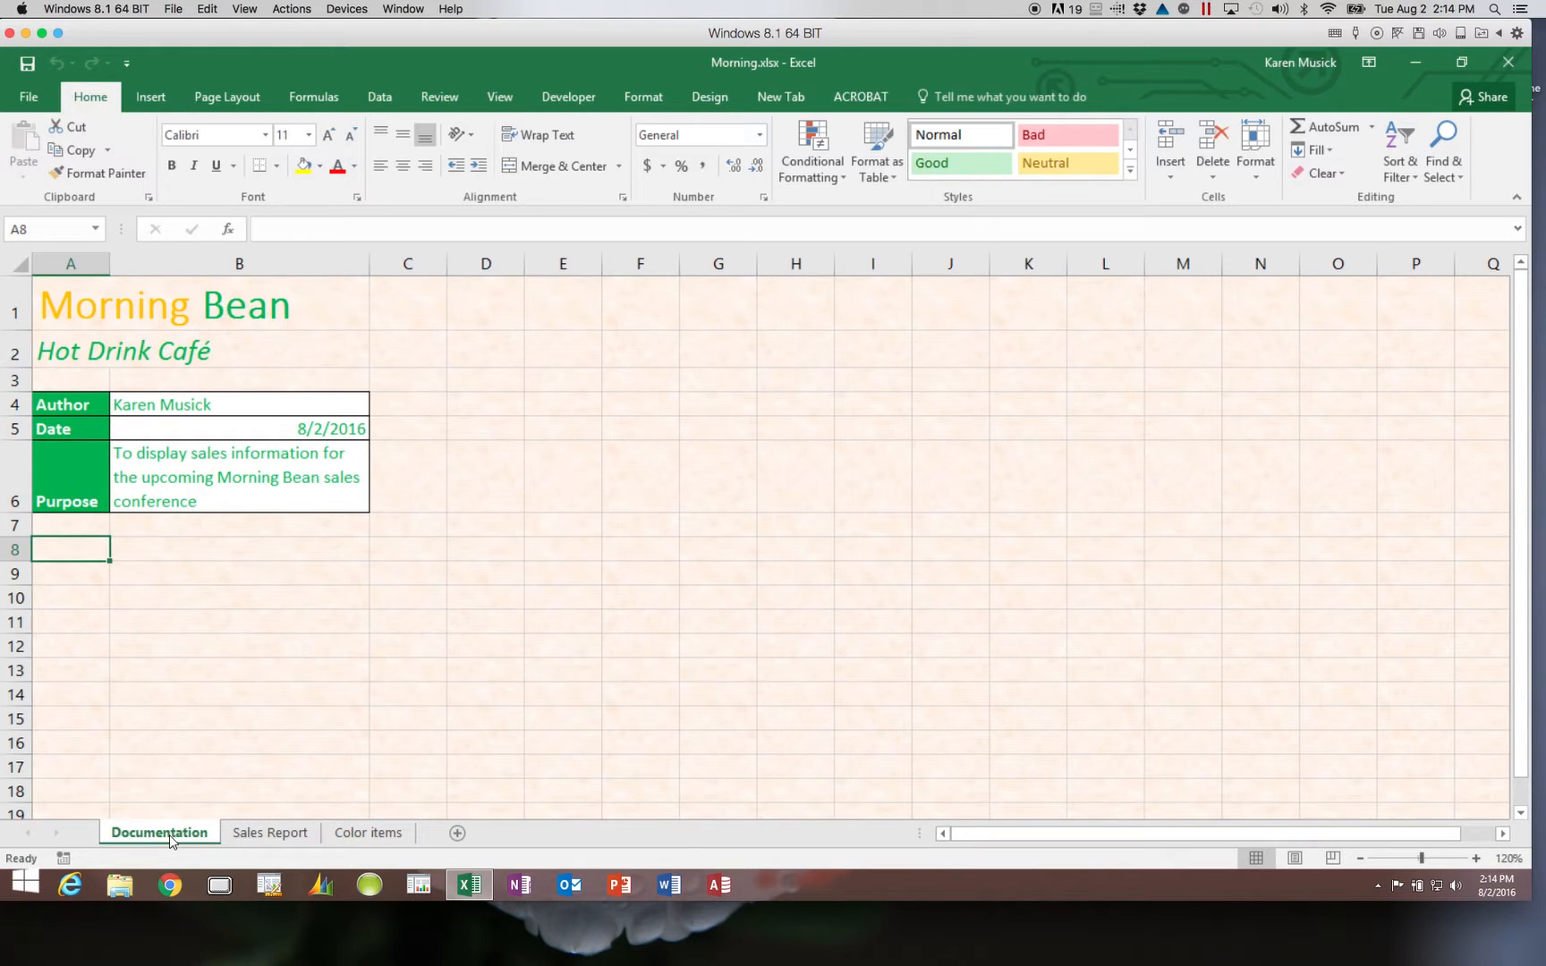
# - On the Sales Report sheet, total the 2017 monthly gross sales in cell C6 with =SUM(C27:N46)
pyautogui.click(266, 833)
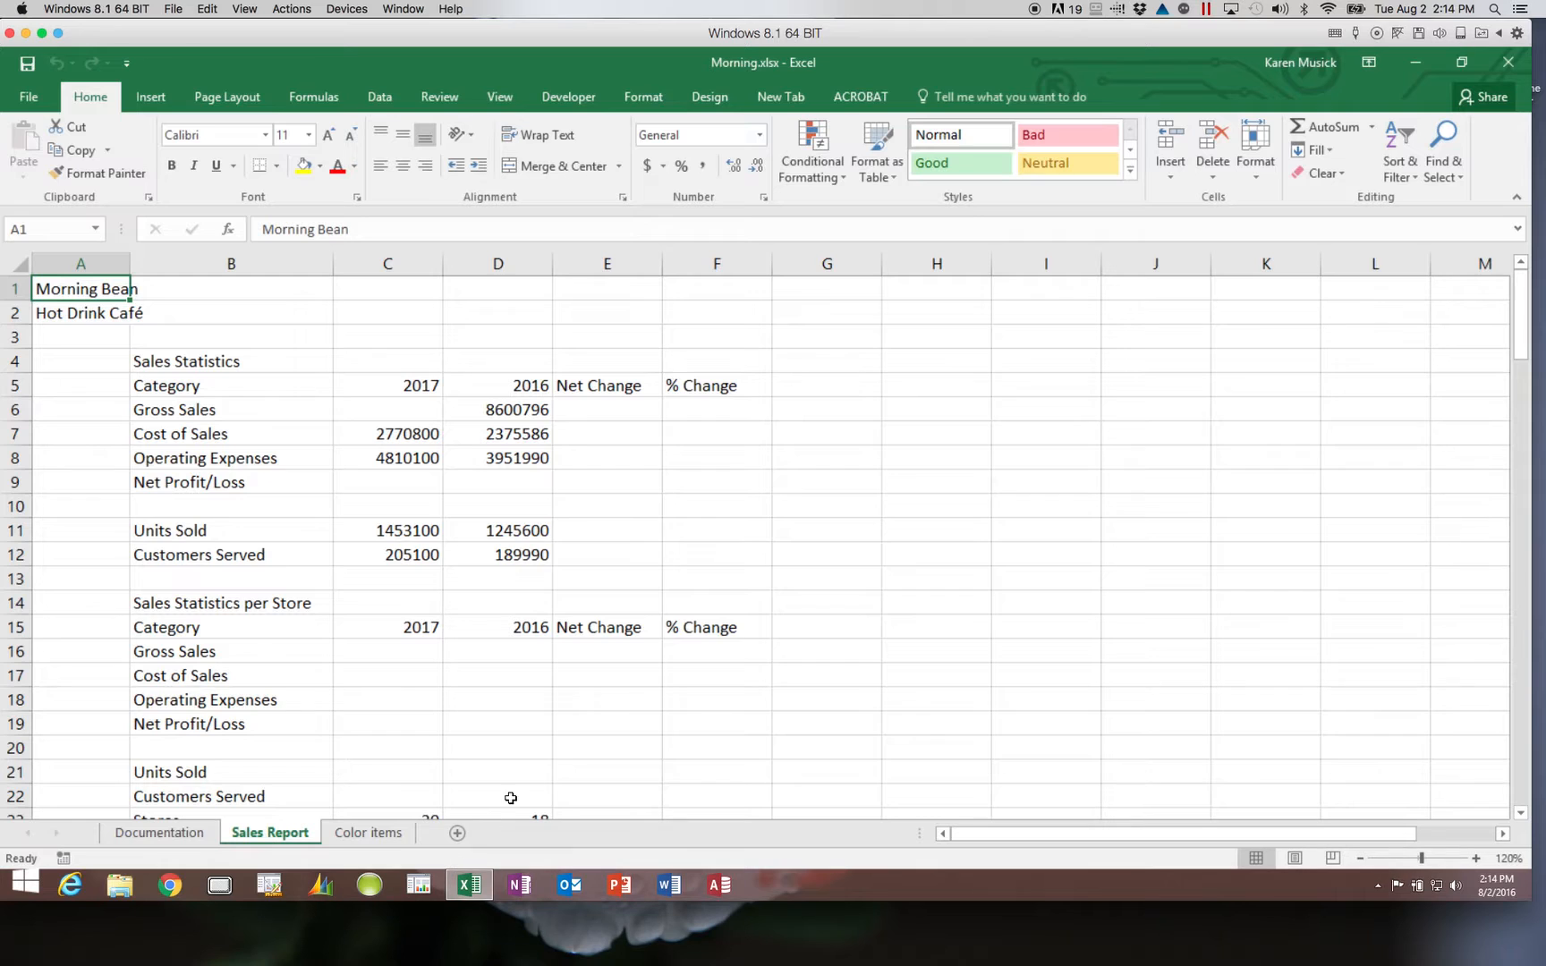
pyautogui.click(406, 412)
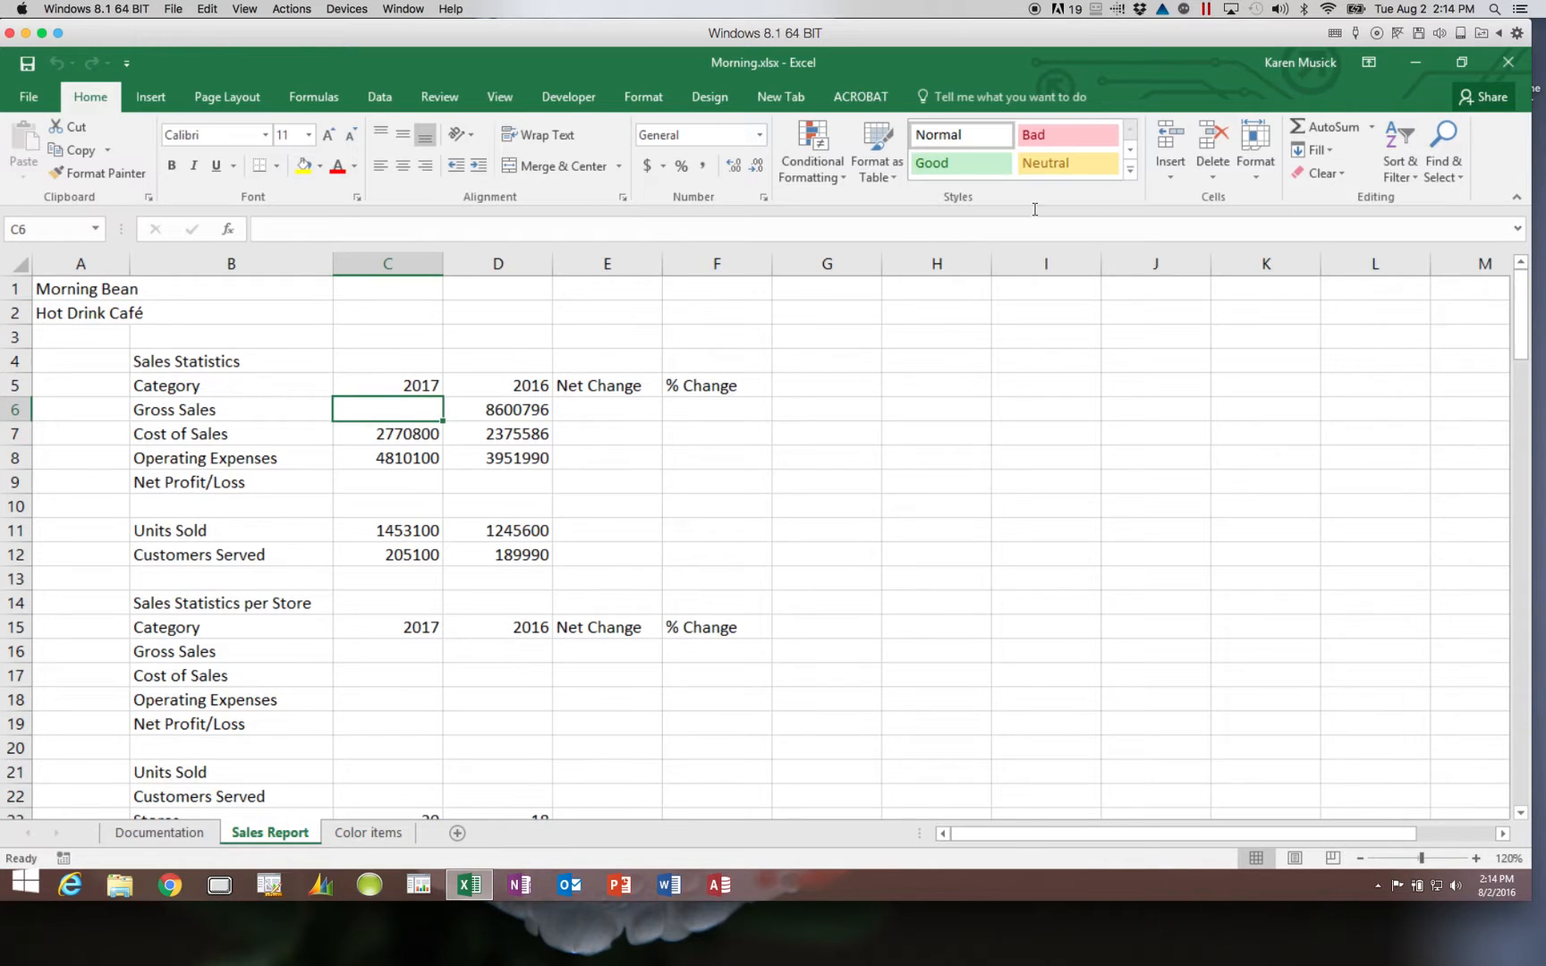
pyautogui.click(1339, 126)
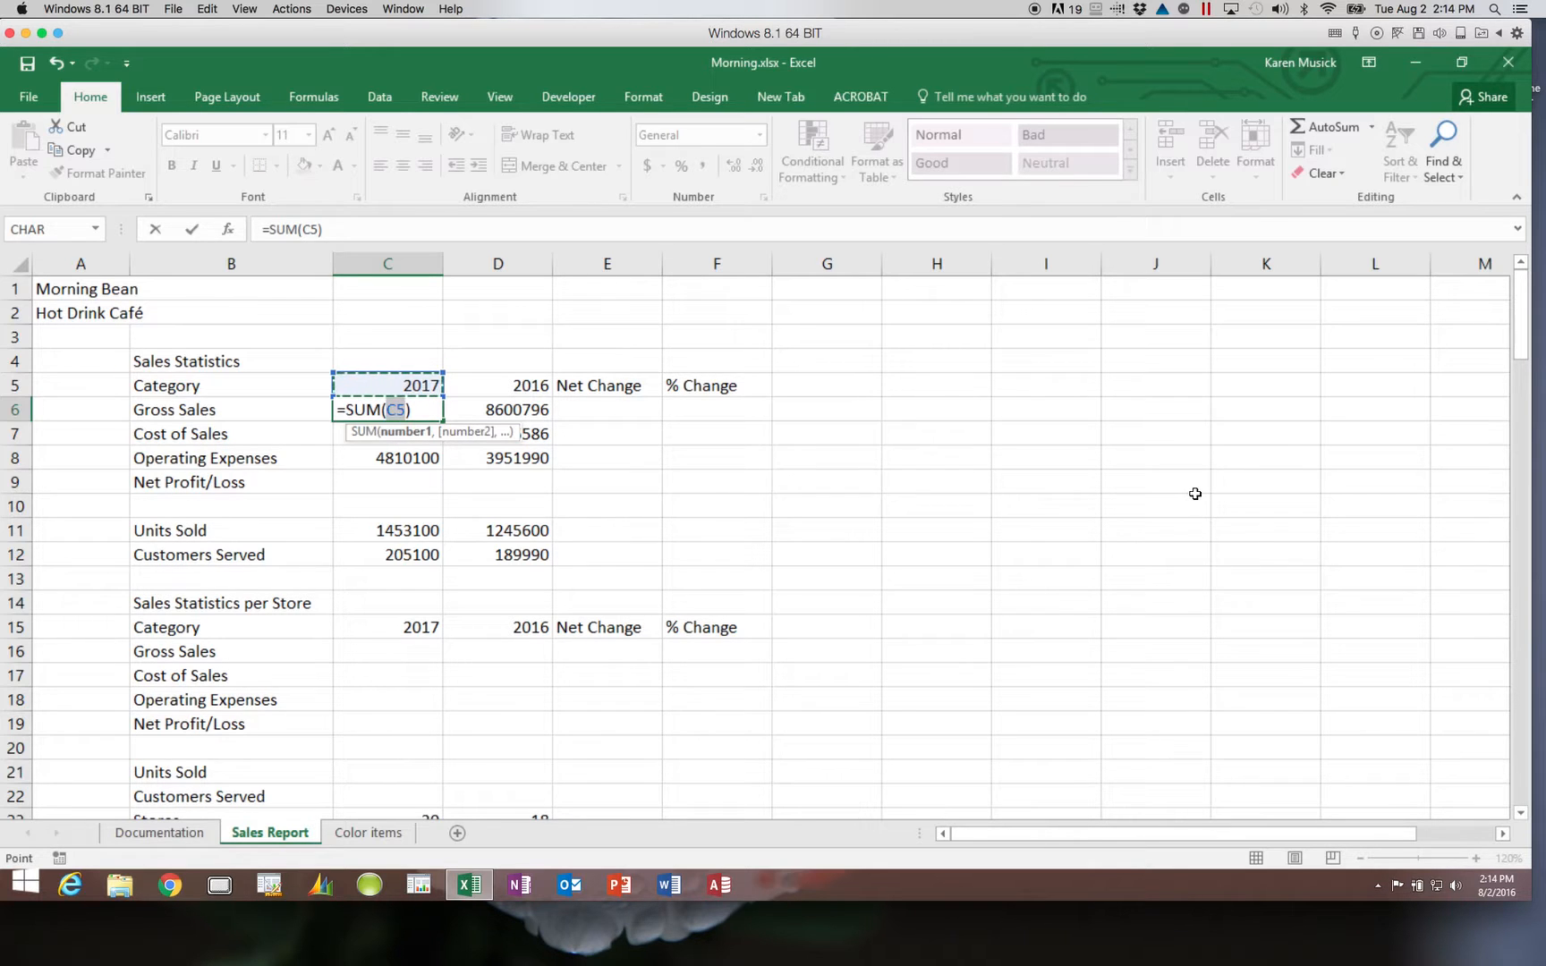
pyautogui.moveTo(1517, 344); pyautogui.dragTo(1512, 494)
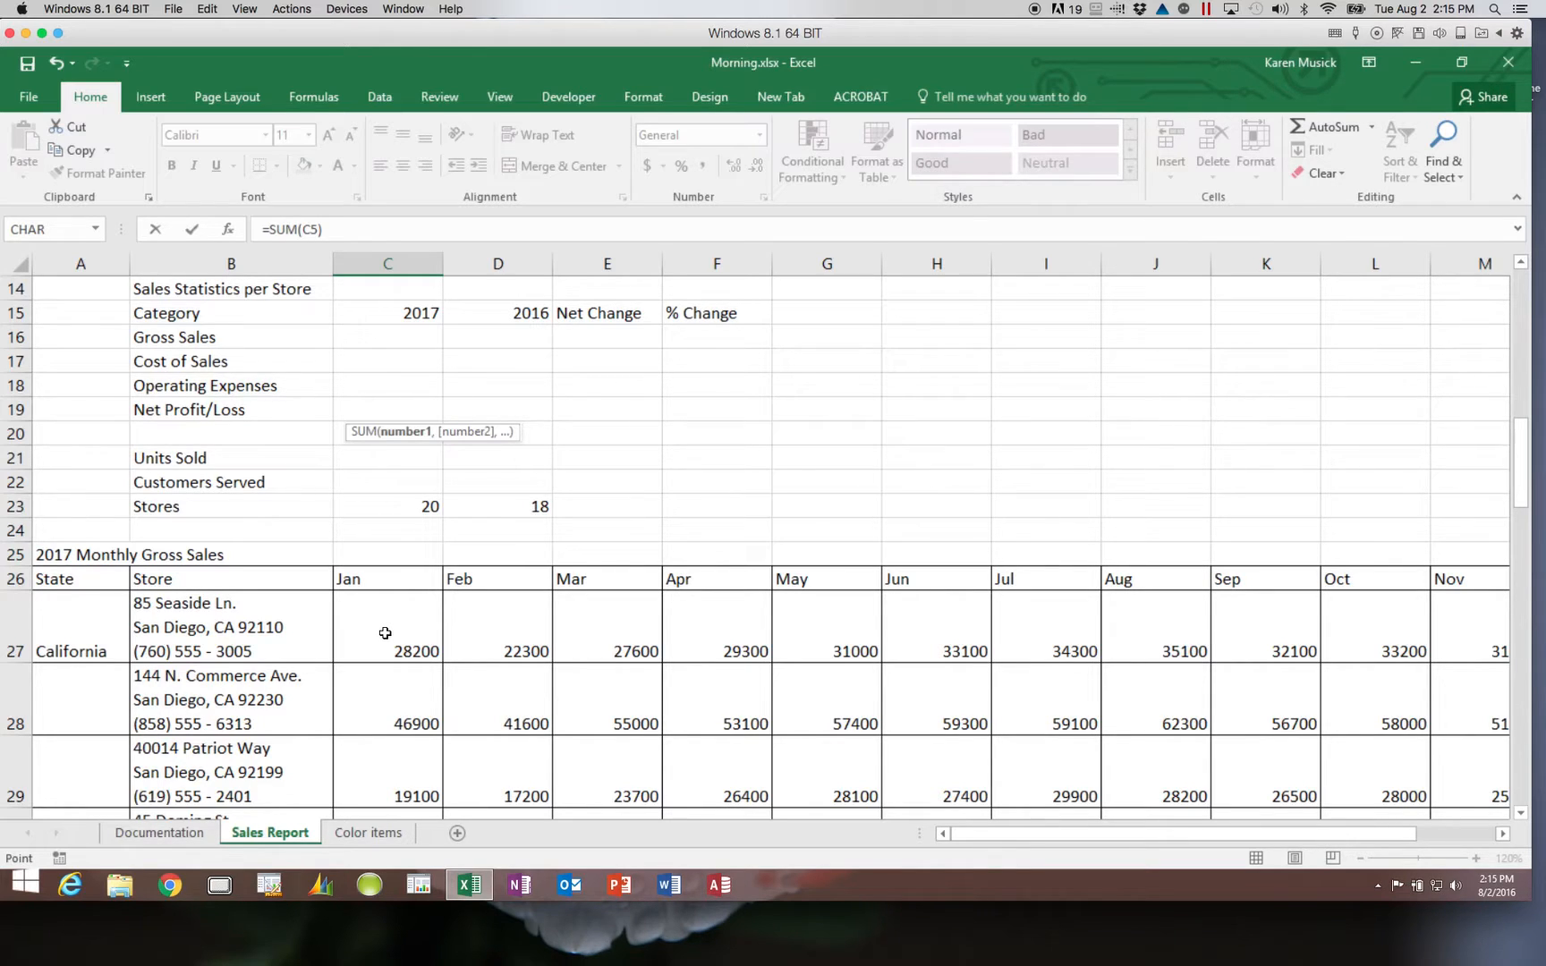
pyautogui.moveTo(385, 633); pyautogui.dragTo(1307, 765)
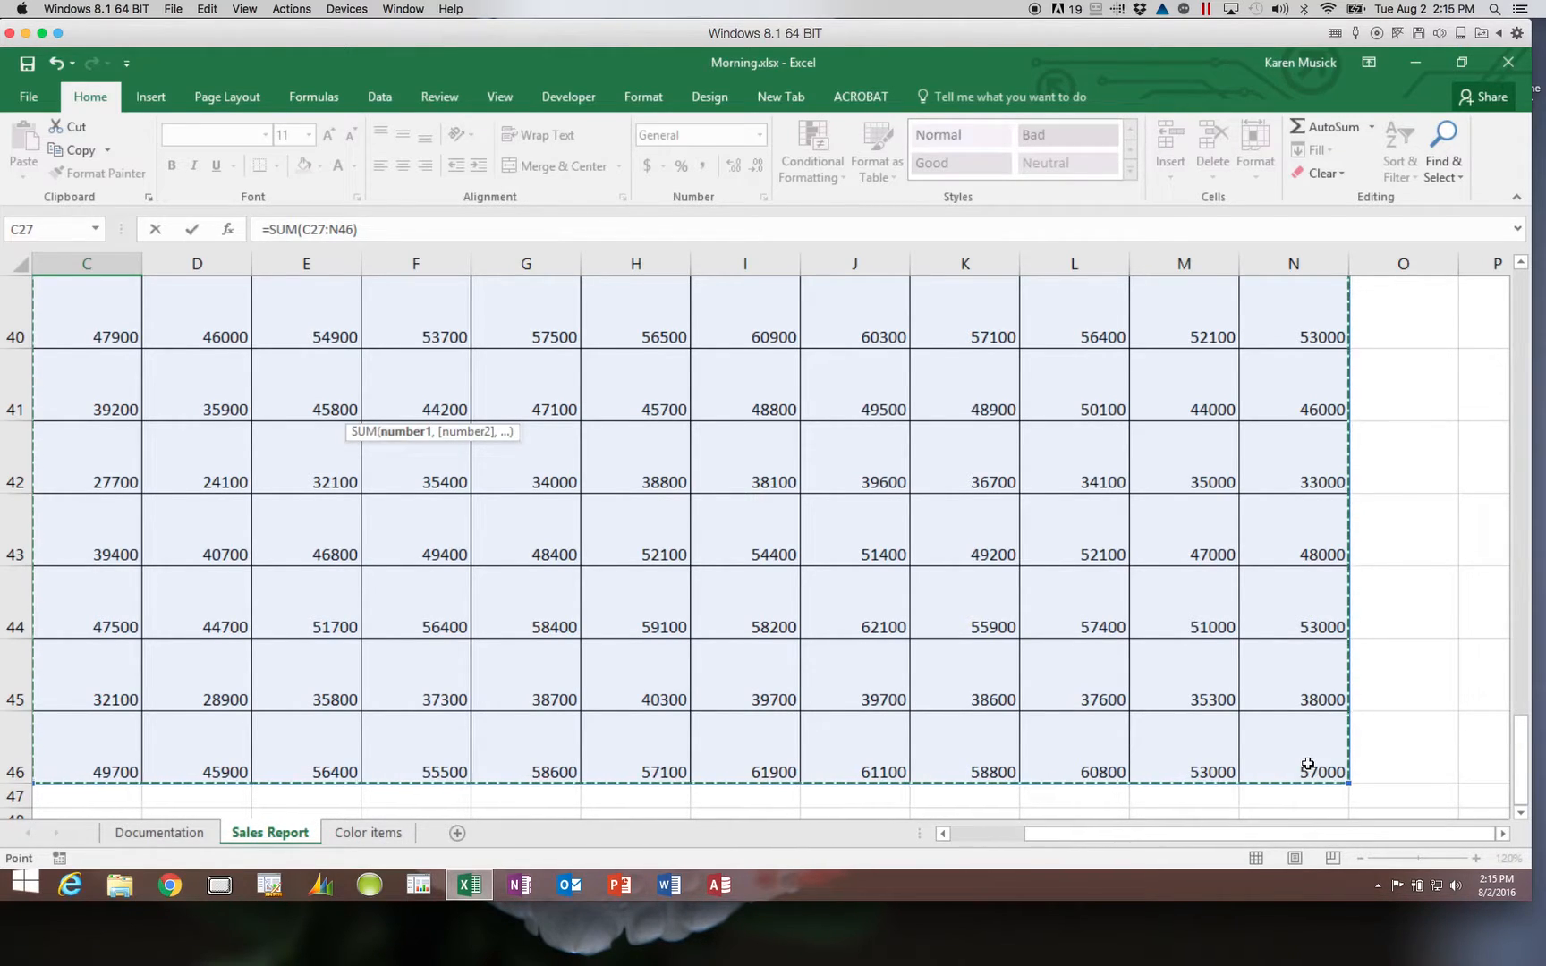
pyautogui.press('Escape')
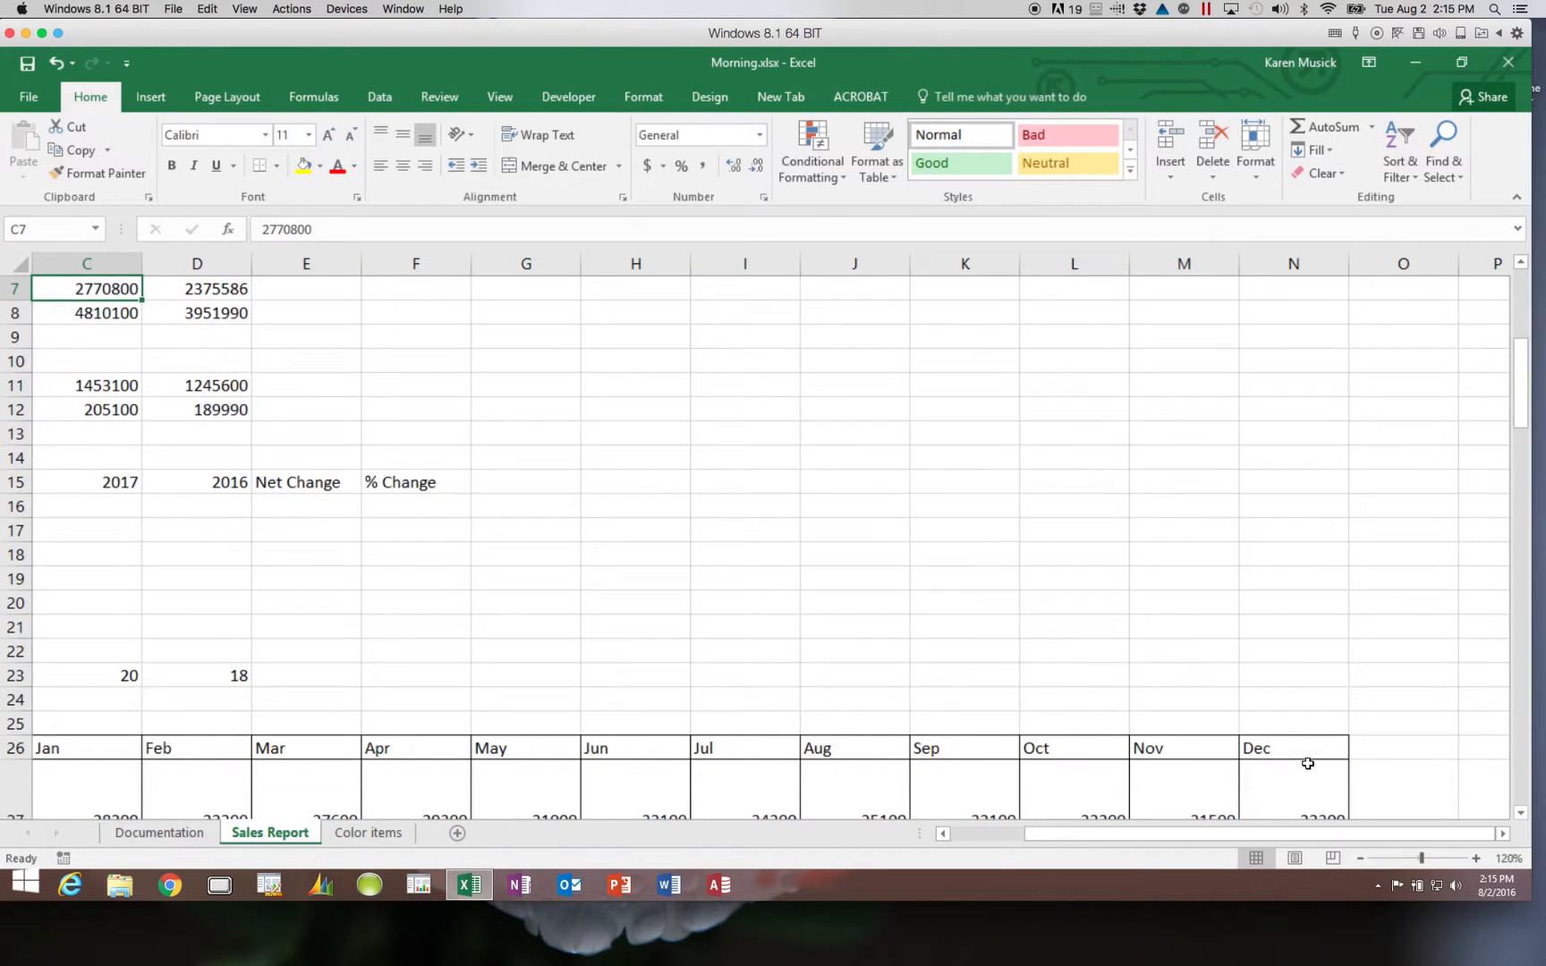
pyautogui.hotkey('ctrl', 'Home')
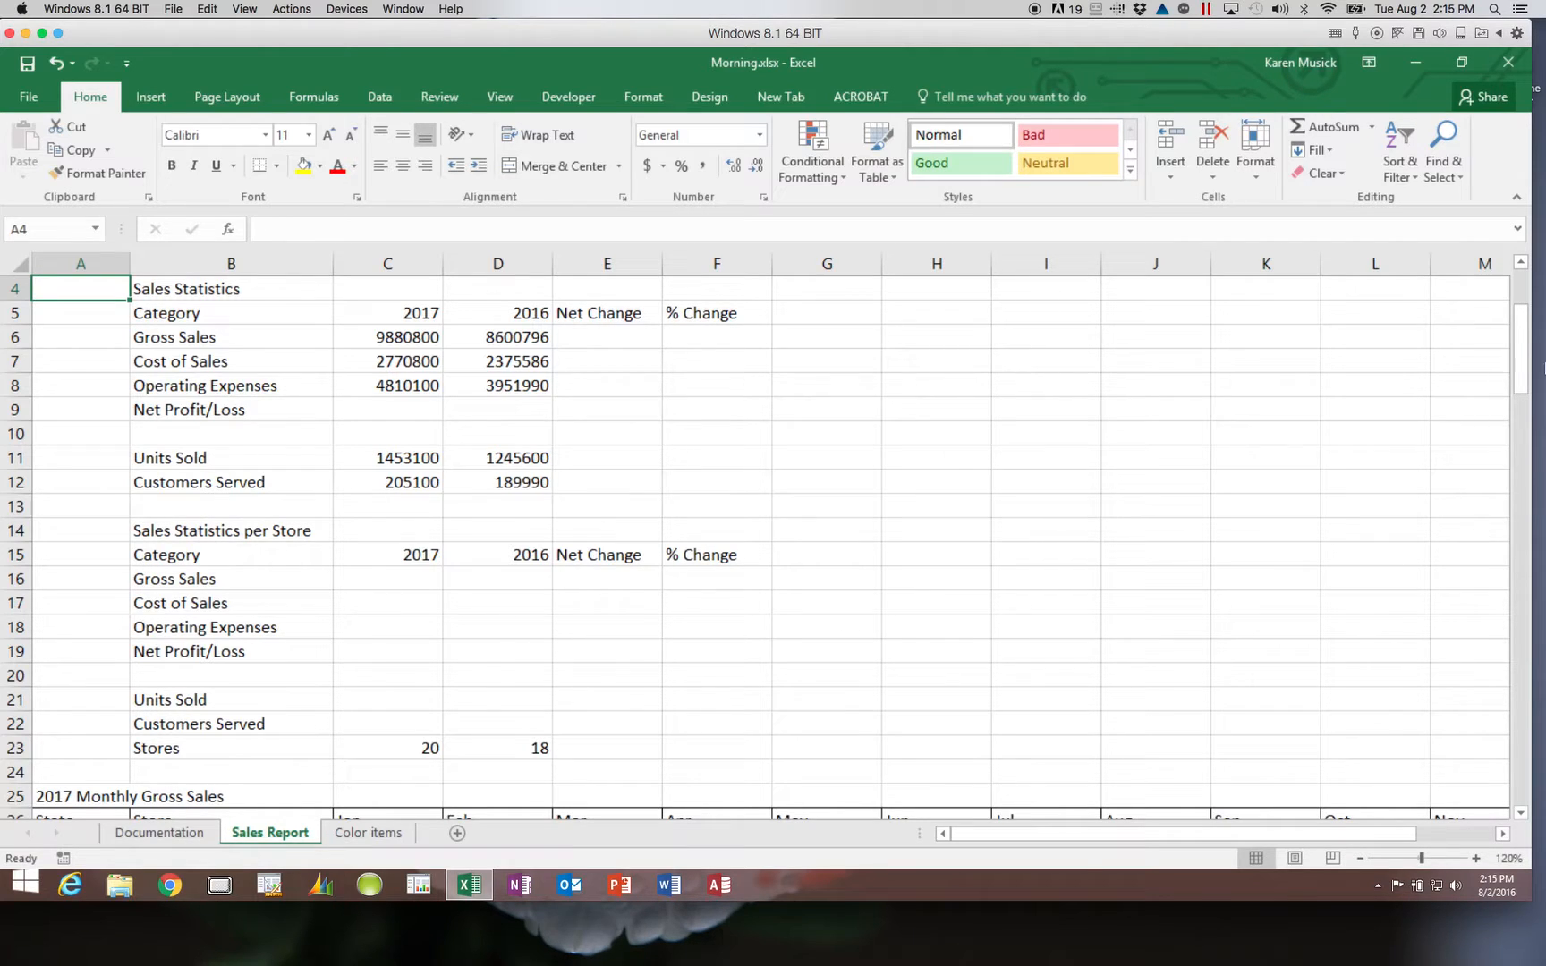
# - Calculate the 2017 Net Profit/Loss in cell C9 with the formula =C6-(C7+C8)
pyautogui.click(405, 413)
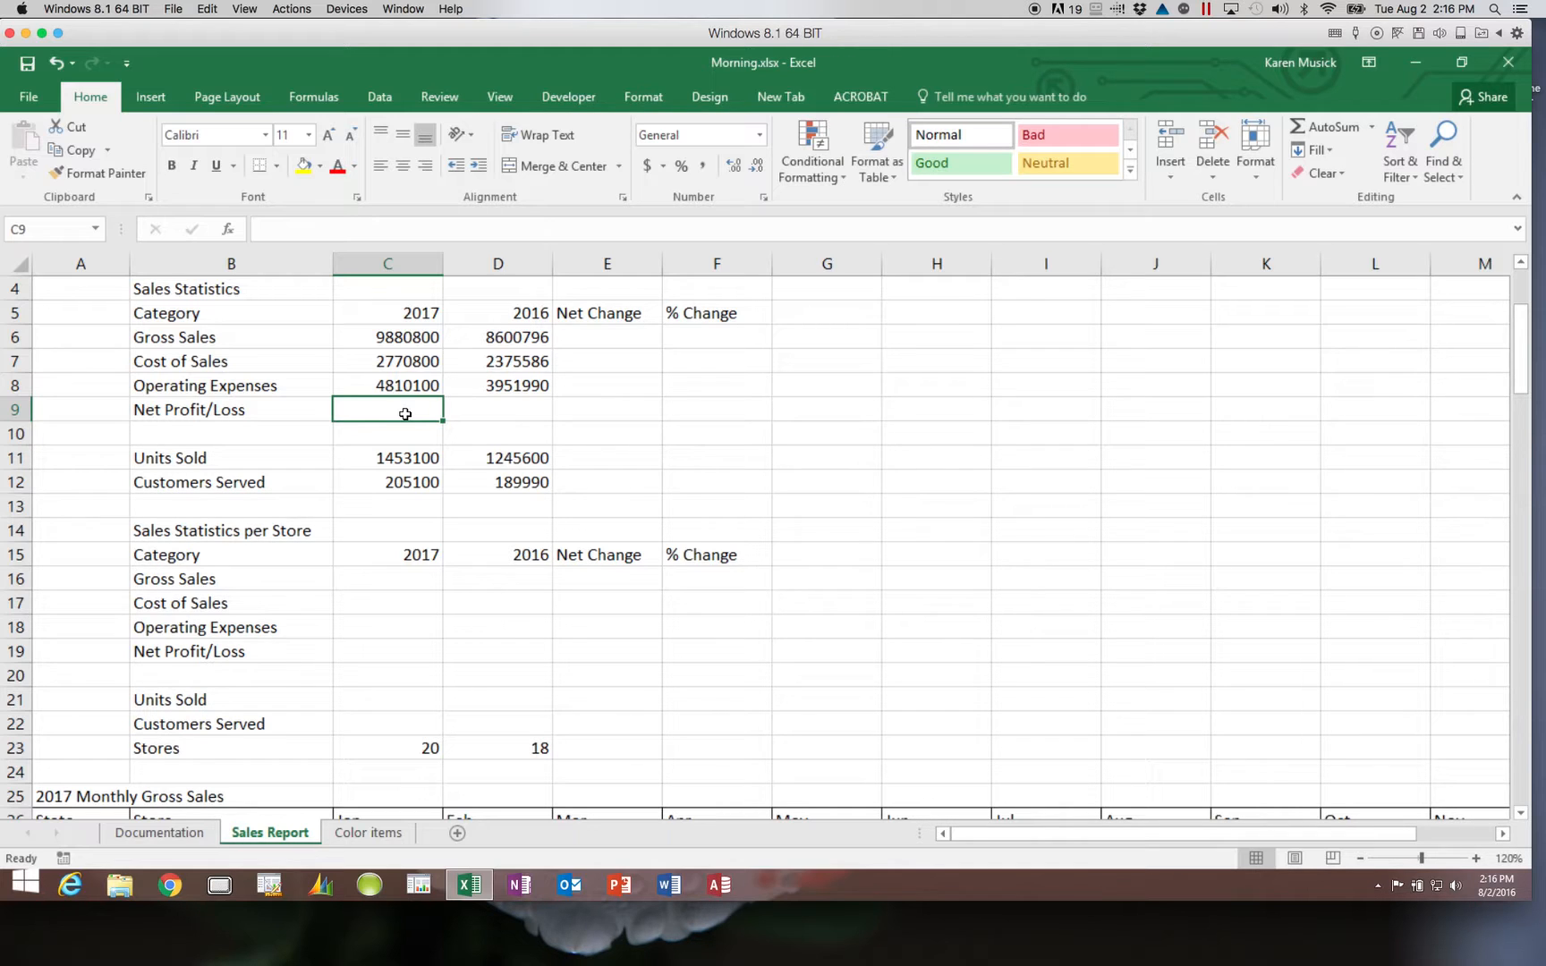
pyautogui.write('=')
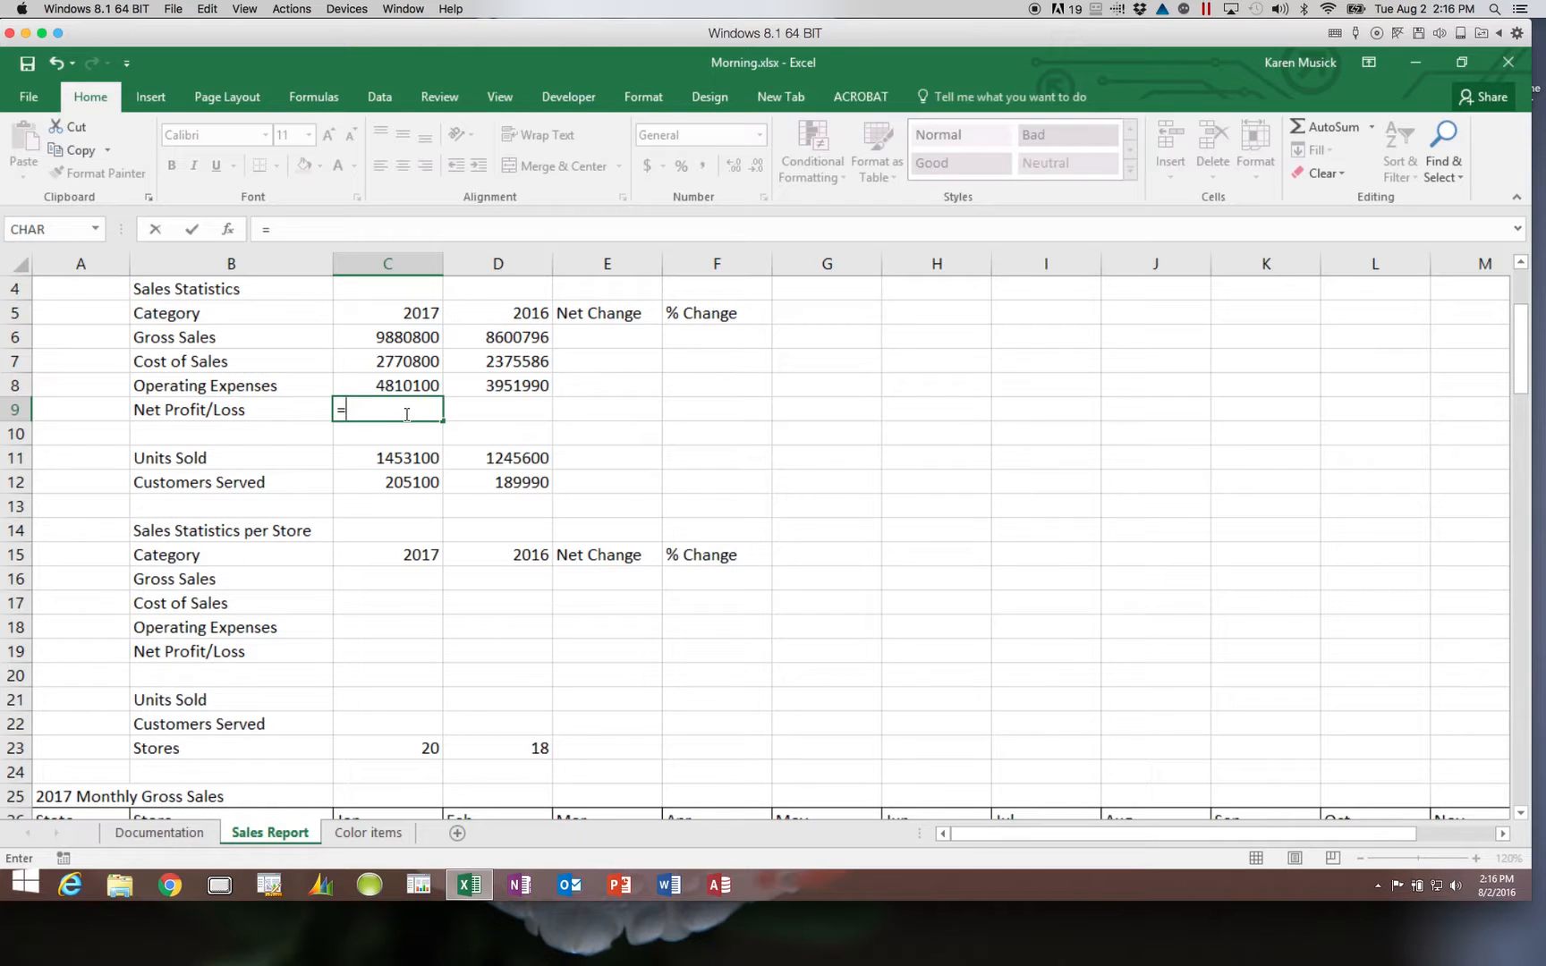
pyautogui.click(418, 337)
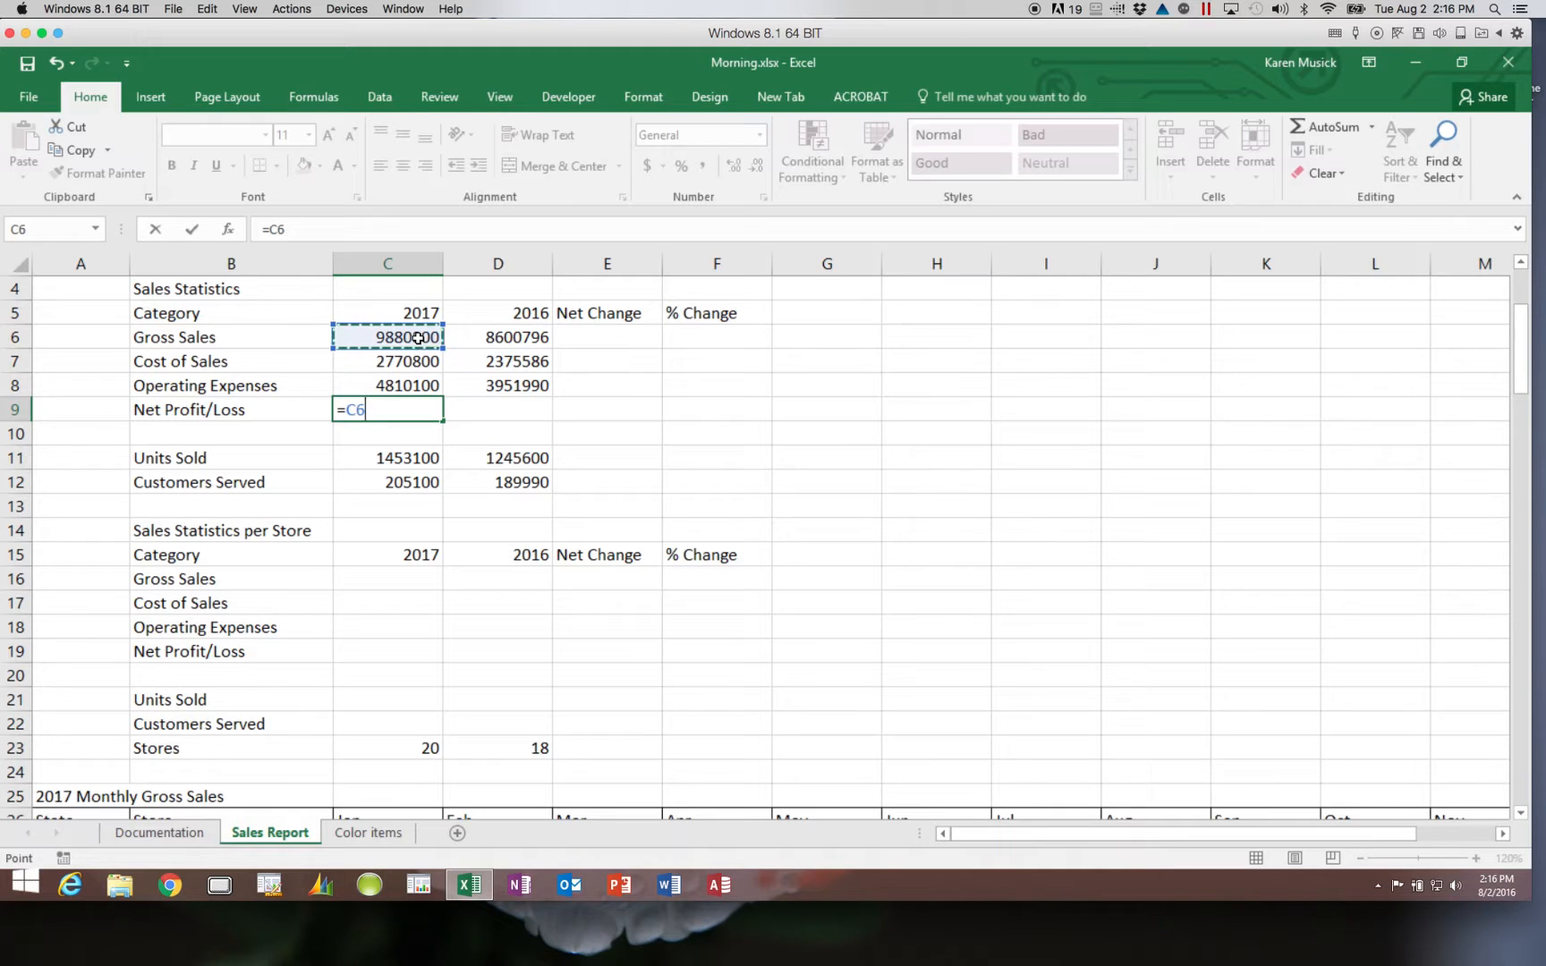
pyautogui.write('-(')
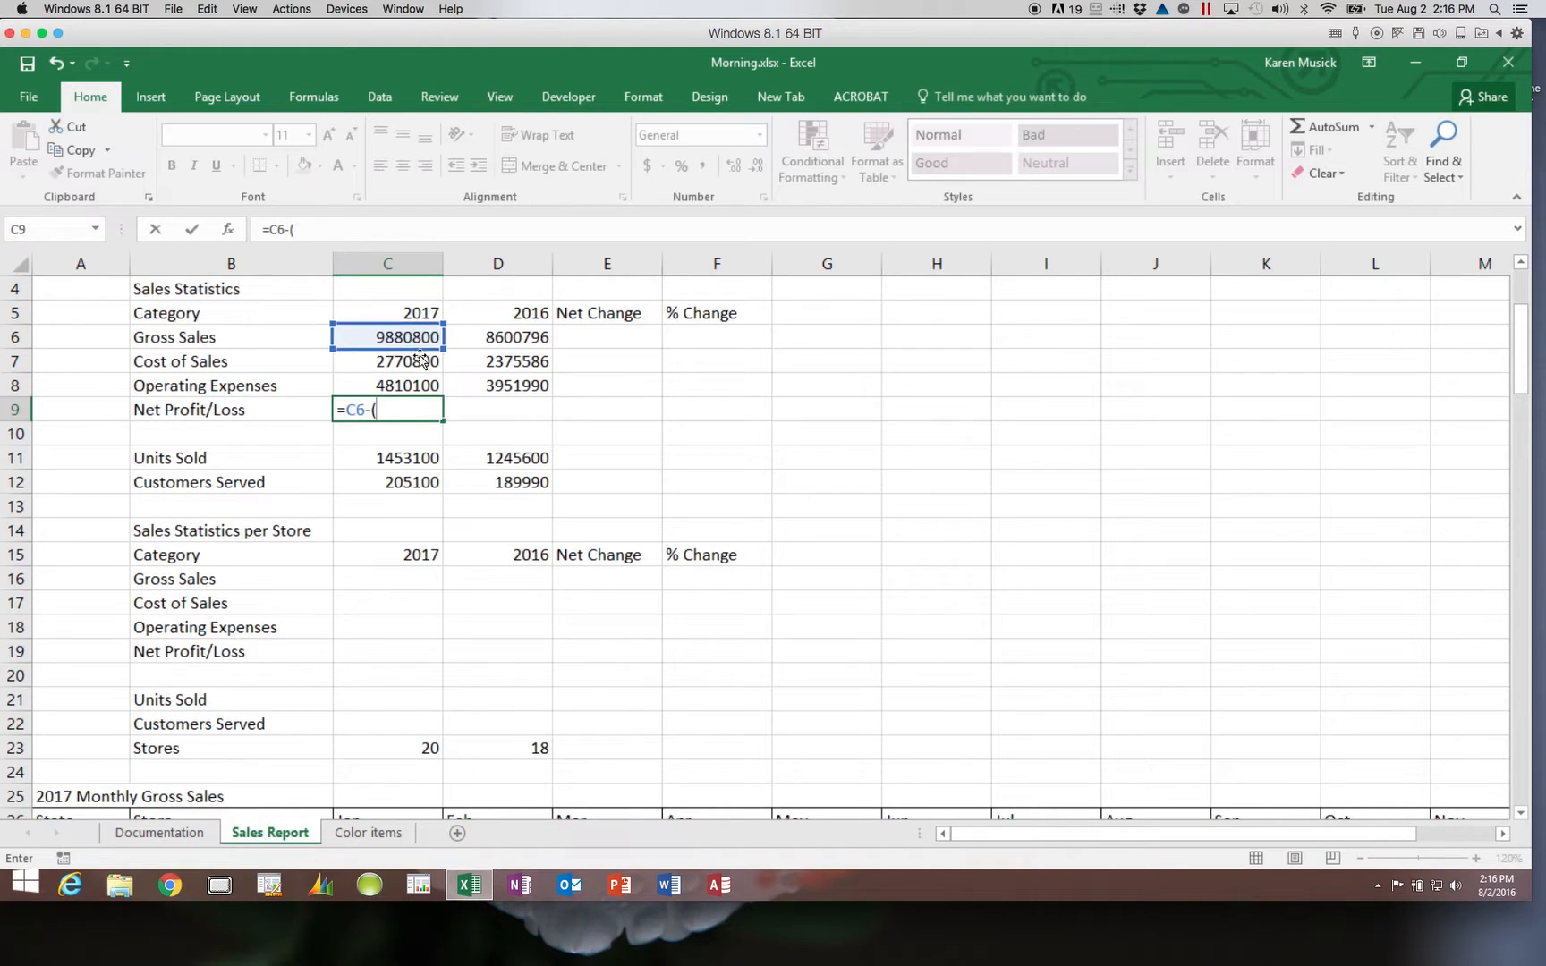
pyautogui.click(420, 363)
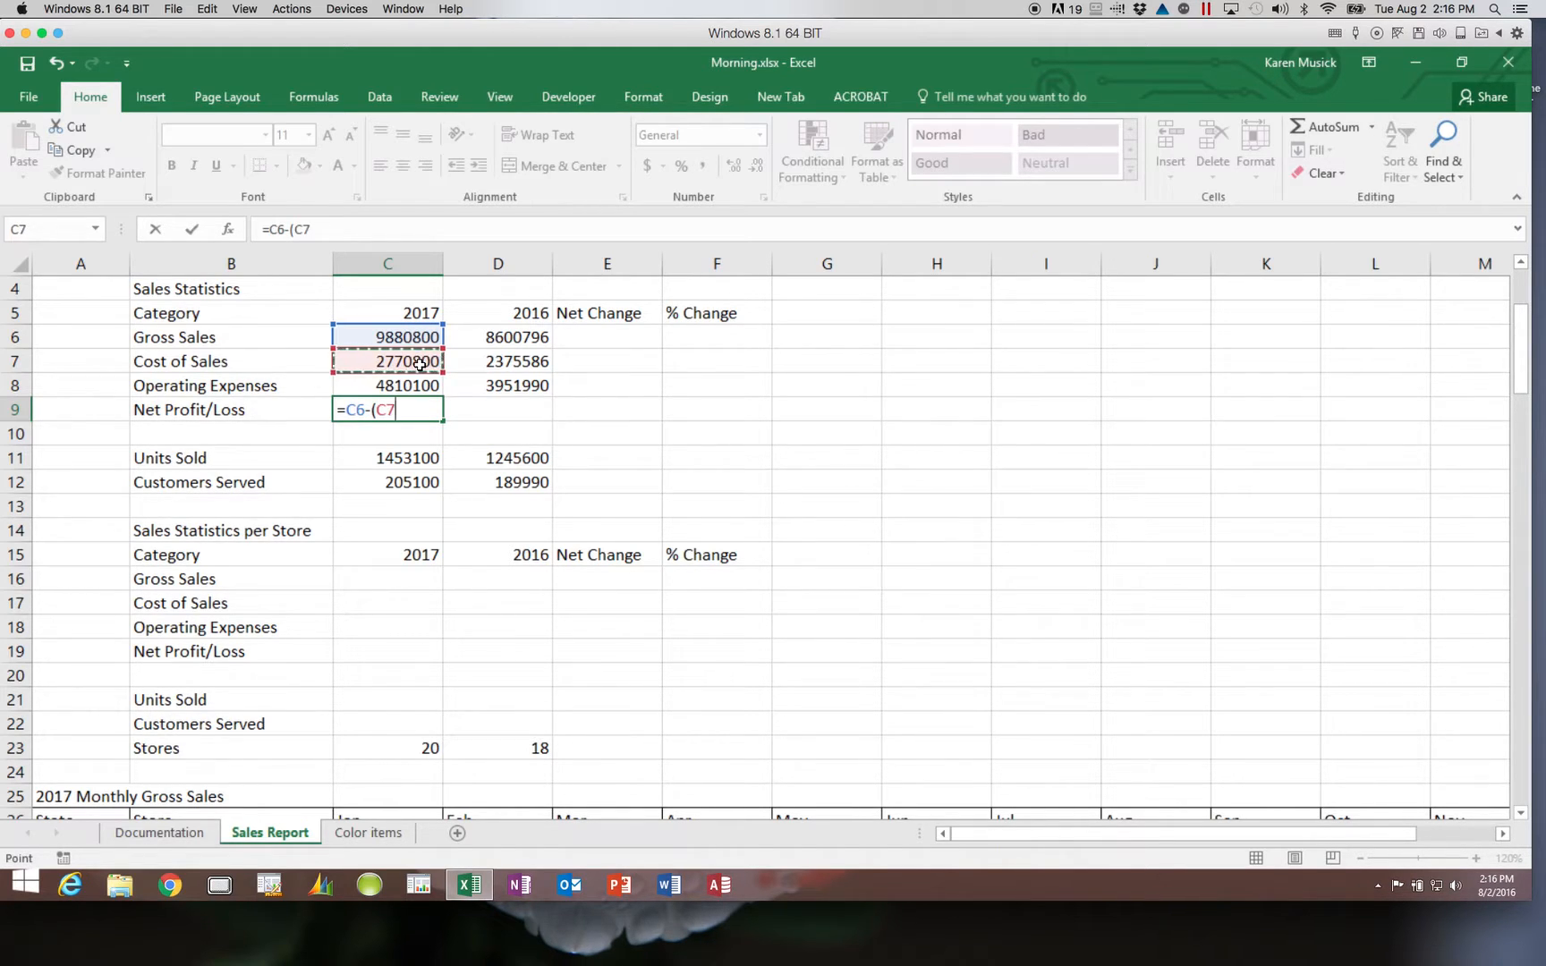
pyautogui.write('+')
pyautogui.click(420, 384)
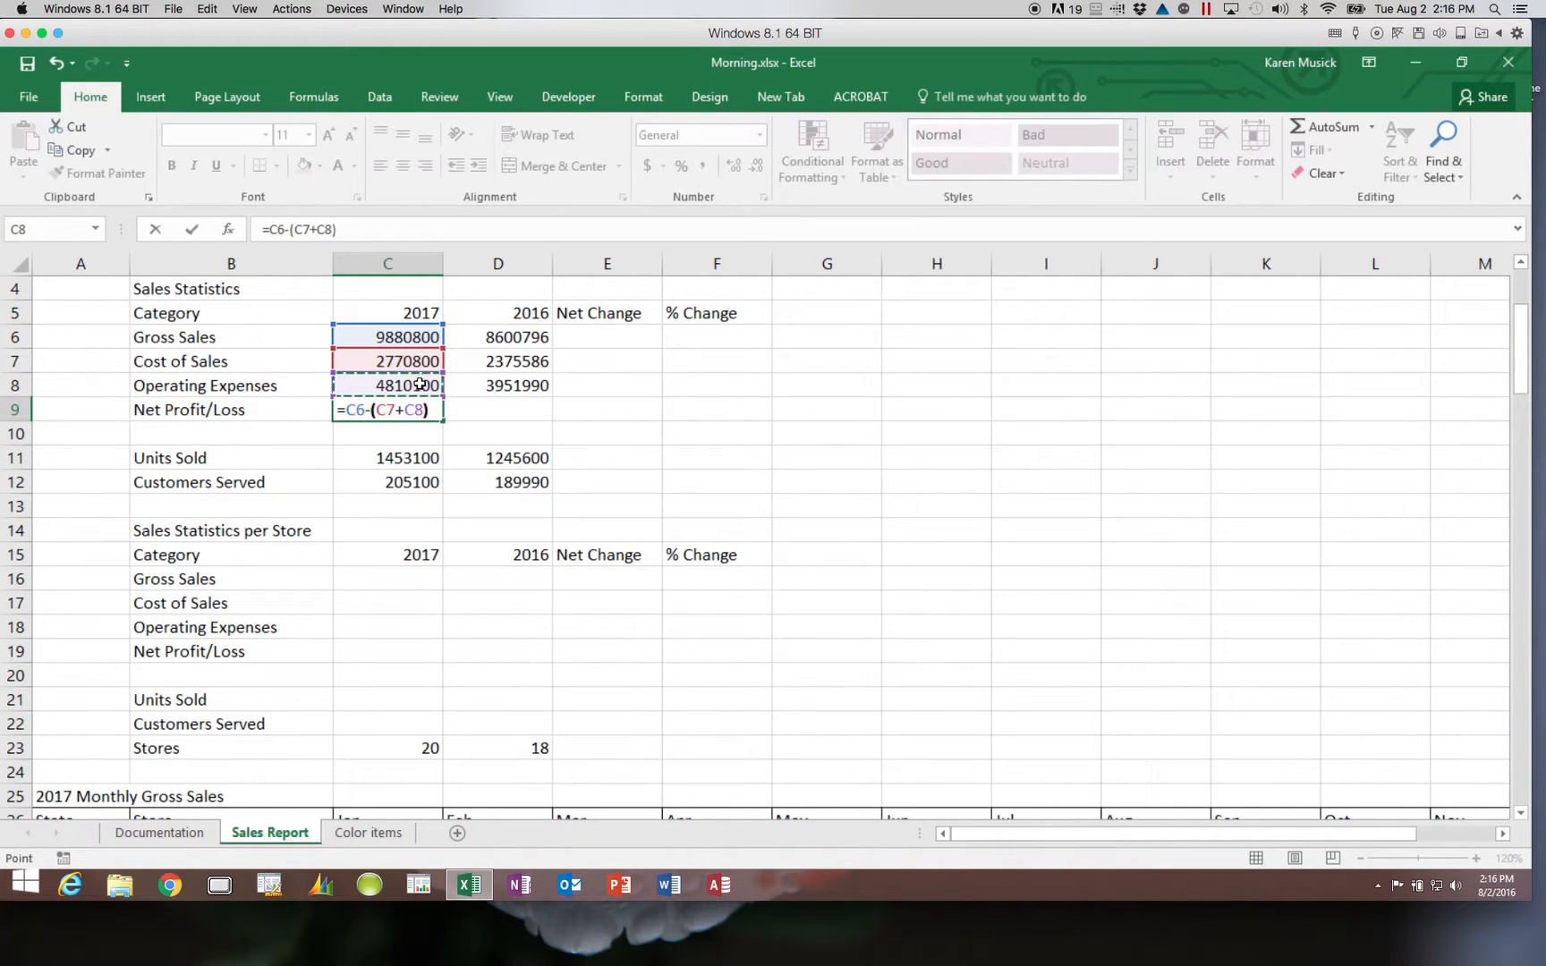
pyautogui.write(')')
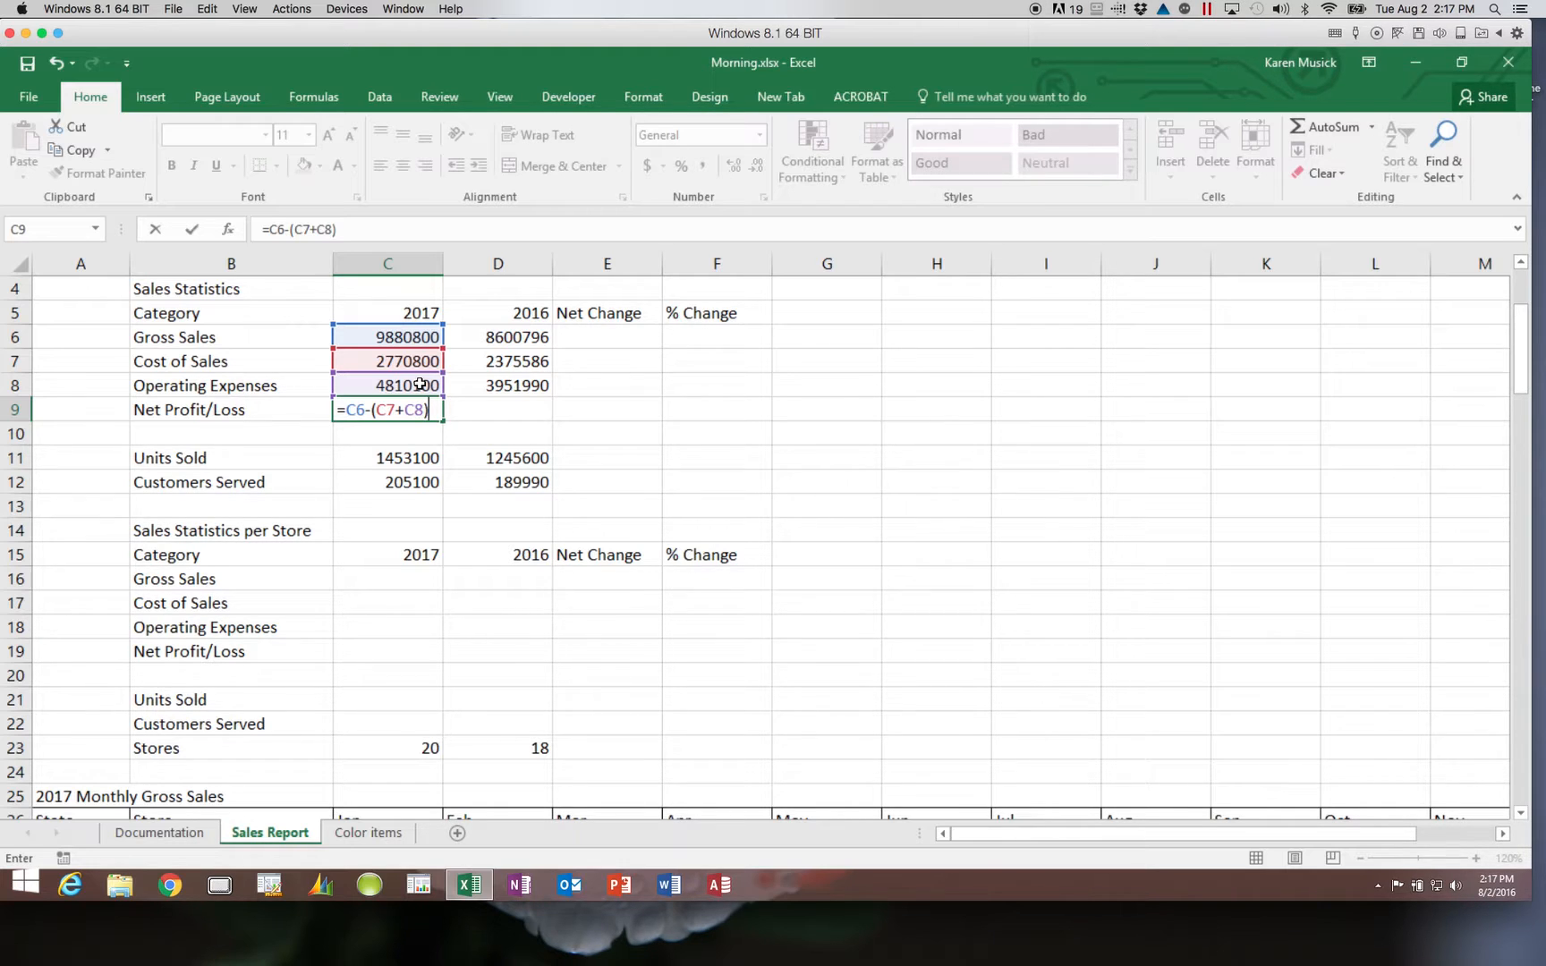
pyautogui.press('Return')
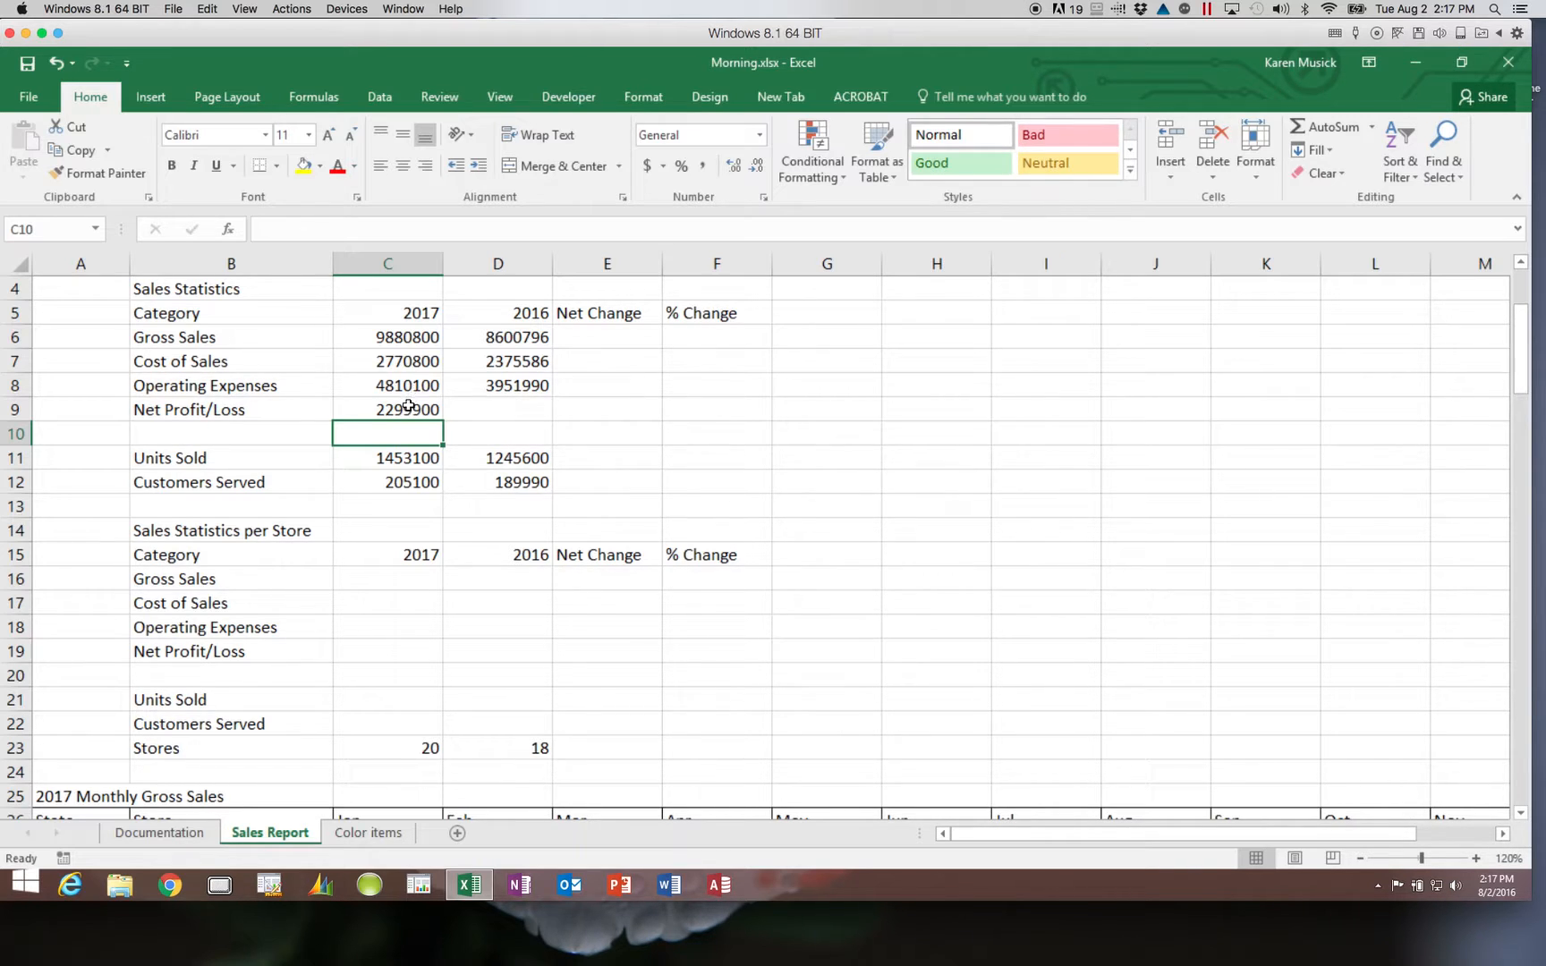
# - Copy the Net Profit/Loss formula from cell C9 to the 2016 column in D9
pyautogui.click(409, 407)
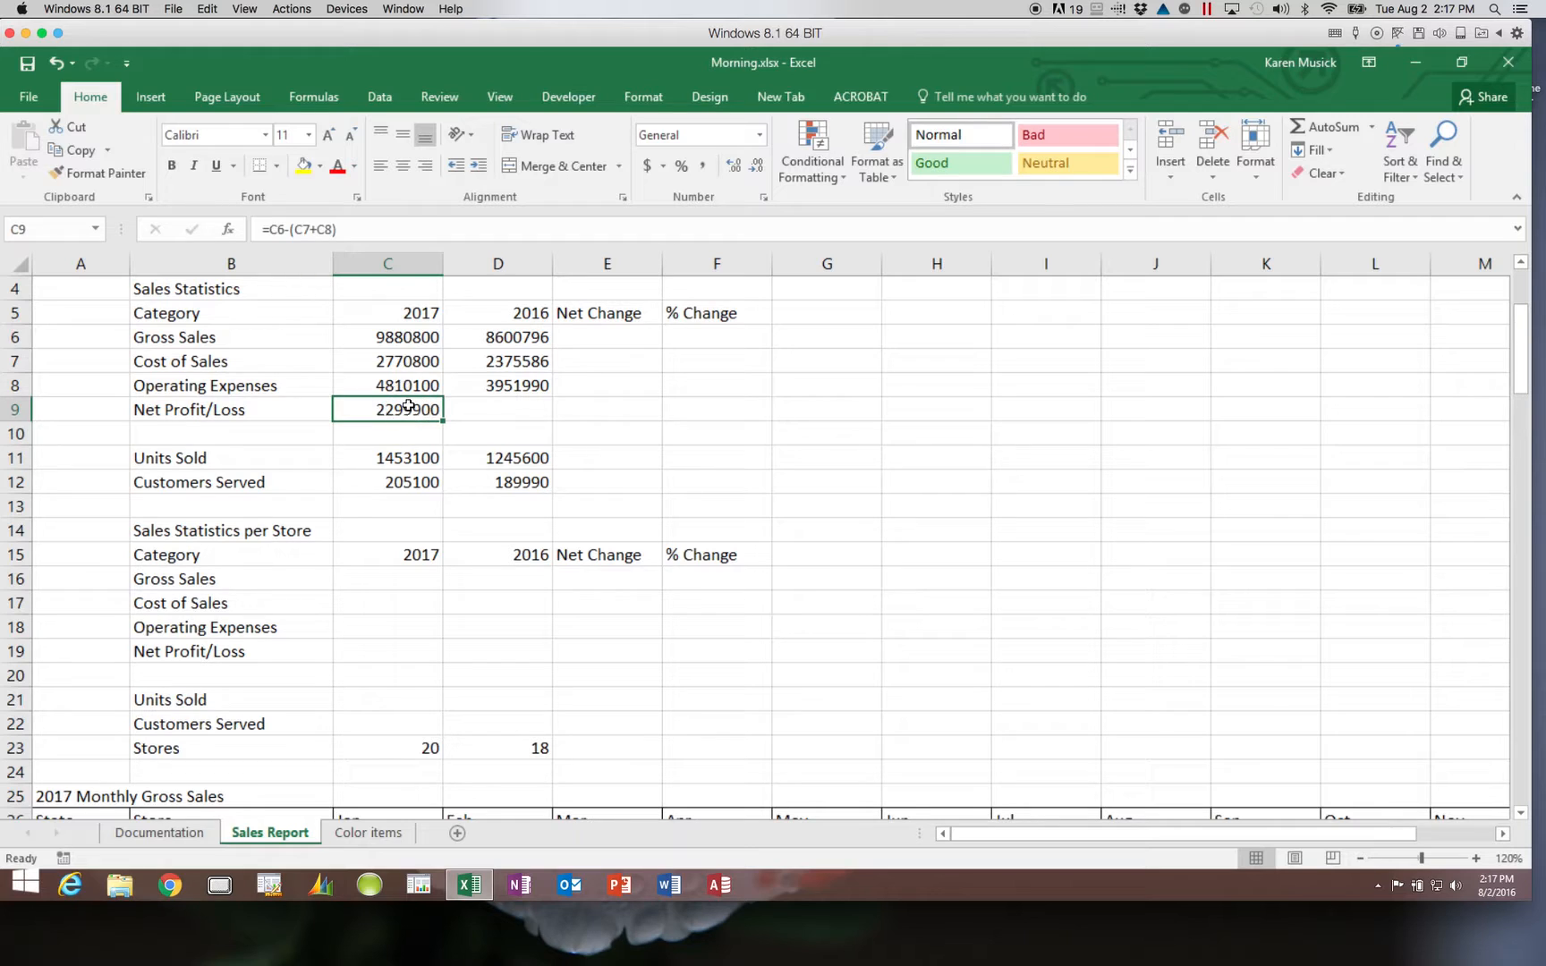
pyautogui.click(78, 150)
pyautogui.click(471, 394)
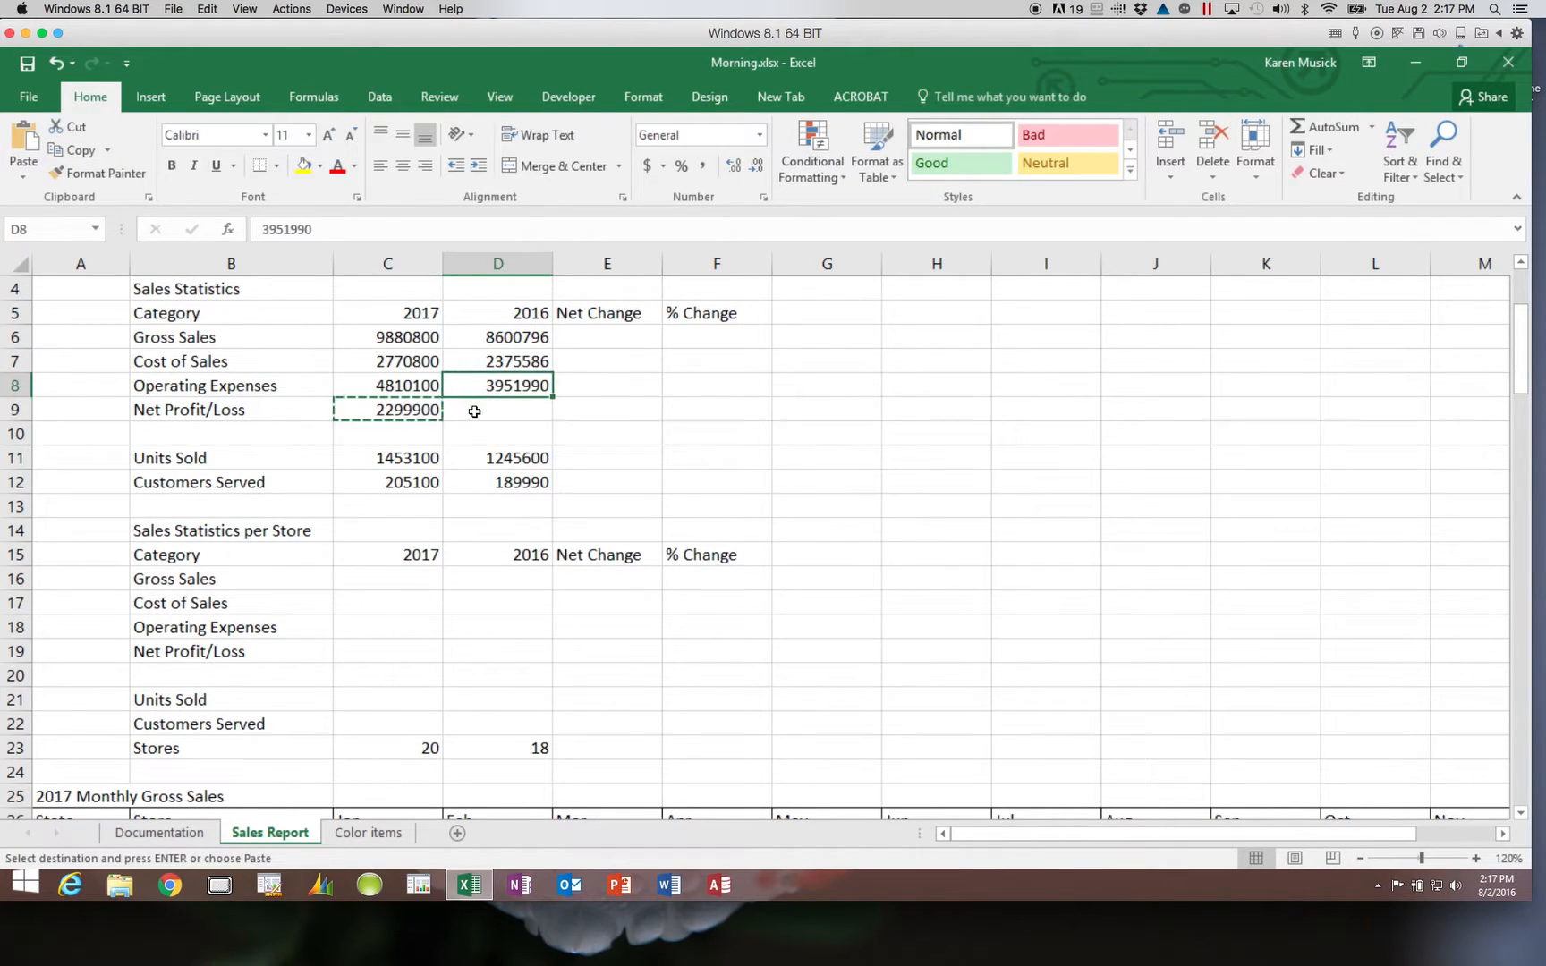
pyautogui.click(474, 411)
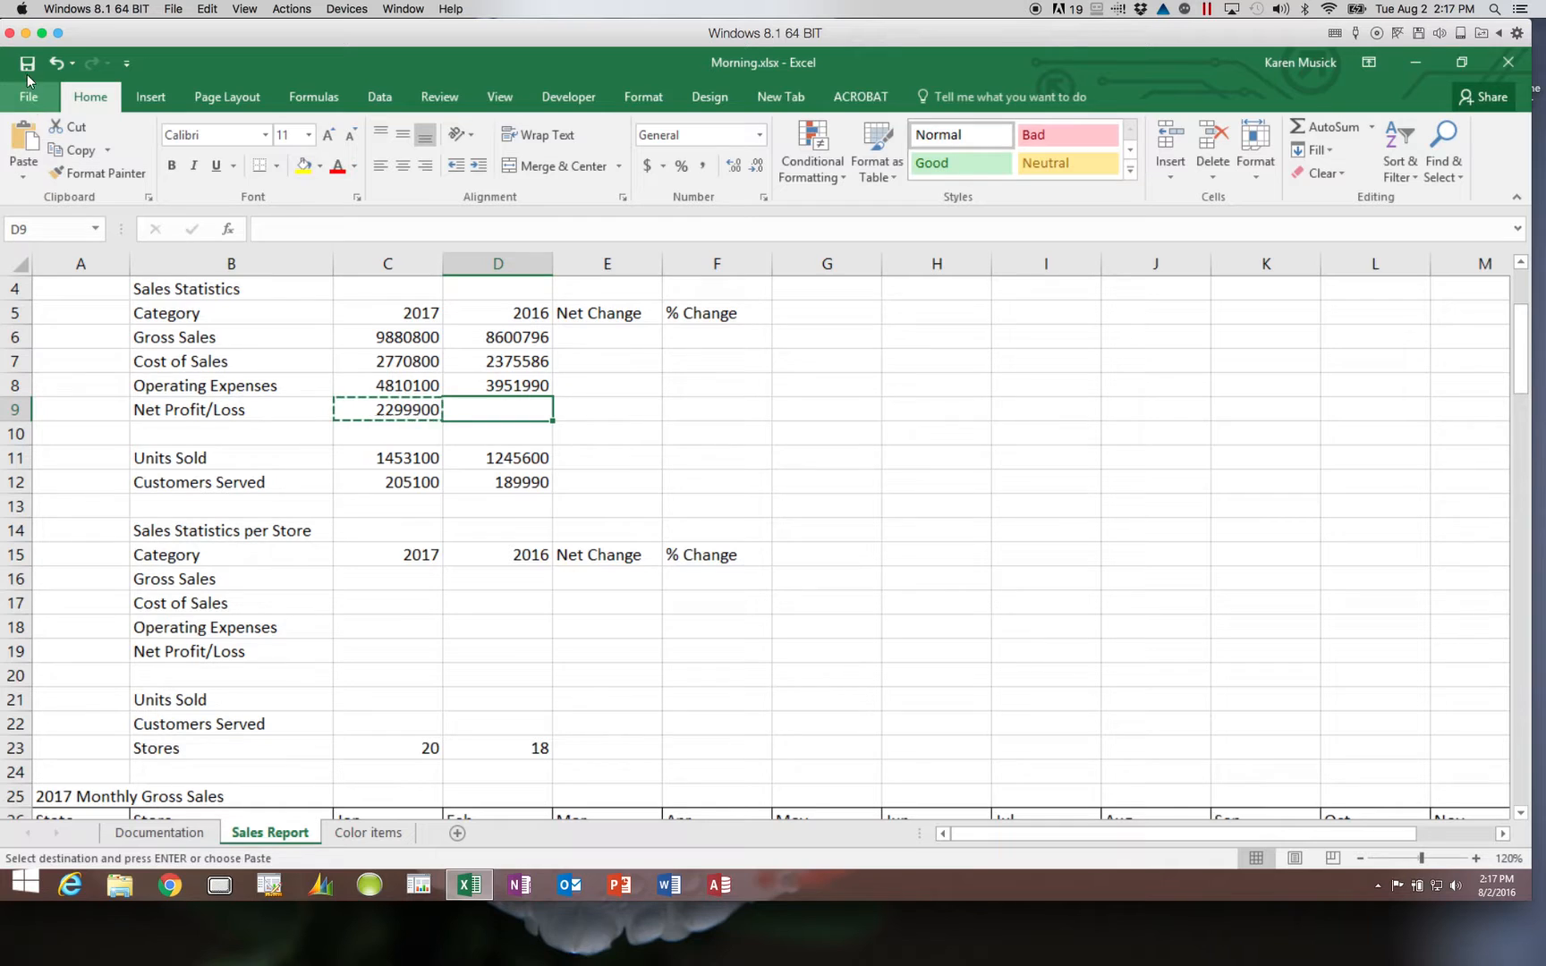
pyautogui.click(26, 138)
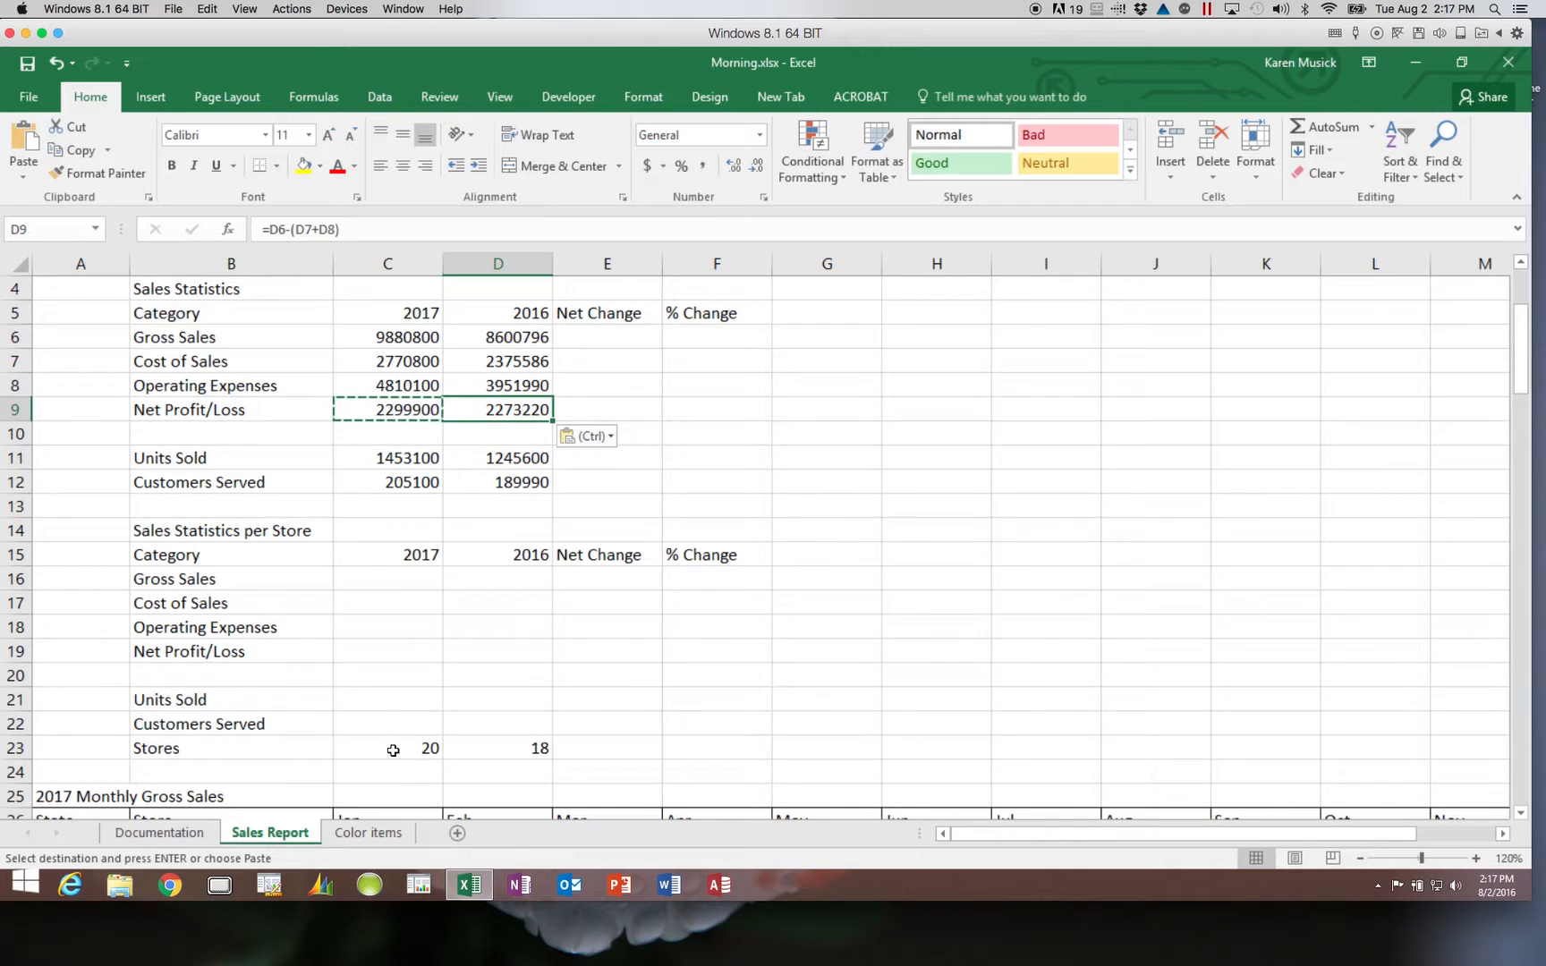
# - Calculate the 2017 Gross Sales per store in cell C16 with the formula =C6/C23
pyautogui.click(390, 583)
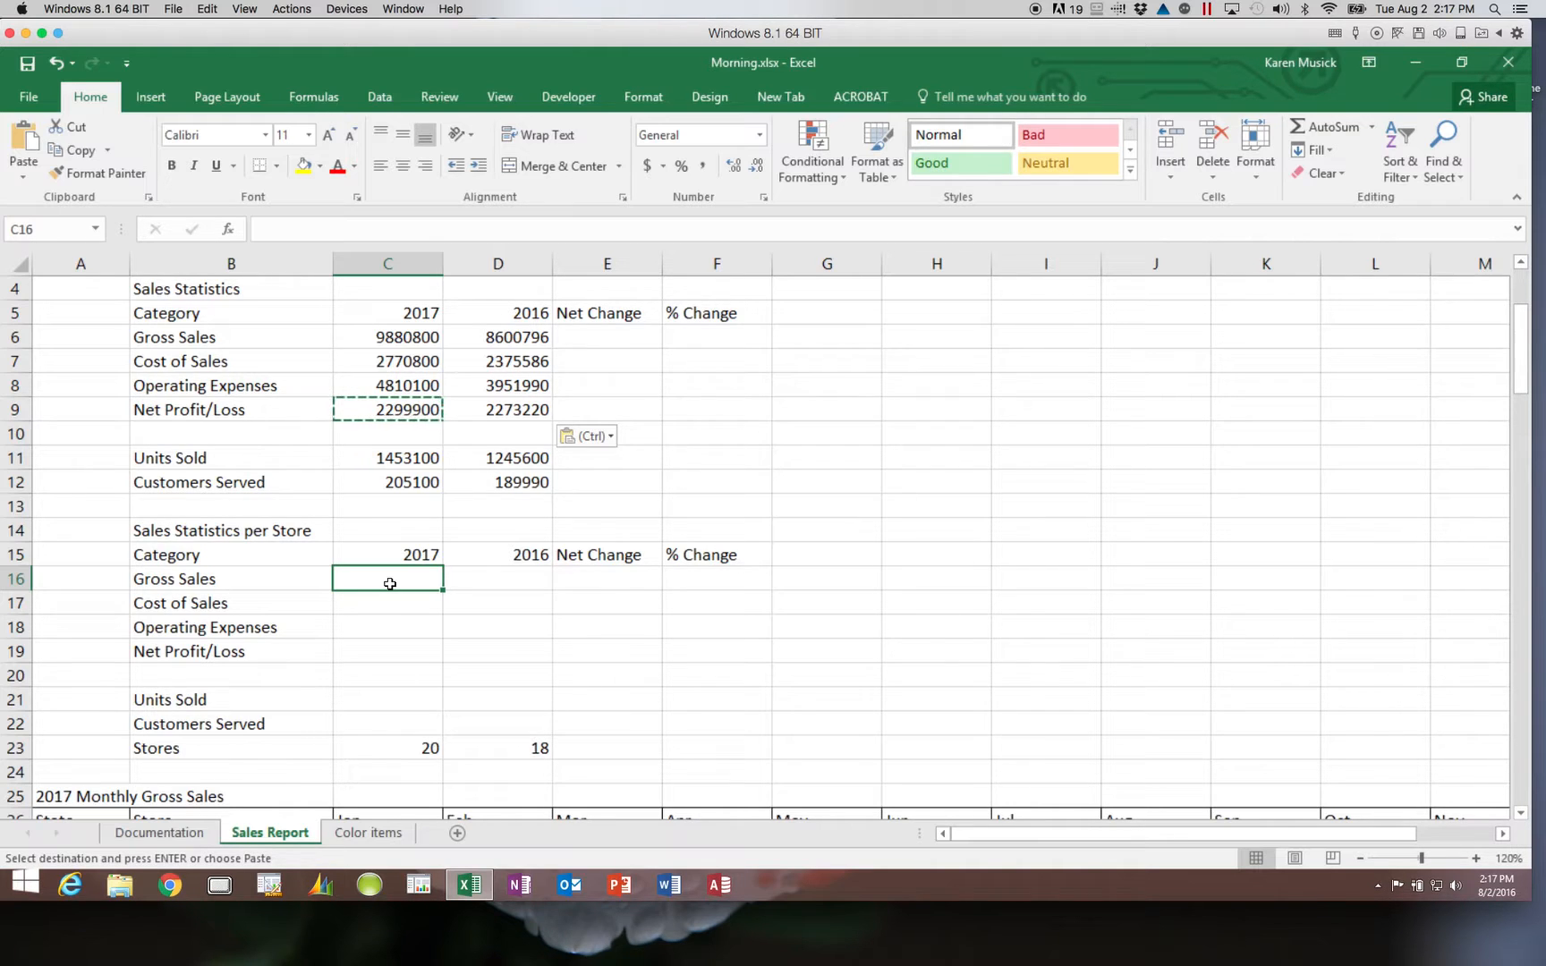
pyautogui.press('Escape')
pyautogui.write('=')
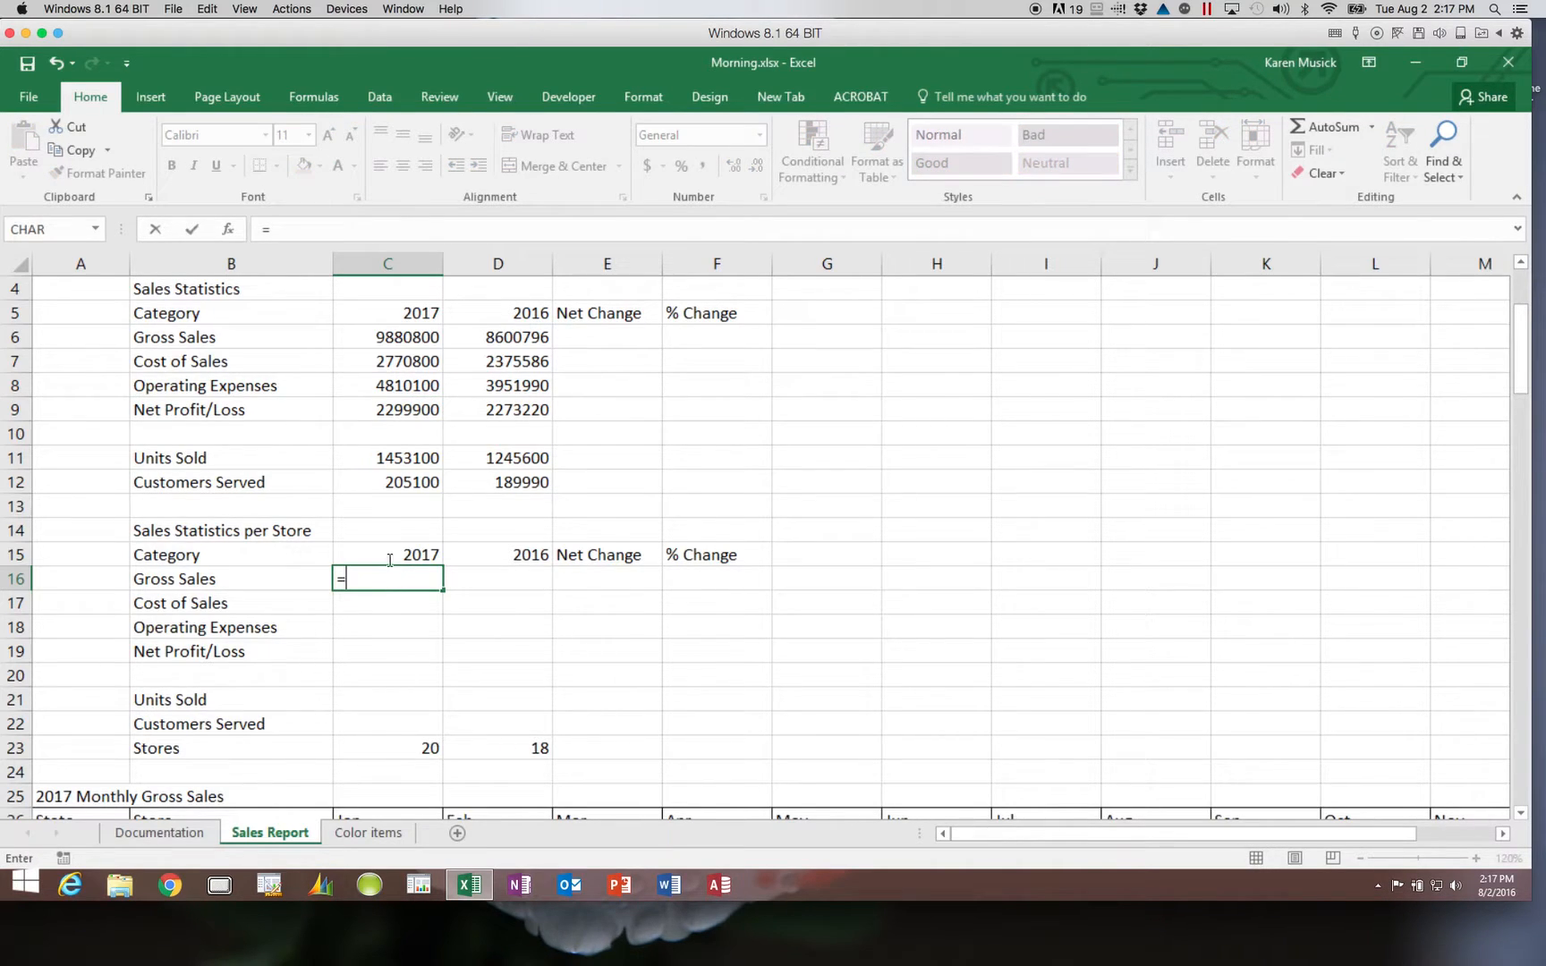
pyautogui.click(424, 344)
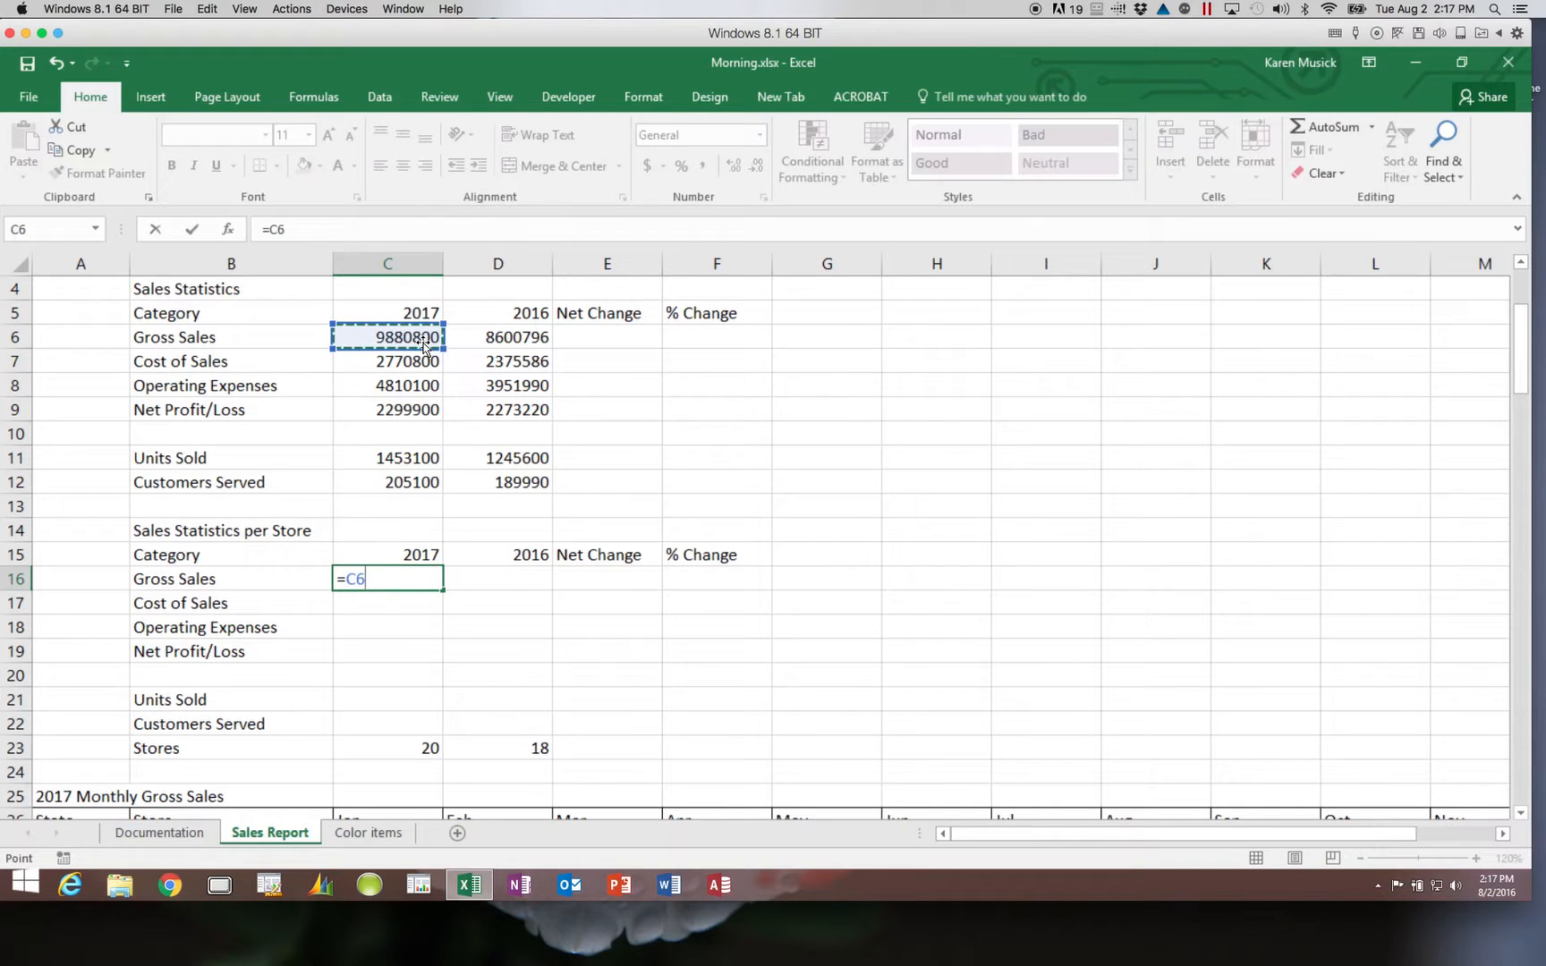
pyautogui.write('/')
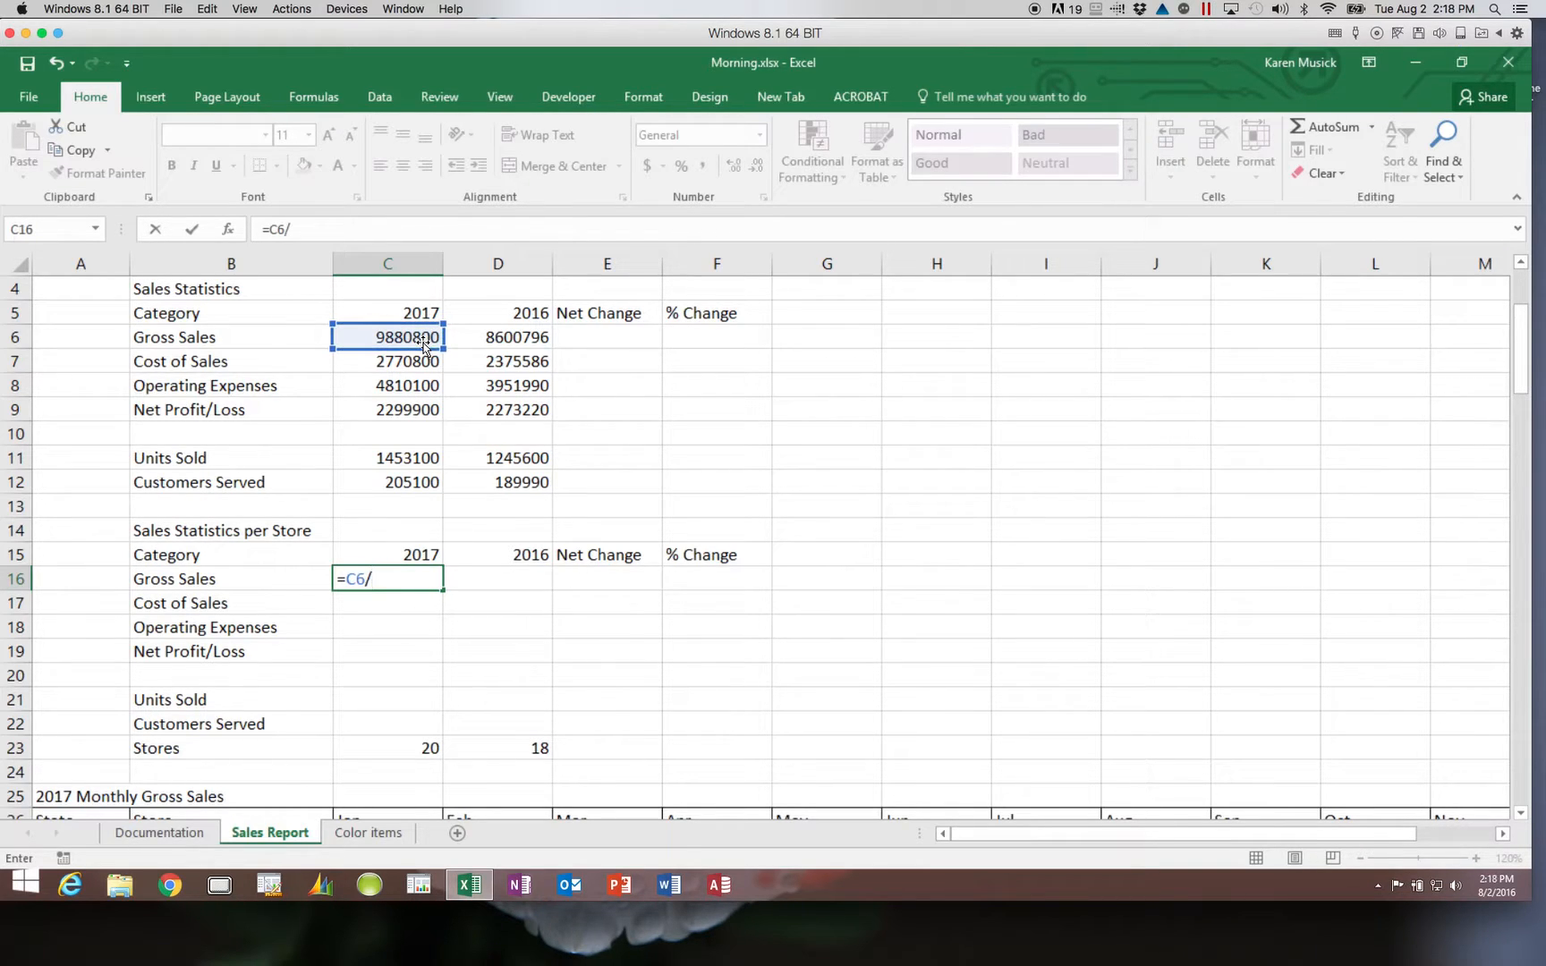
pyautogui.click(398, 746)
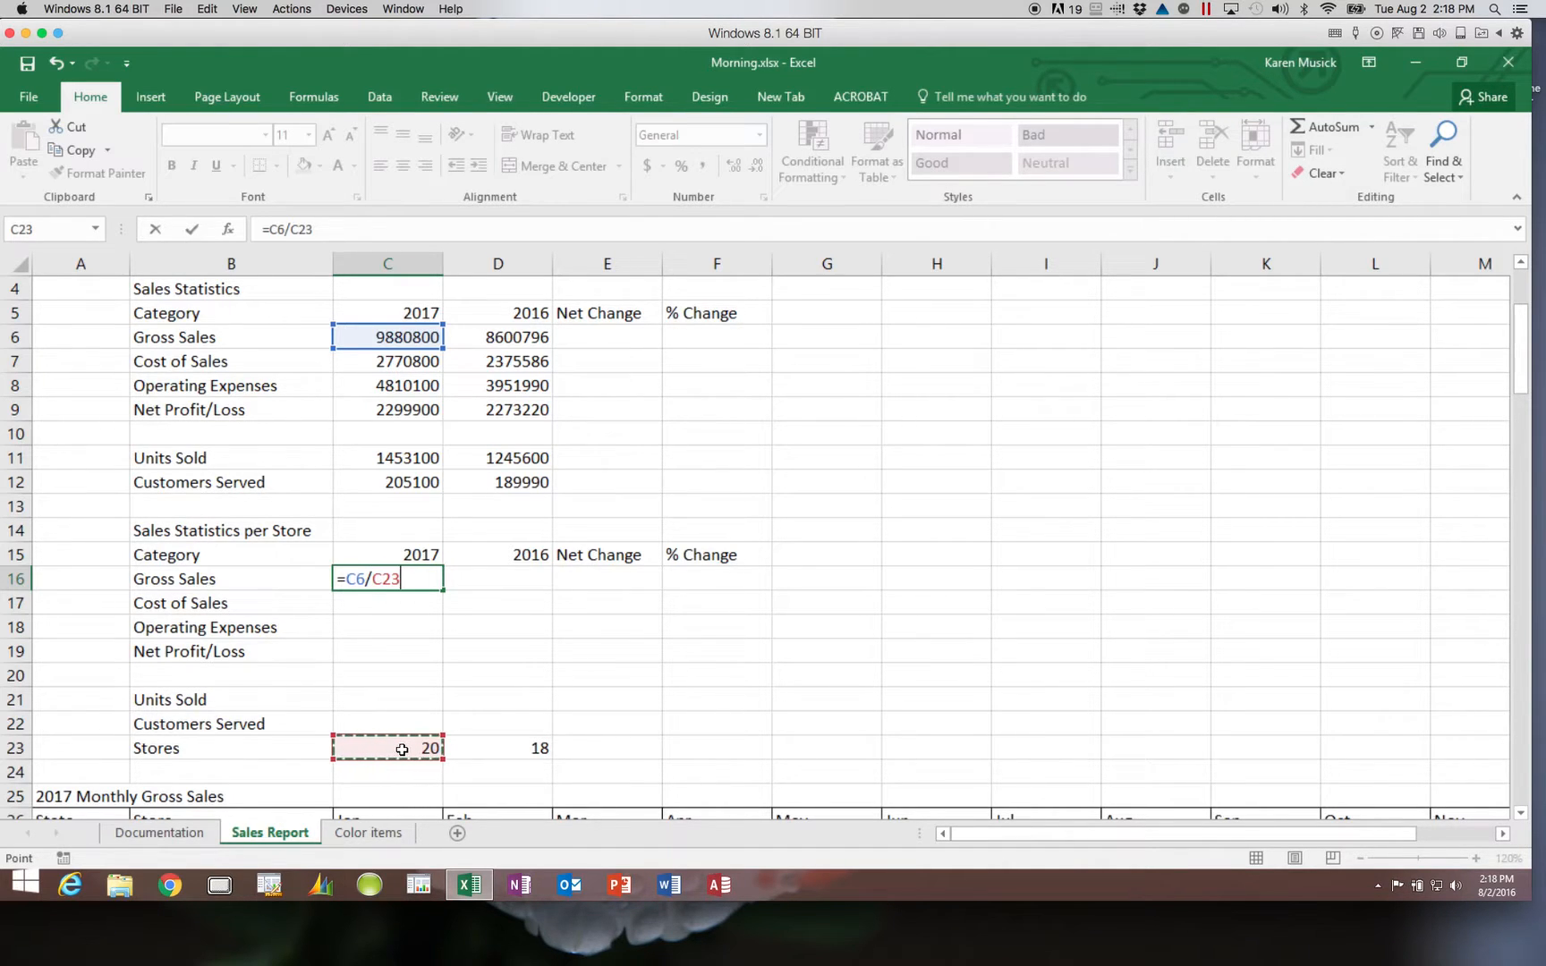
pyautogui.press('Return')
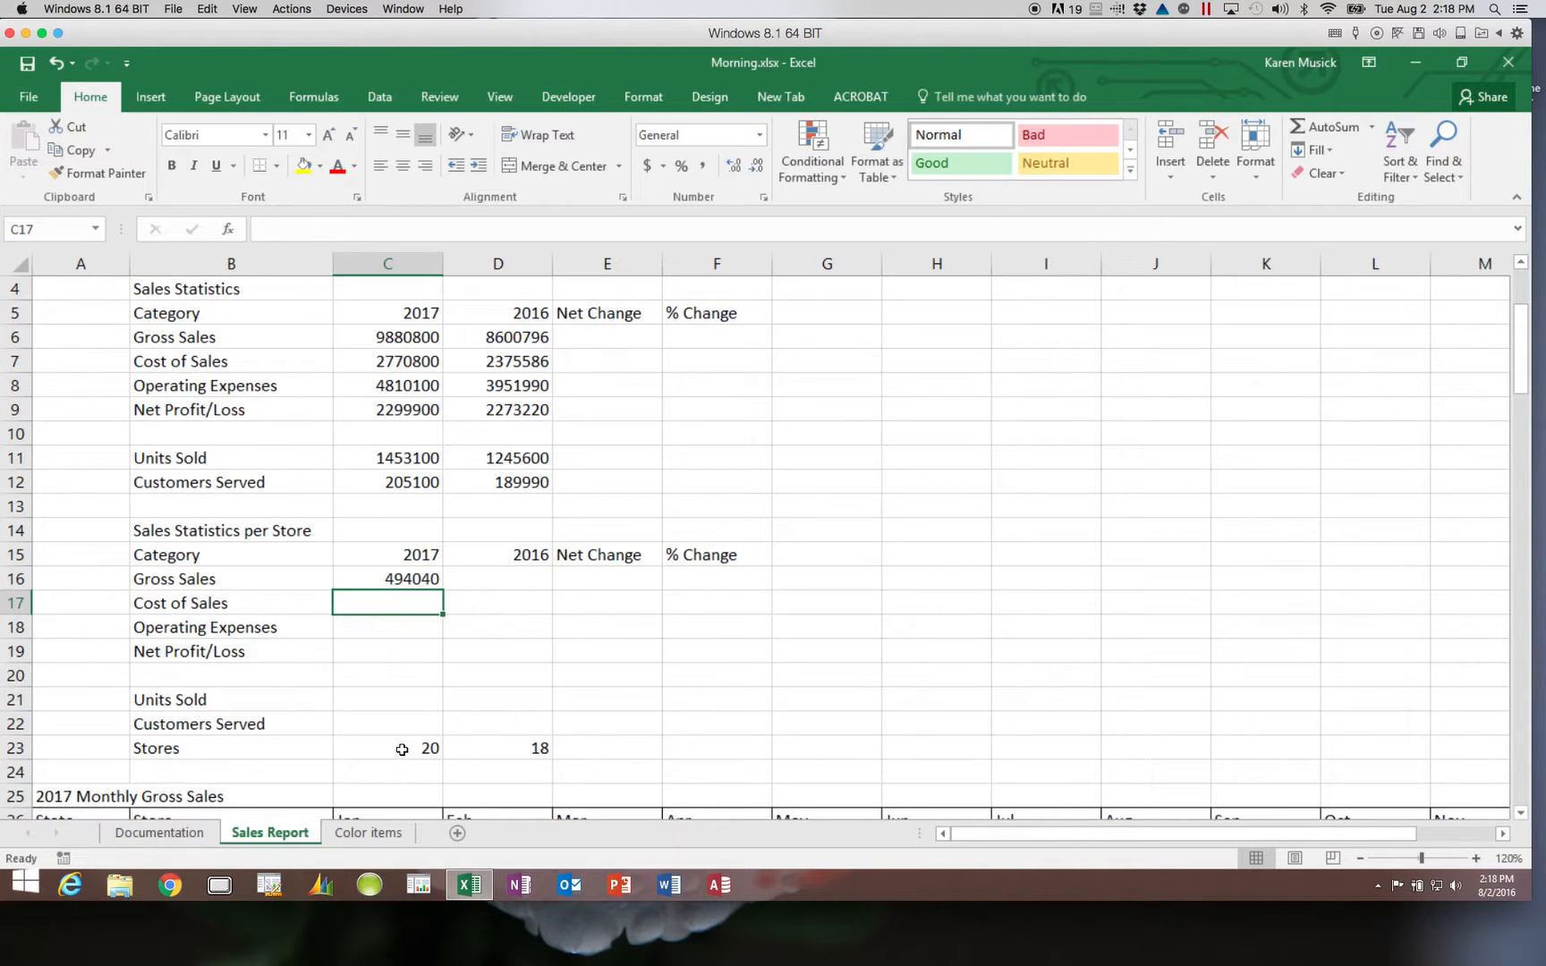
# - Calculate the 2017 Cost of Sales per store in cell C17 with the formula =C7/C23
pyautogui.write('=')
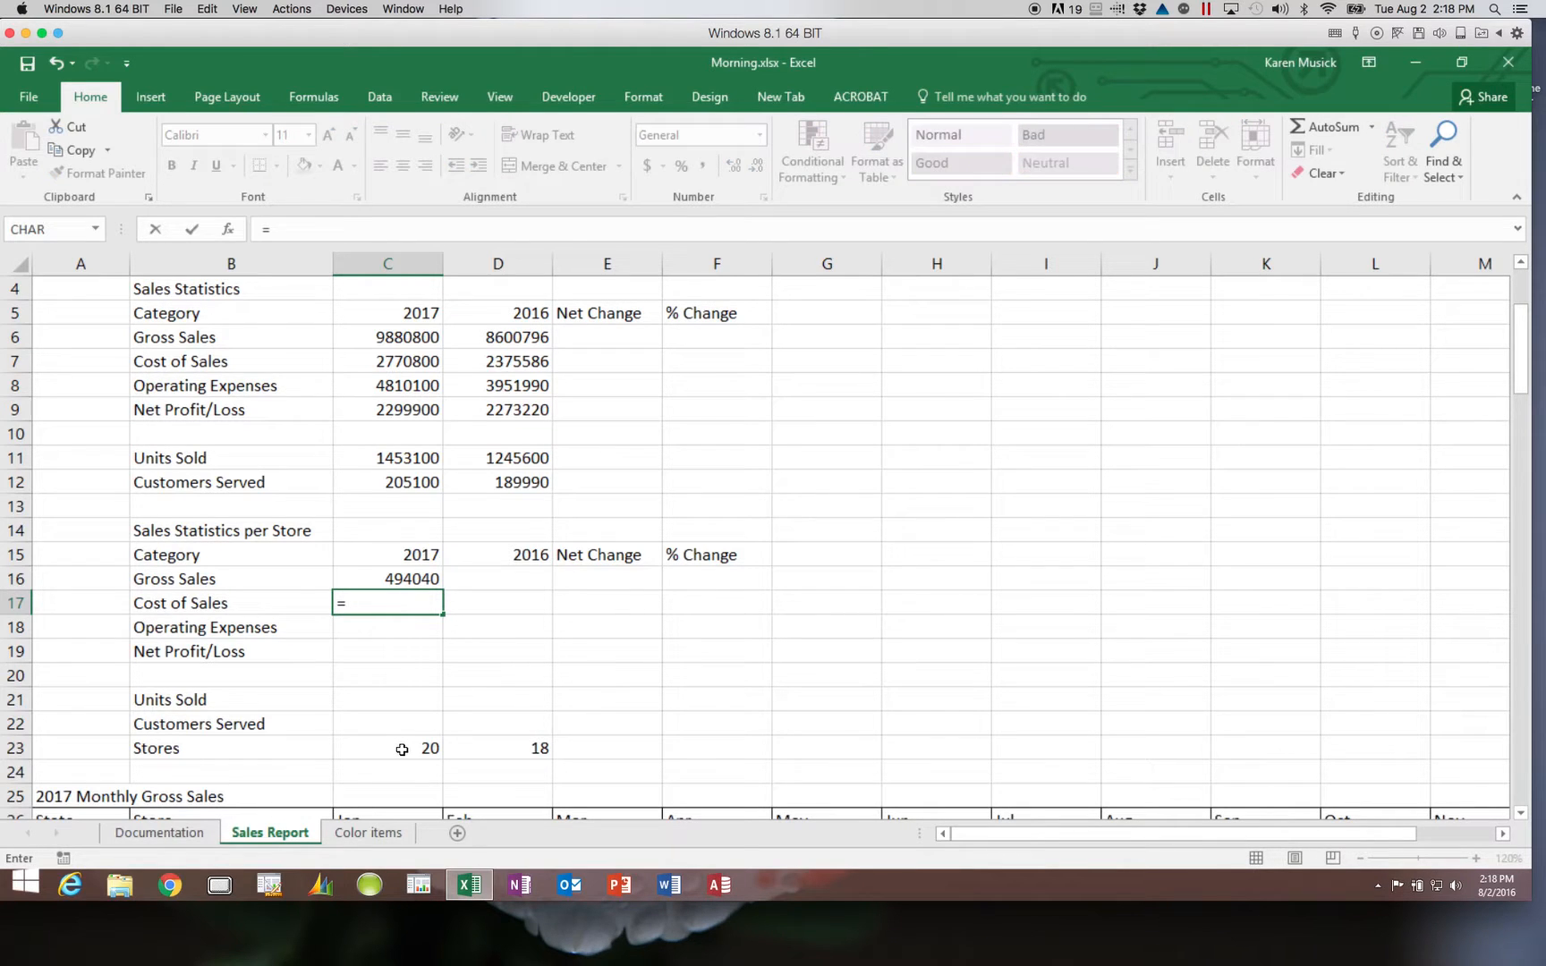
pyautogui.click(422, 363)
pyautogui.write('/')
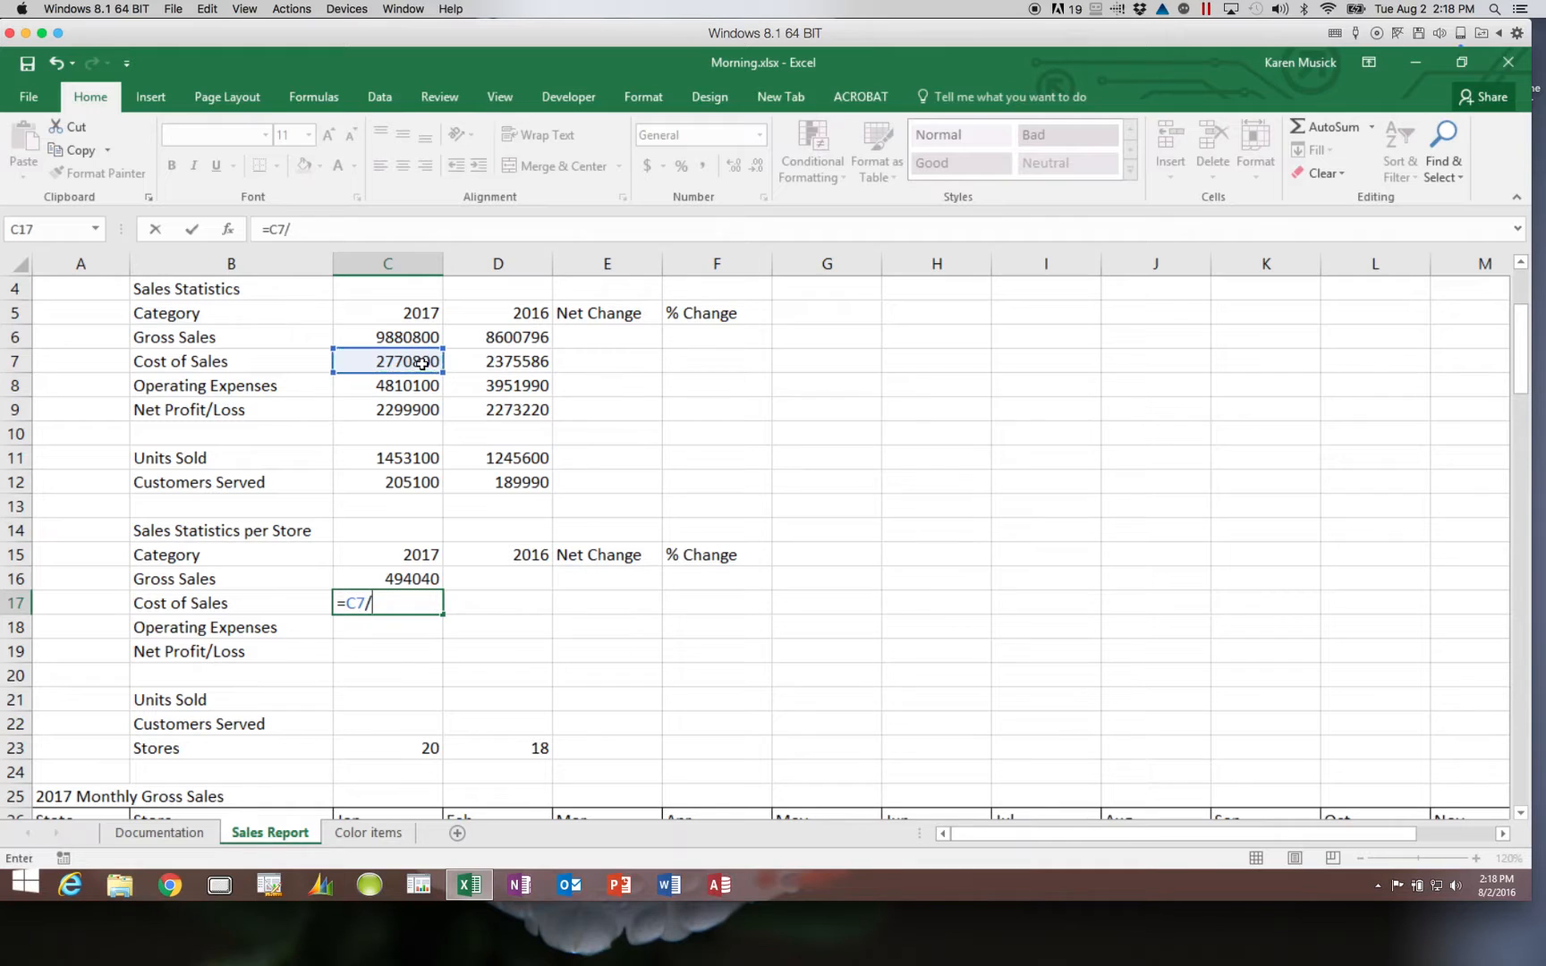
pyautogui.click(392, 750)
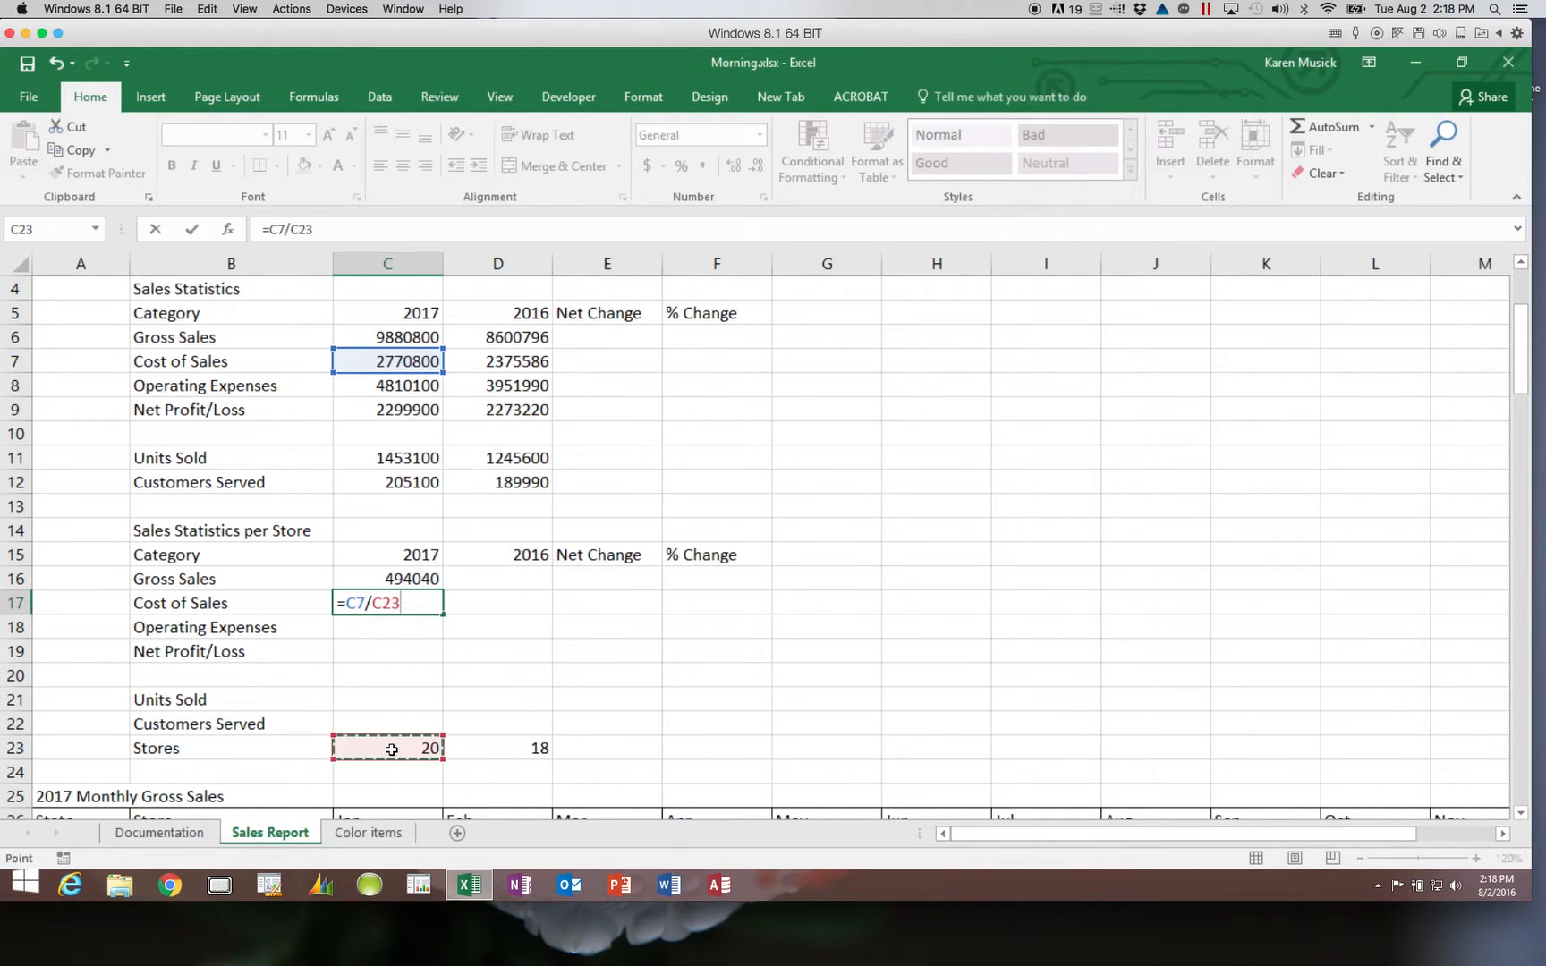
pyautogui.press('Return')
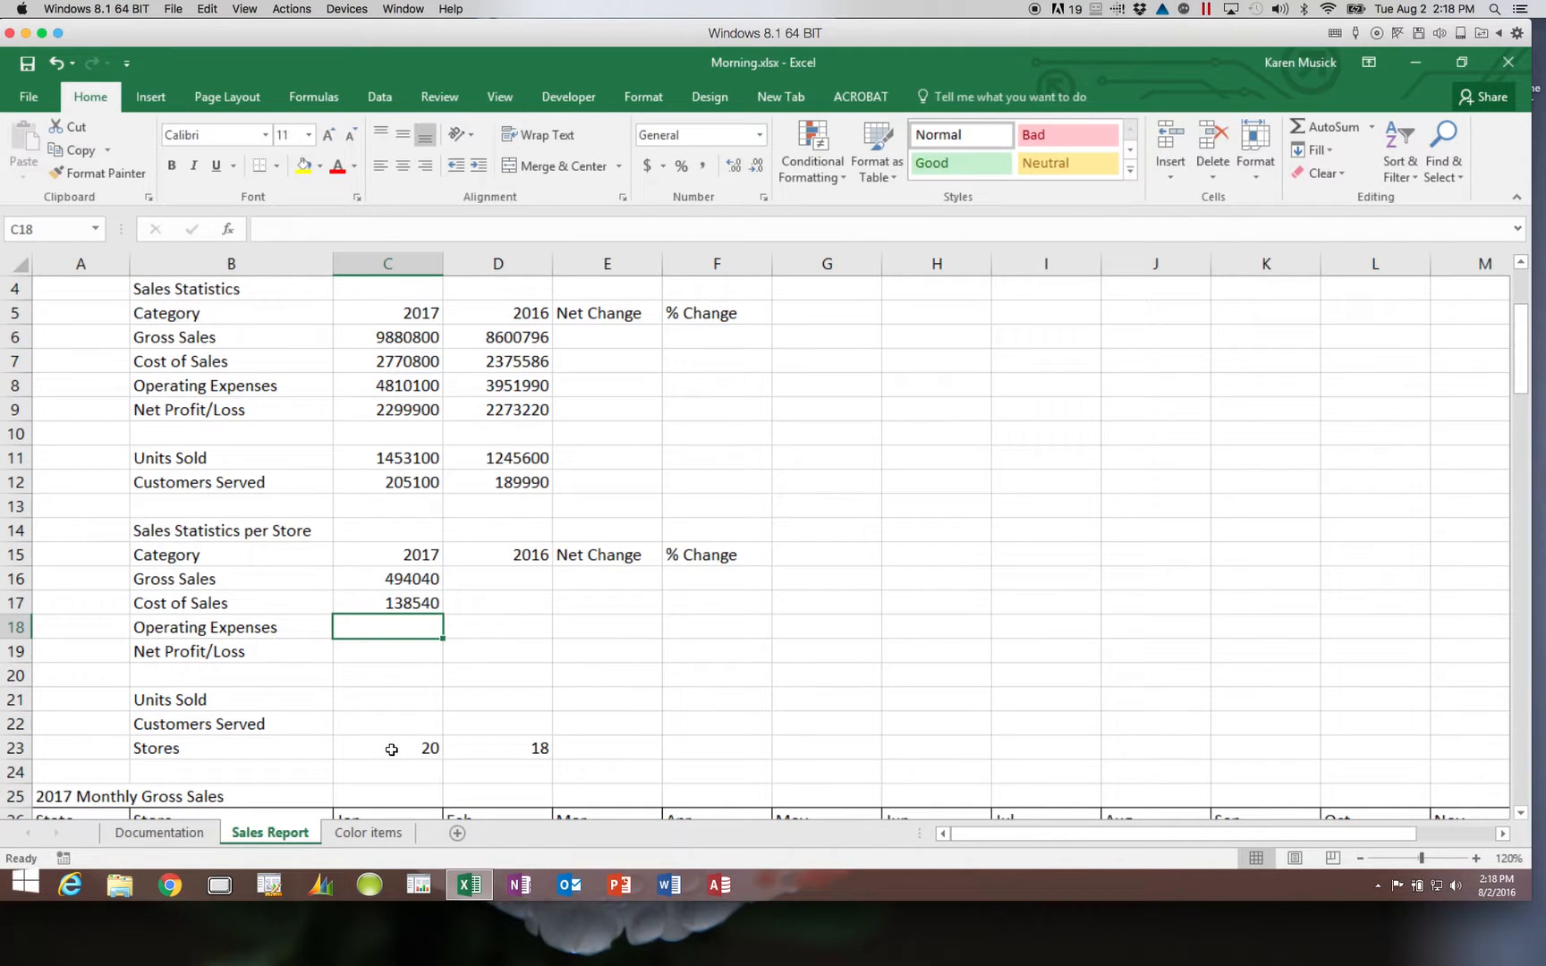
# - Calculate the 2017 Operating Expenses per store in cell C18 with the formula =C8/C23
pyautogui.write('=')
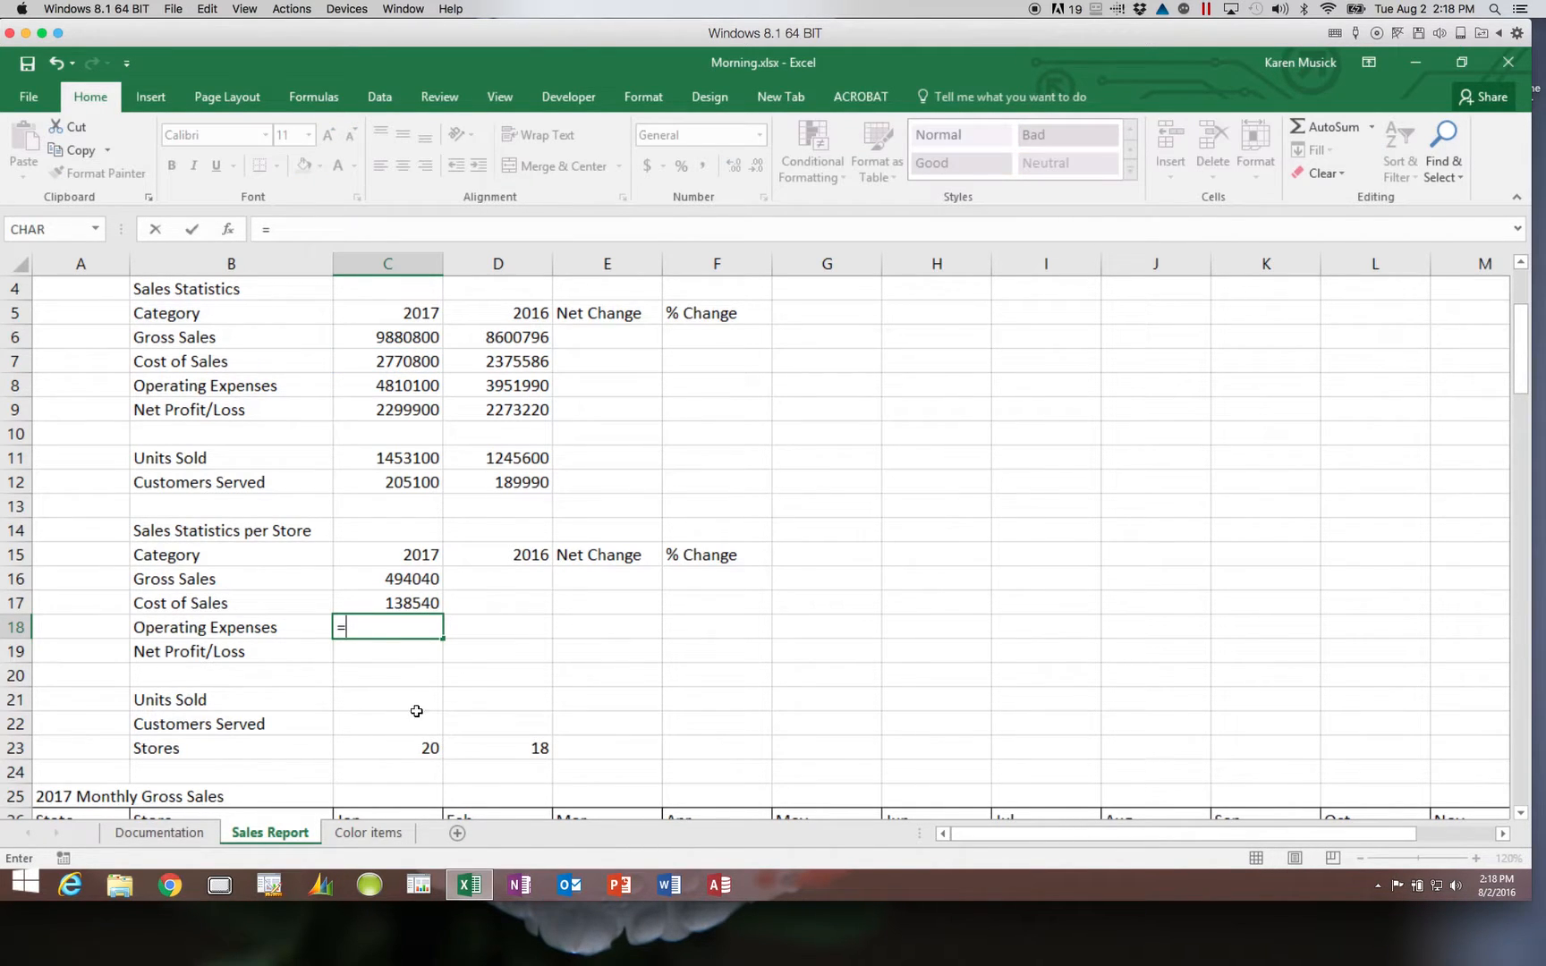
pyautogui.click(415, 387)
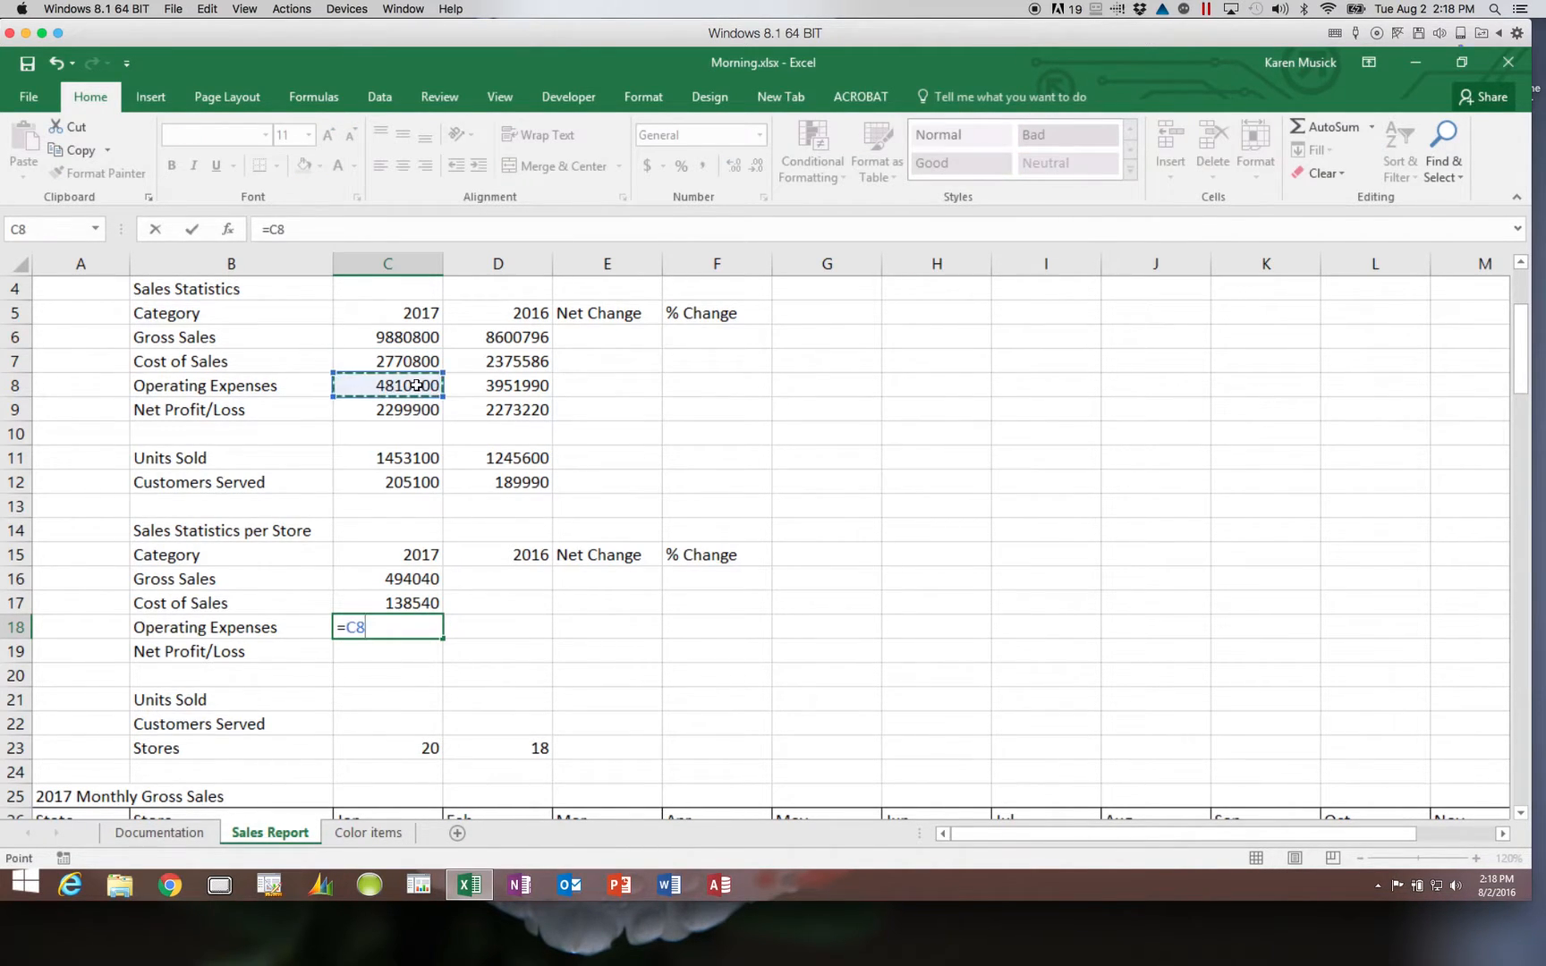
pyautogui.write('/')
pyautogui.click(380, 756)
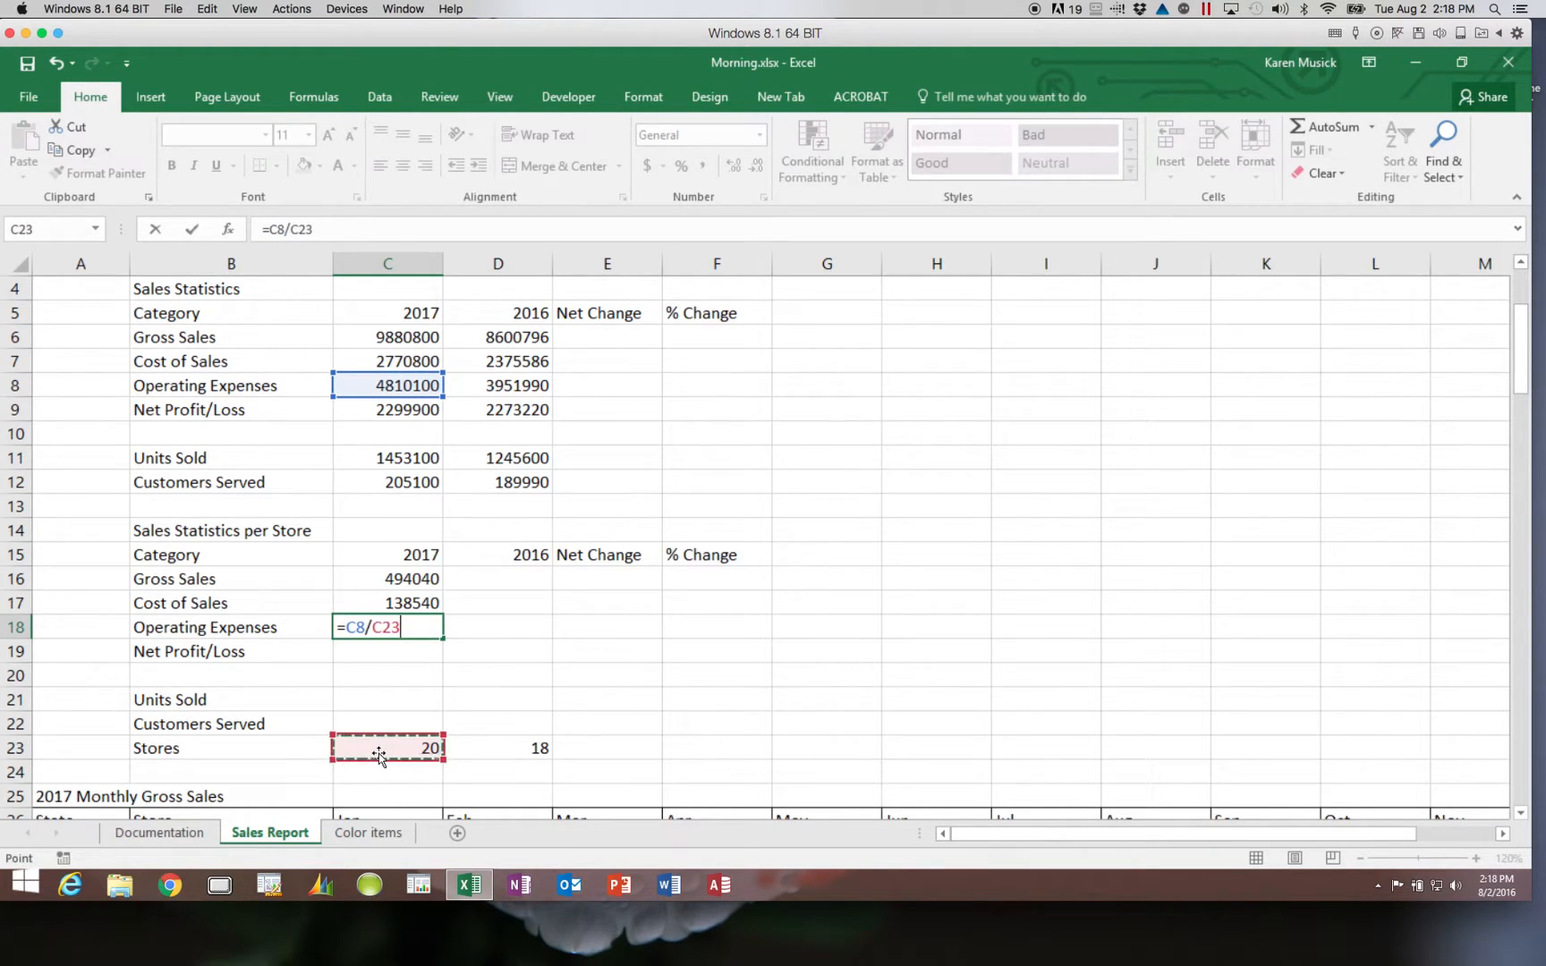
pyautogui.press('Return')
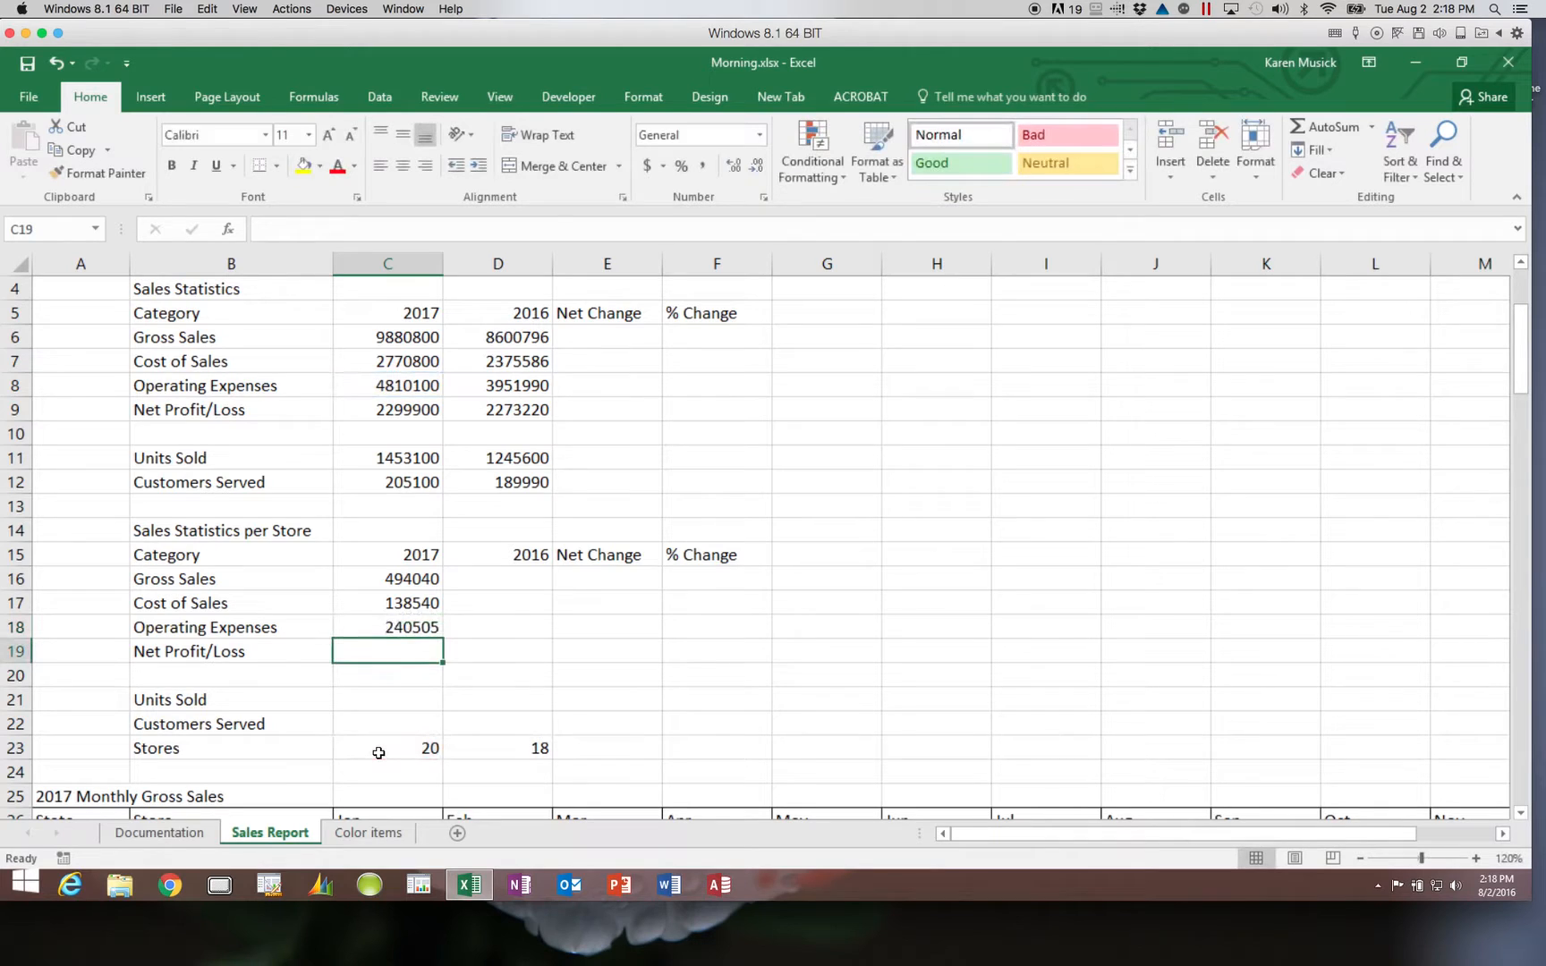
# - Calculate the 2017 Net Profit/Loss per store in cell C19 with the formula =C9/C23
pyautogui.write('=')
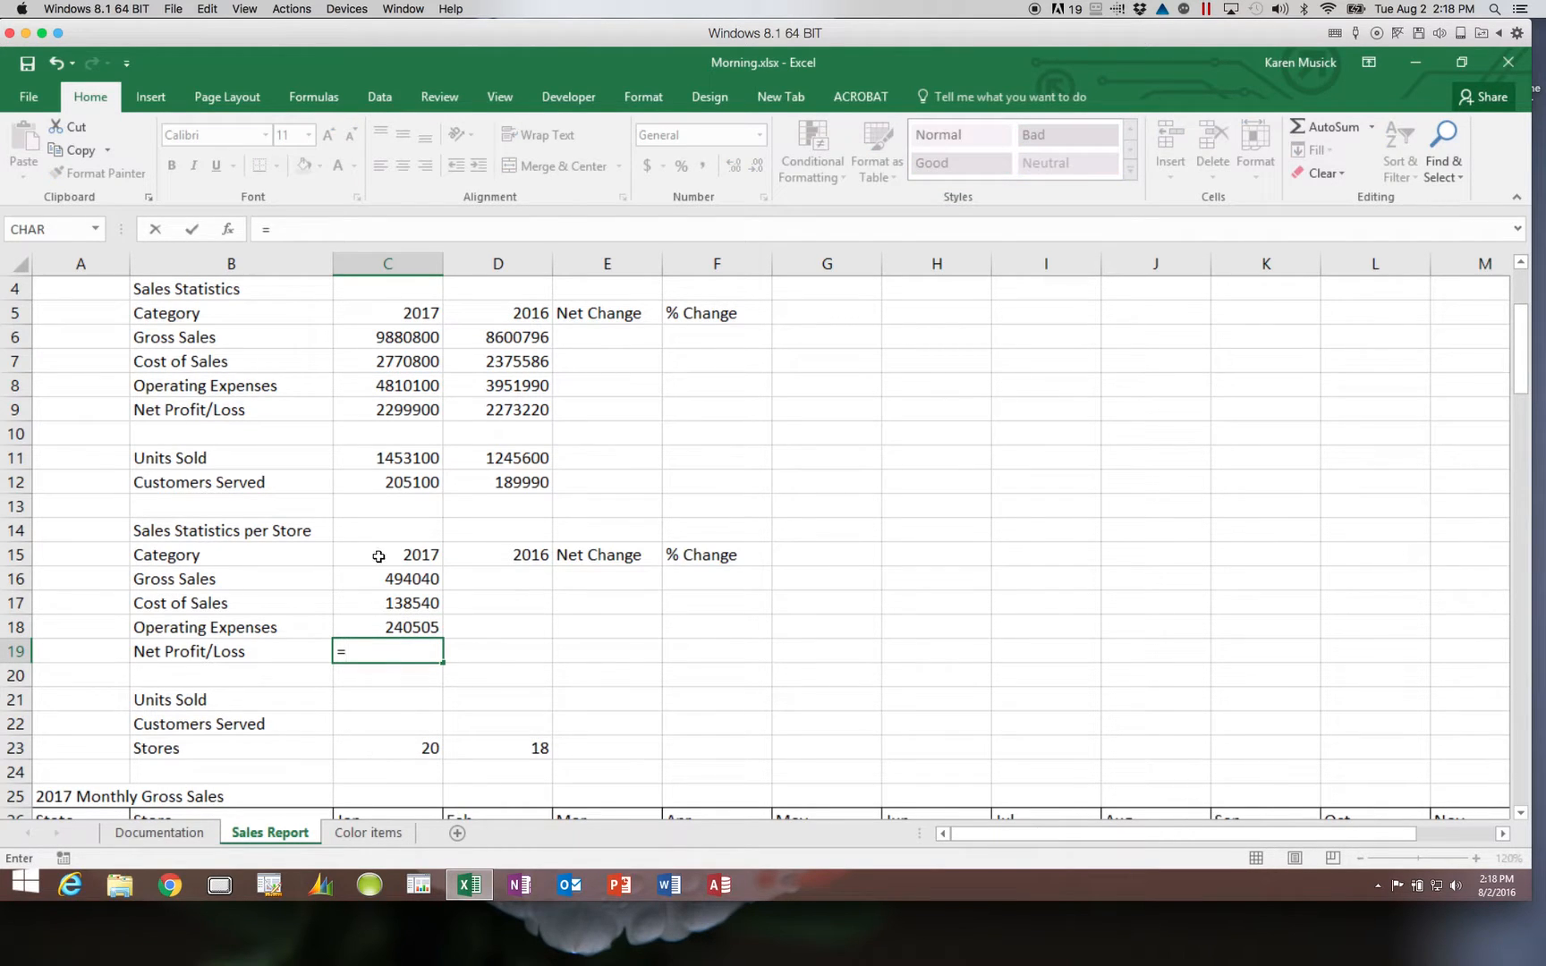
pyautogui.click(409, 410)
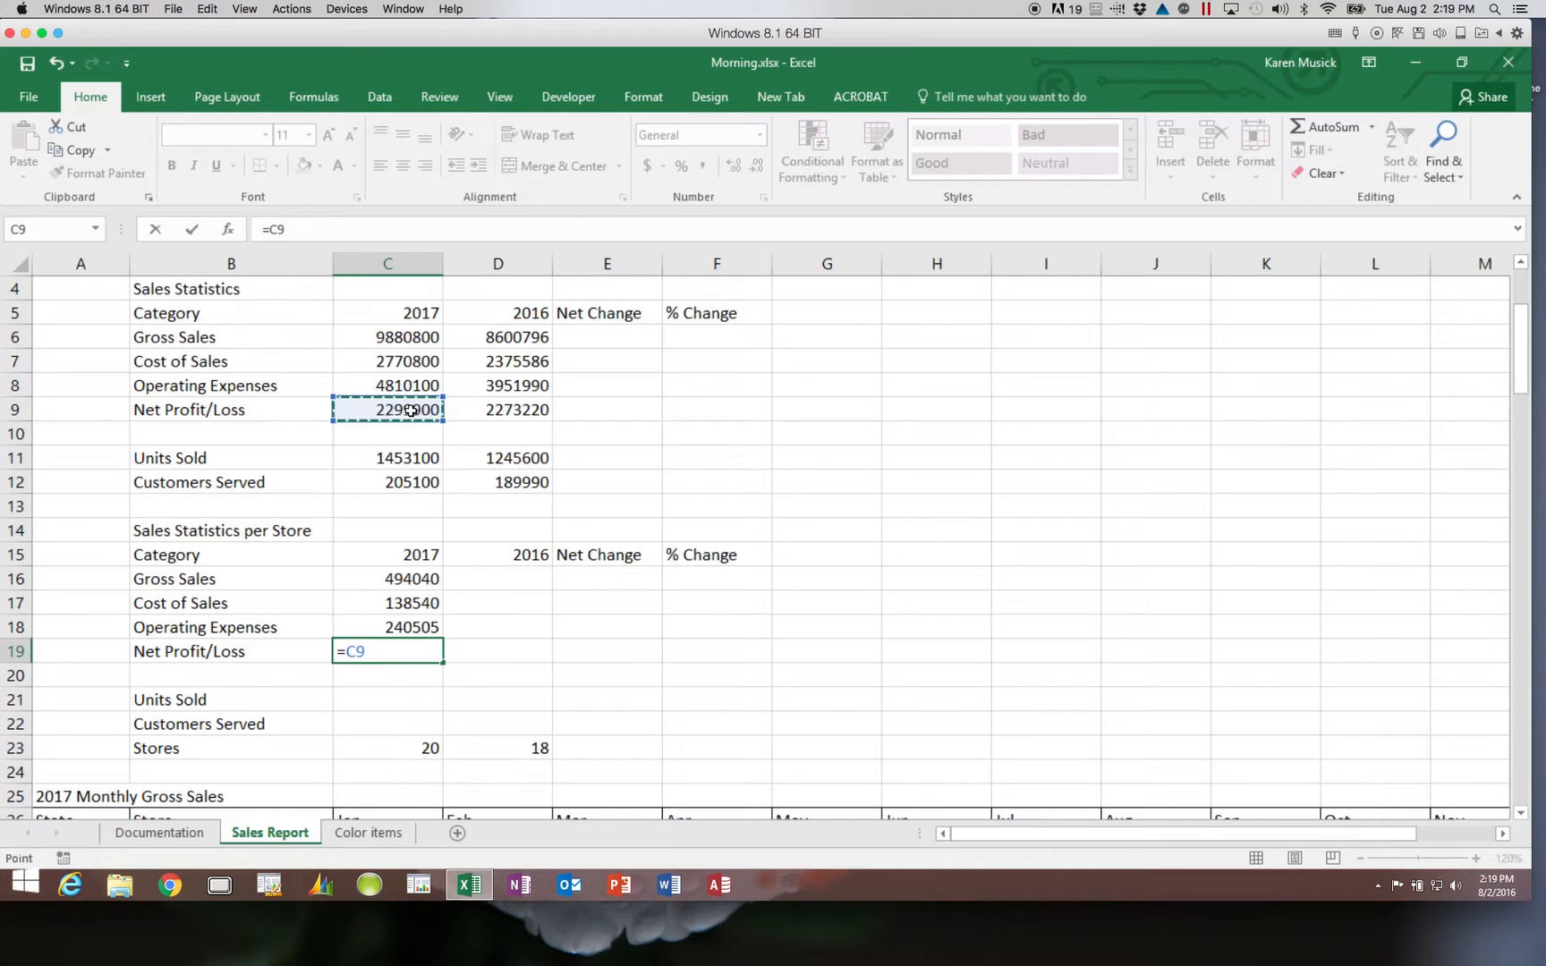
pyautogui.write('/')
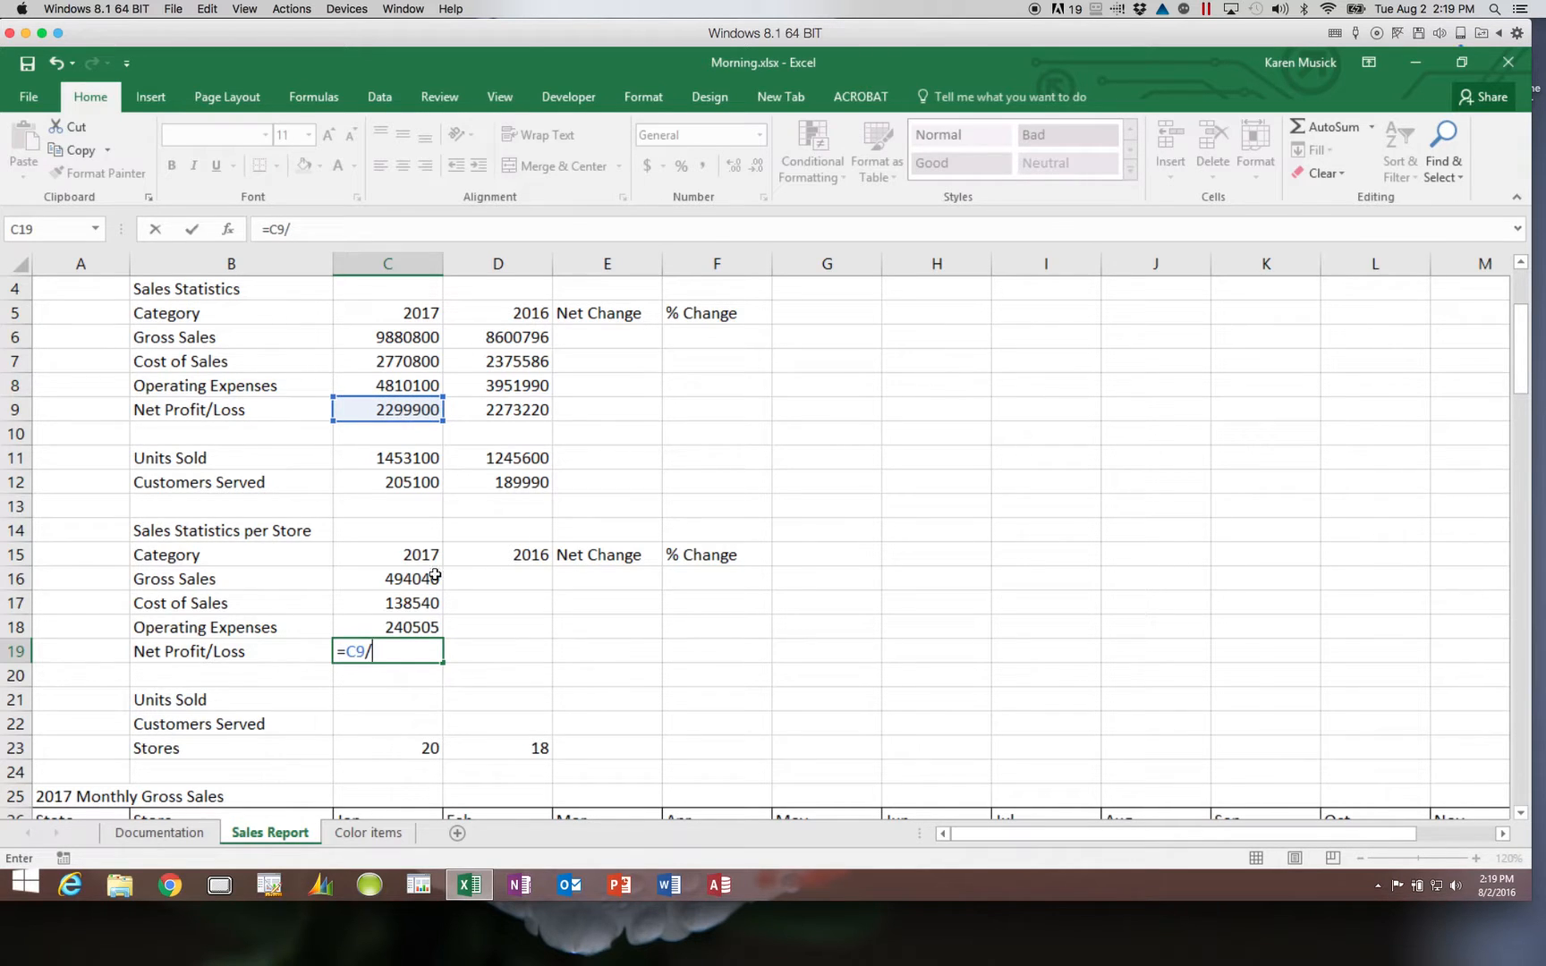
pyautogui.click(374, 743)
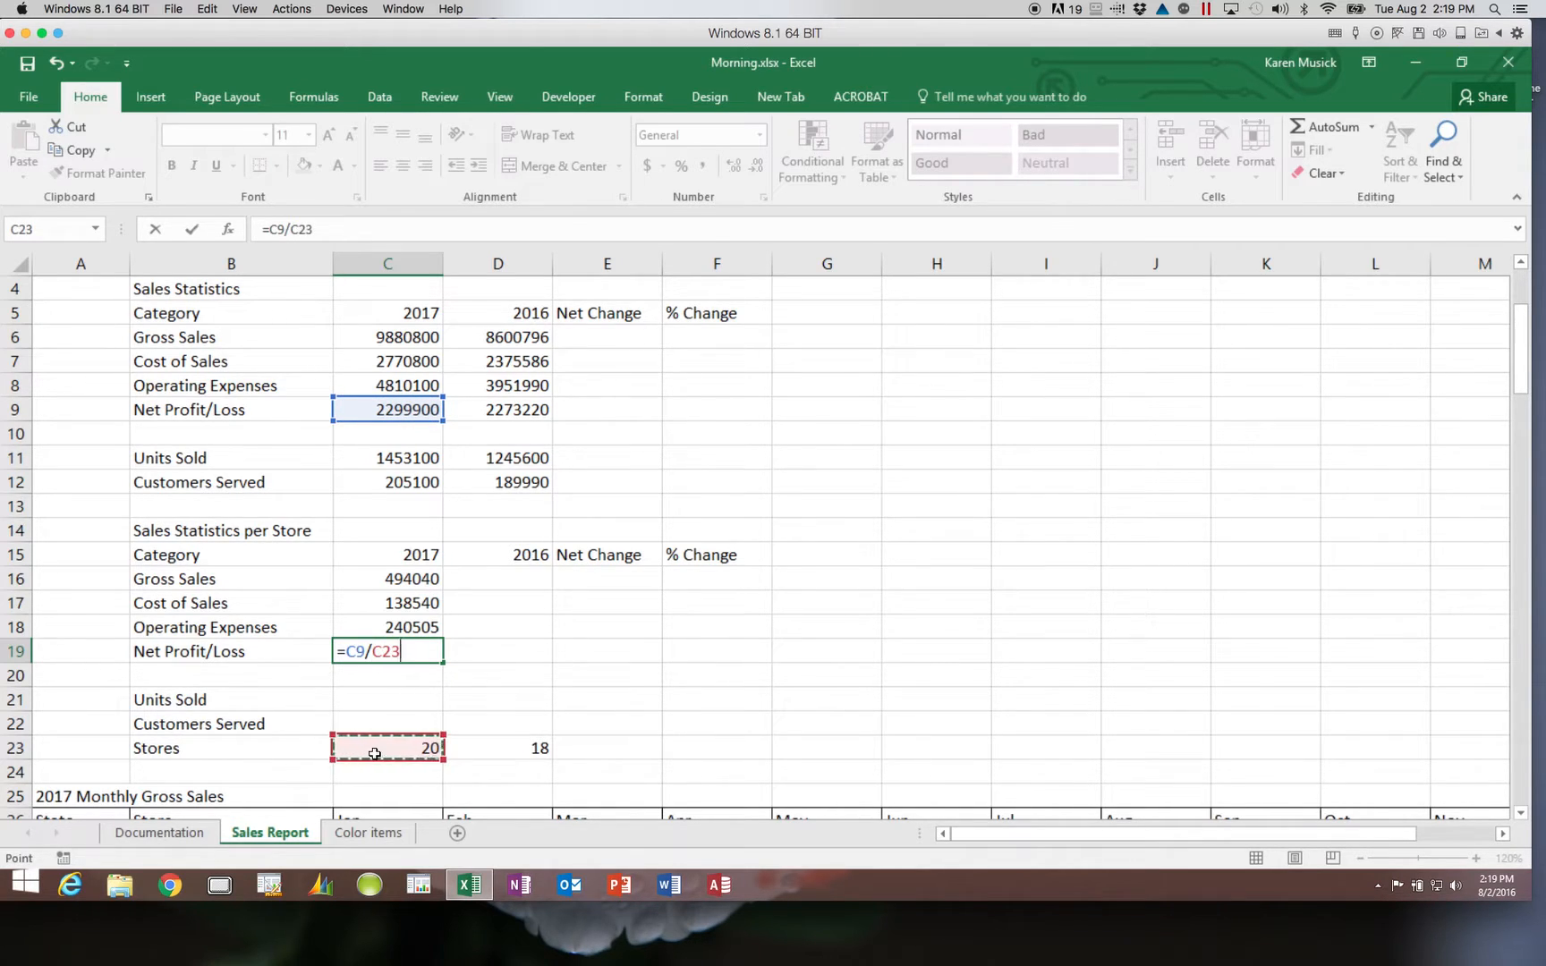
pyautogui.press('Return')
# - Calculate the 2017 Units Sold per store in cell C21 with the formula =C11/C23
pyautogui.press('Down')
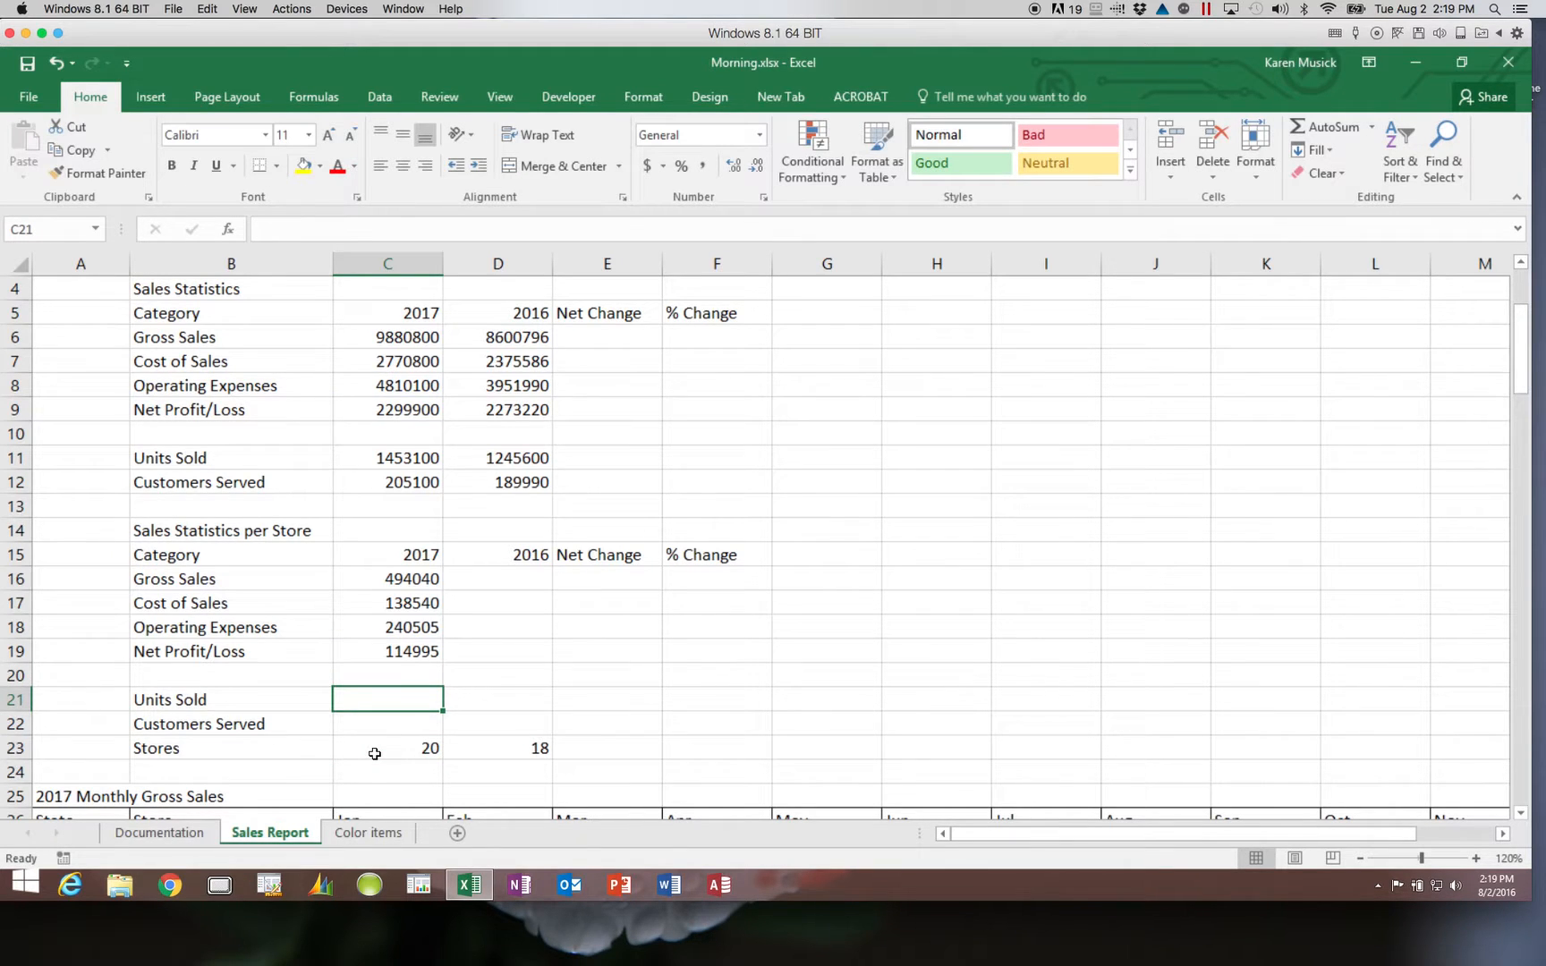
pyautogui.write('=')
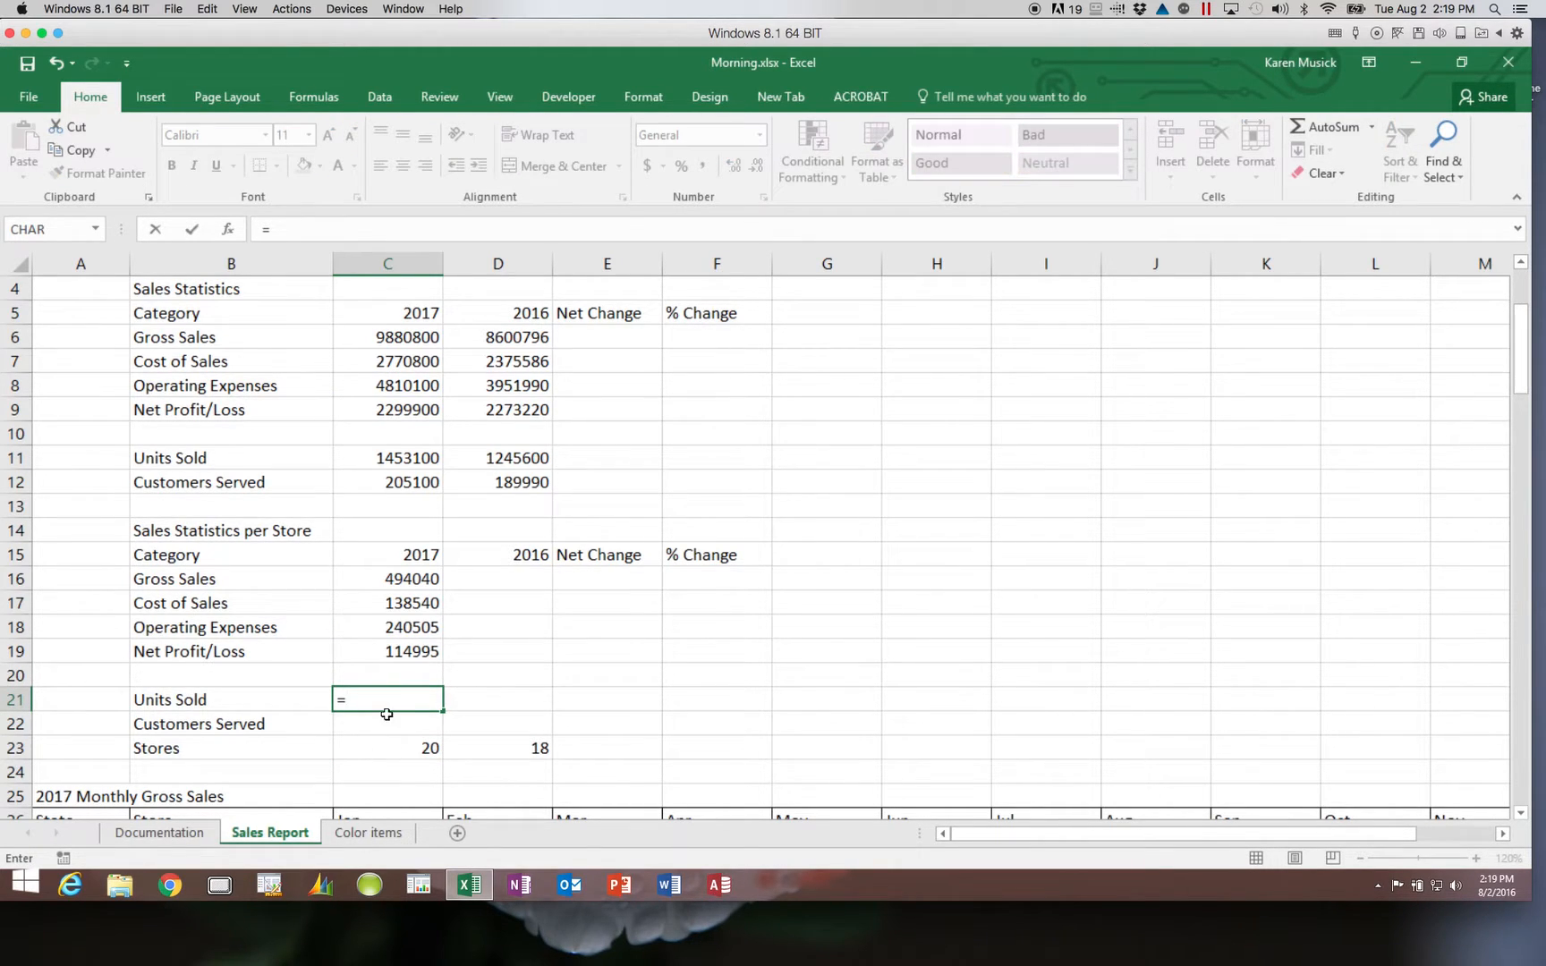
pyautogui.click(411, 459)
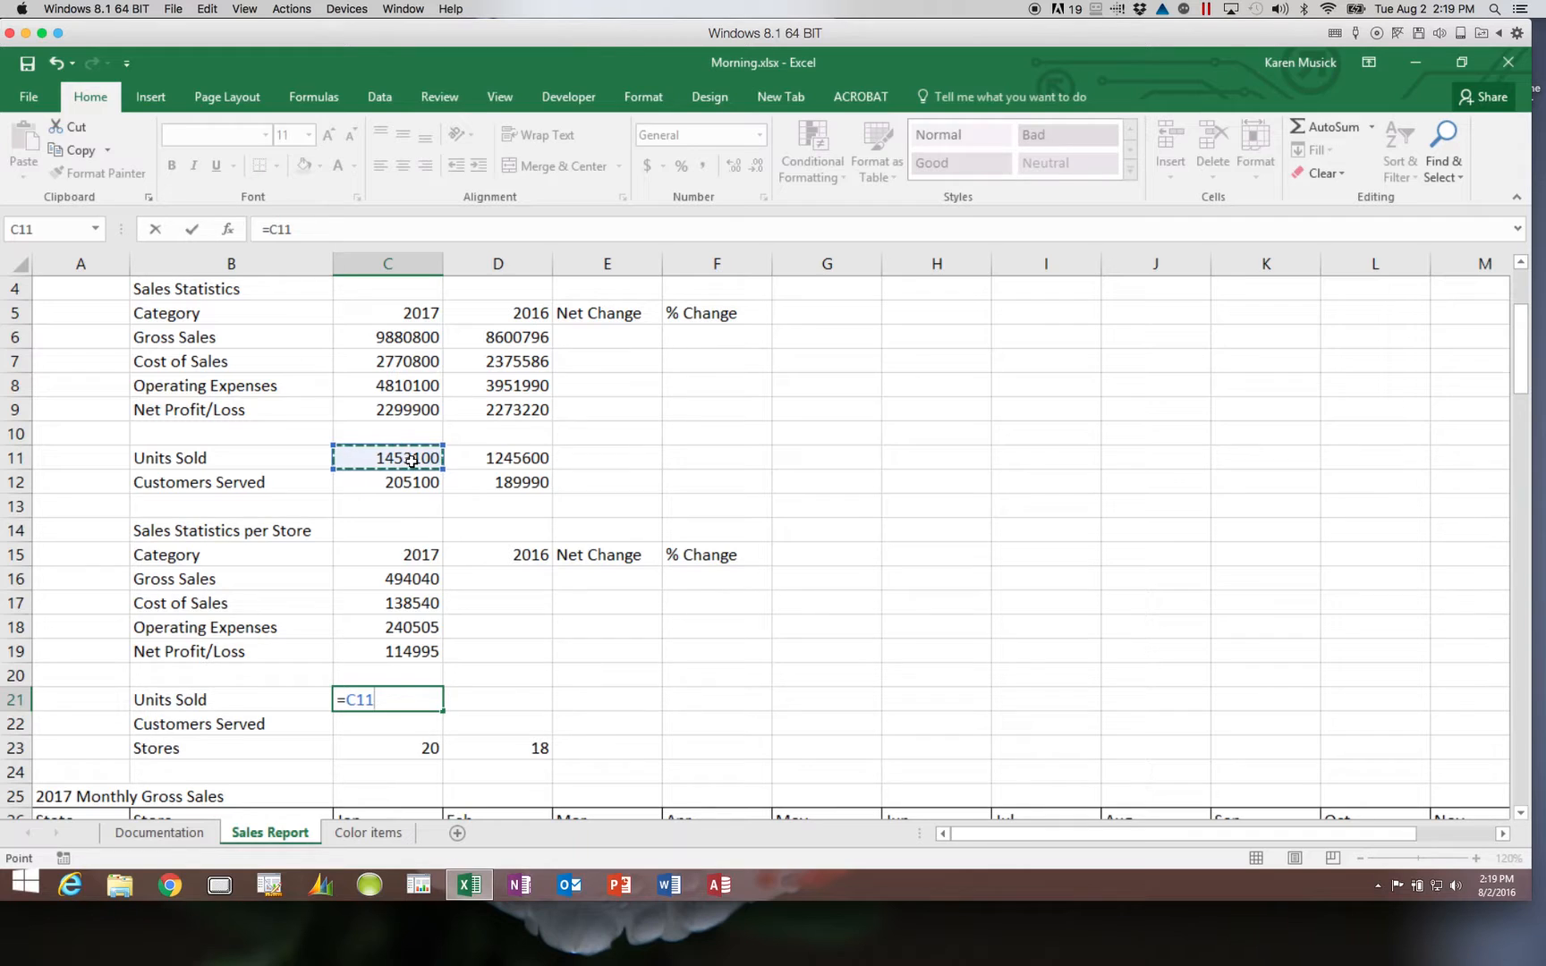
pyautogui.write('/')
pyautogui.click(416, 752)
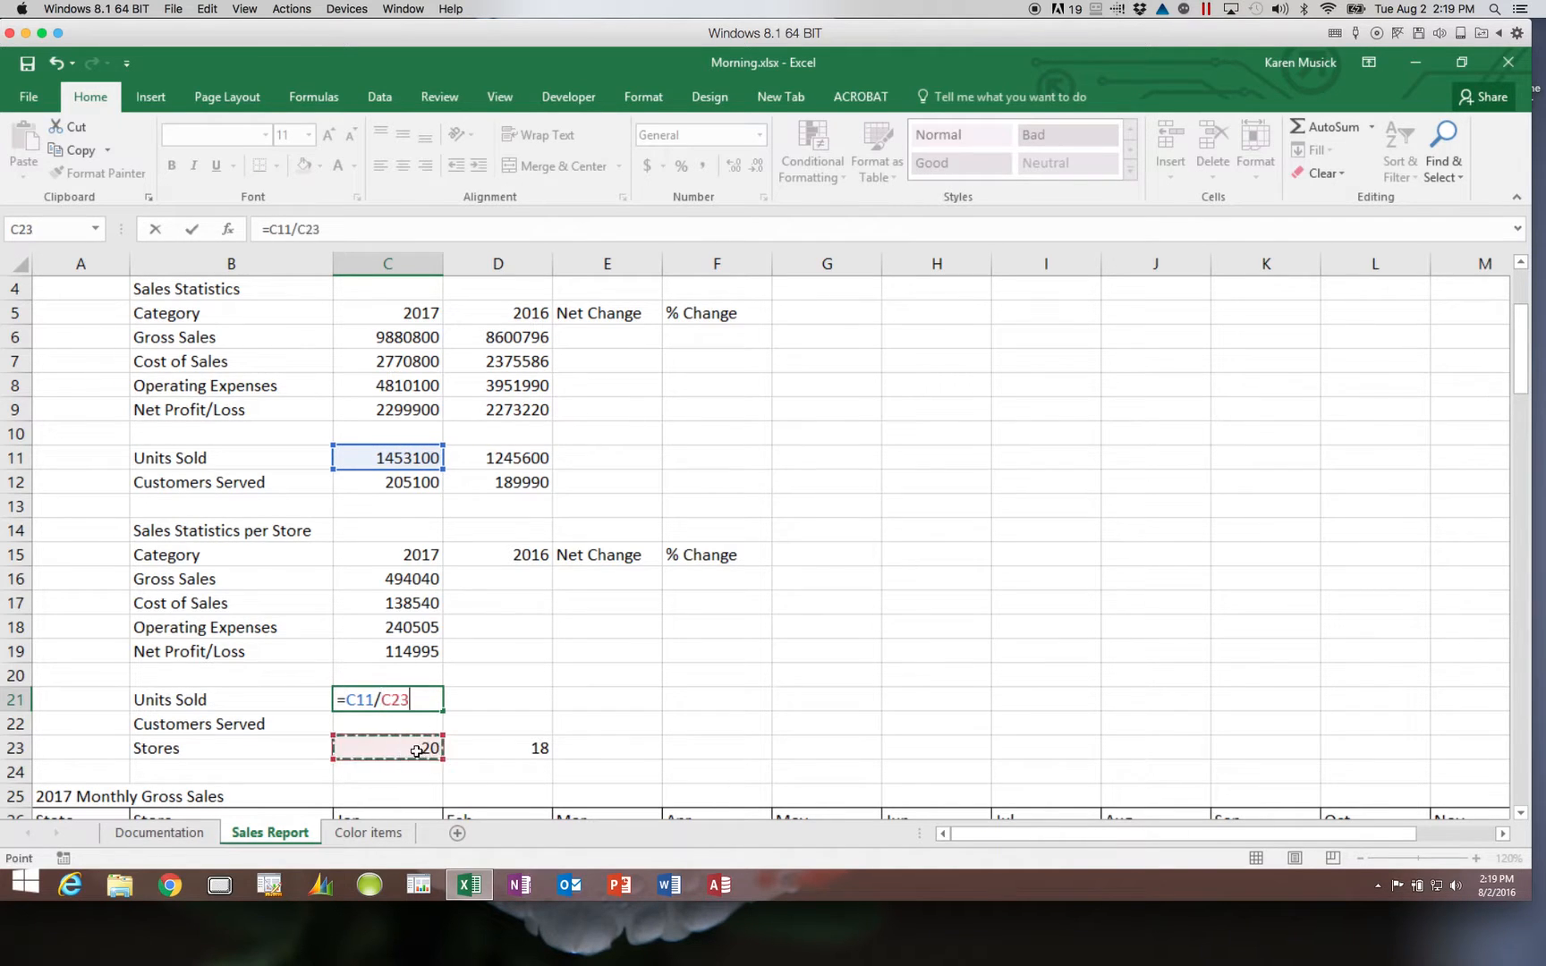
pyautogui.press('Return')
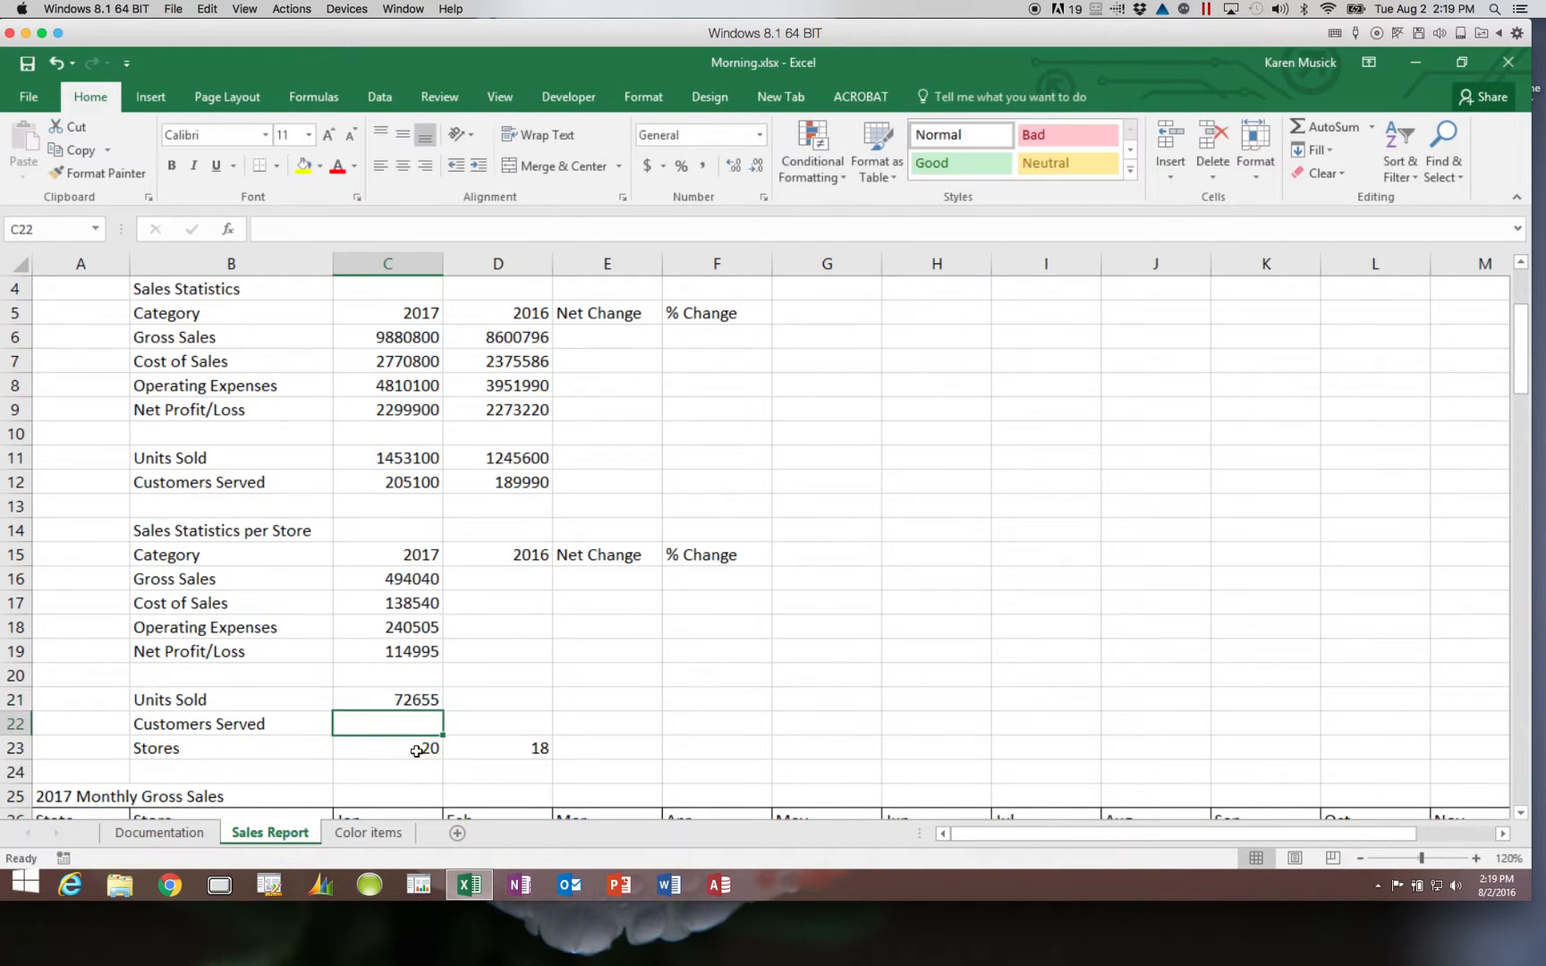
# - Calculate the 2017 Customers Served per store in cell C22 with the formula =C12/C23
pyautogui.write('=')
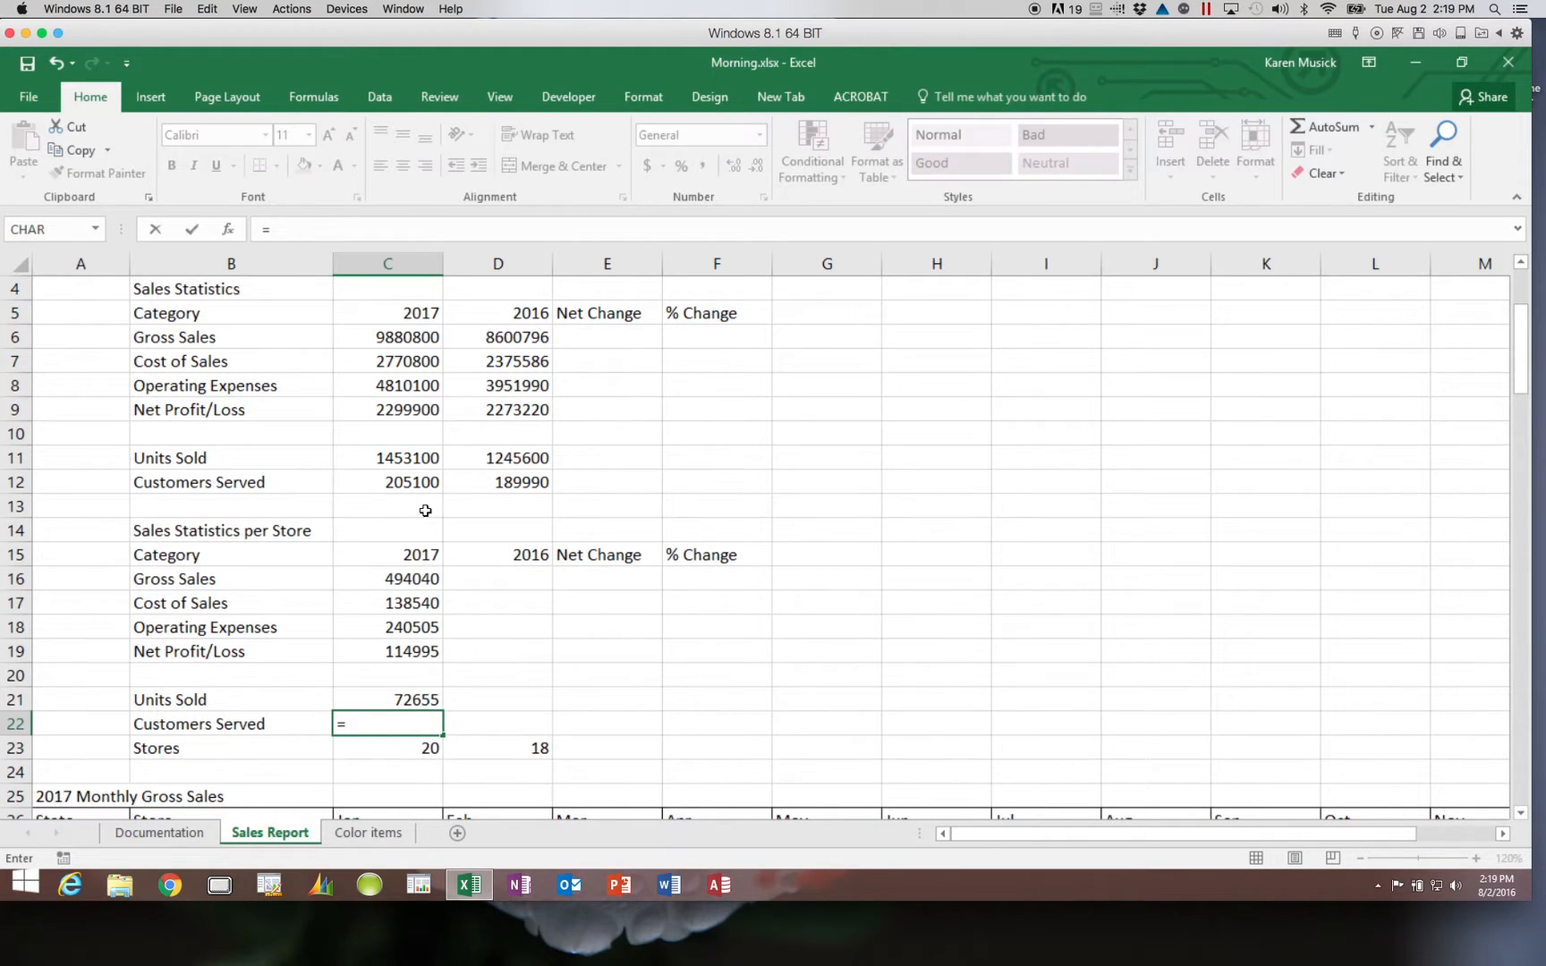
pyautogui.click(425, 480)
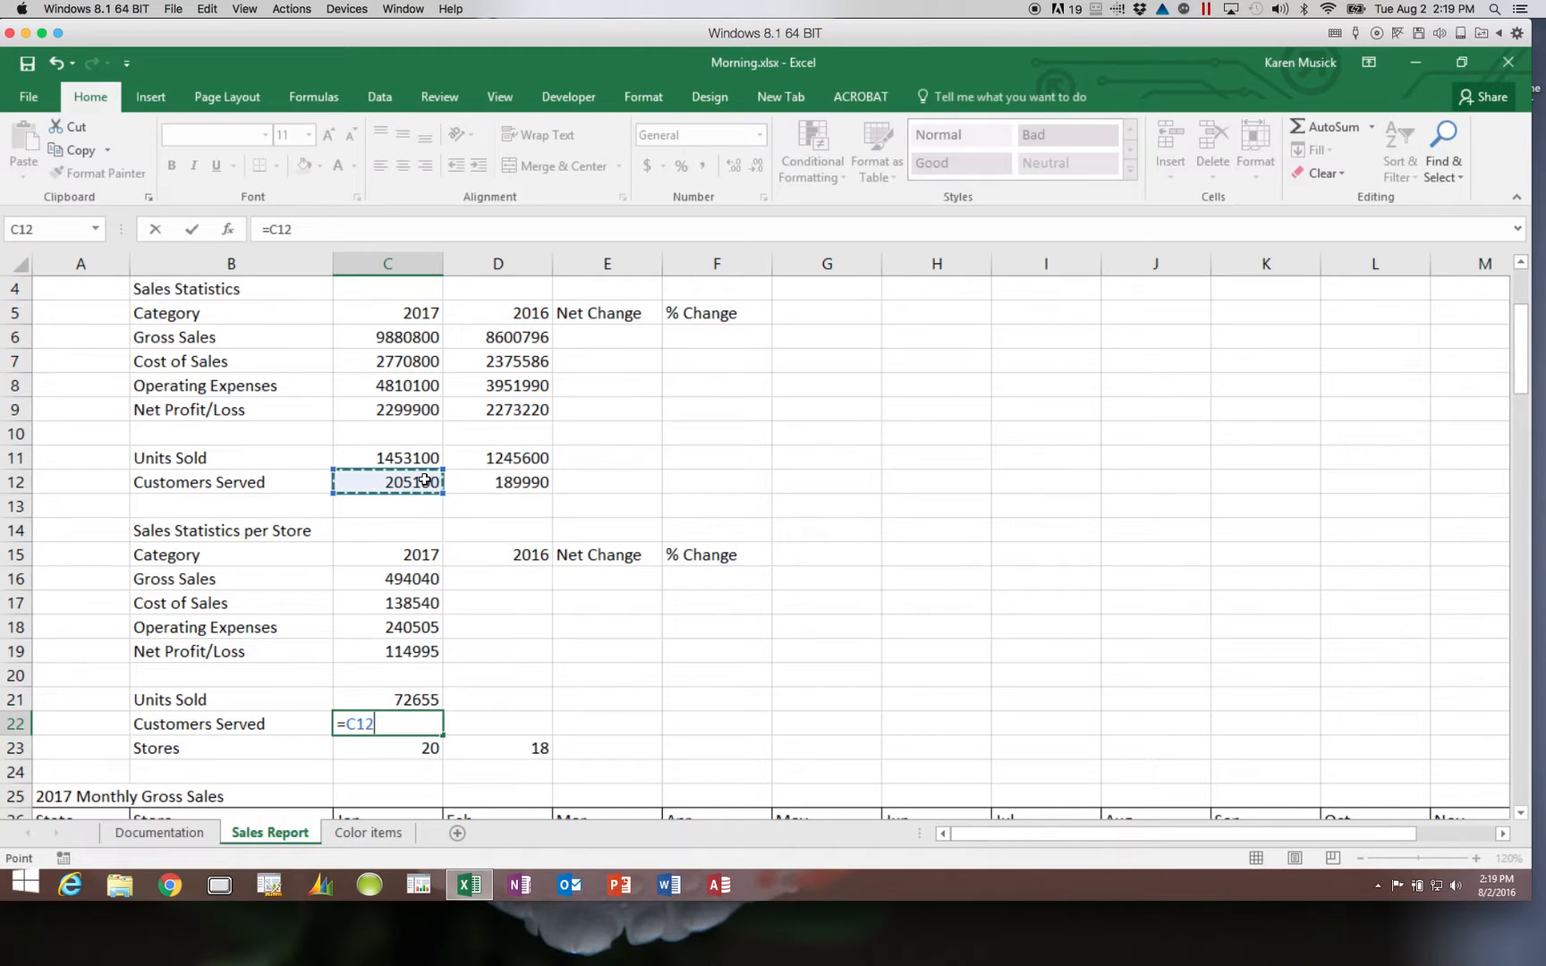
pyautogui.write('/')
pyautogui.click(418, 749)
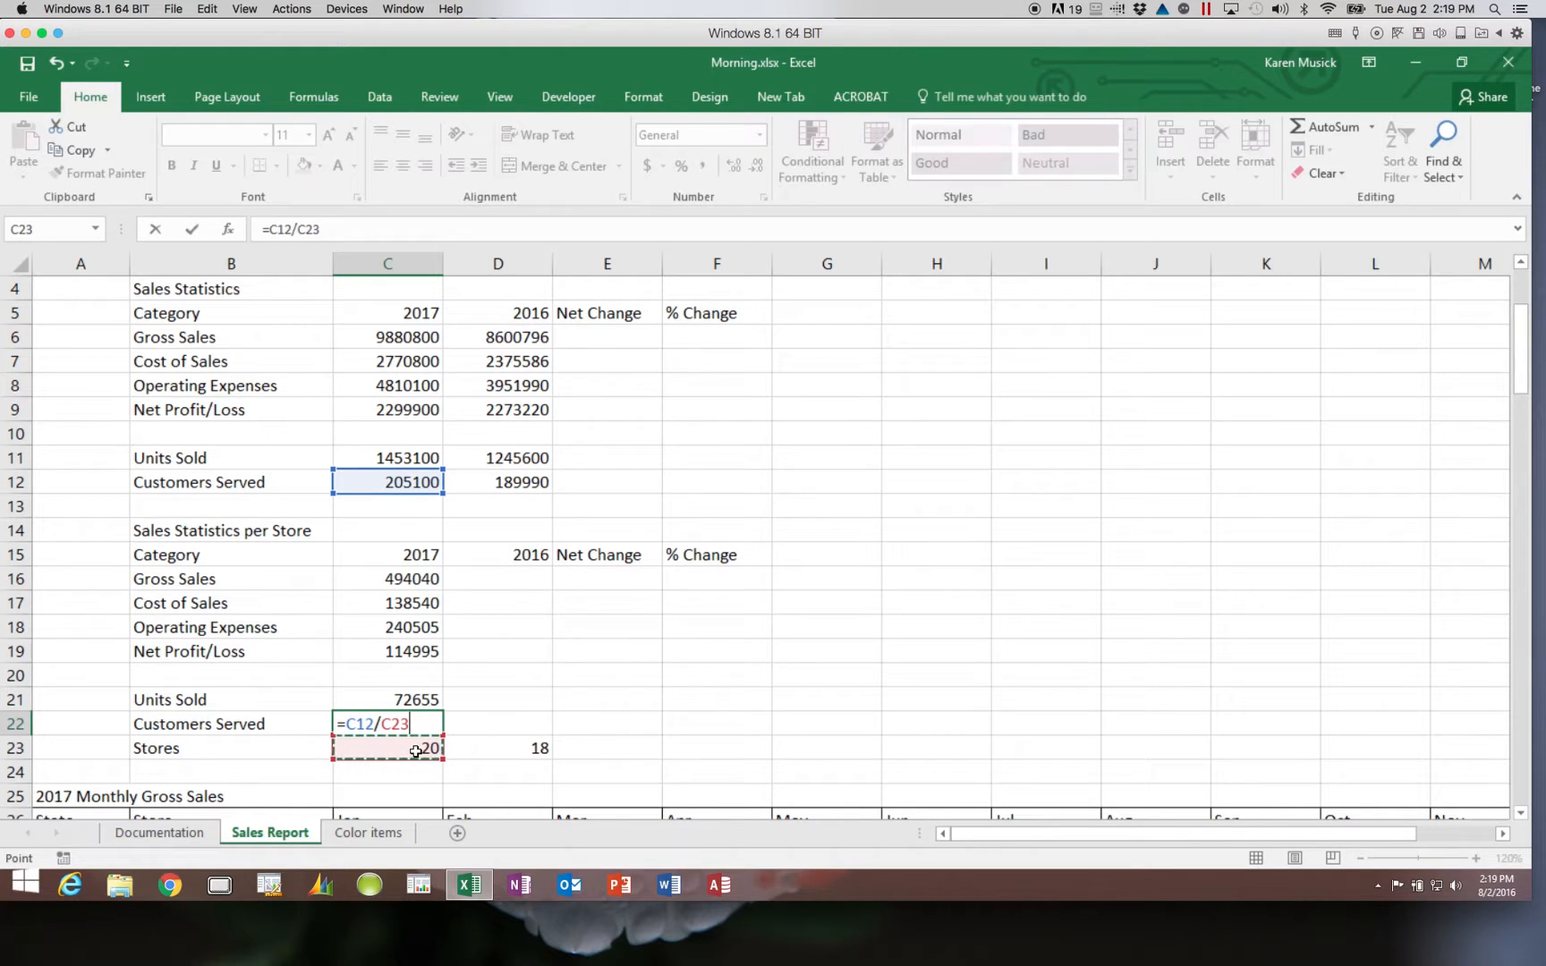
pyautogui.press('Return')
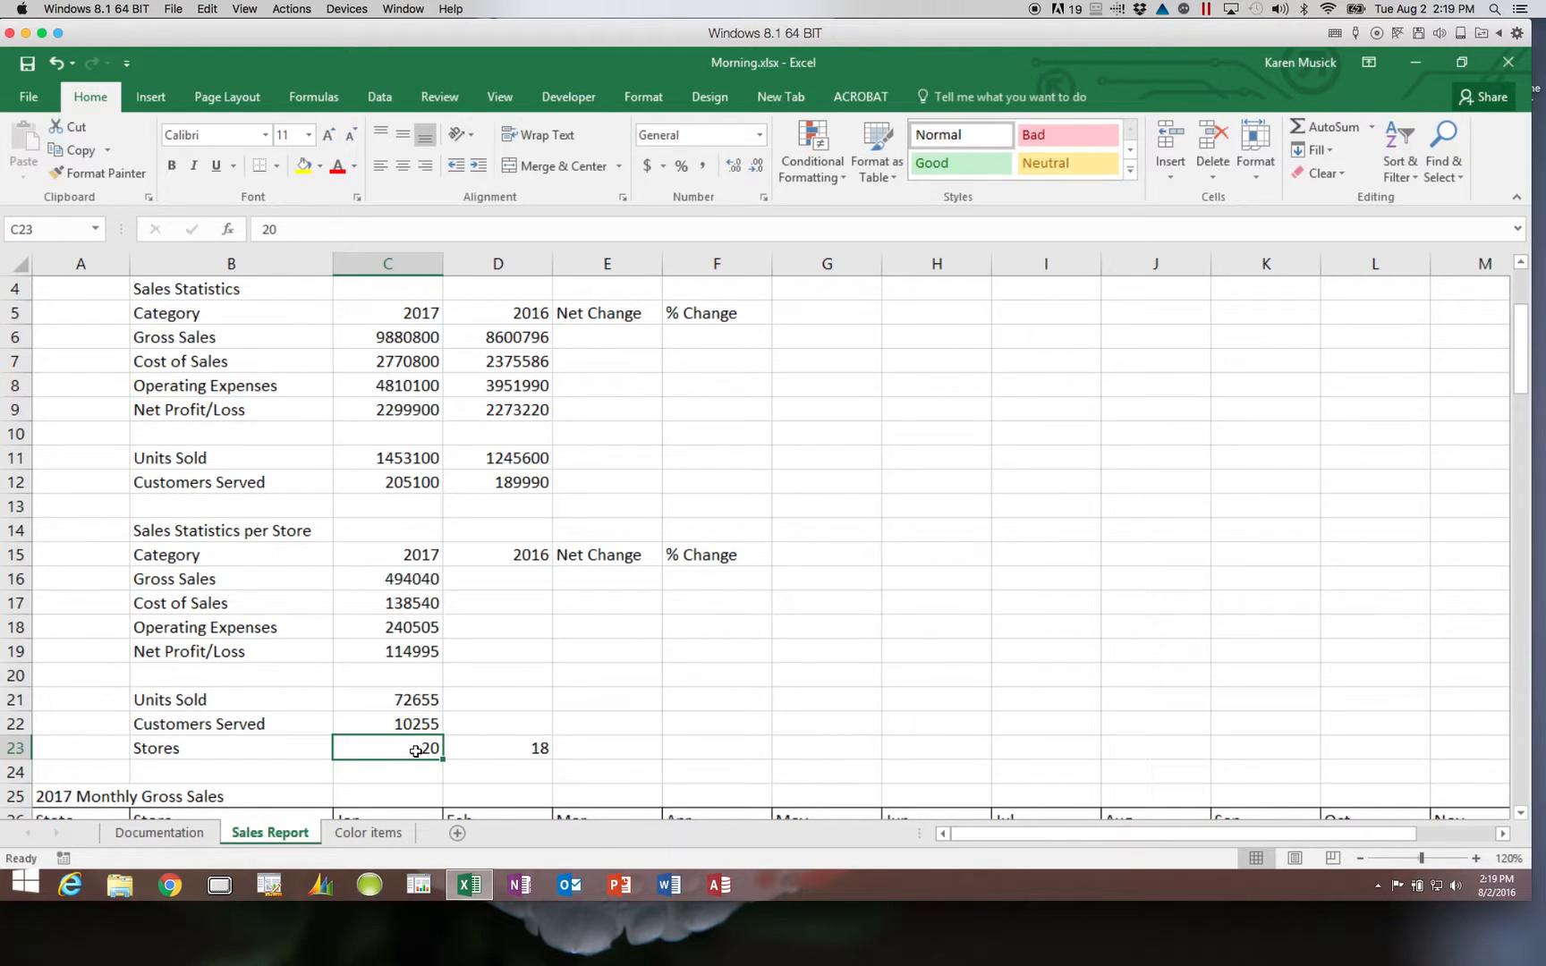
# - Copy the 2017 per-store formulas in C16:C22 to the 2016 column starting at D16
pyautogui.click(409, 582)
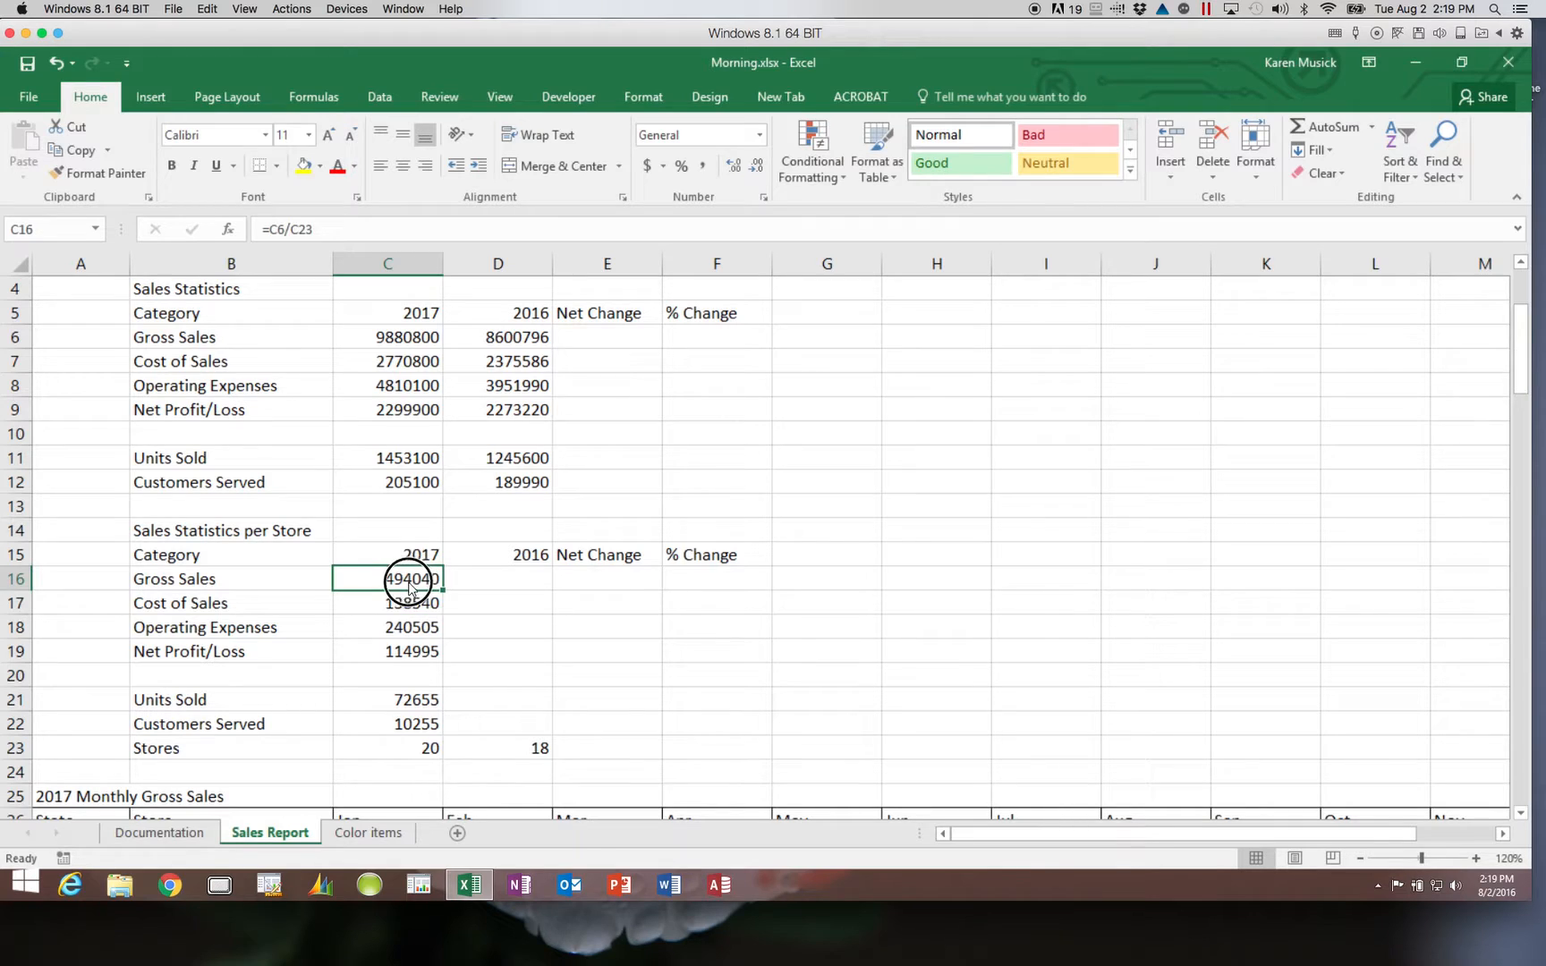
pyautogui.moveTo(409, 583); pyautogui.dragTo(394, 720)
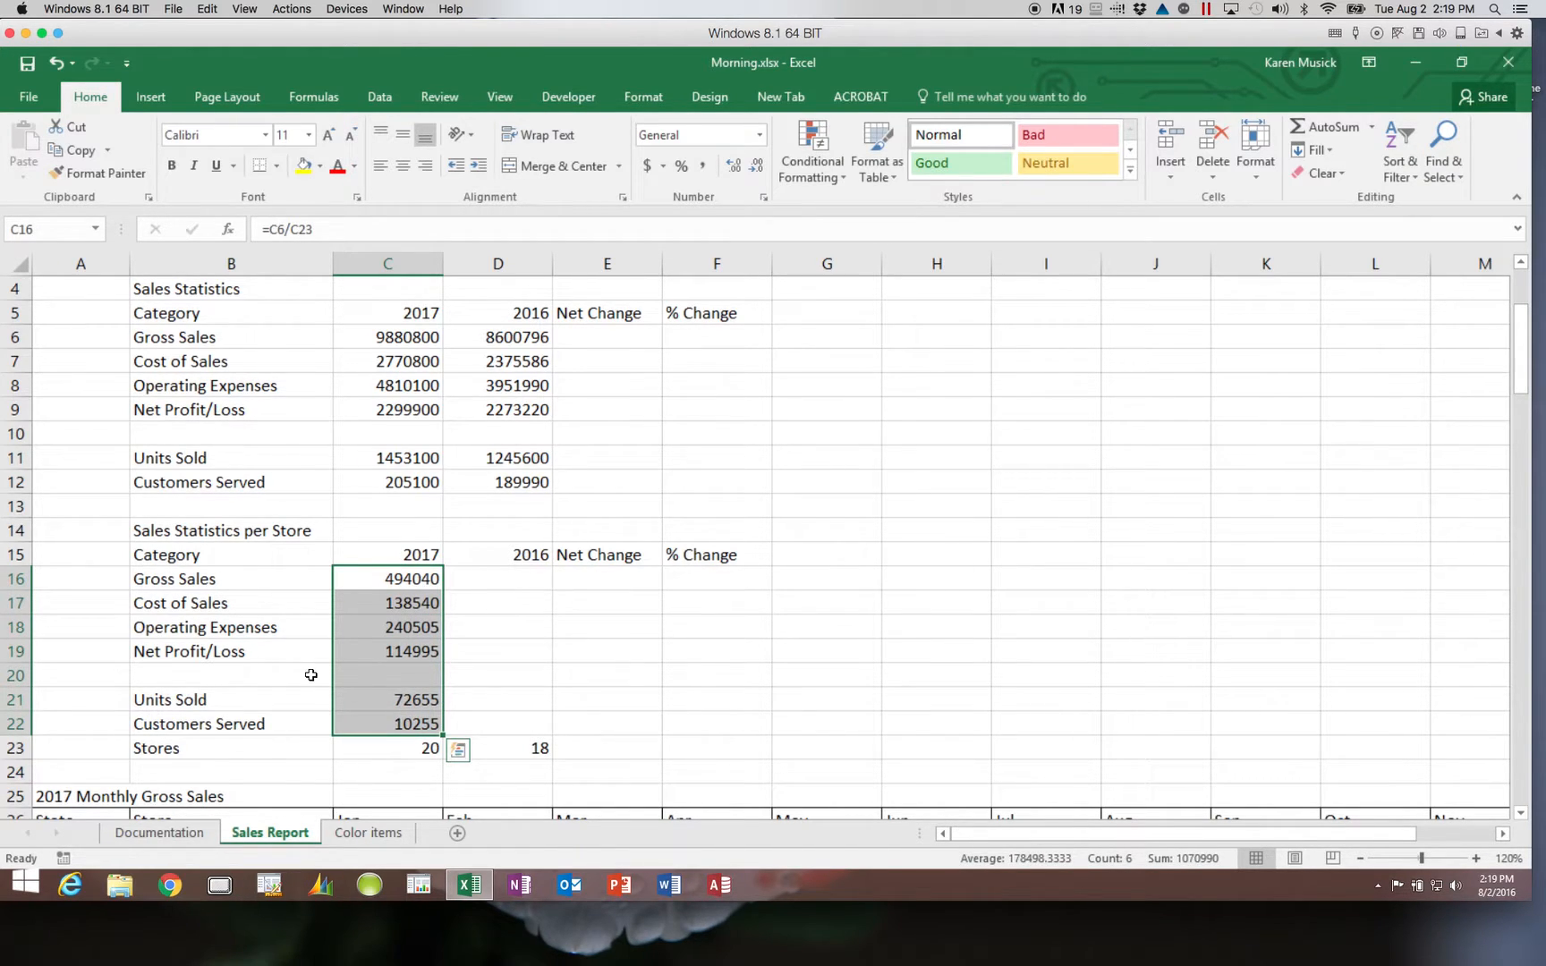
pyautogui.click(76, 150)
pyautogui.click(476, 577)
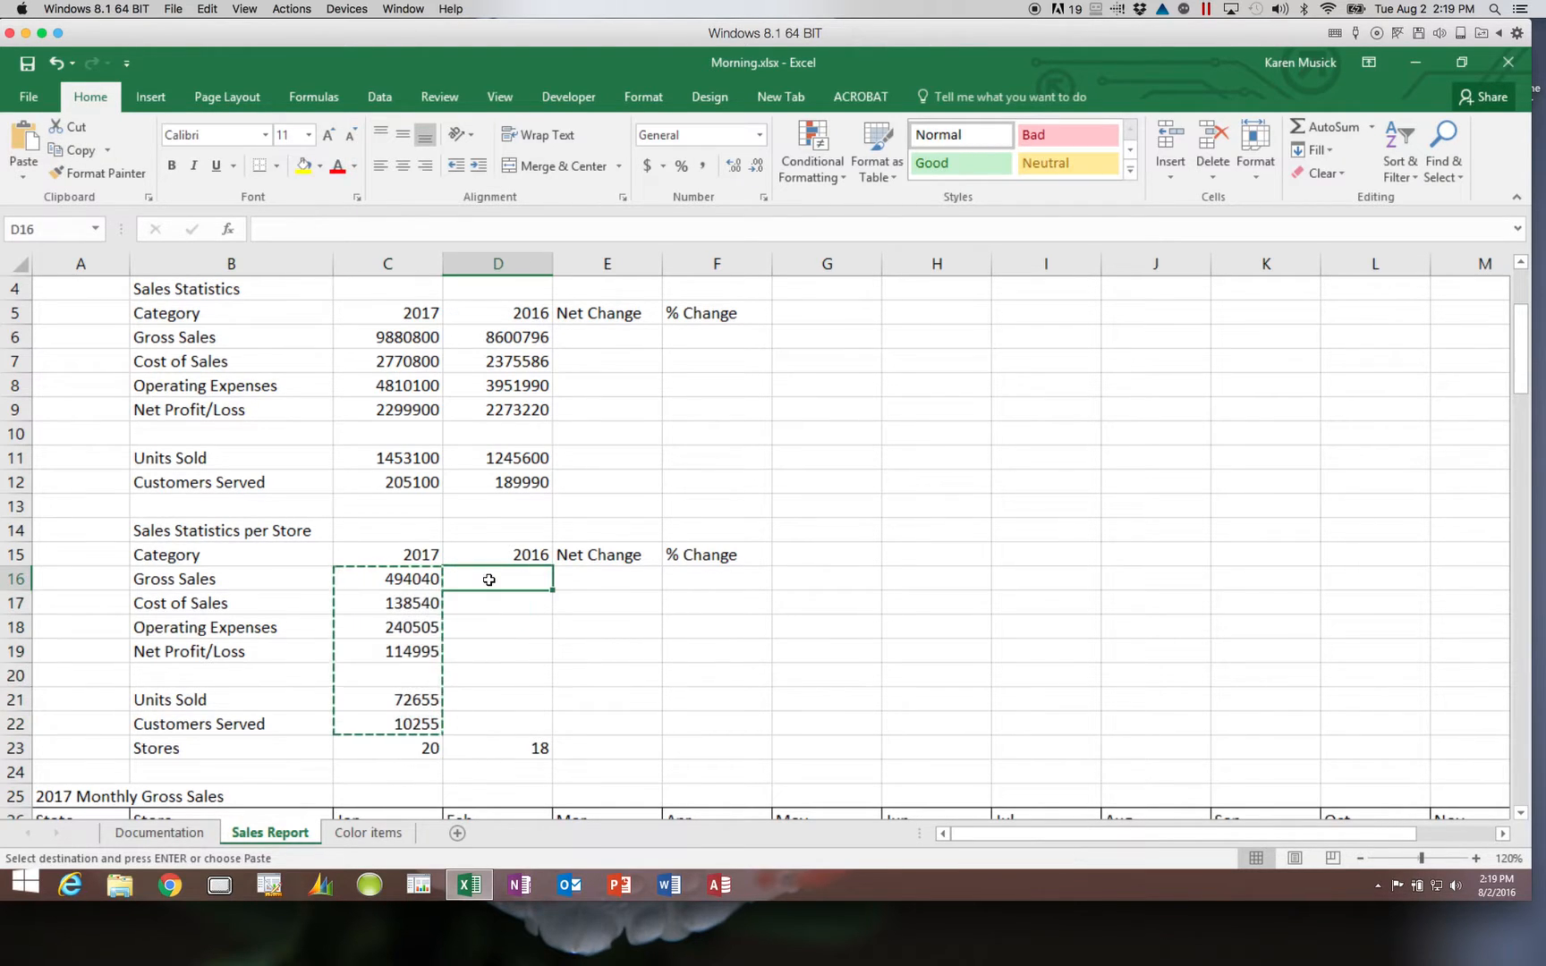
pyautogui.click(25, 134)
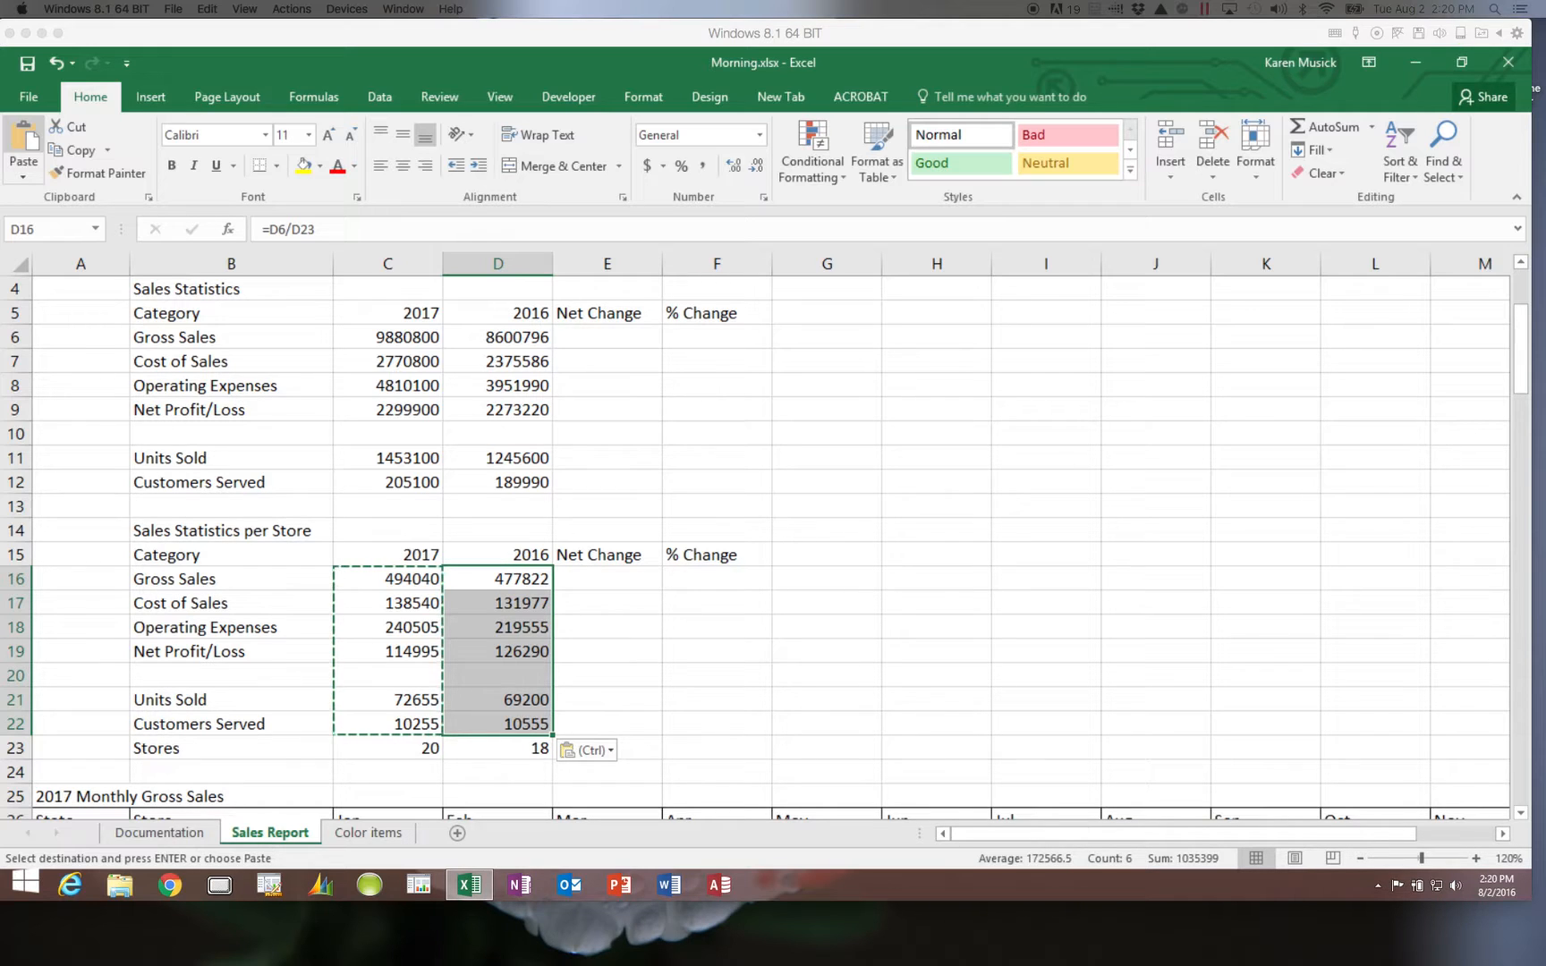
# - Calculate the Gross Sales Net Change in cell E6 with the formula =C6-D6
pyautogui.click(596, 333)
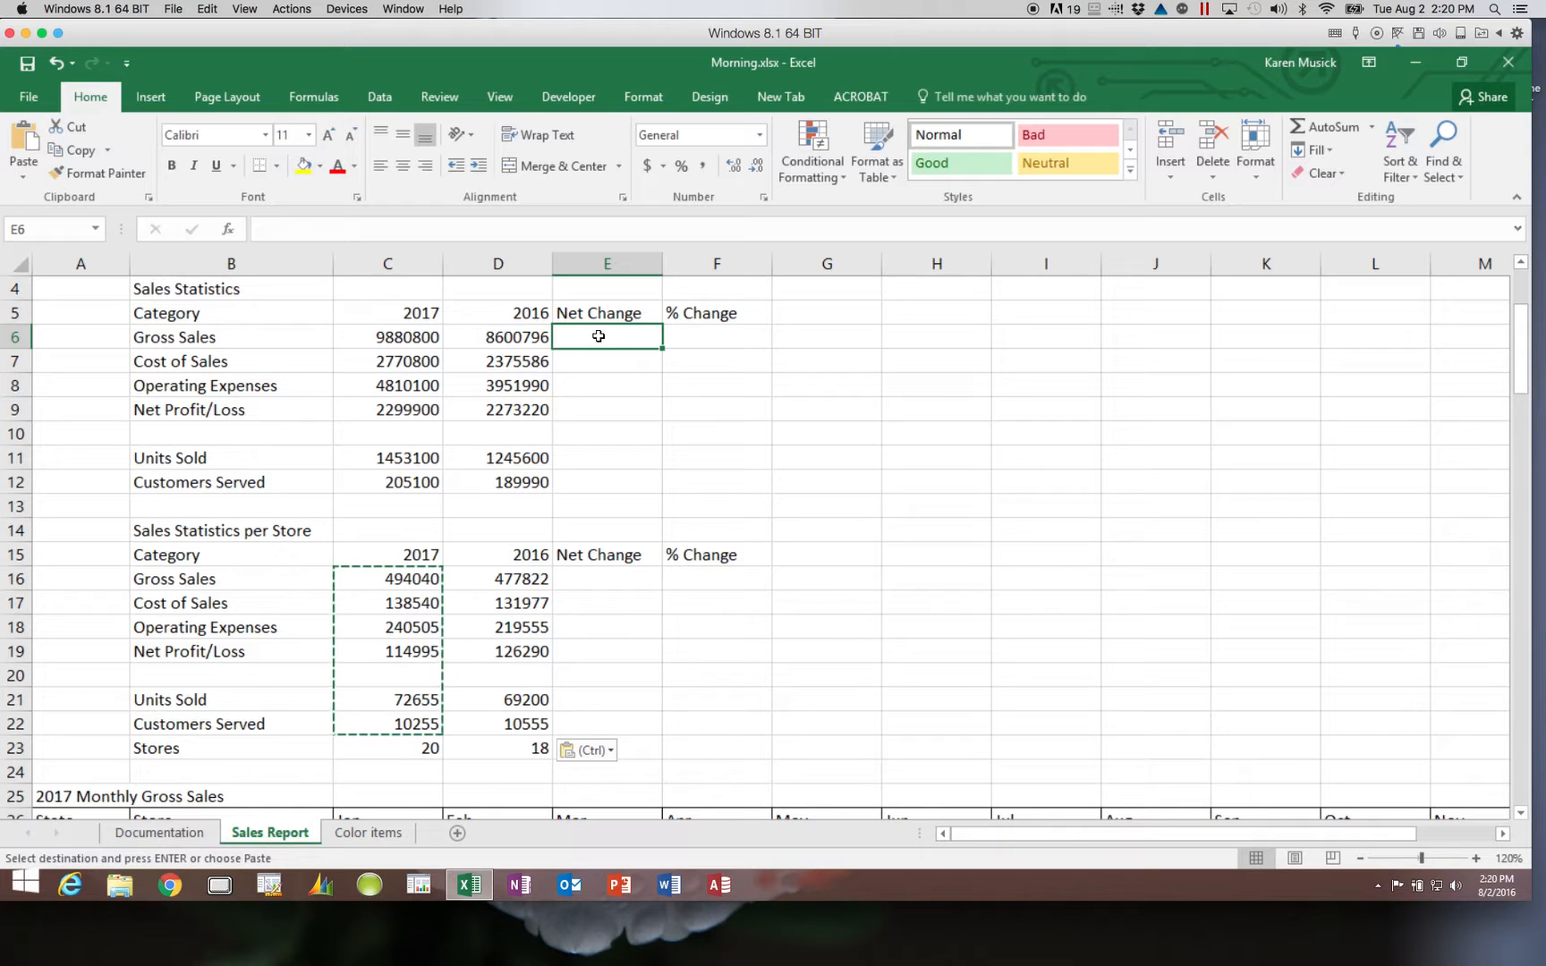
pyautogui.press('Escape')
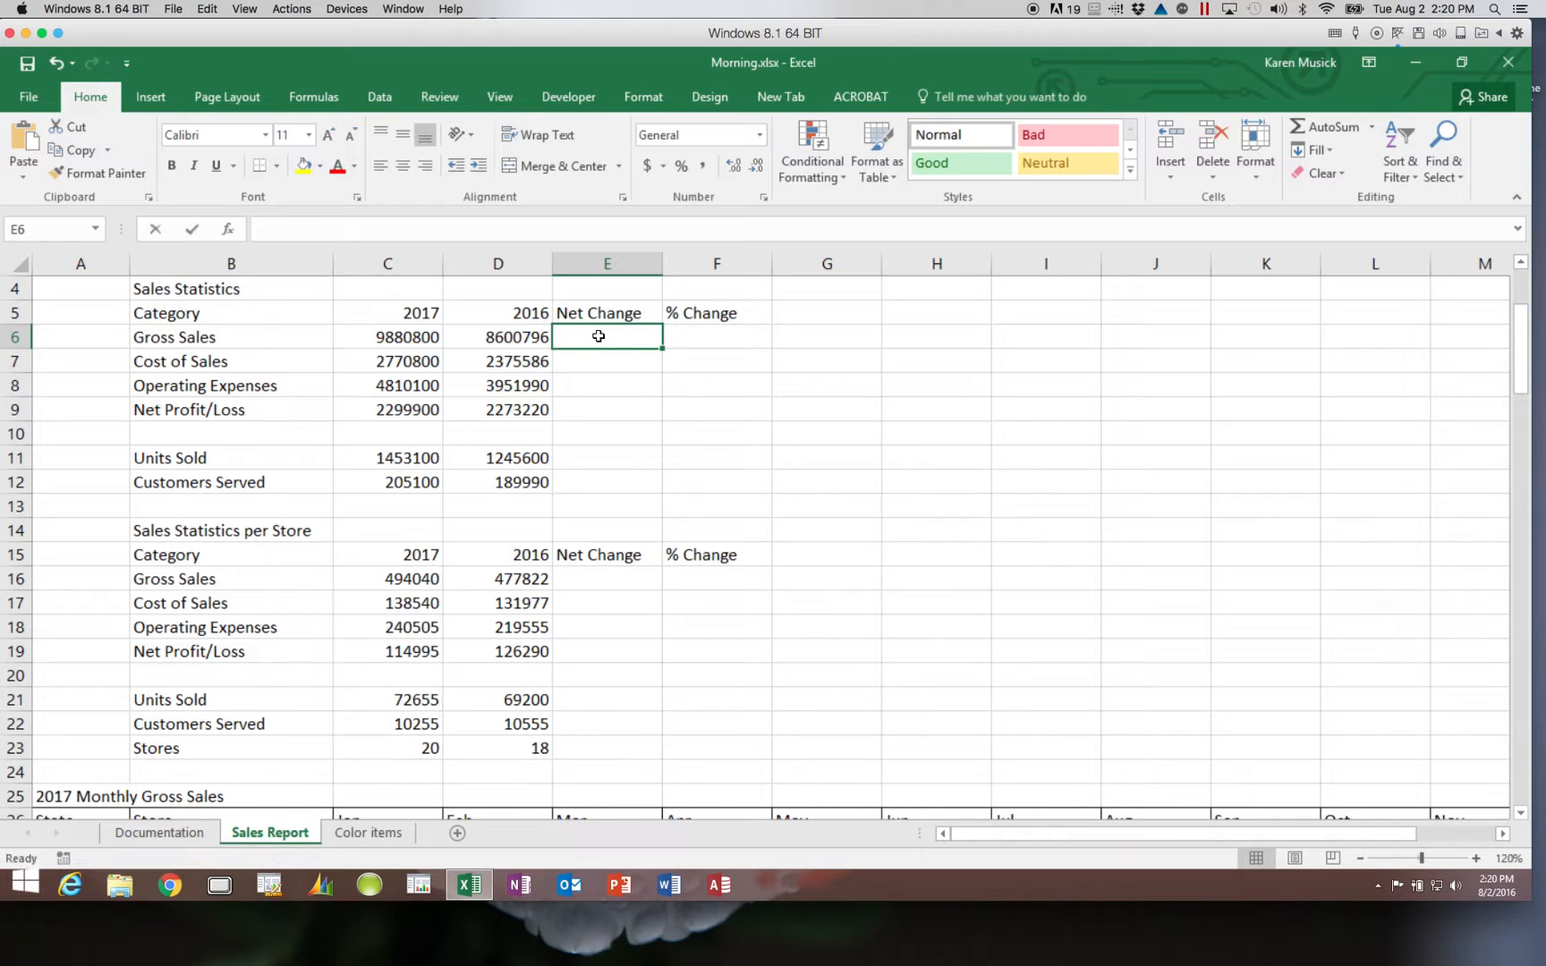
pyautogui.write('=')
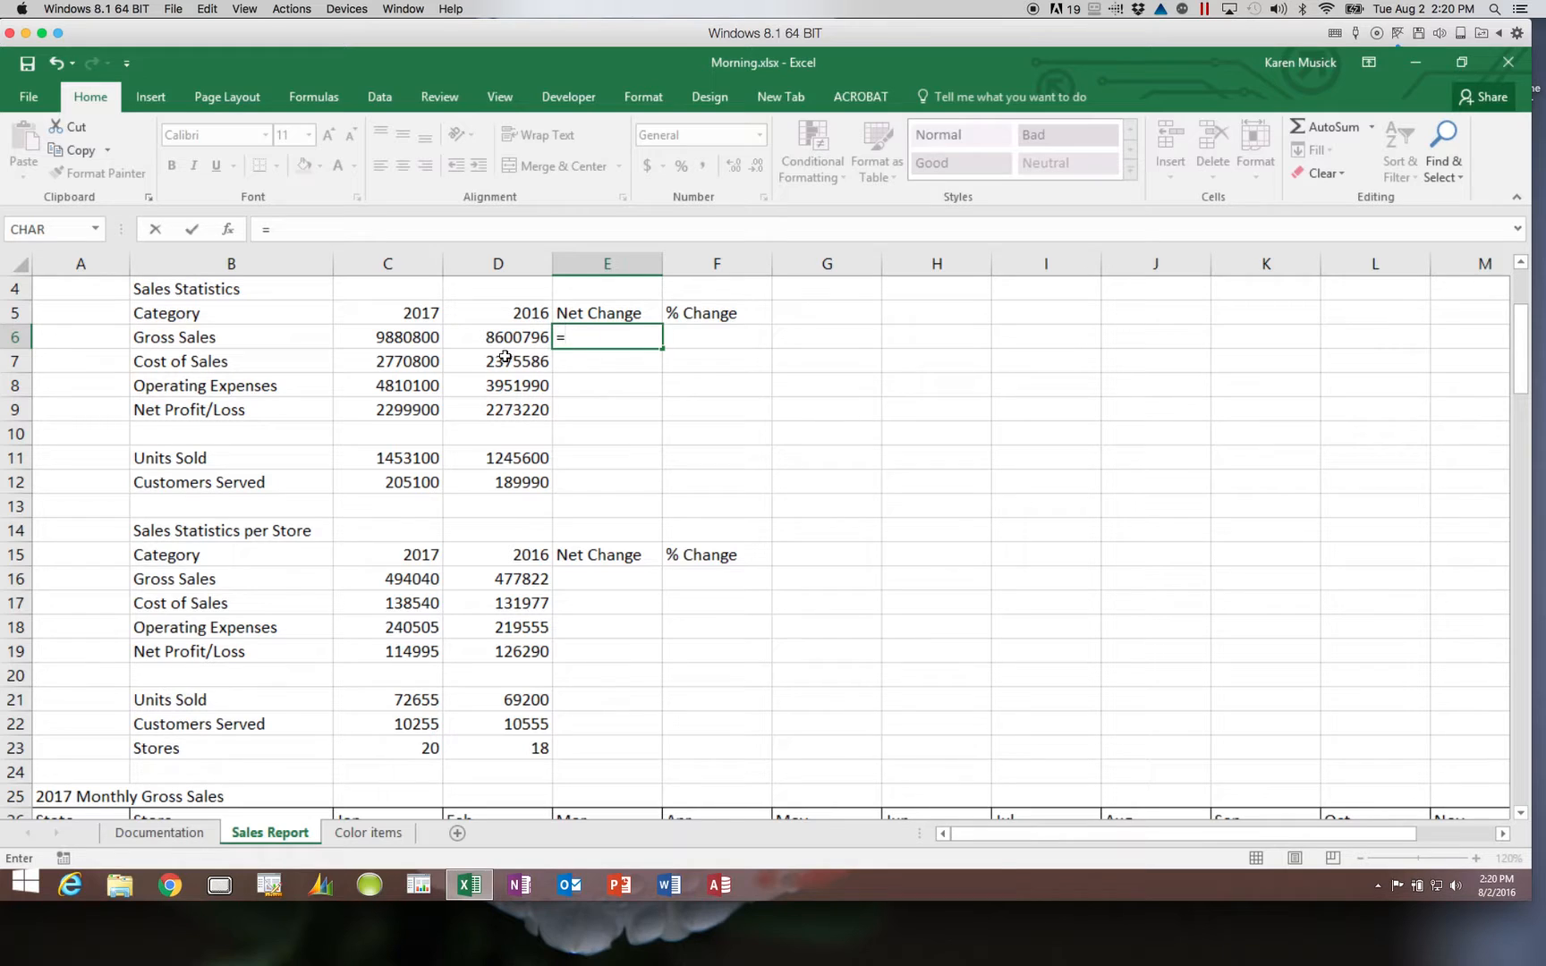
pyautogui.click(426, 339)
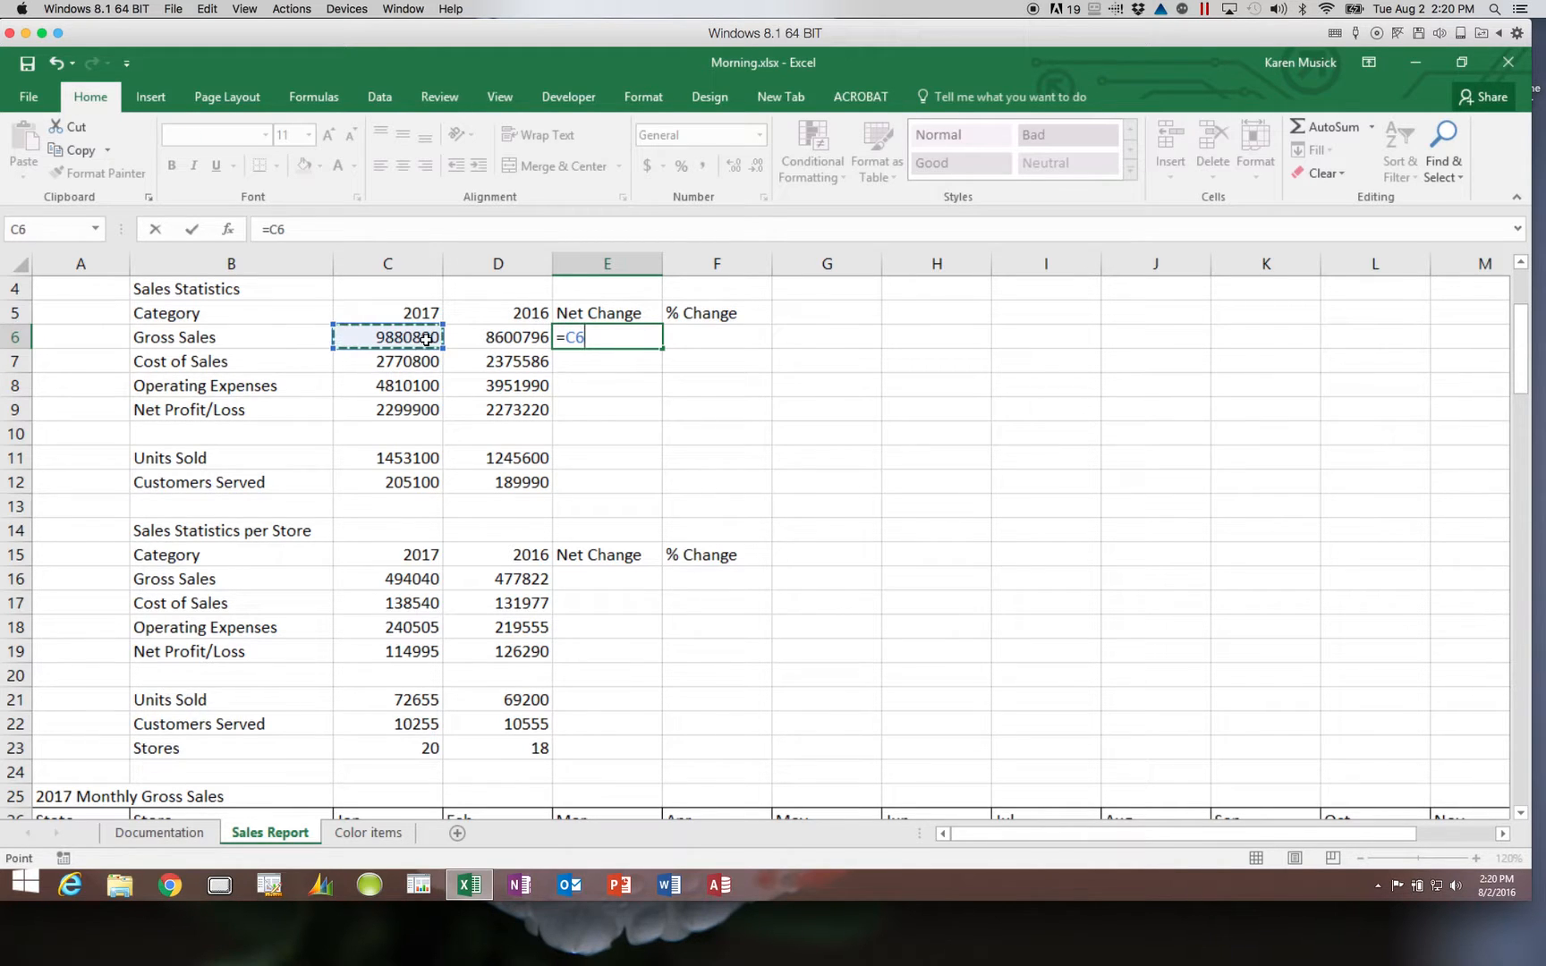
pyautogui.write('-')
pyautogui.click(510, 343)
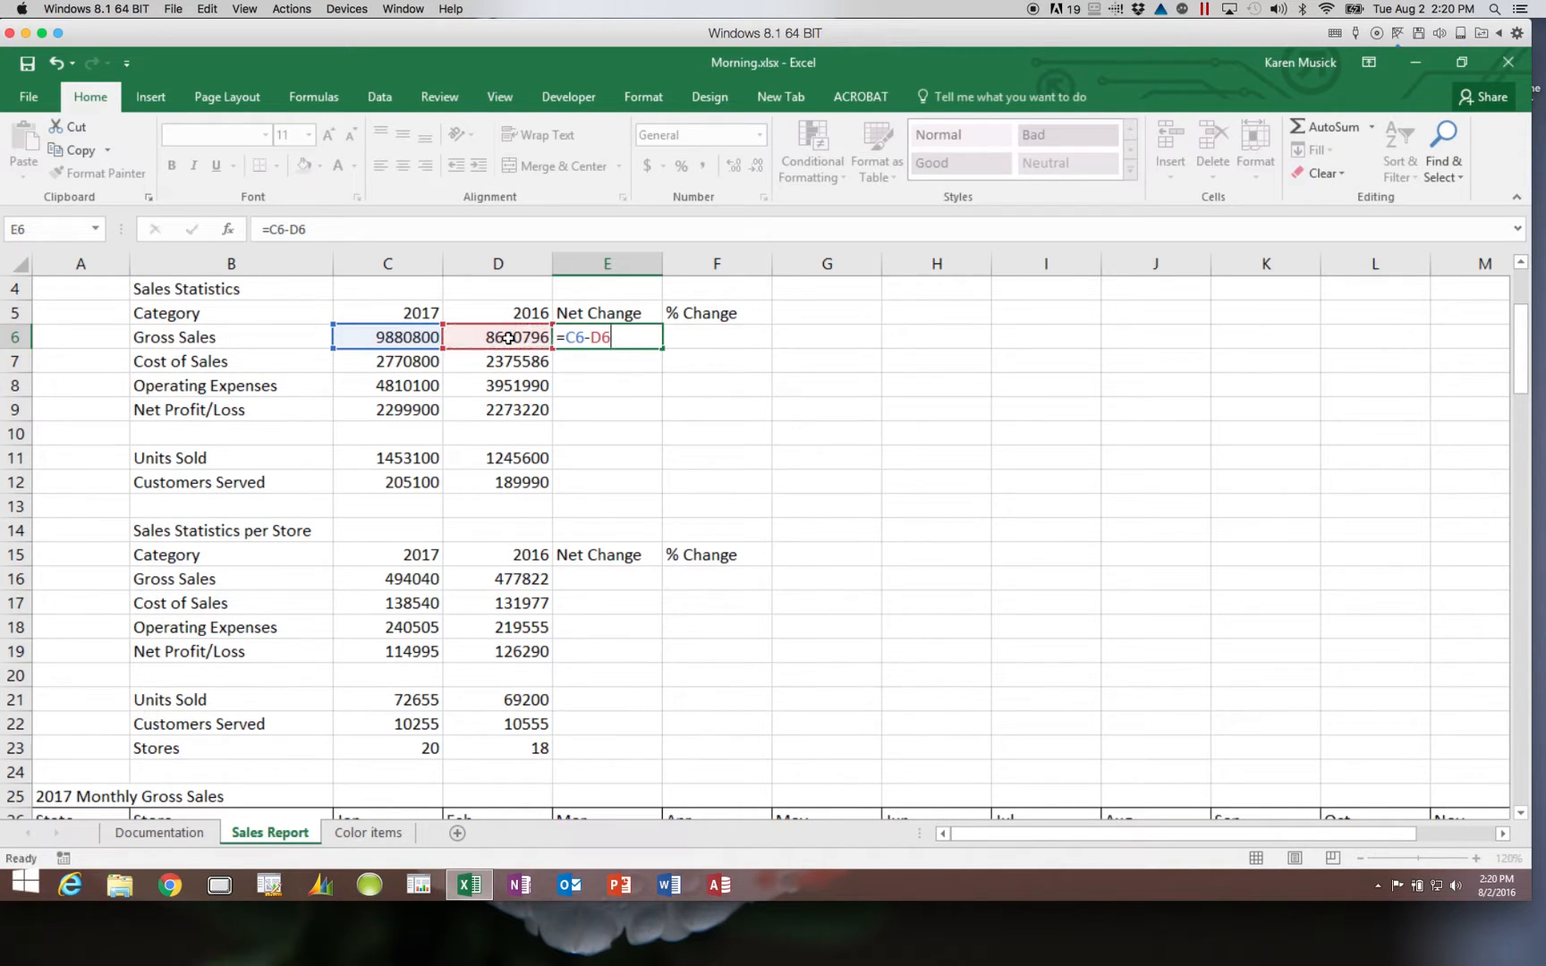
pyautogui.press('Return')
# - Calculate the Gross Sales % Change in cell F6 with the formula =(C6-D6)/D6
pyautogui.press('Up')
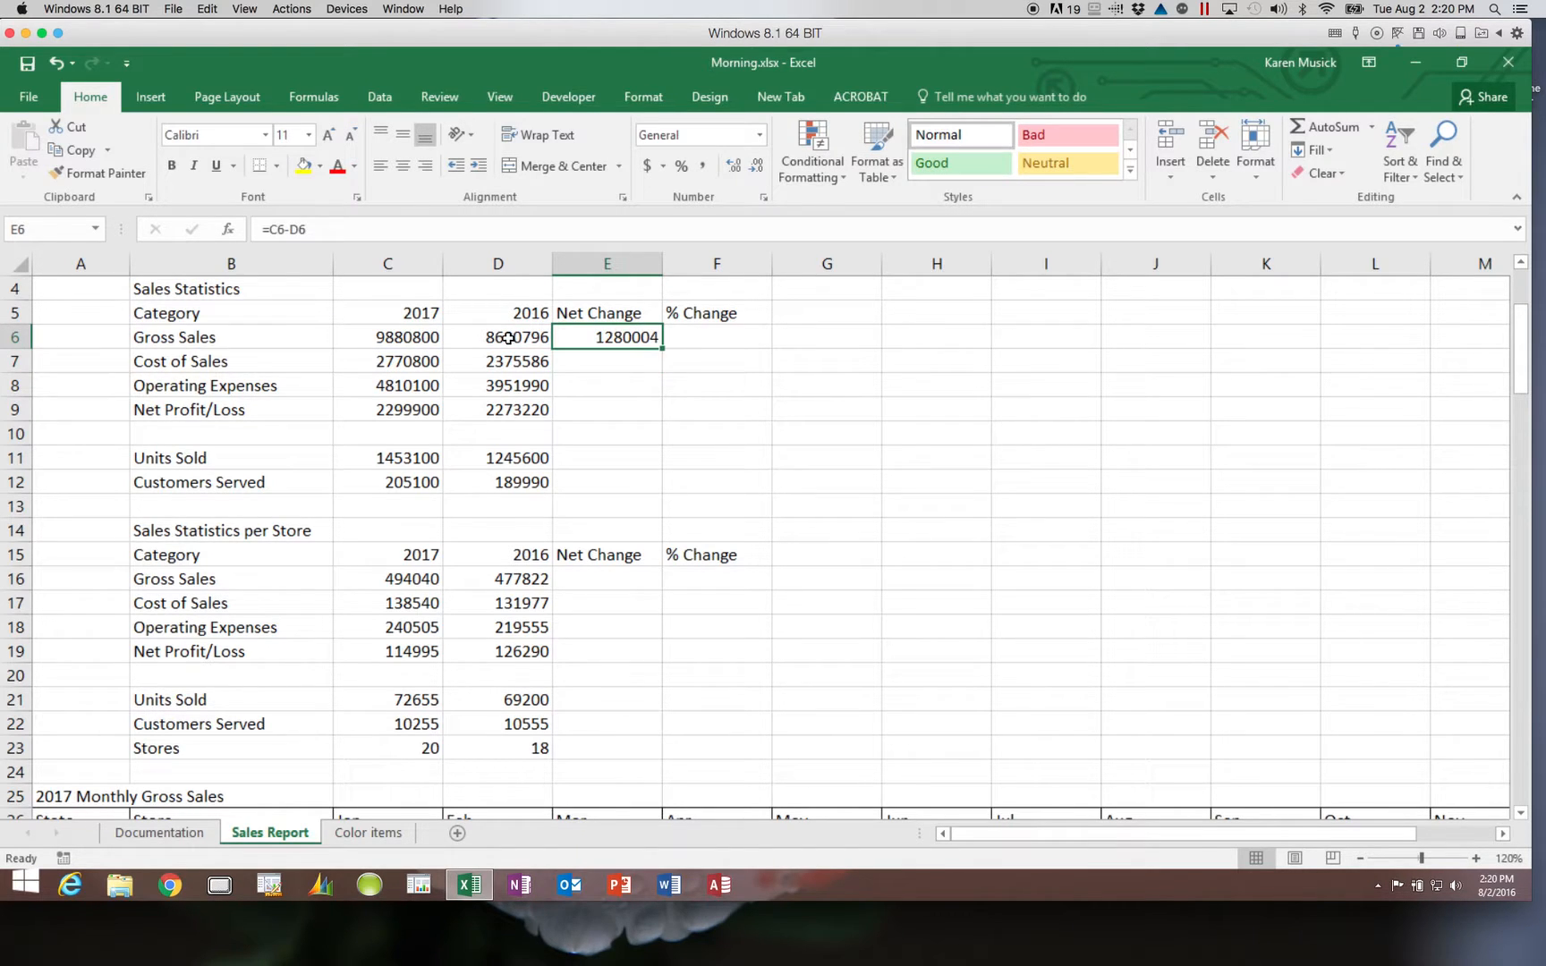
pyautogui.press('Right')
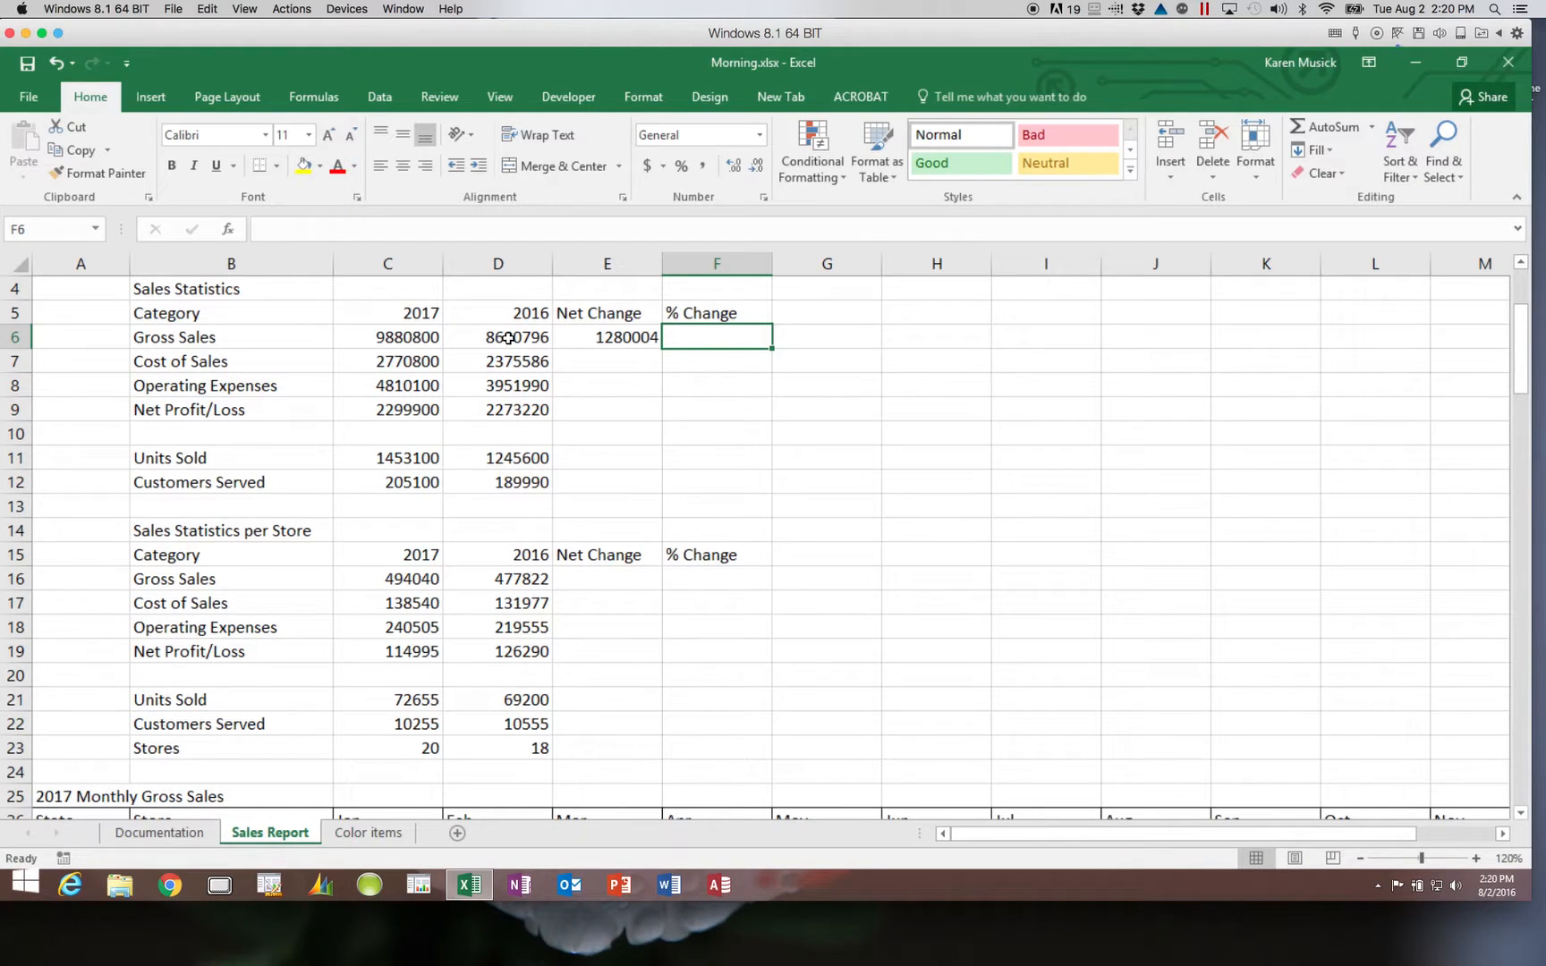
pyautogui.write('=')
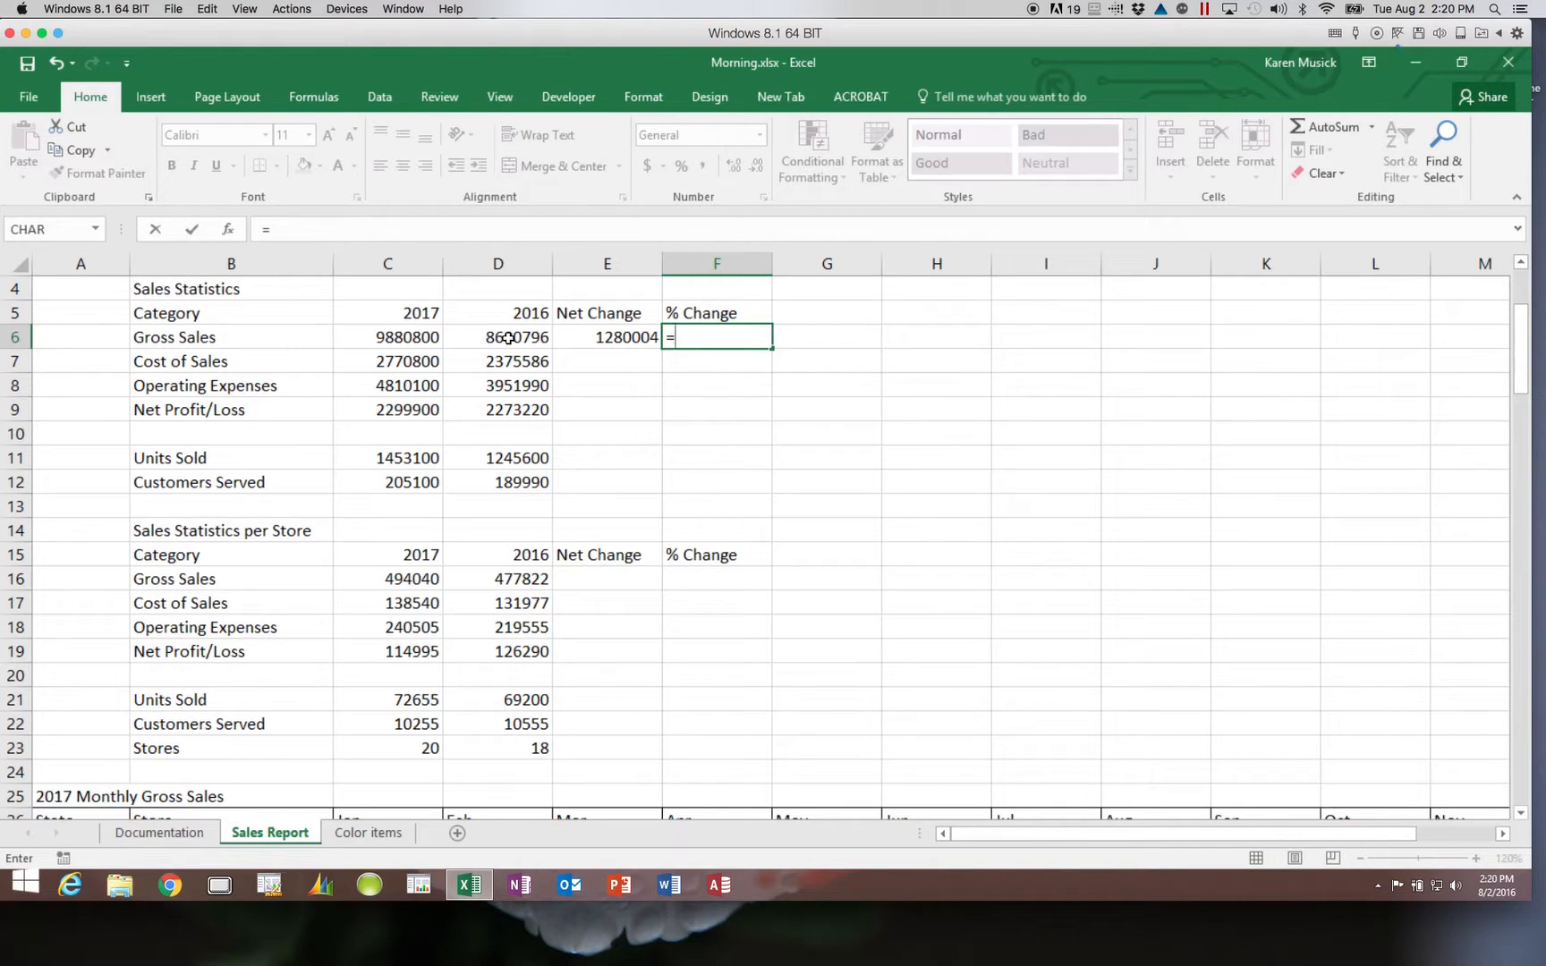
pyautogui.write('(')
pyautogui.click(372, 340)
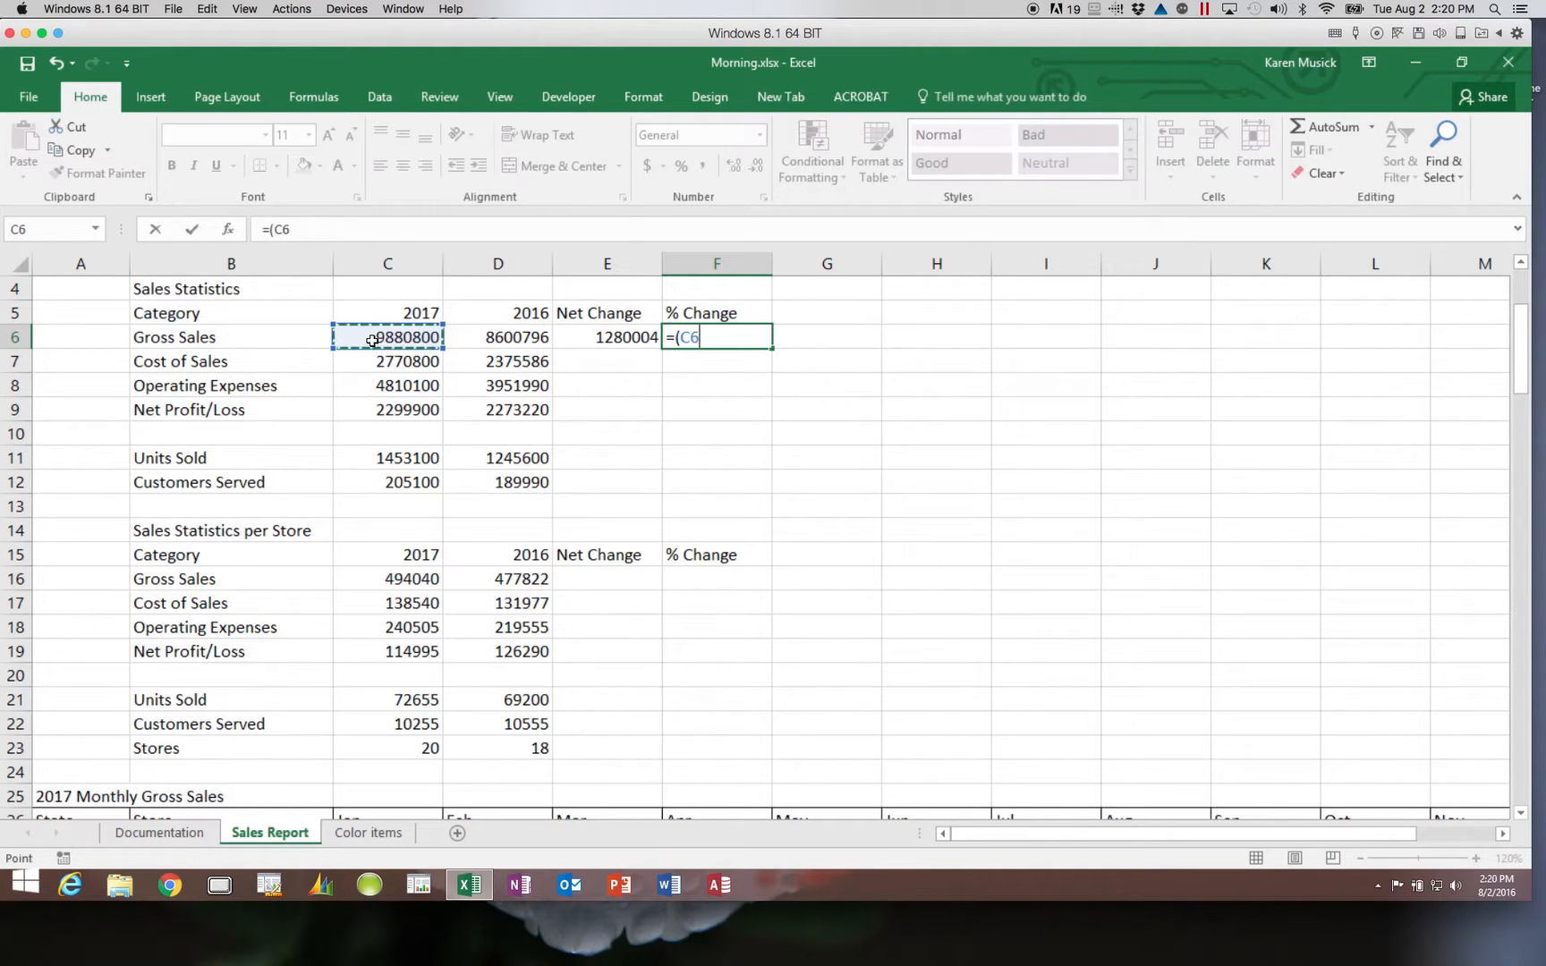
pyautogui.write('-')
pyautogui.click(484, 338)
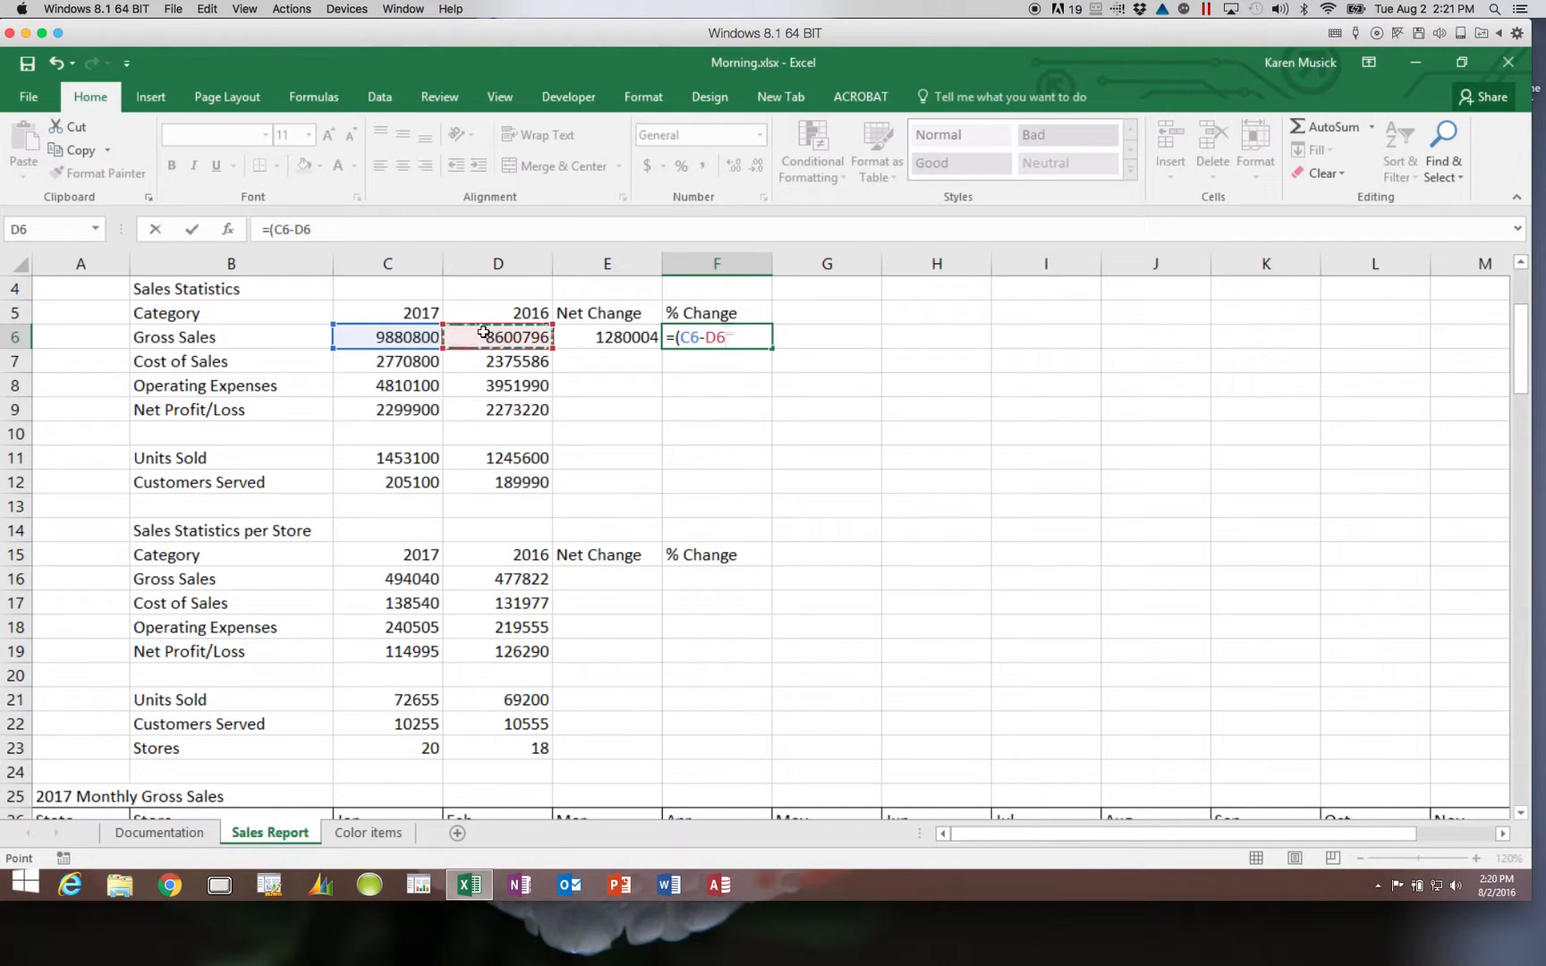
pyautogui.write(')/')
pyautogui.click(492, 337)
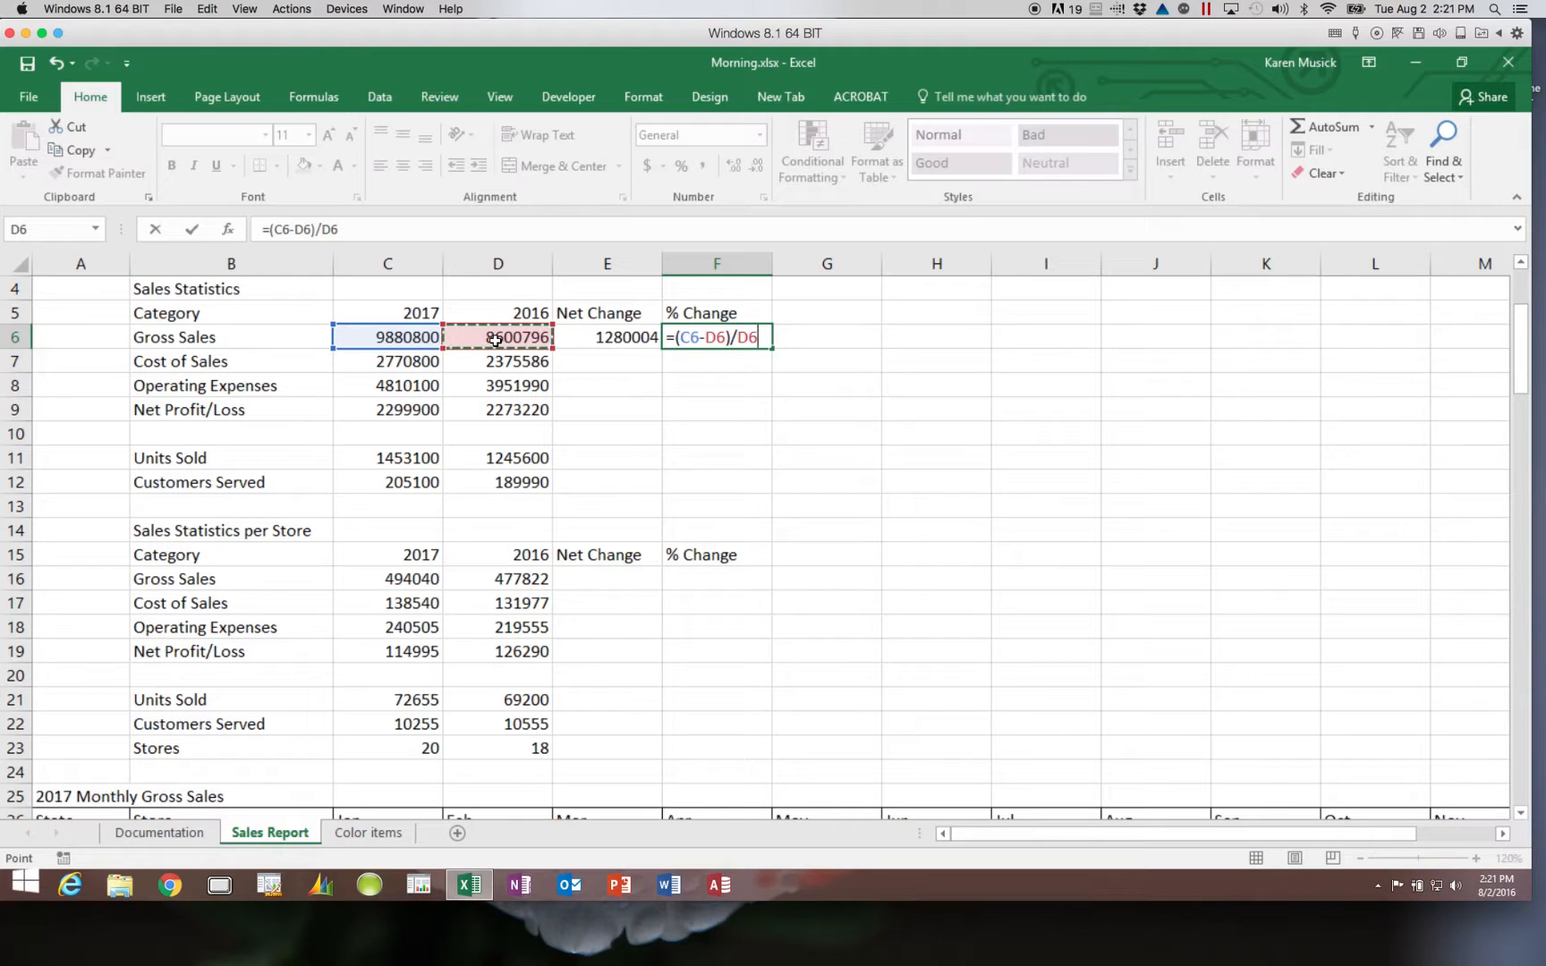
pyautogui.press('Return')
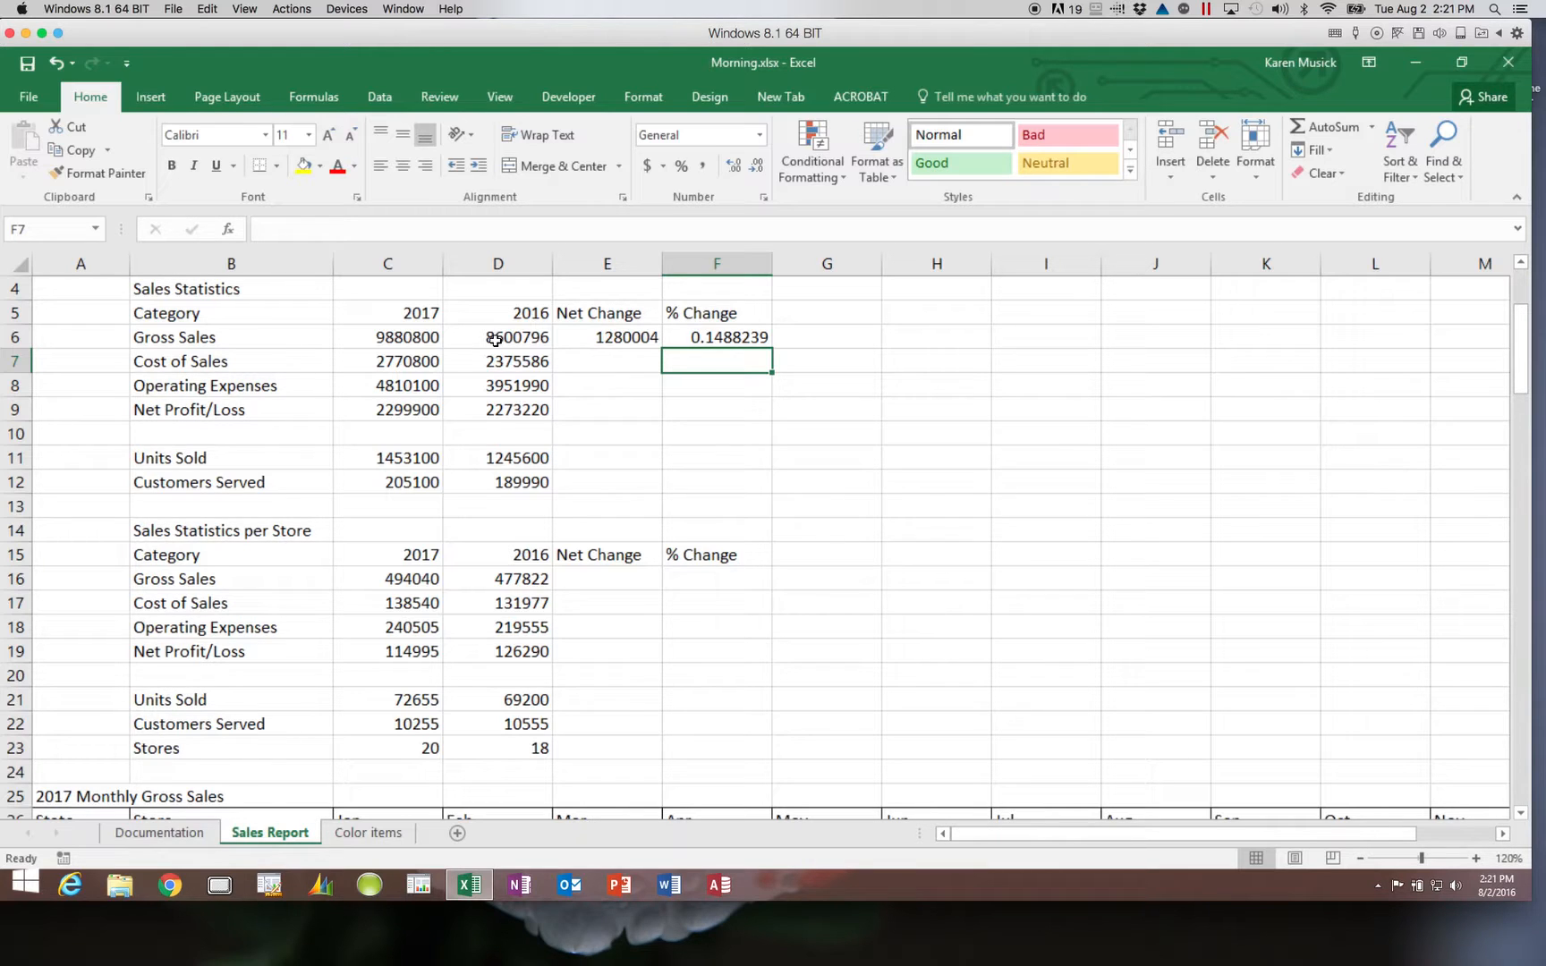
# - Copy the Net Change and % Change formulas from E6:F6 into E7:F9 and E11:F12
pyautogui.moveTo(649, 340); pyautogui.dragTo(706, 338)
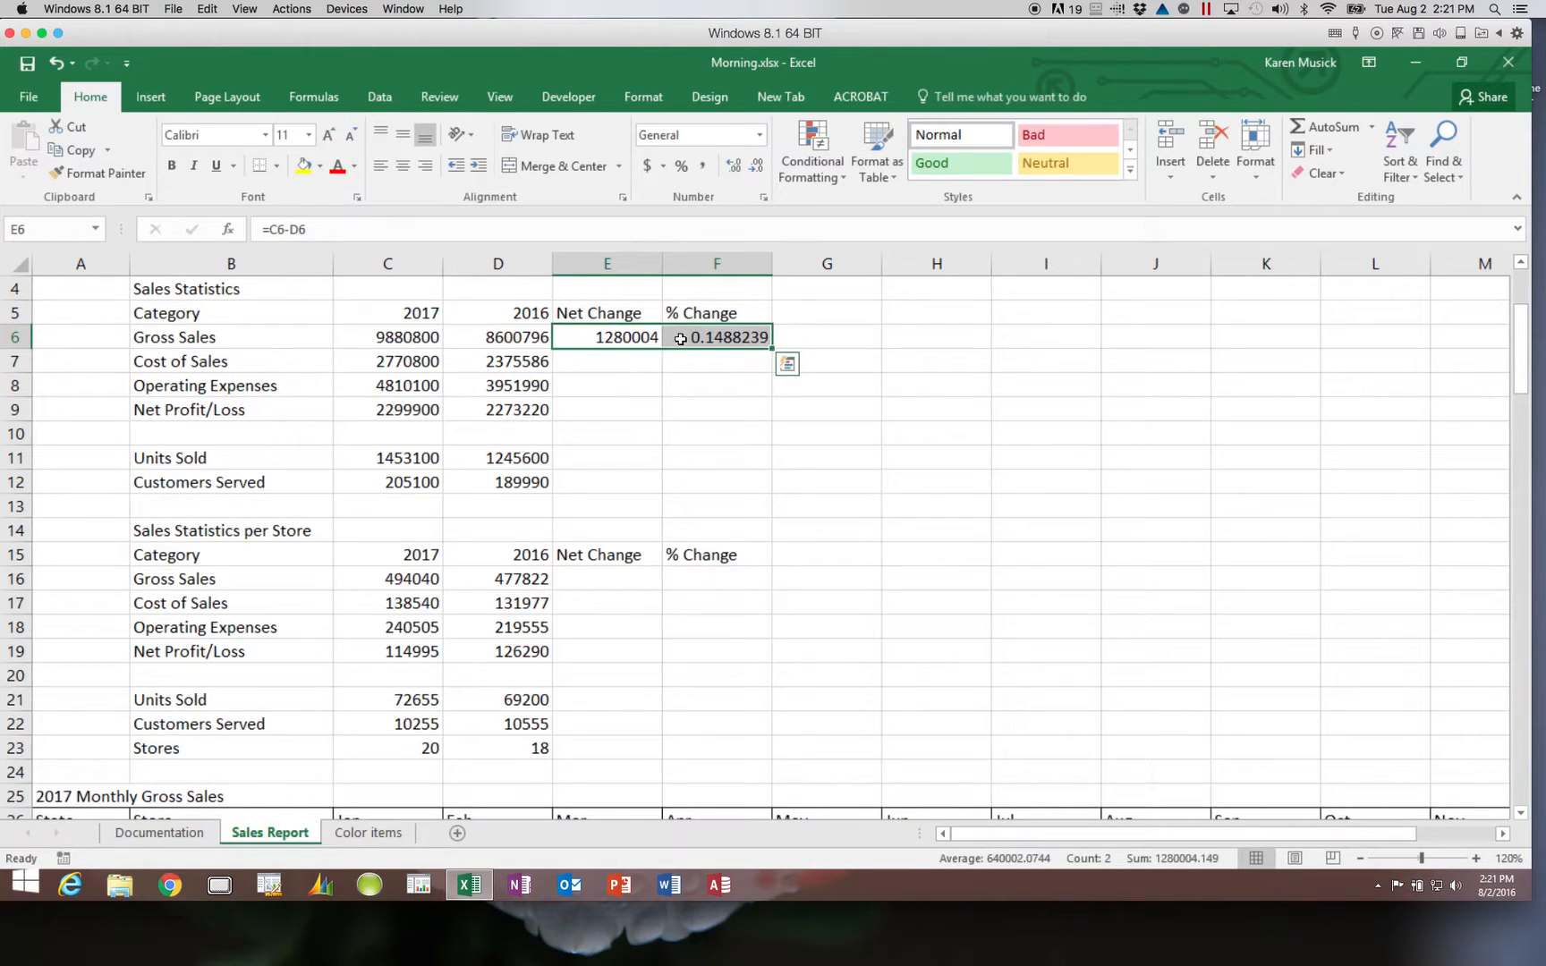
pyautogui.click(79, 150)
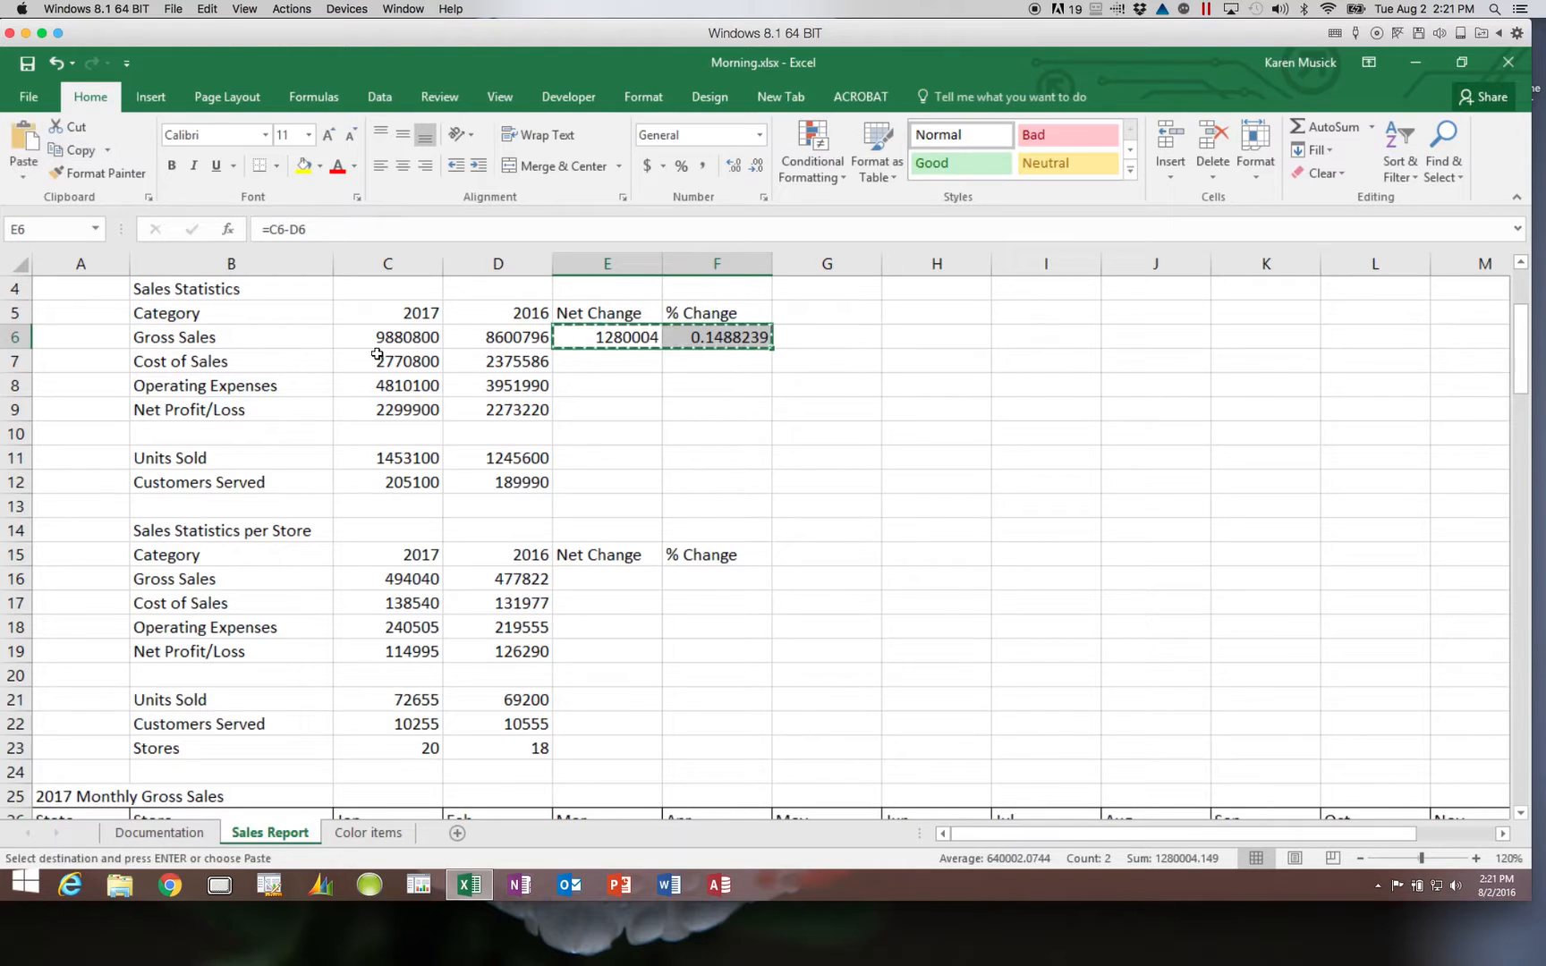
pyautogui.moveTo(611, 372); pyautogui.dragTo(673, 407)
pyautogui.click(21, 148)
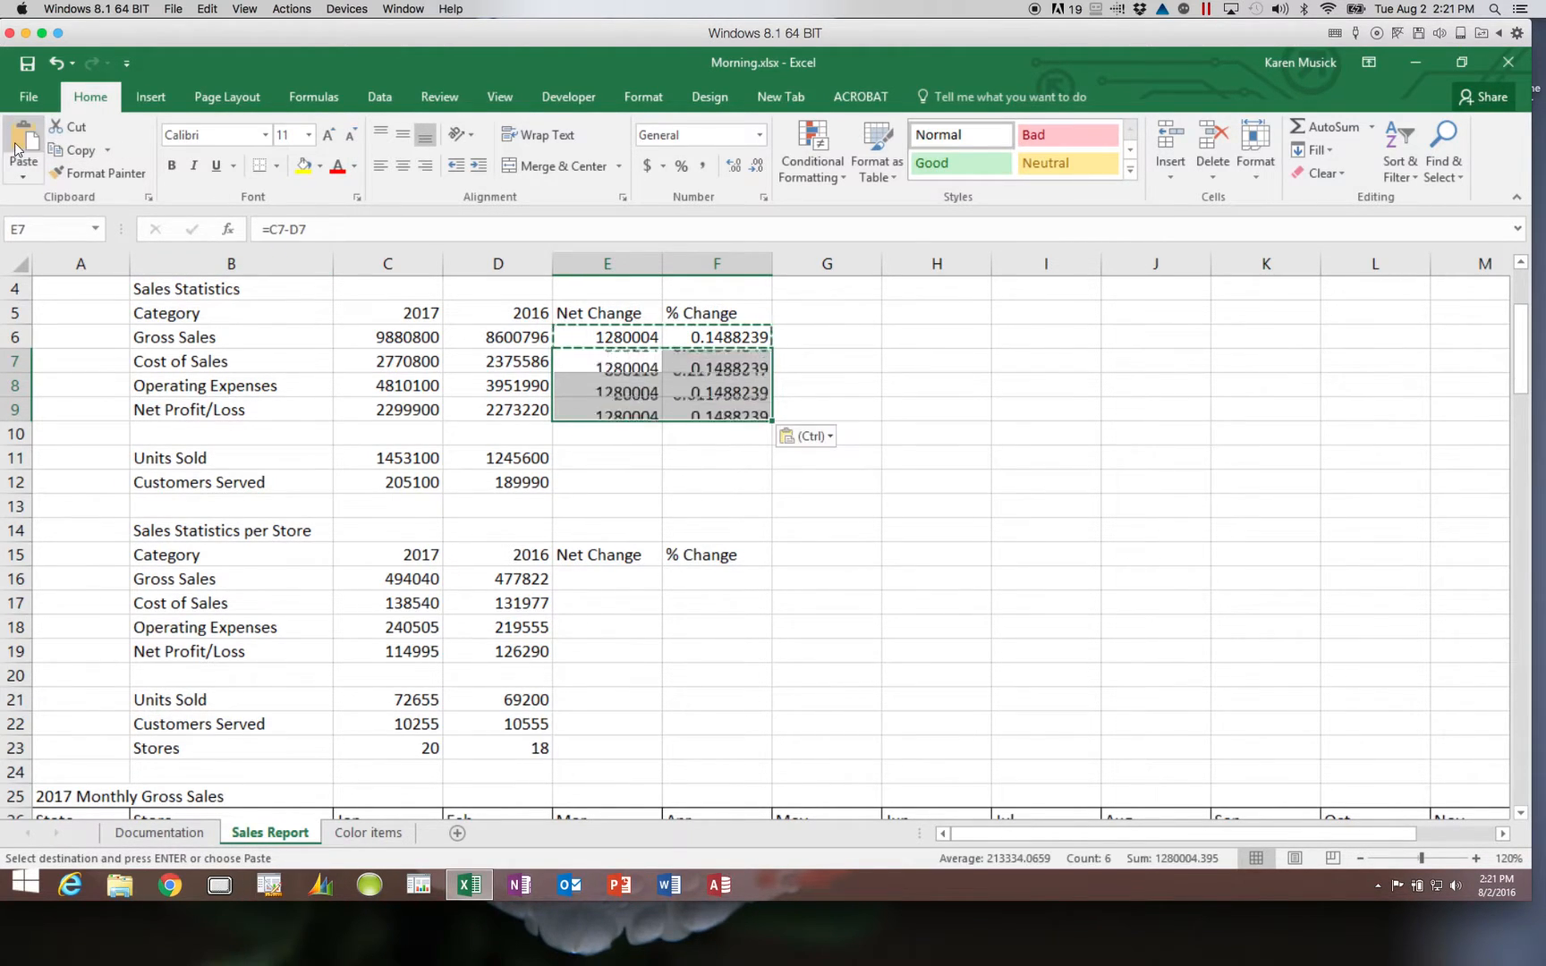
pyautogui.moveTo(604, 454); pyautogui.dragTo(681, 479)
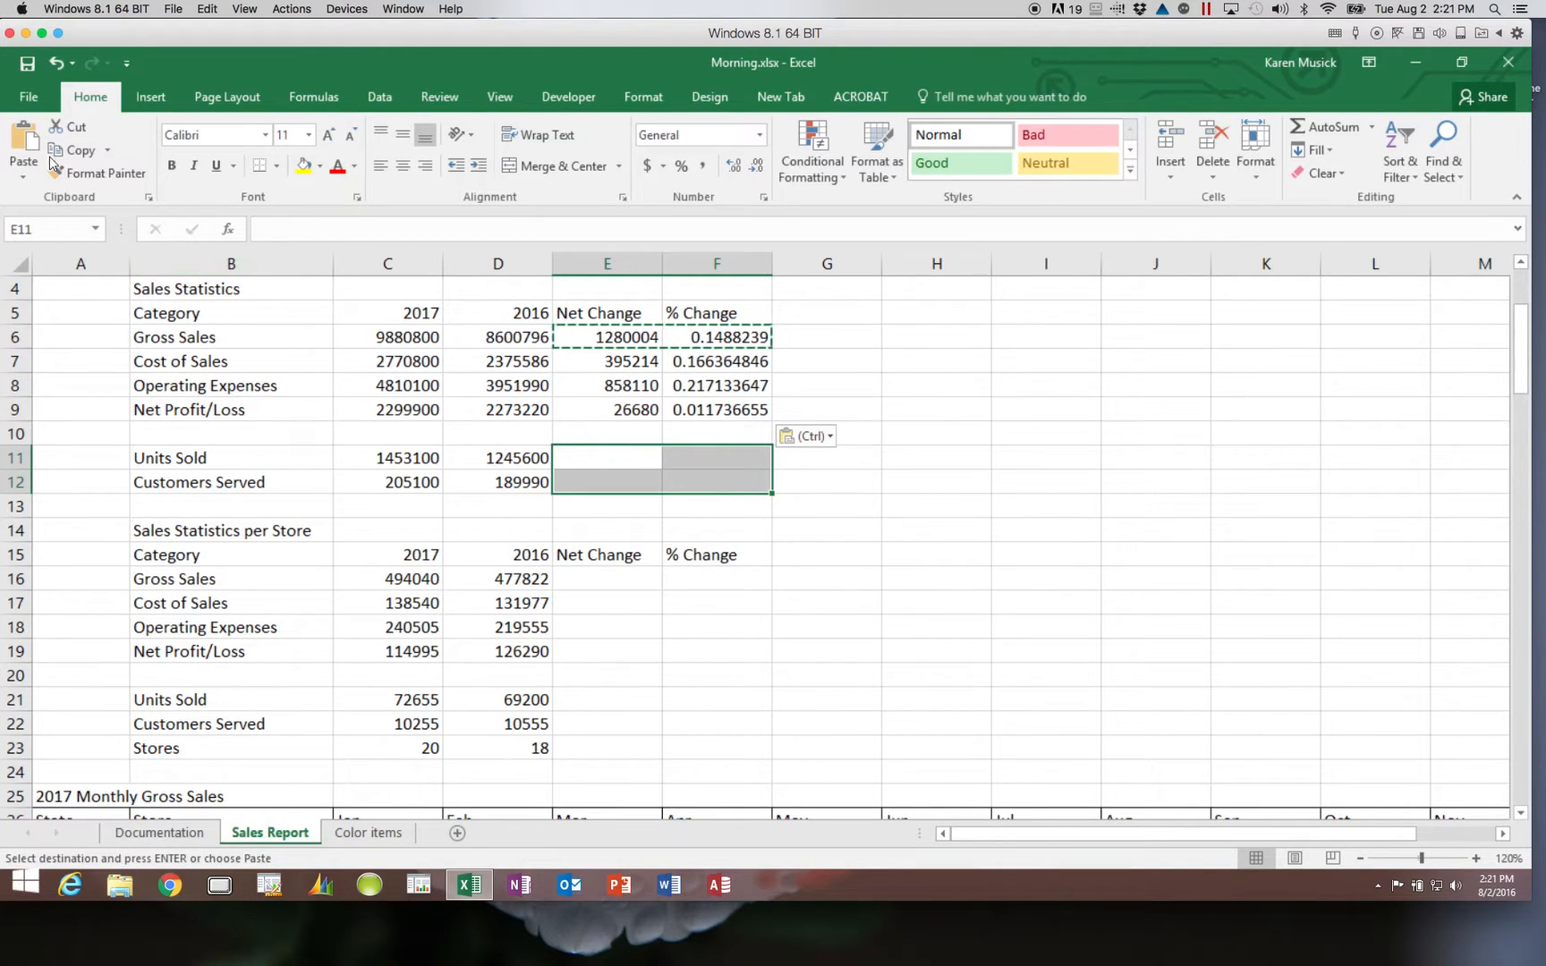
pyautogui.click(27, 142)
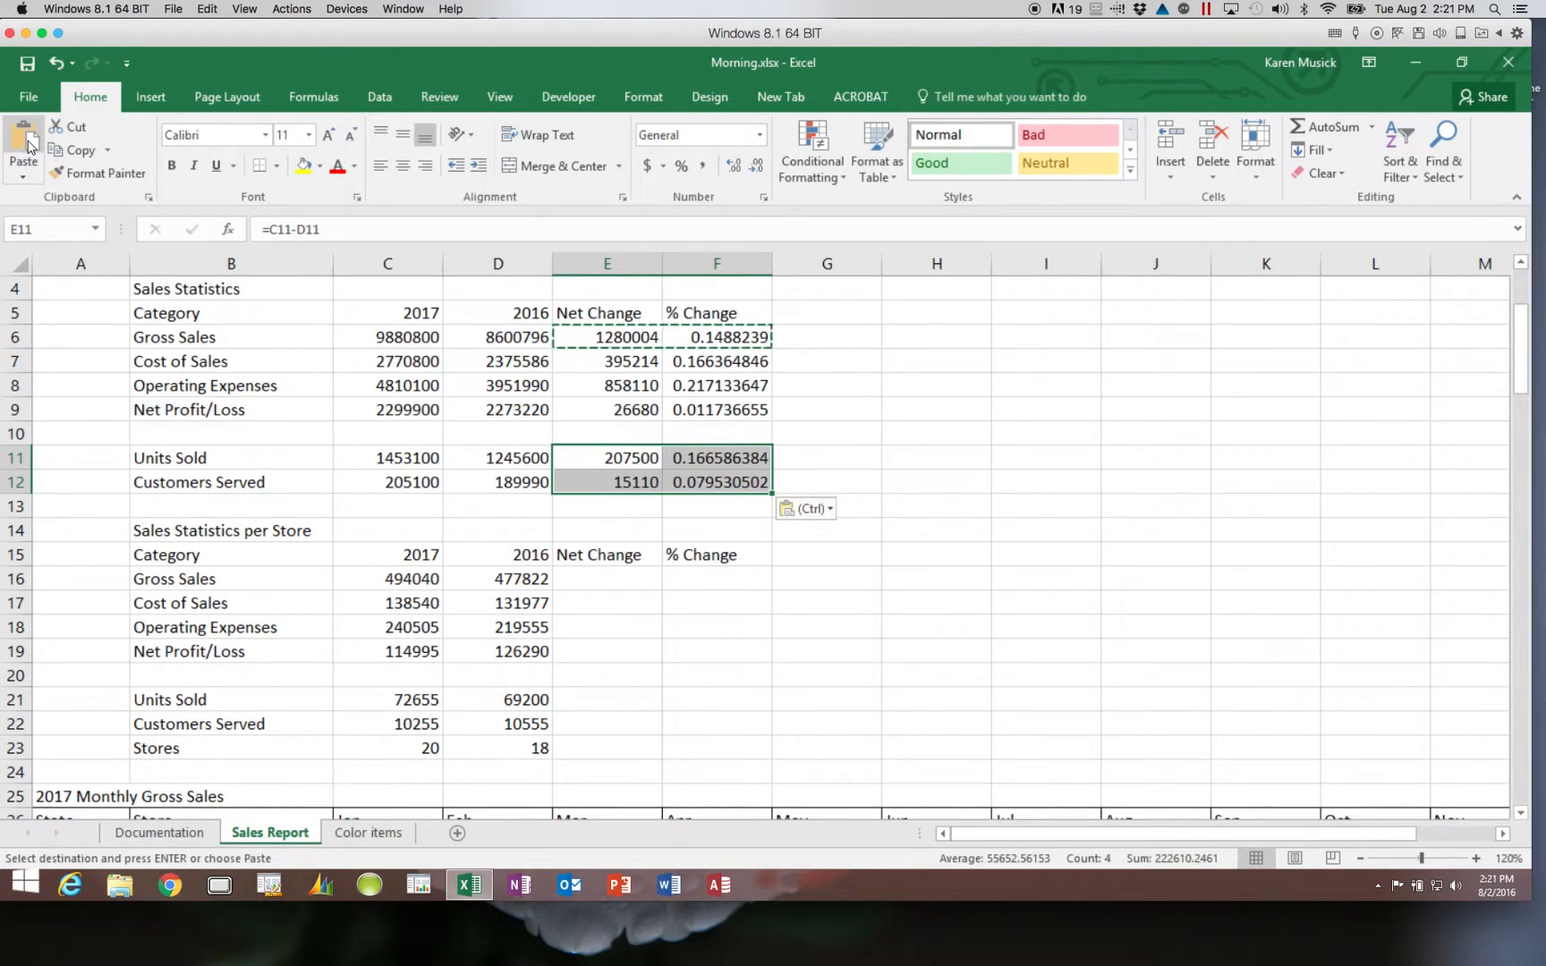
# - Paste the copied Net Change and % Change formulas into the per-store ranges E16:F19 and E21:F23
pyautogui.moveTo(598, 577); pyautogui.dragTo(701, 648)
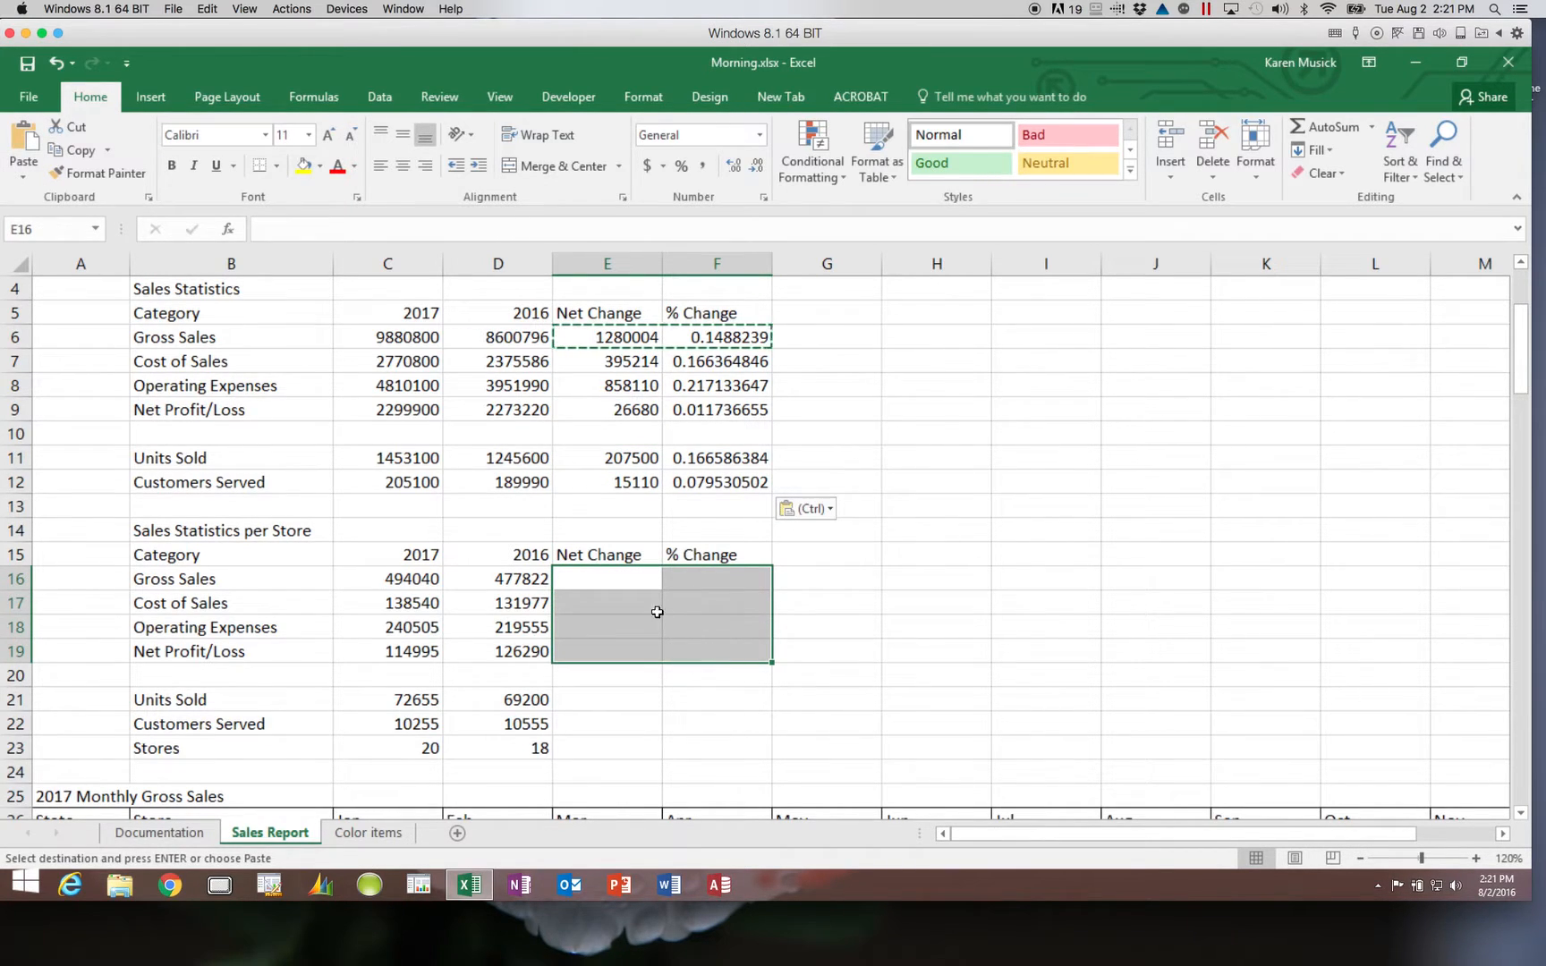
pyautogui.click(21, 136)
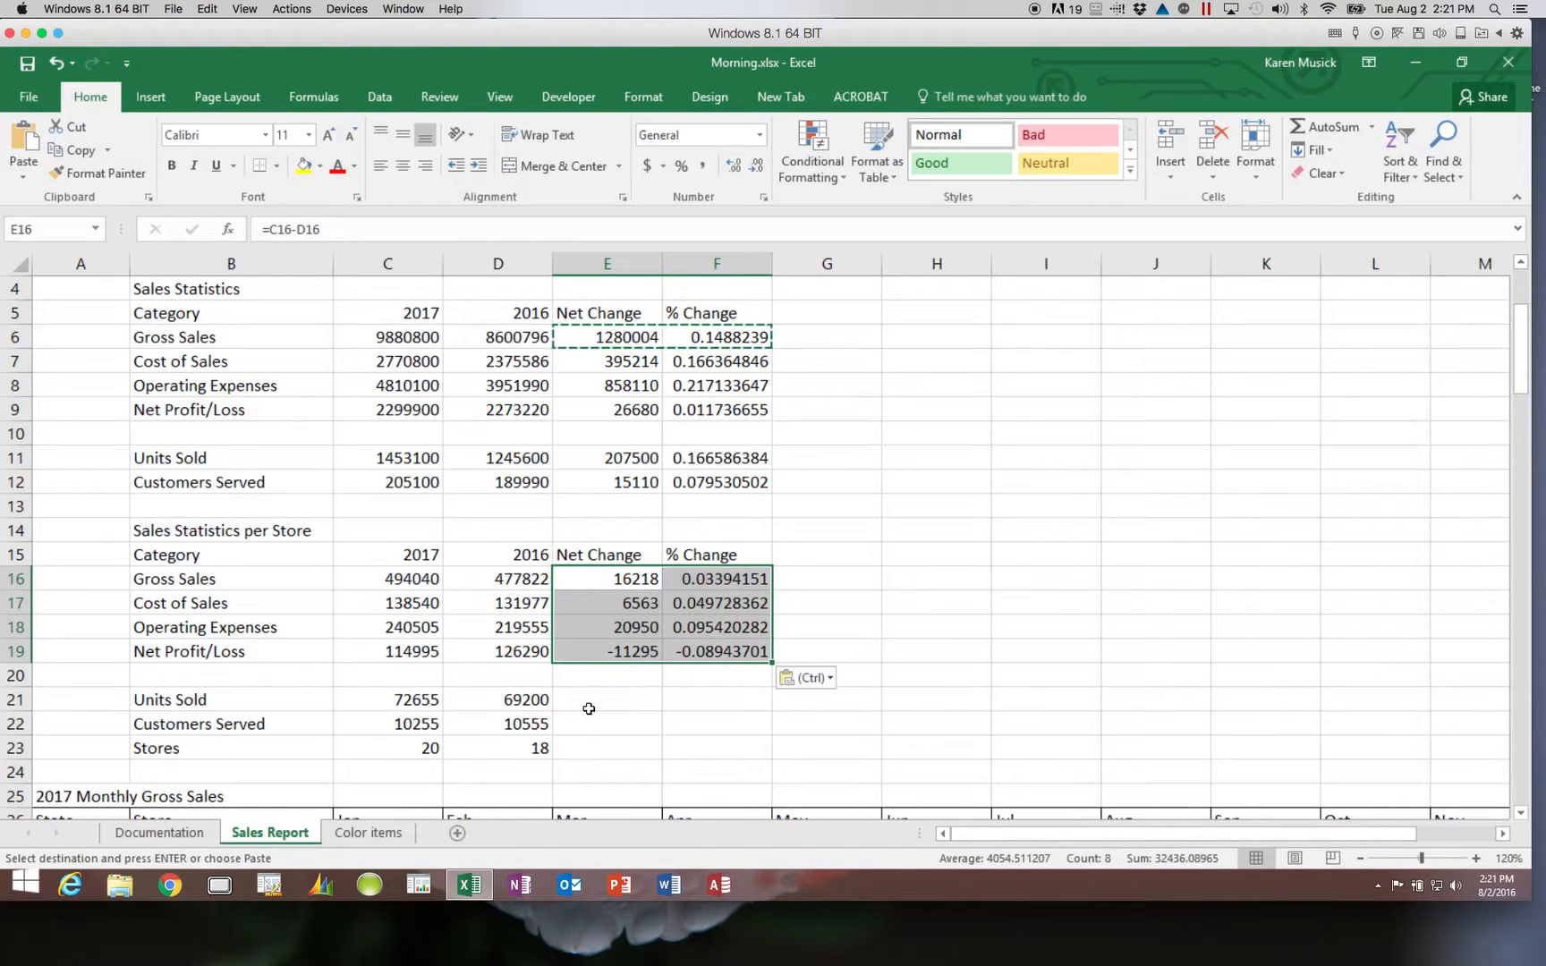
pyautogui.moveTo(587, 701); pyautogui.dragTo(687, 744)
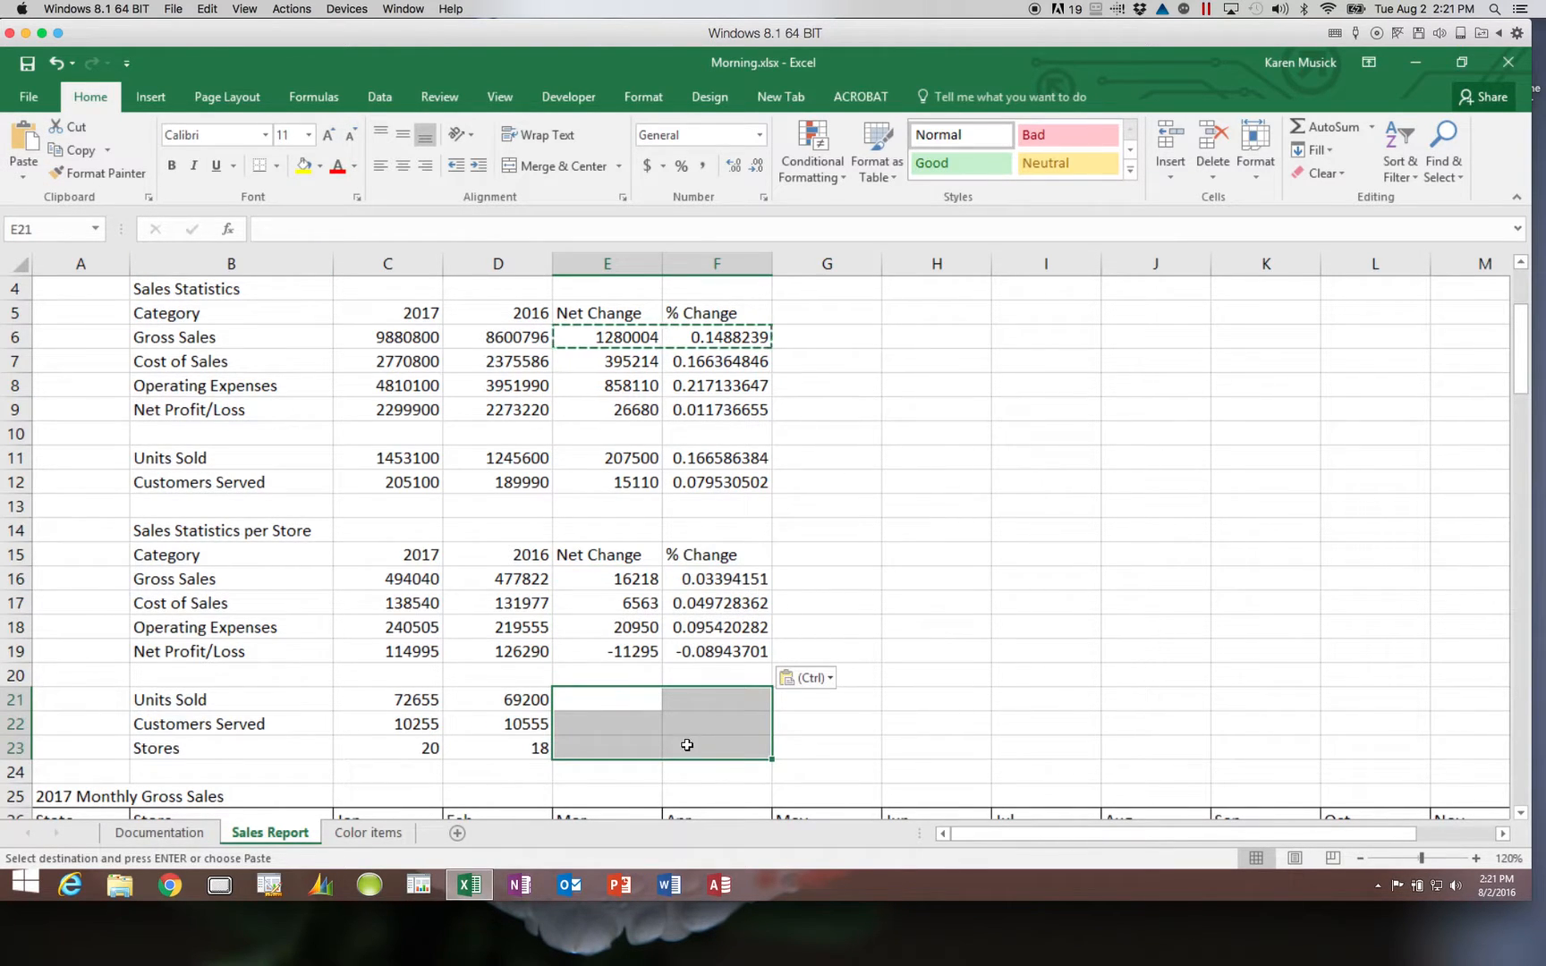
pyautogui.click(28, 139)
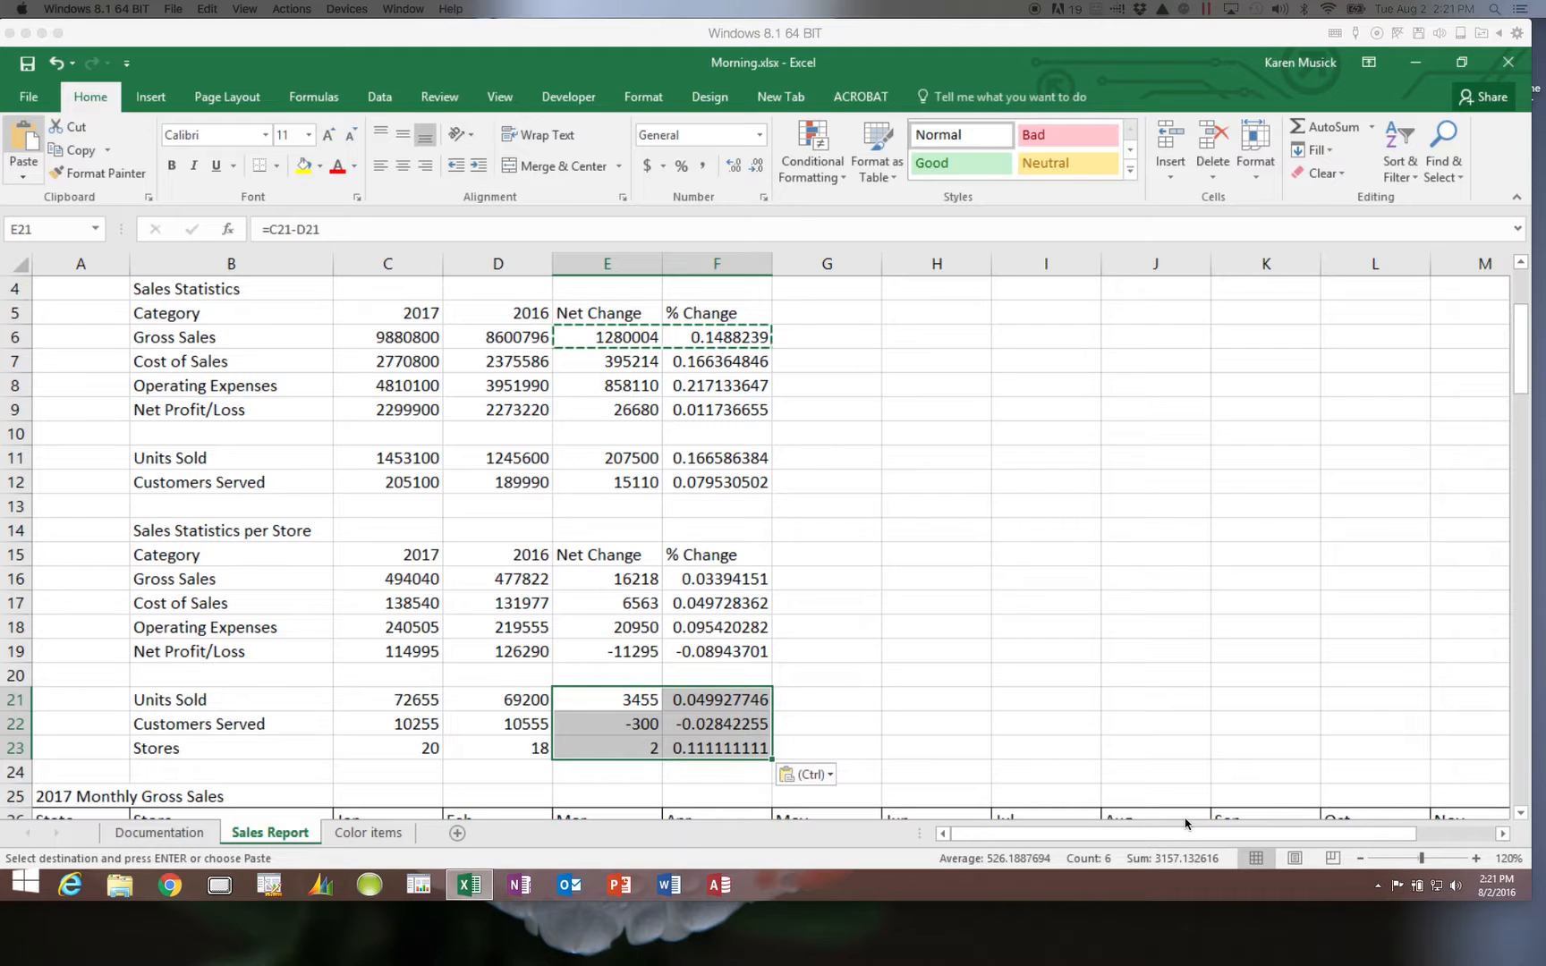
# - Add the heading TOTAL in cell O26, beside Dec in the 2017 Monthly Gross Sales table
pyautogui.moveTo(1196, 844); pyautogui.dragTo(1306, 845)
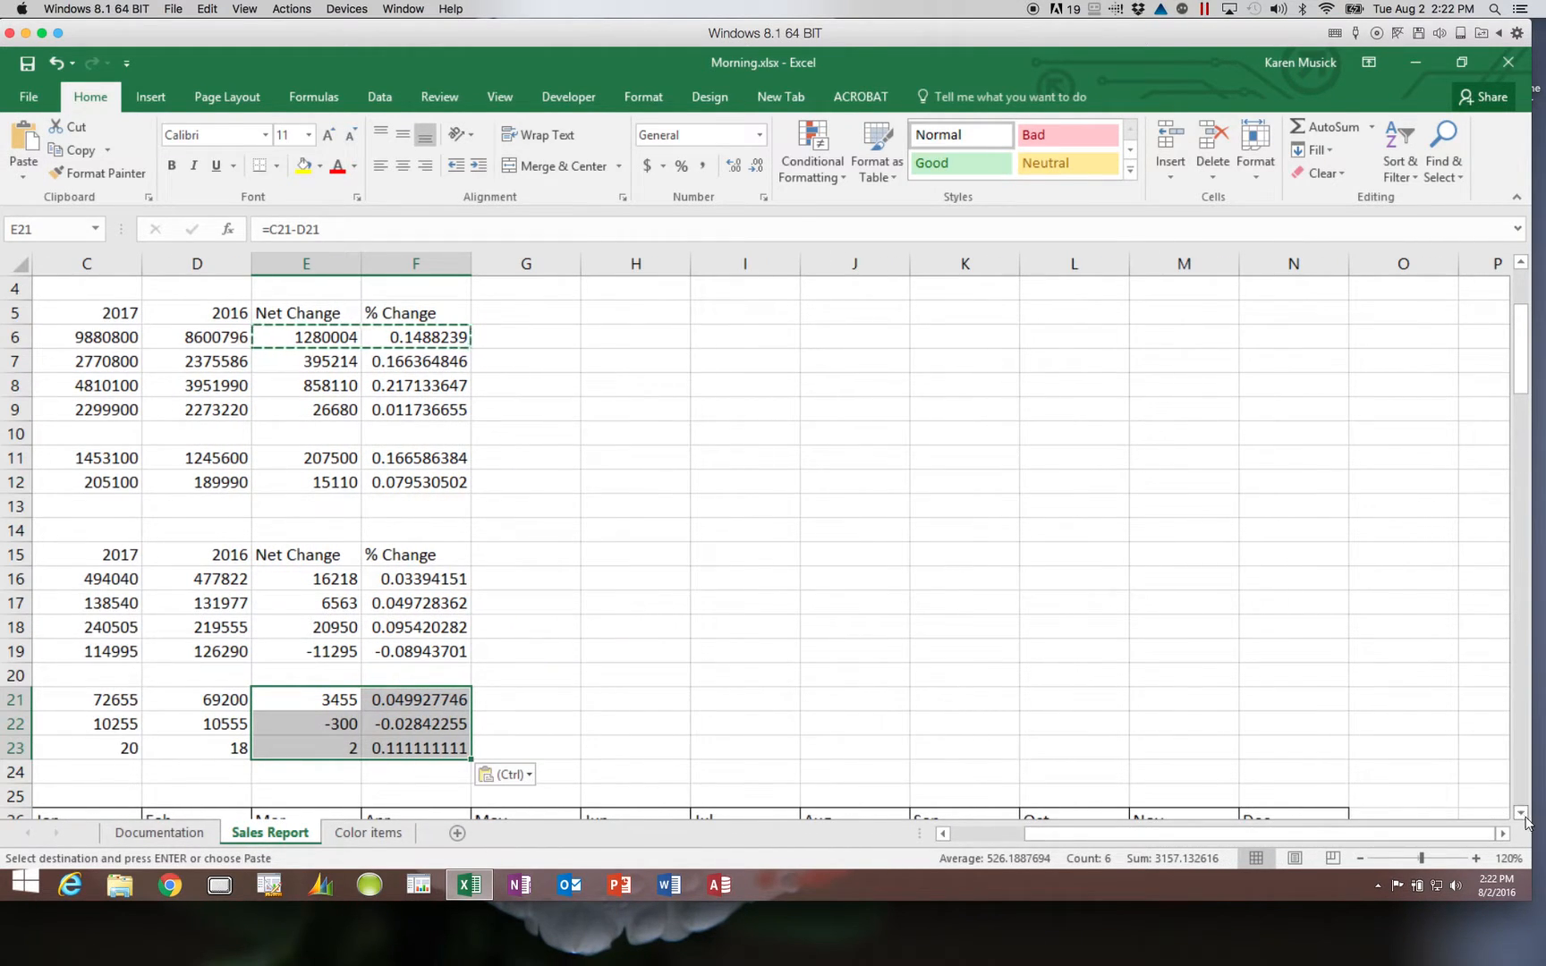
pyautogui.click(1519, 813)
pyautogui.click(1525, 815)
pyautogui.click(1524, 815)
pyautogui.click(1524, 815)
pyautogui.click(1524, 815)
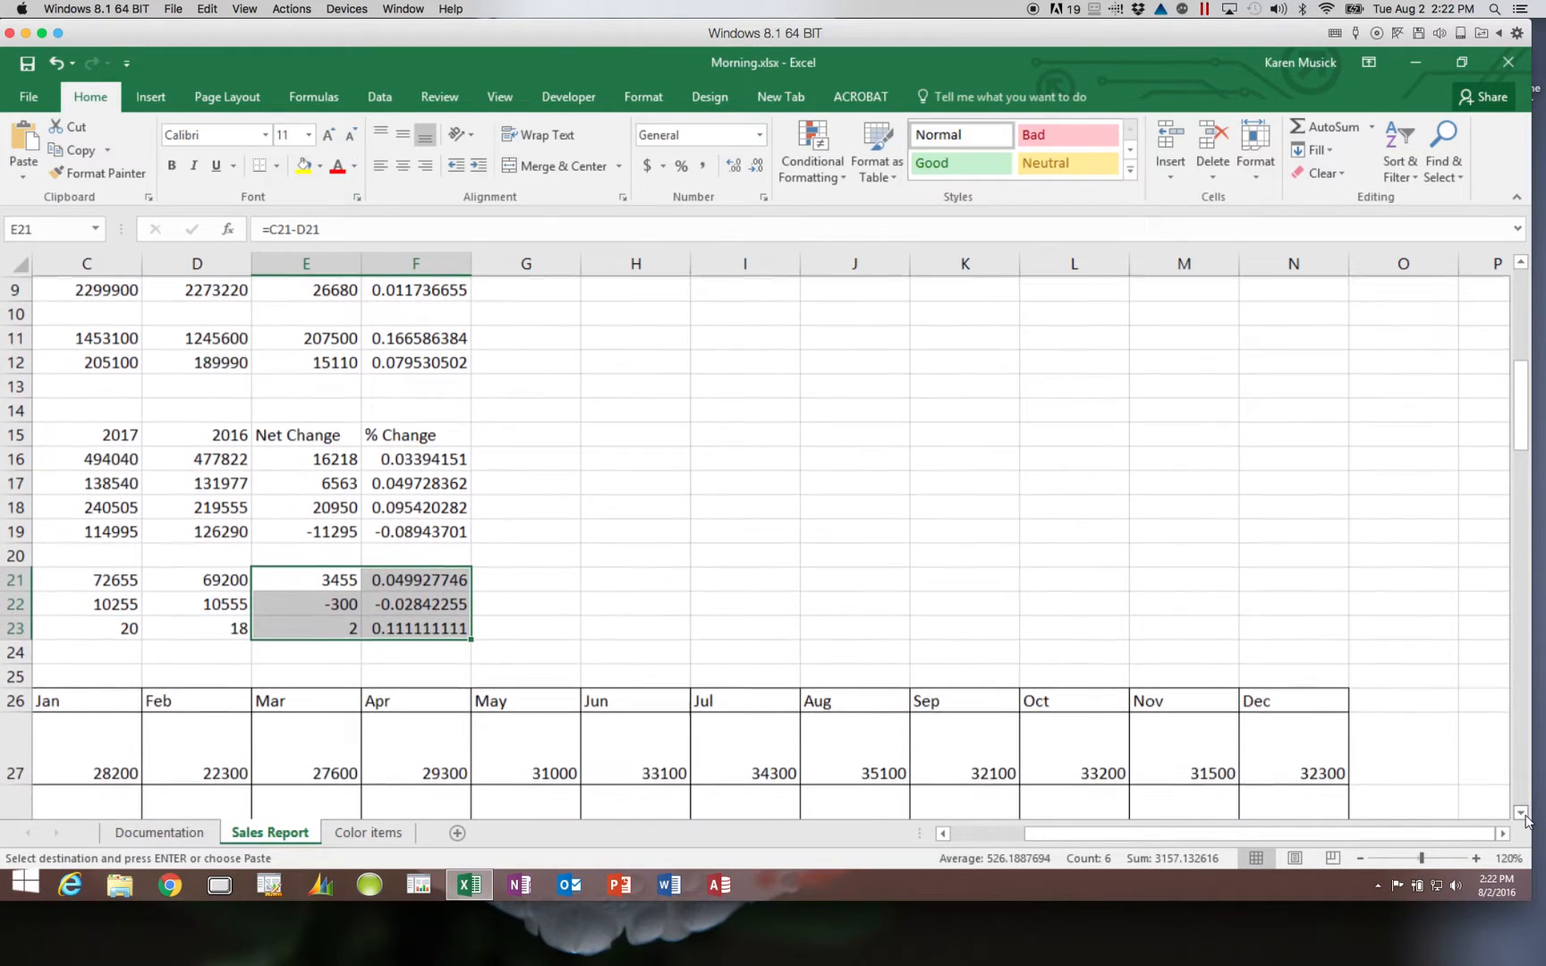
pyautogui.click(1374, 702)
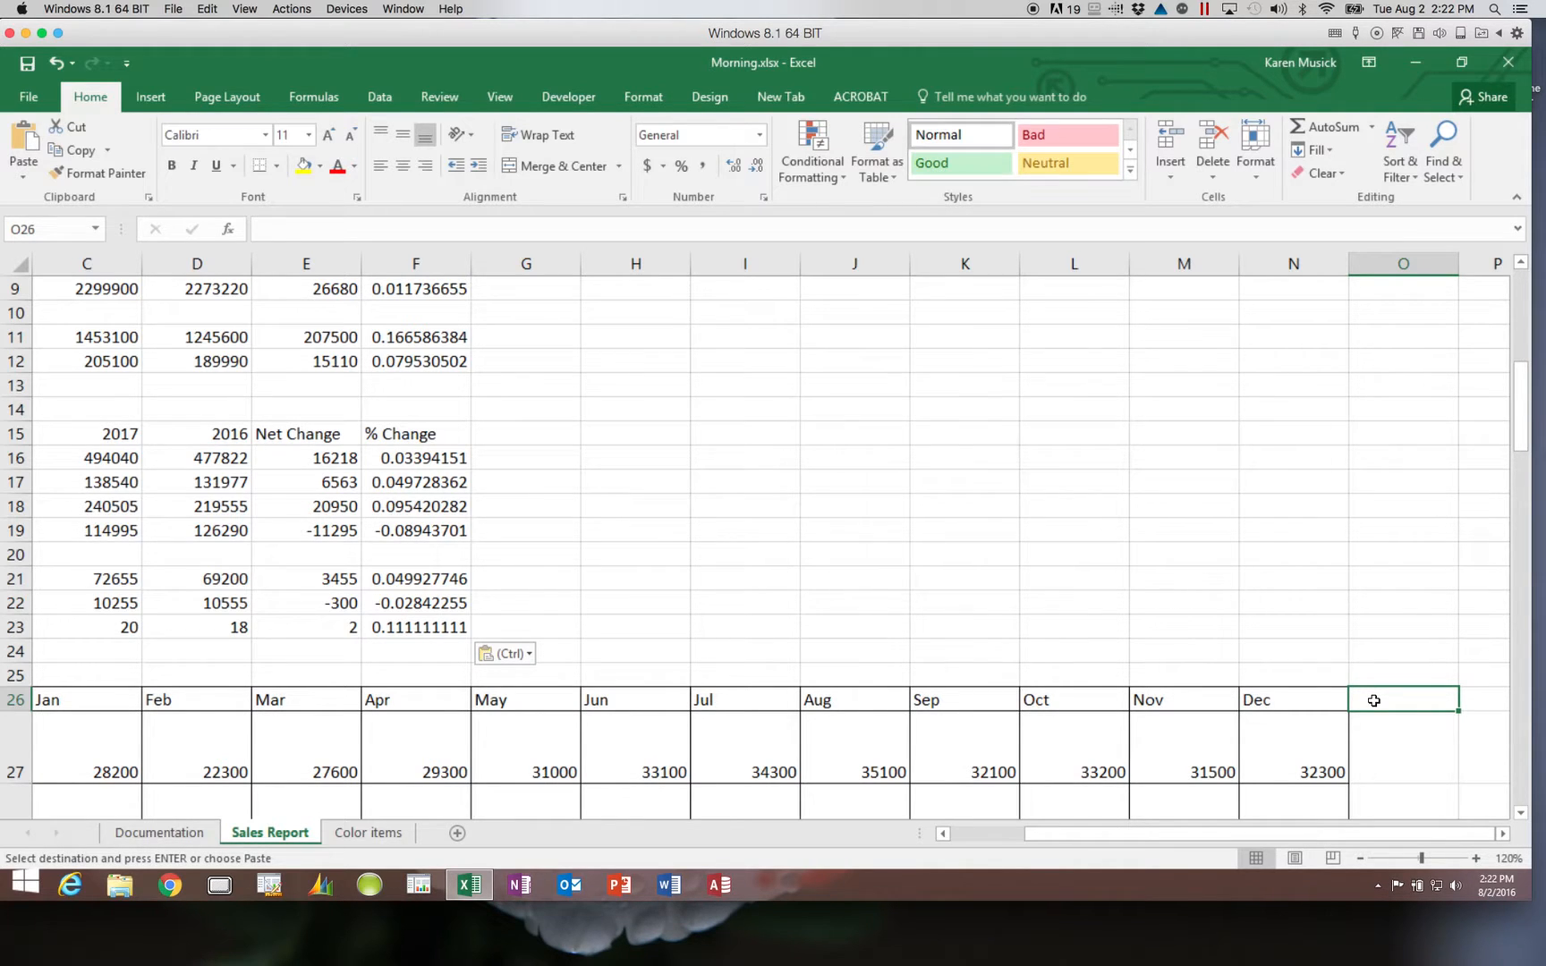
pyautogui.write('TOTAL')
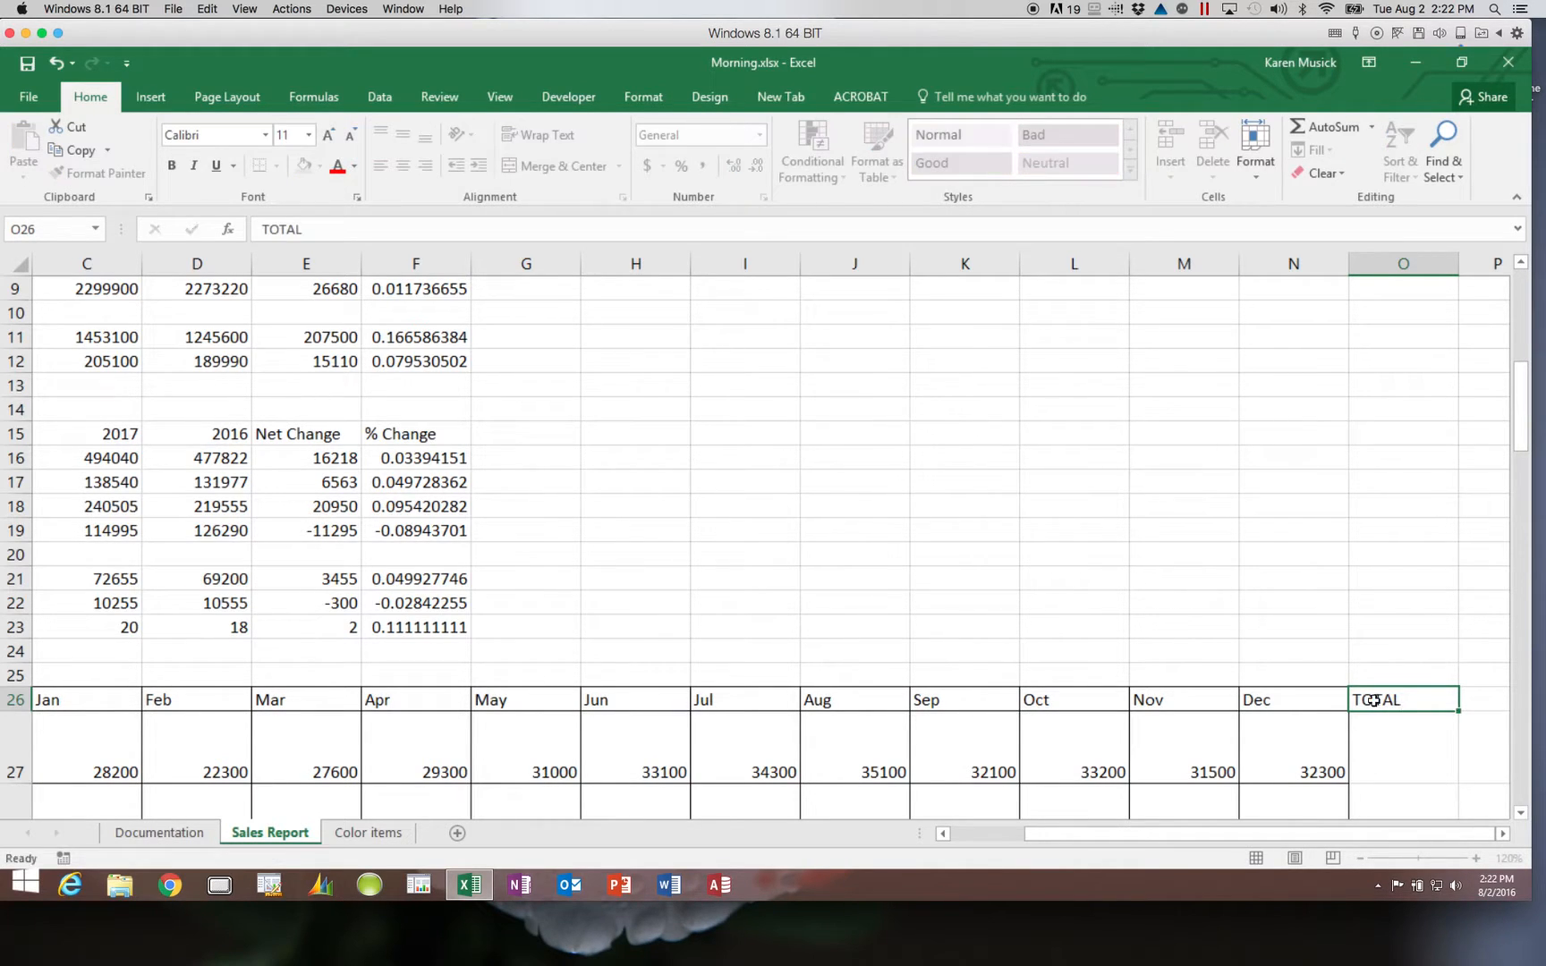
pyautogui.press('Return')
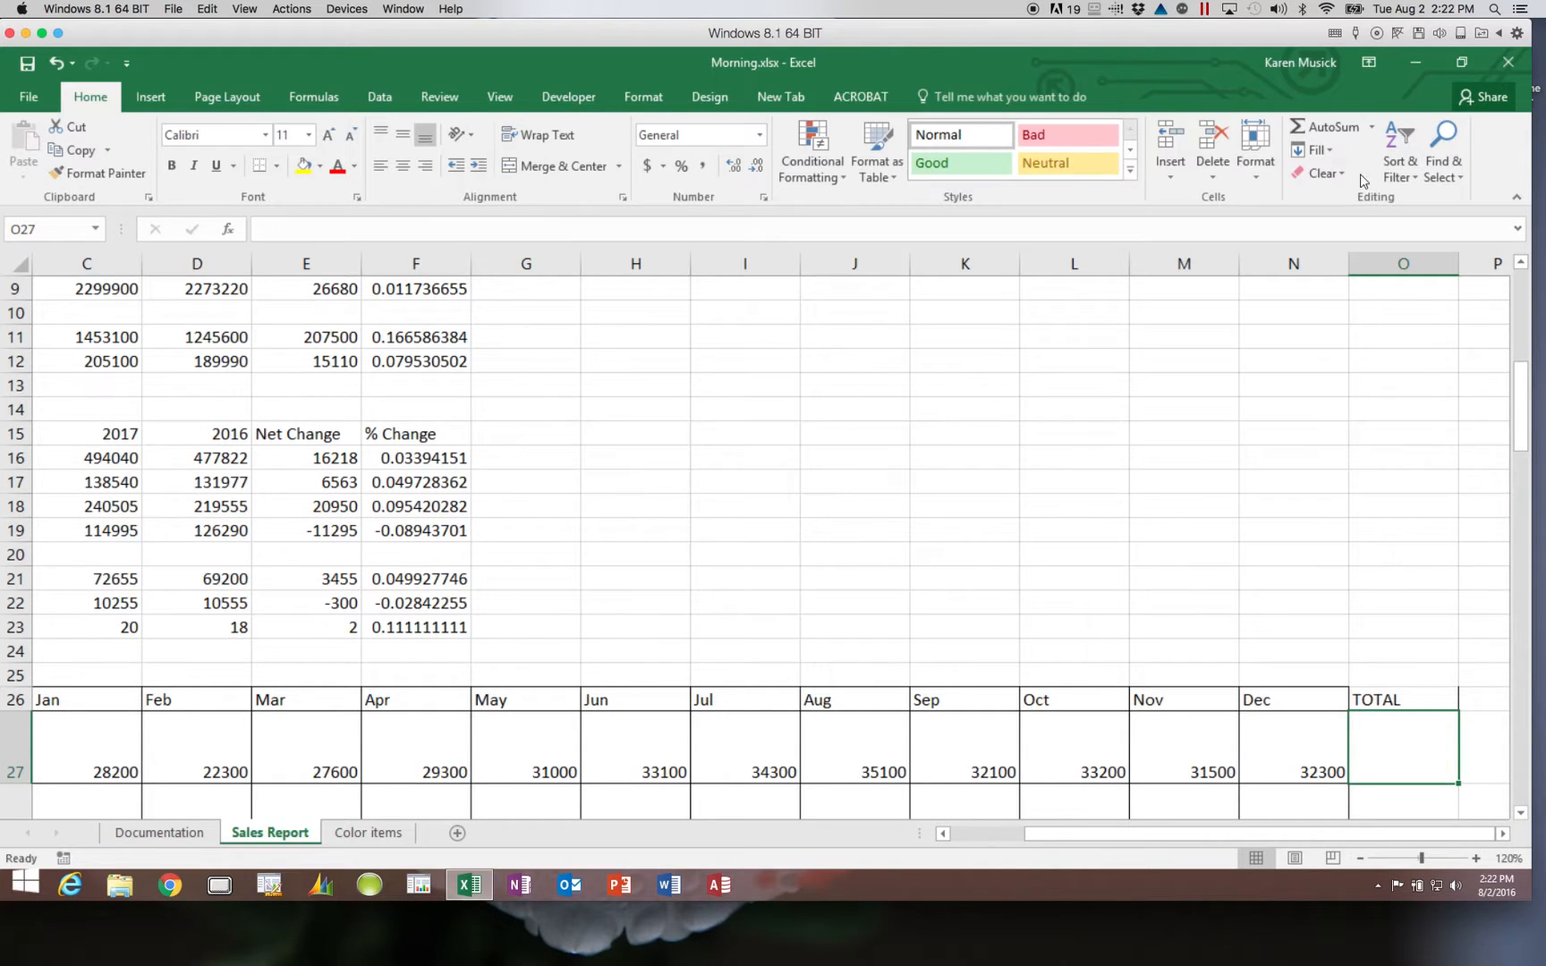
# - Total the first store's monthly sales in O27 with =SUM(C27:N27) and copy the formula to O28:O46
pyautogui.click(1342, 127)
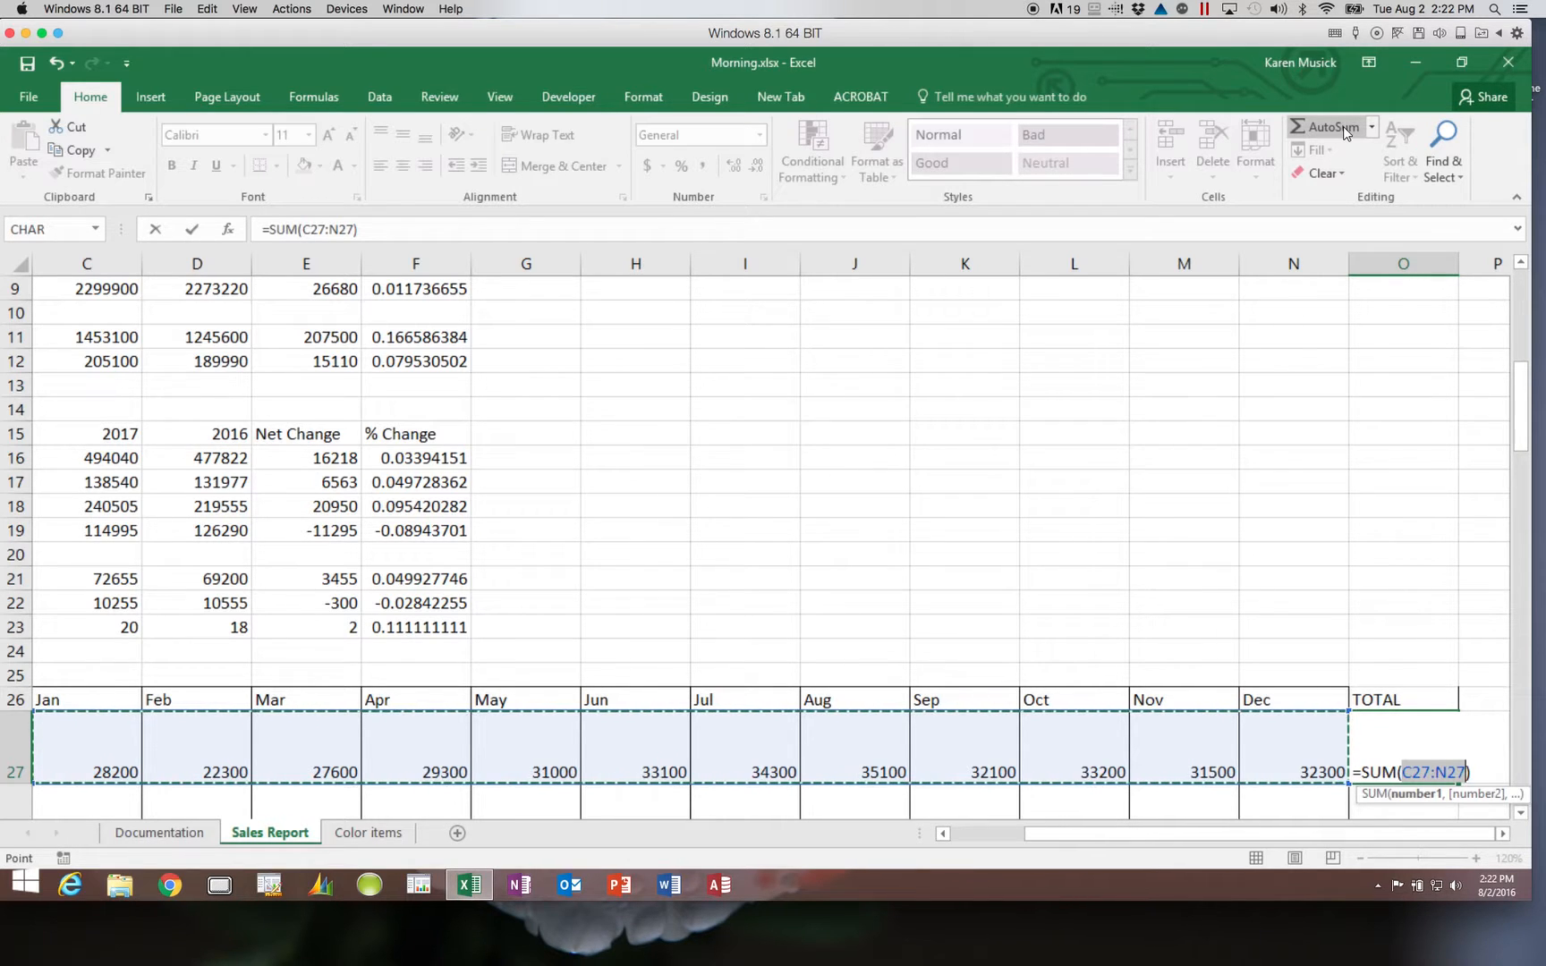
pyautogui.press('Return')
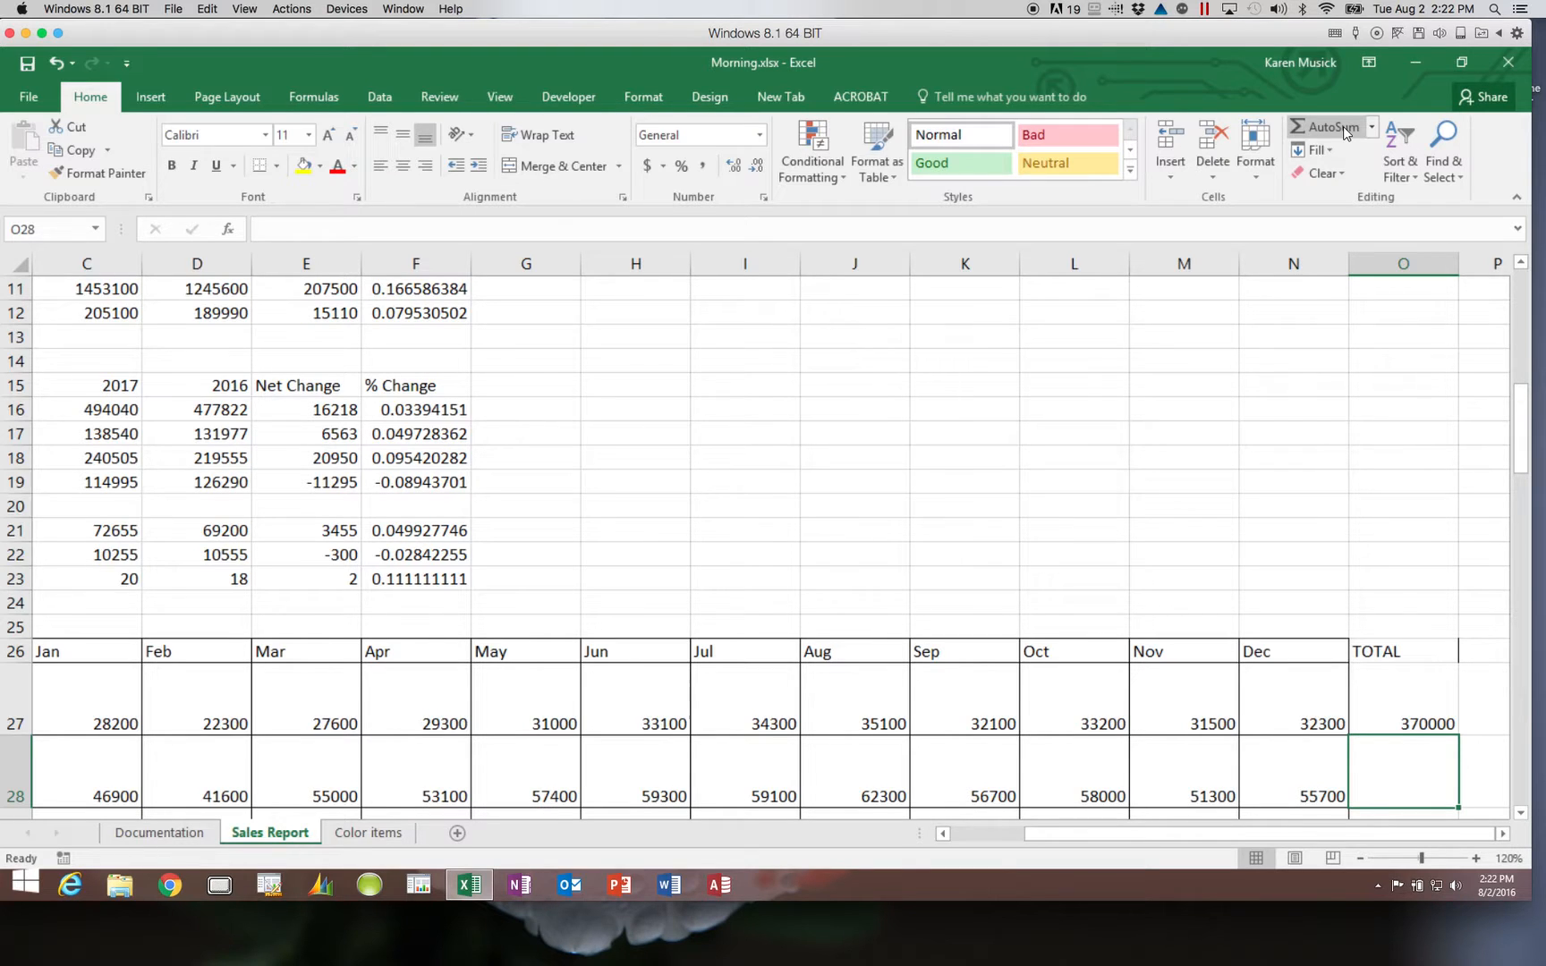
pyautogui.click(1416, 703)
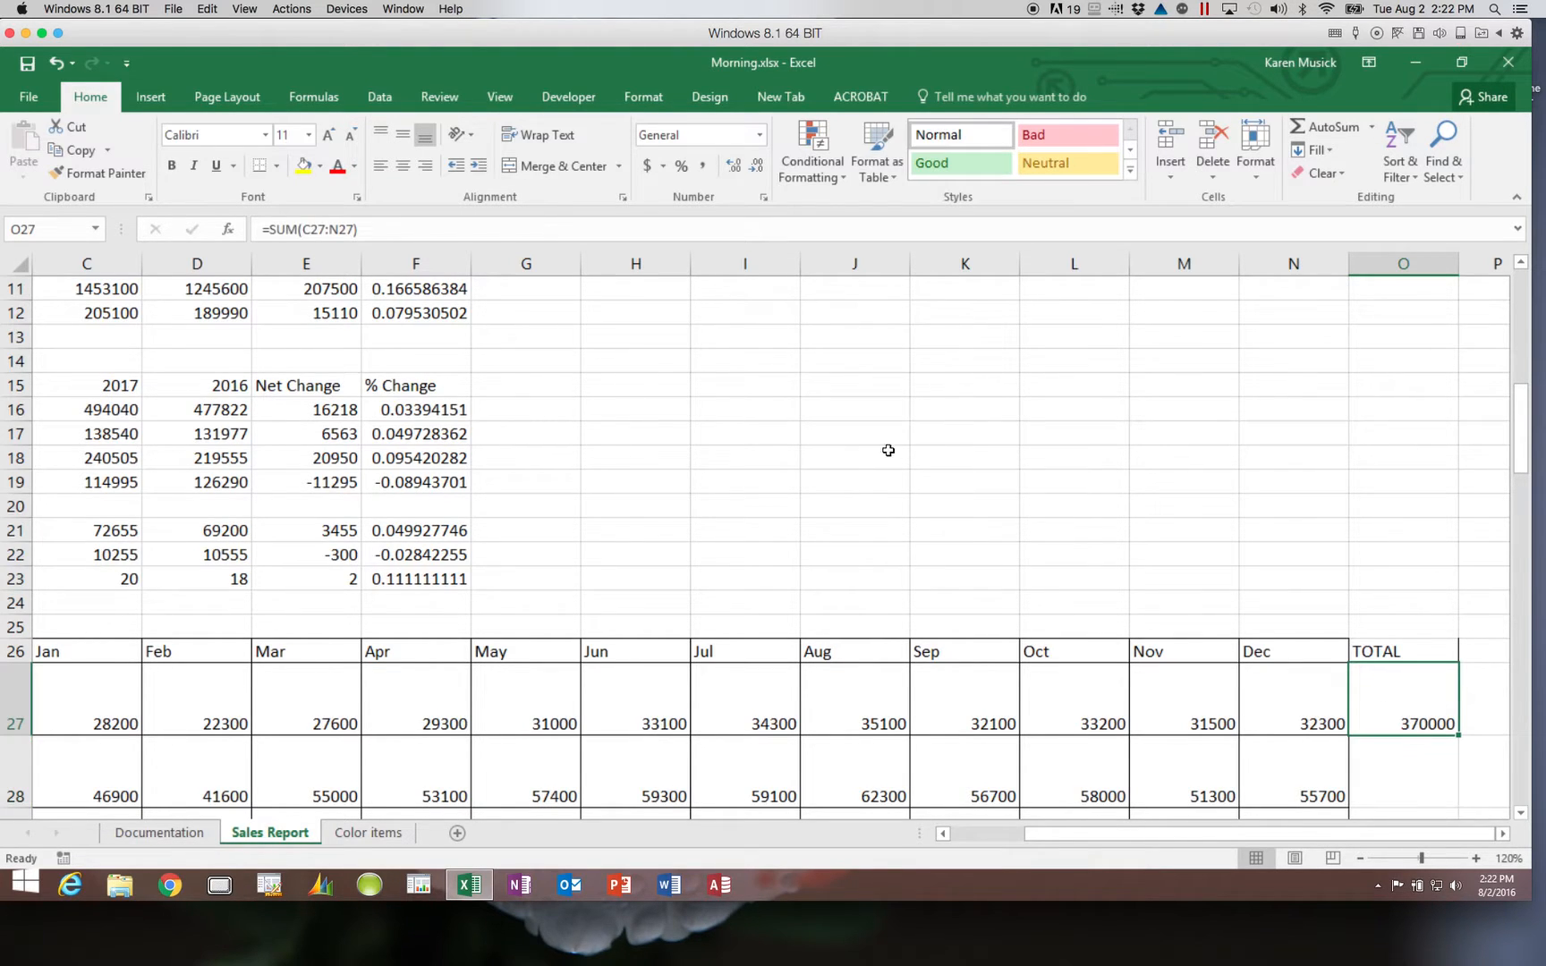
pyautogui.click(82, 149)
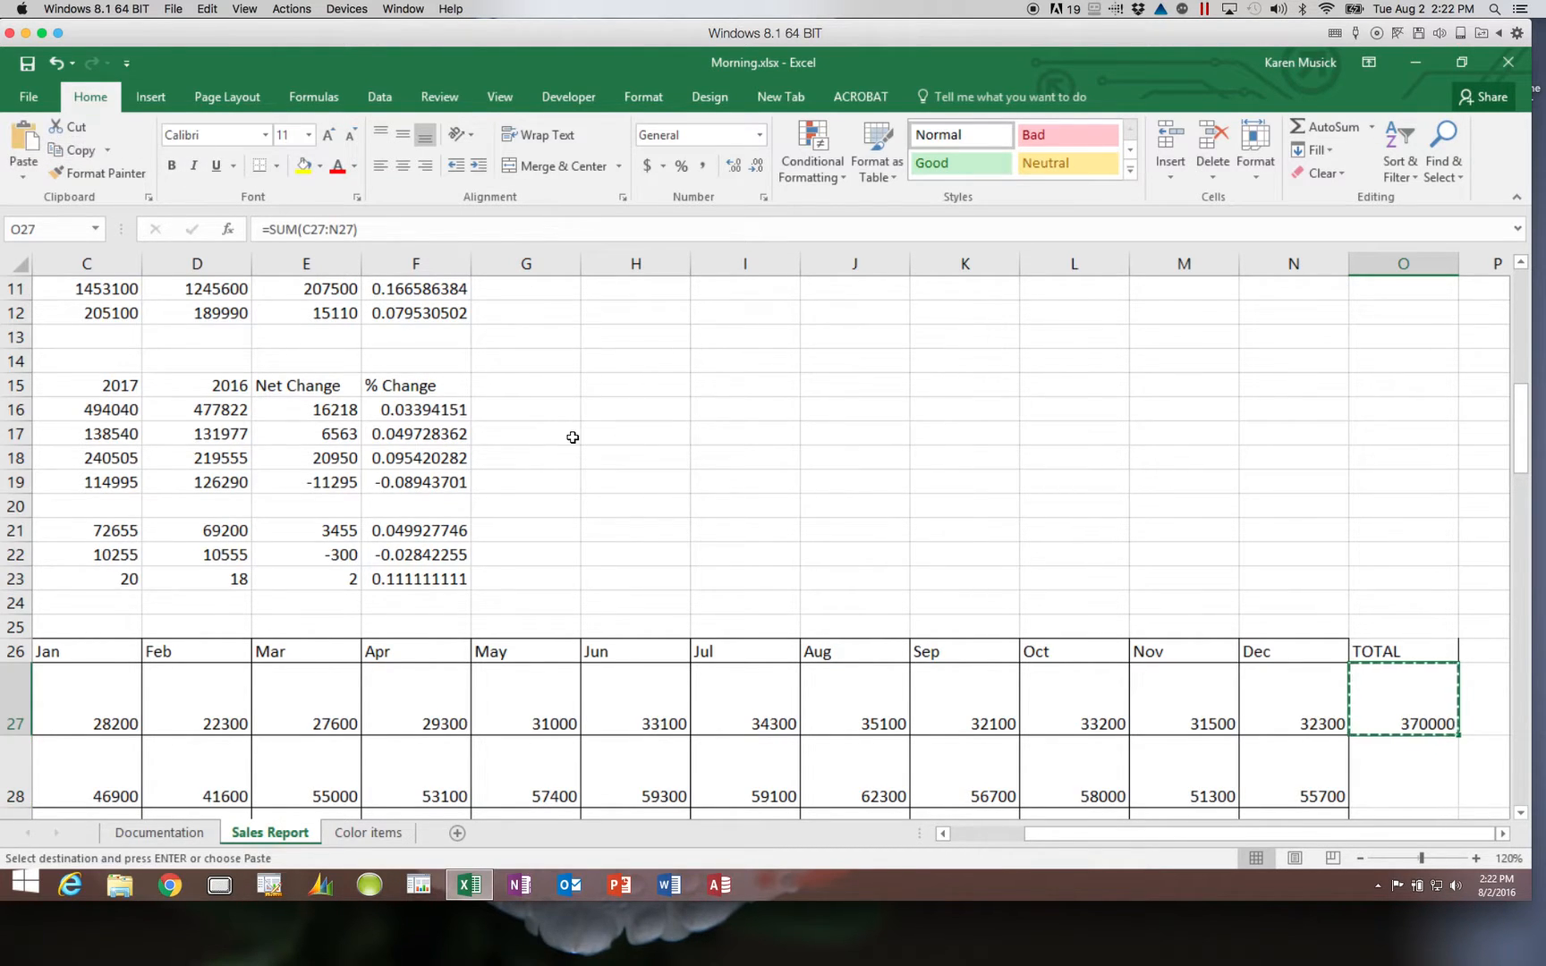
pyautogui.moveTo(1387, 775); pyautogui.dragTo(1383, 700)
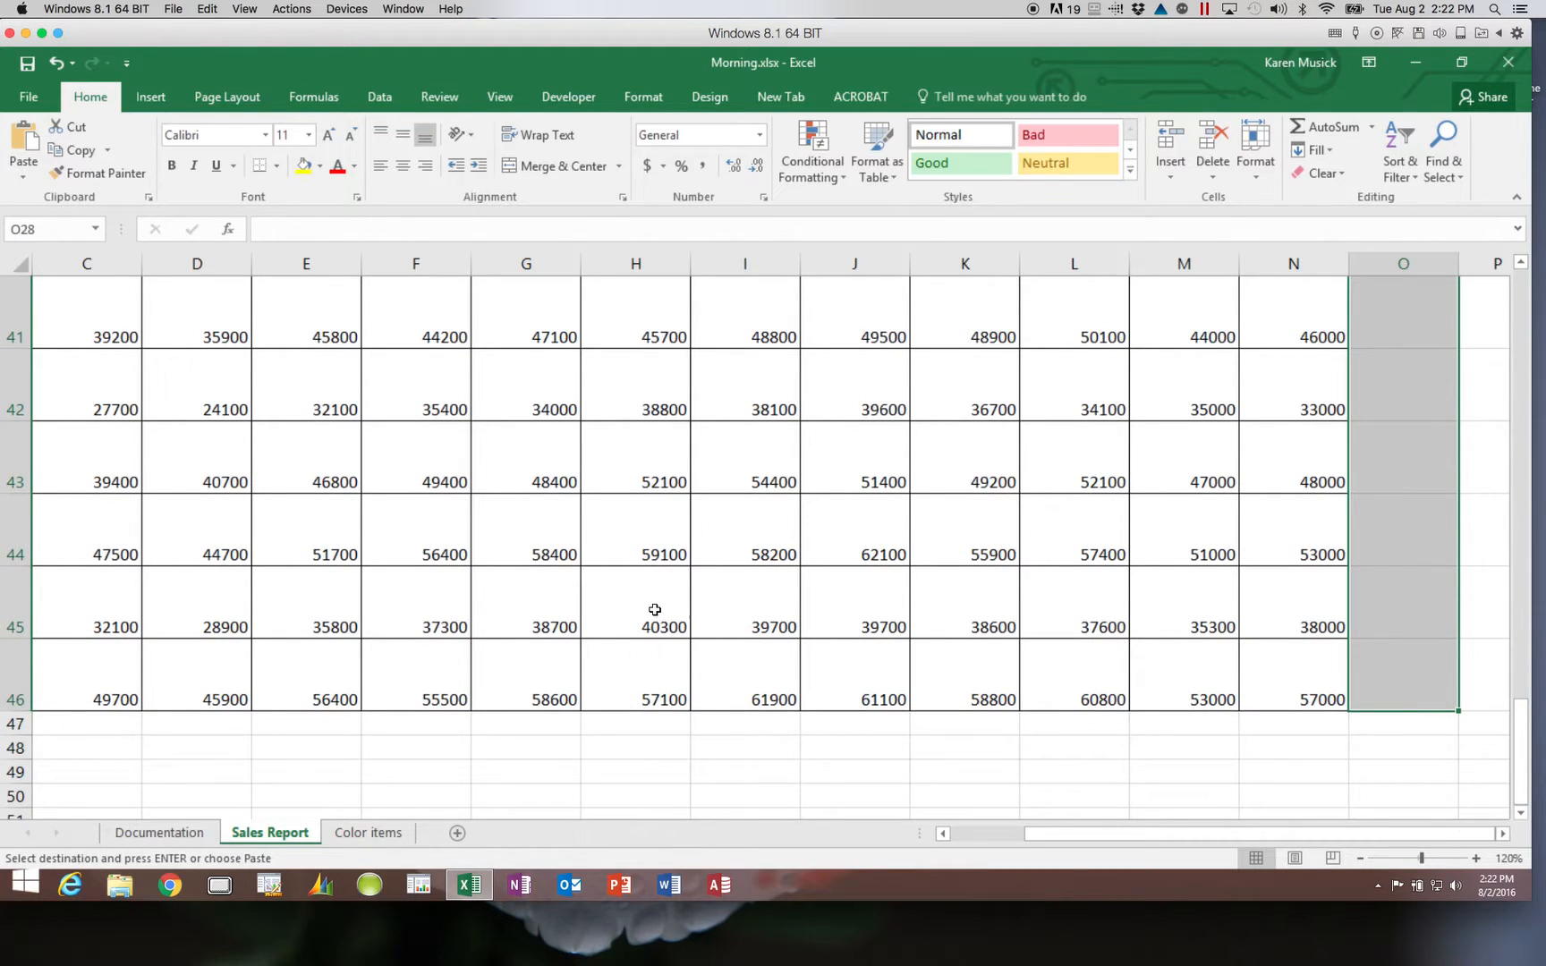
pyautogui.click(23, 141)
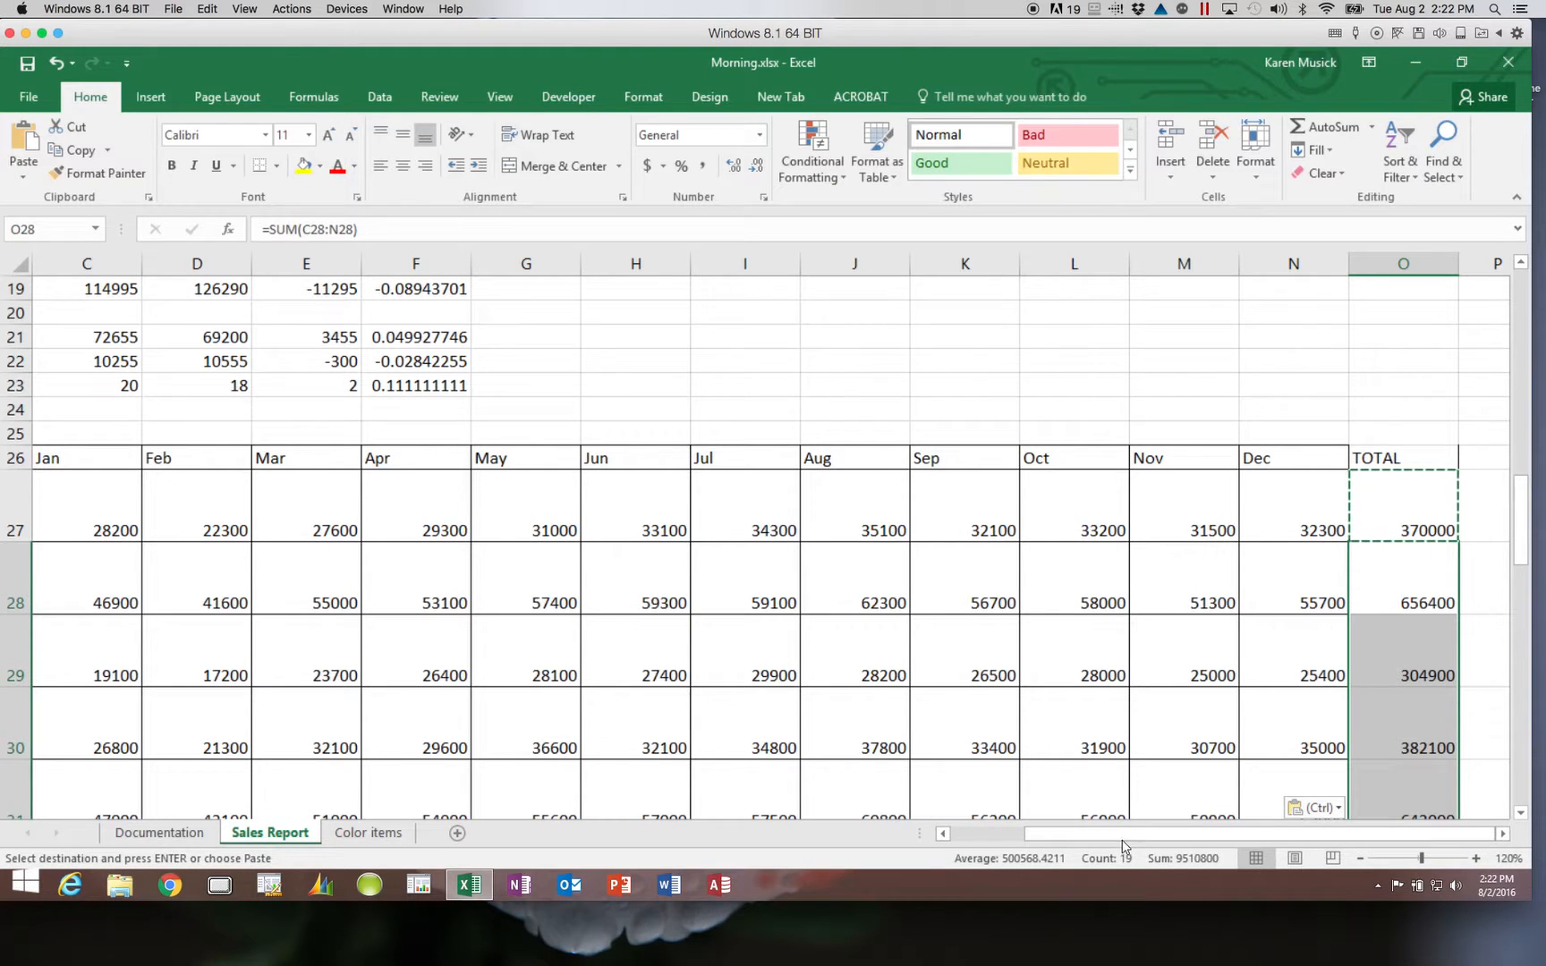
pyautogui.moveTo(1122, 839); pyautogui.dragTo(1020, 839)
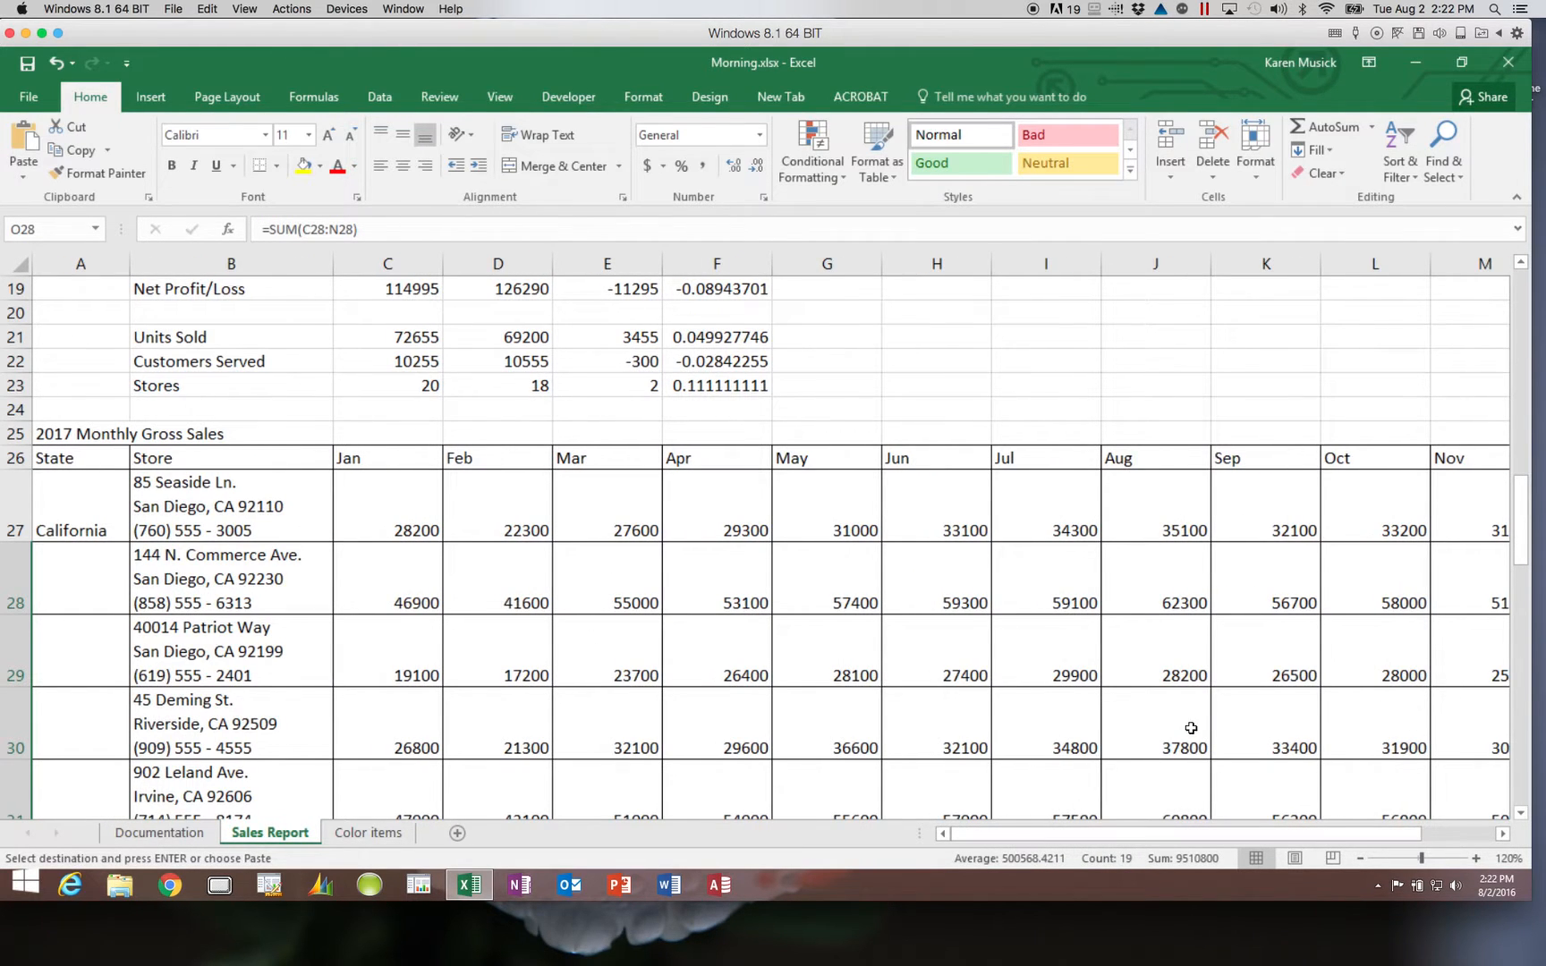
pyautogui.moveTo(1521, 551); pyautogui.dragTo(1516, 810)
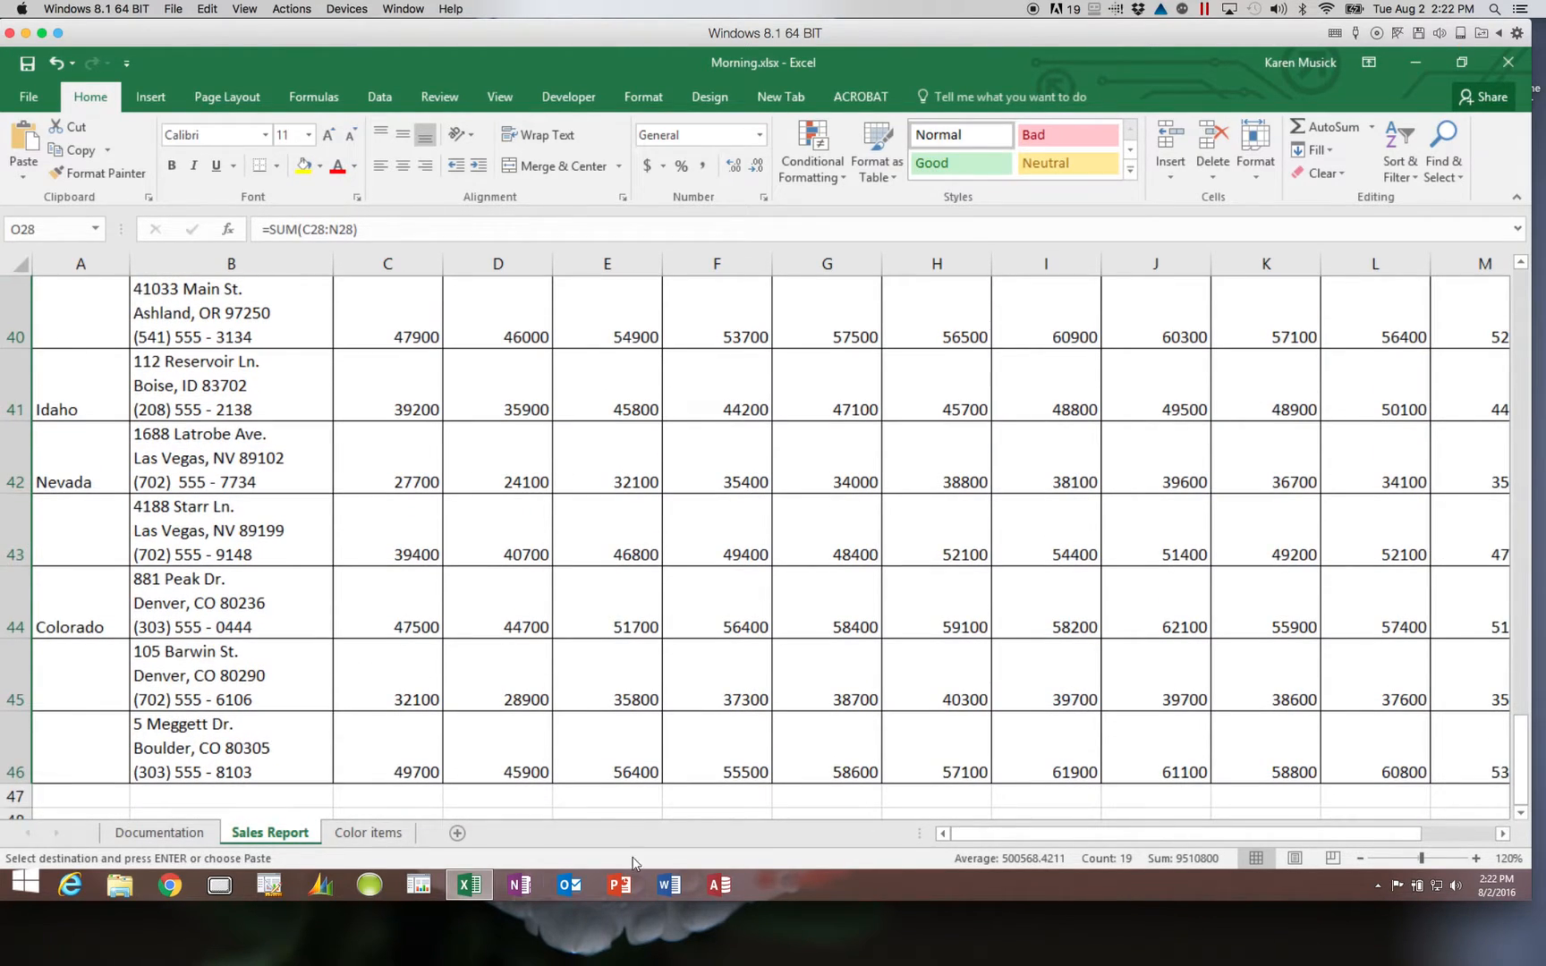
pyautogui.click(102, 801)
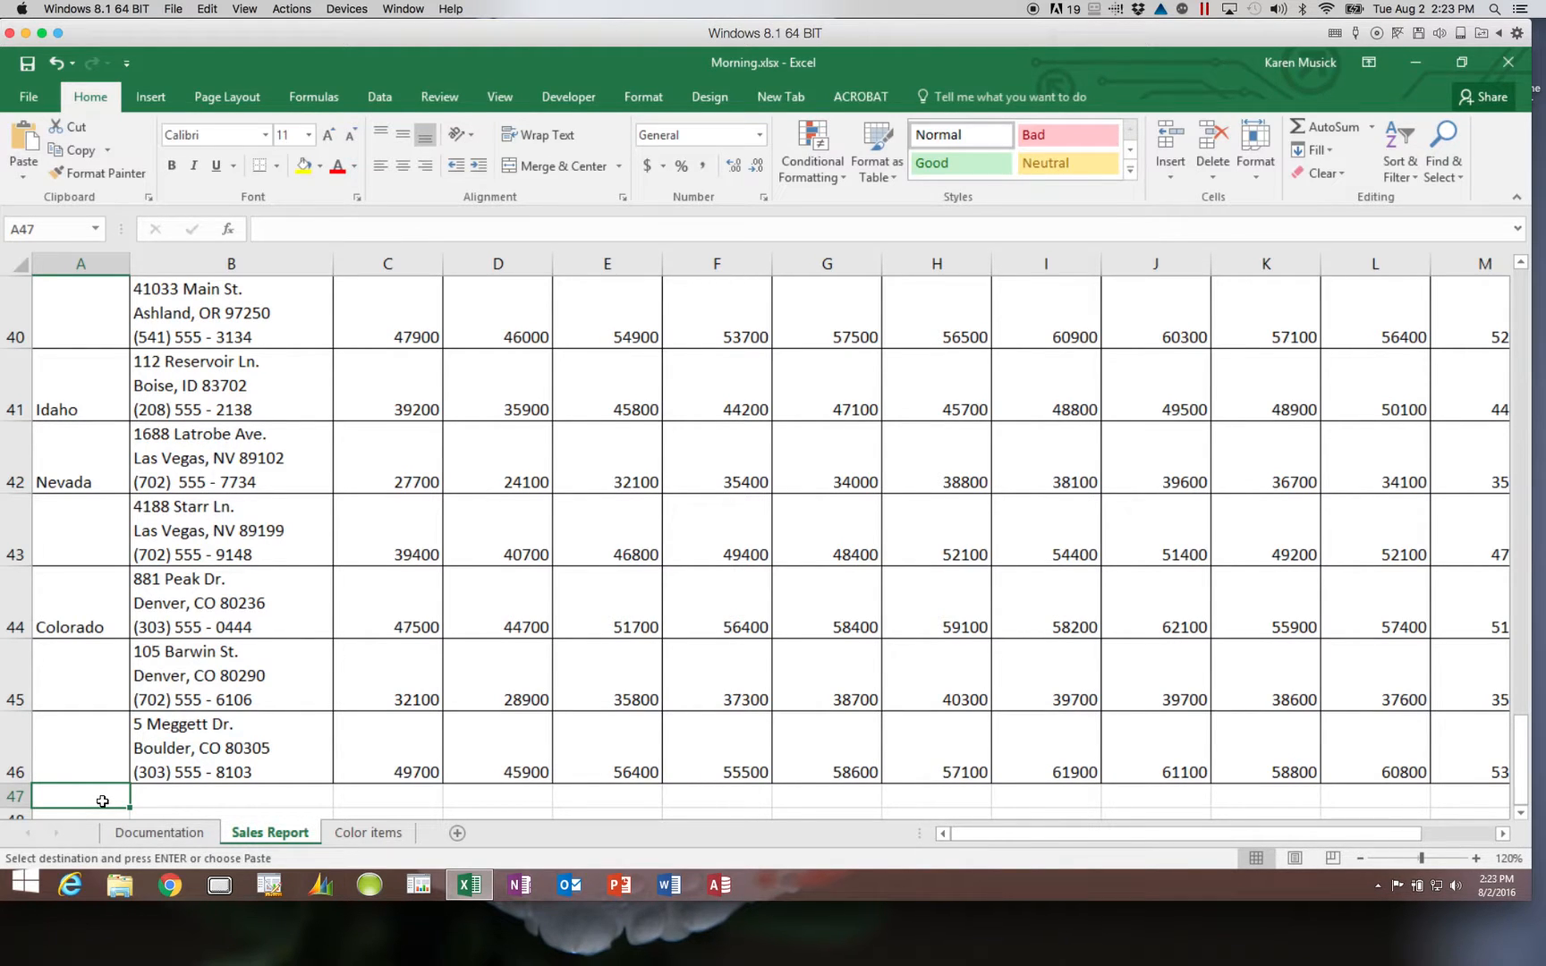
pyautogui.write('TOTAL')
pyautogui.press('Return')
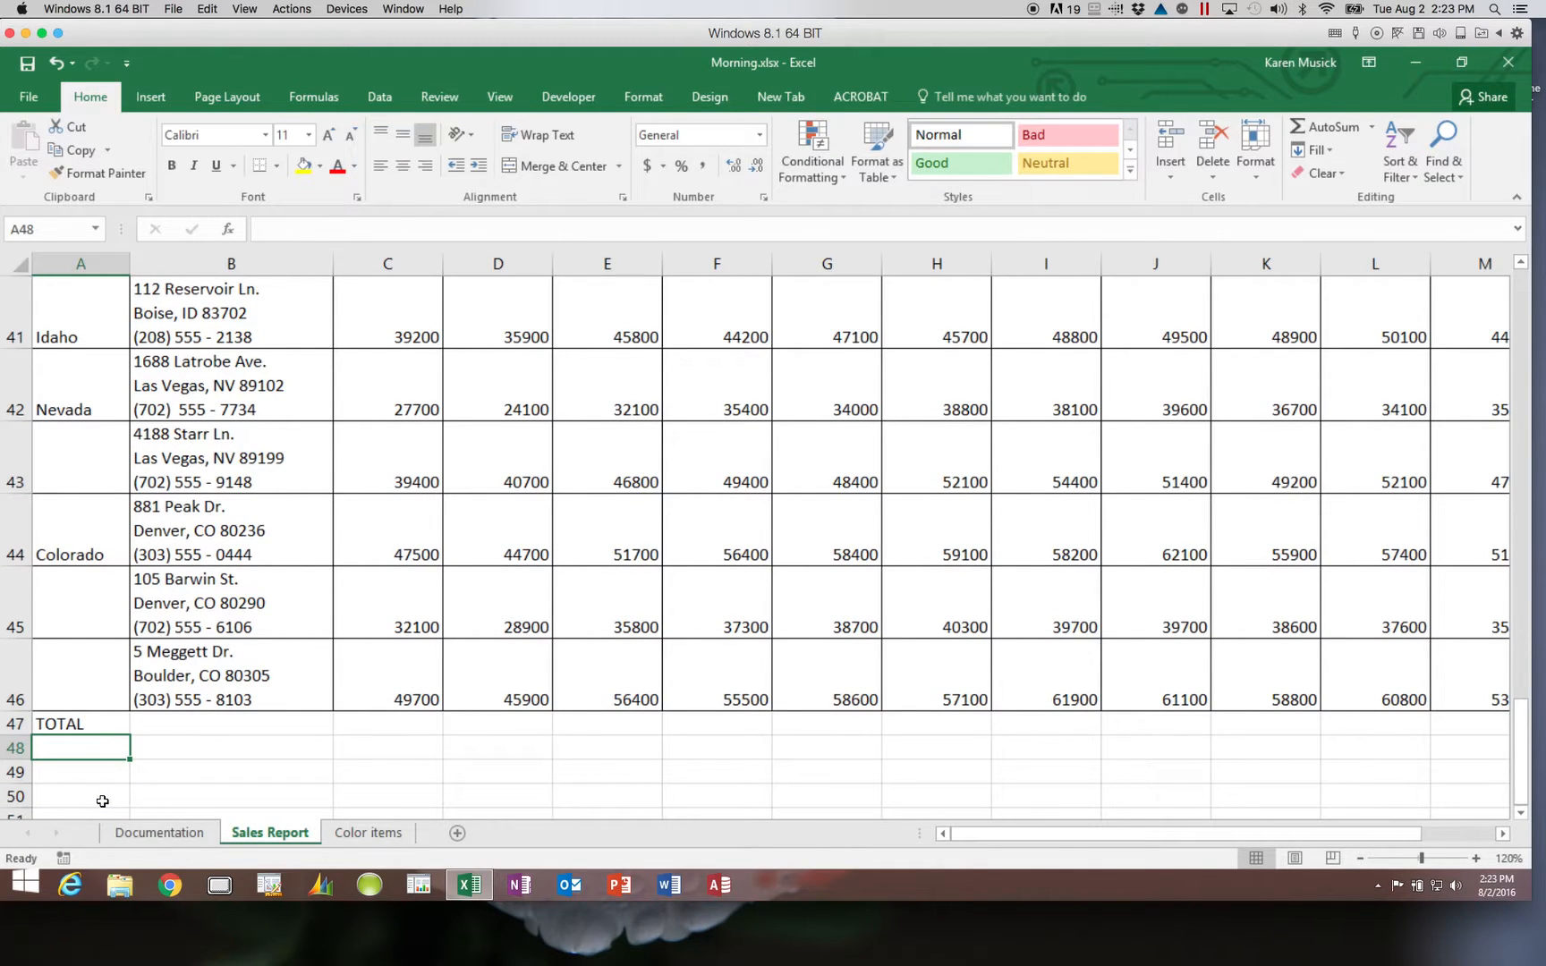
pyautogui.press('Up')
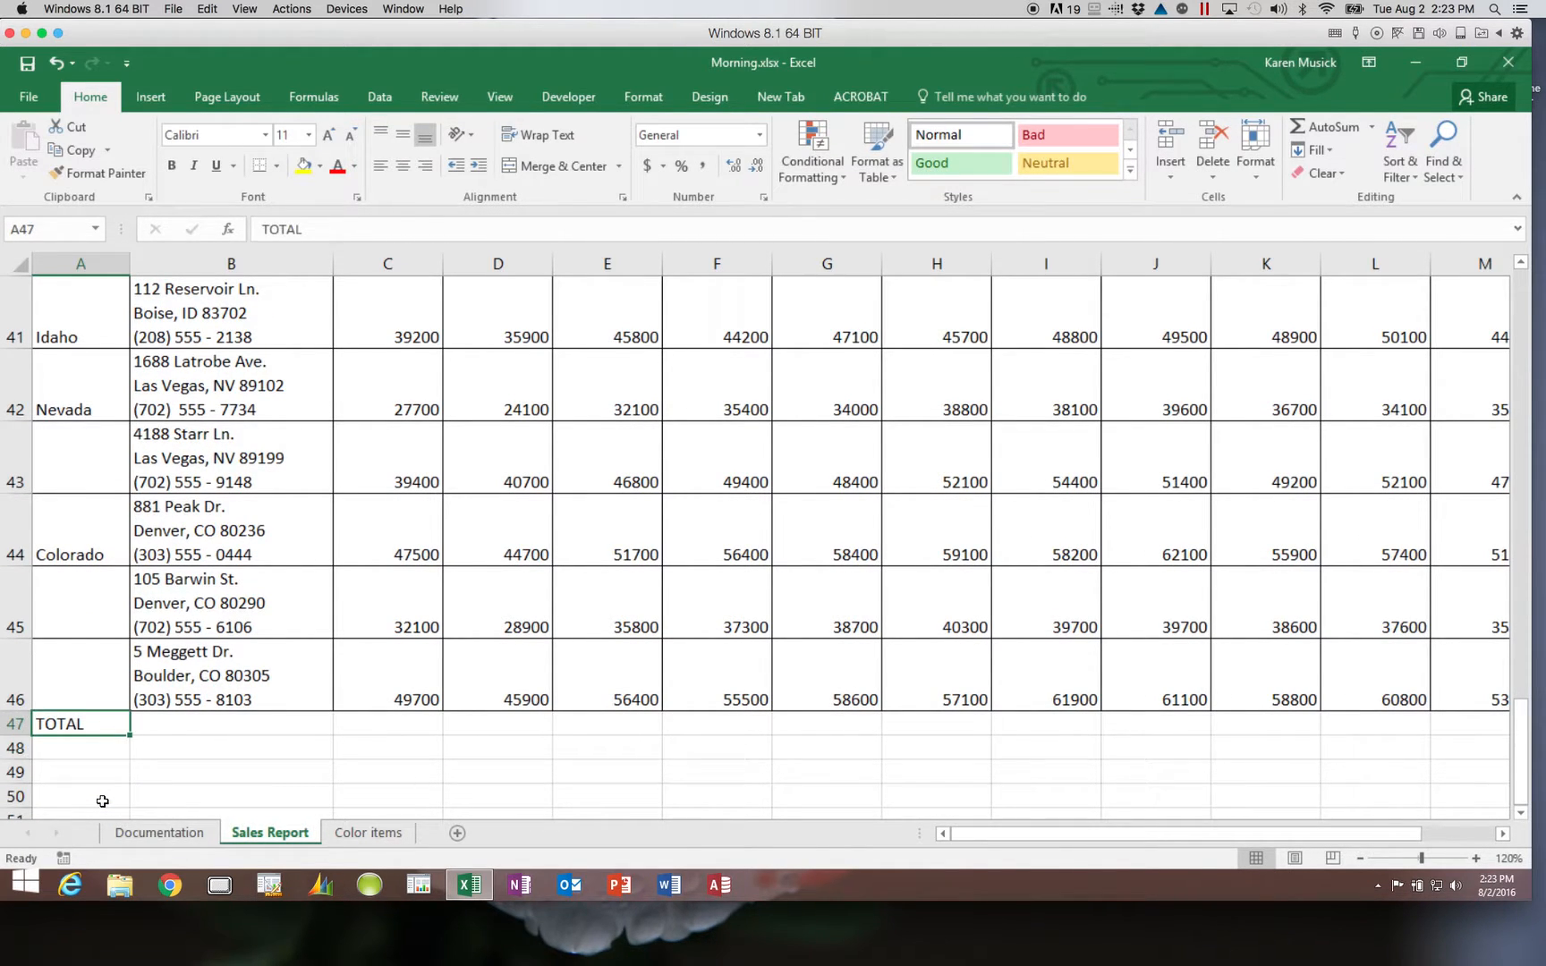
pyautogui.press('Delete')
# - Enter the label TOTAL in cell B47 and sum the January sales in C47 with =SUM(C27:C46)
pyautogui.press('Right')
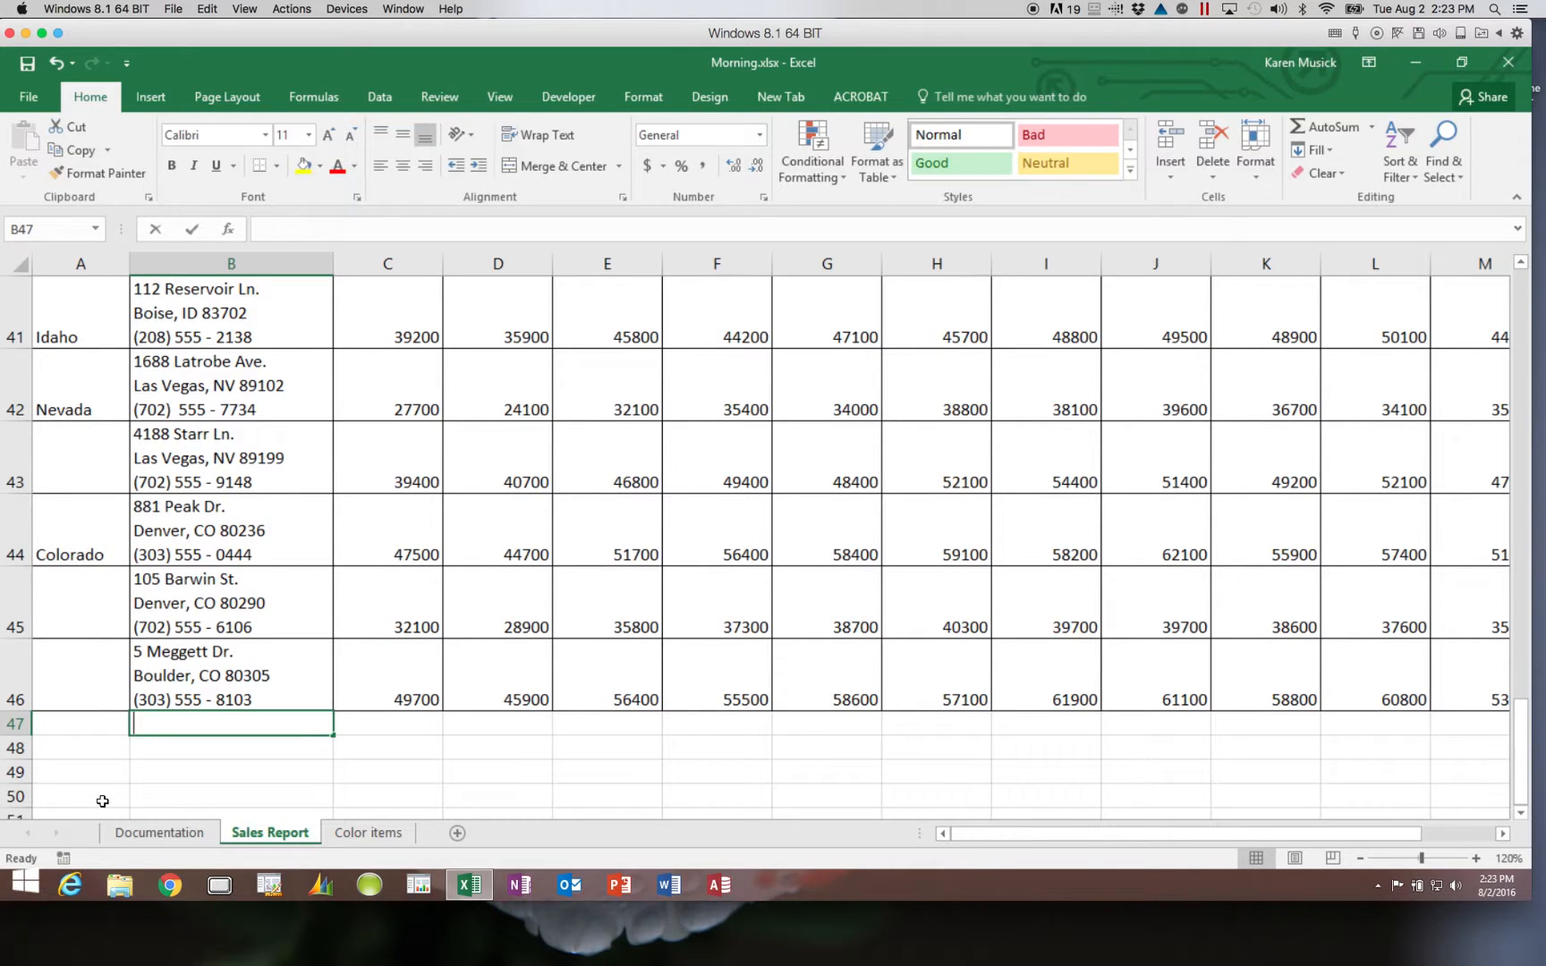
pyautogui.write('TOTAL')
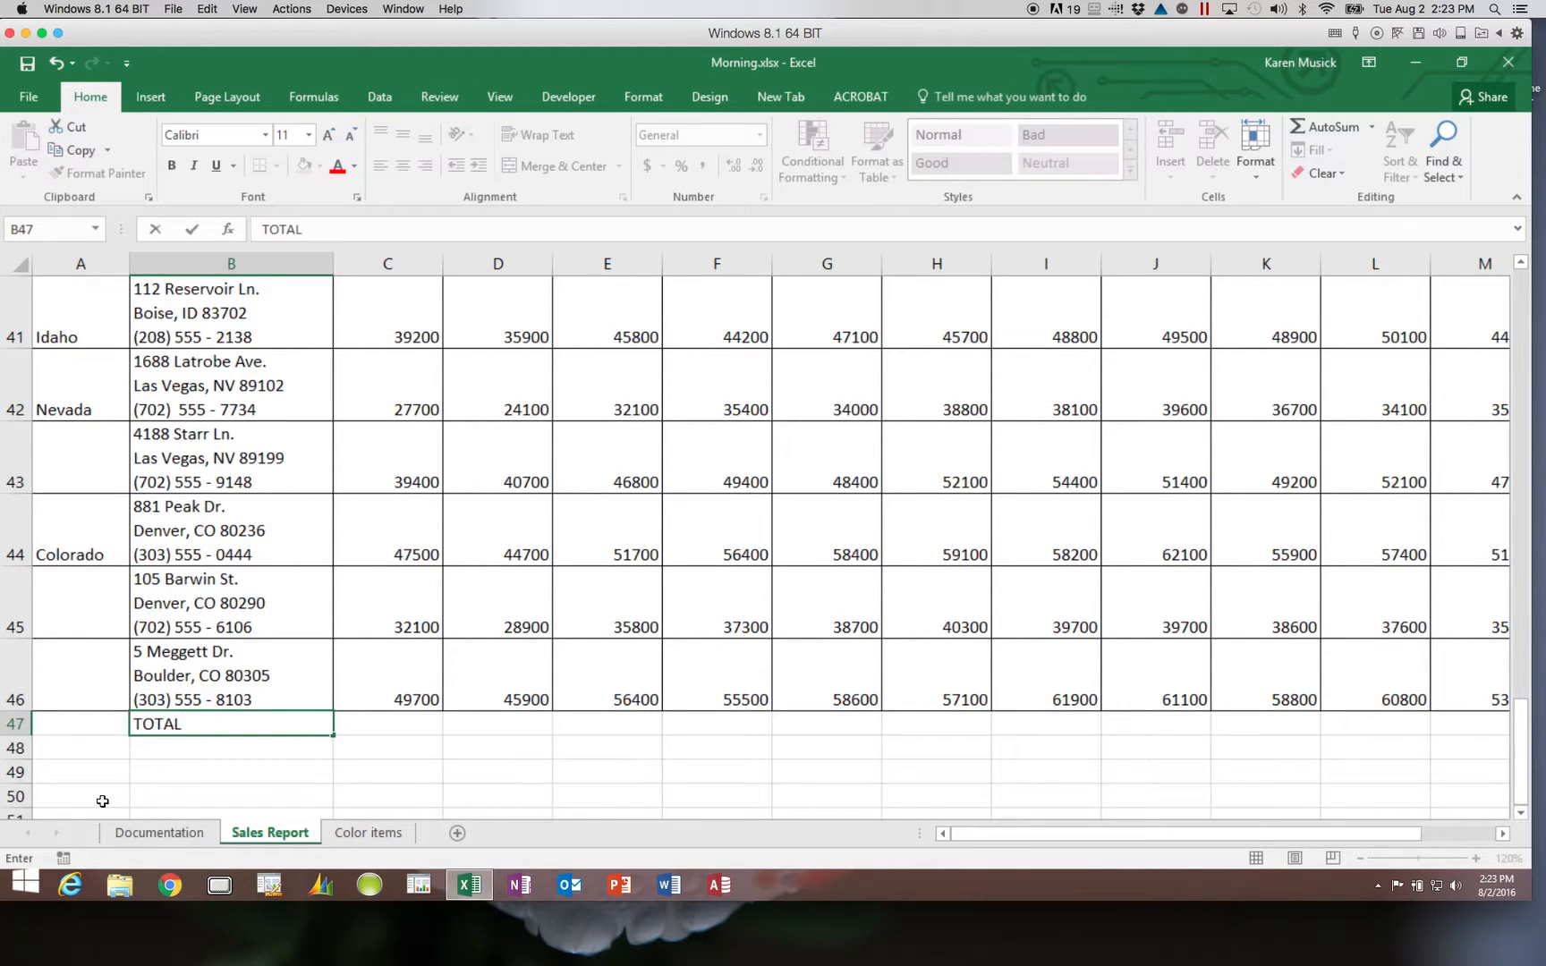
pyautogui.press('Tab')
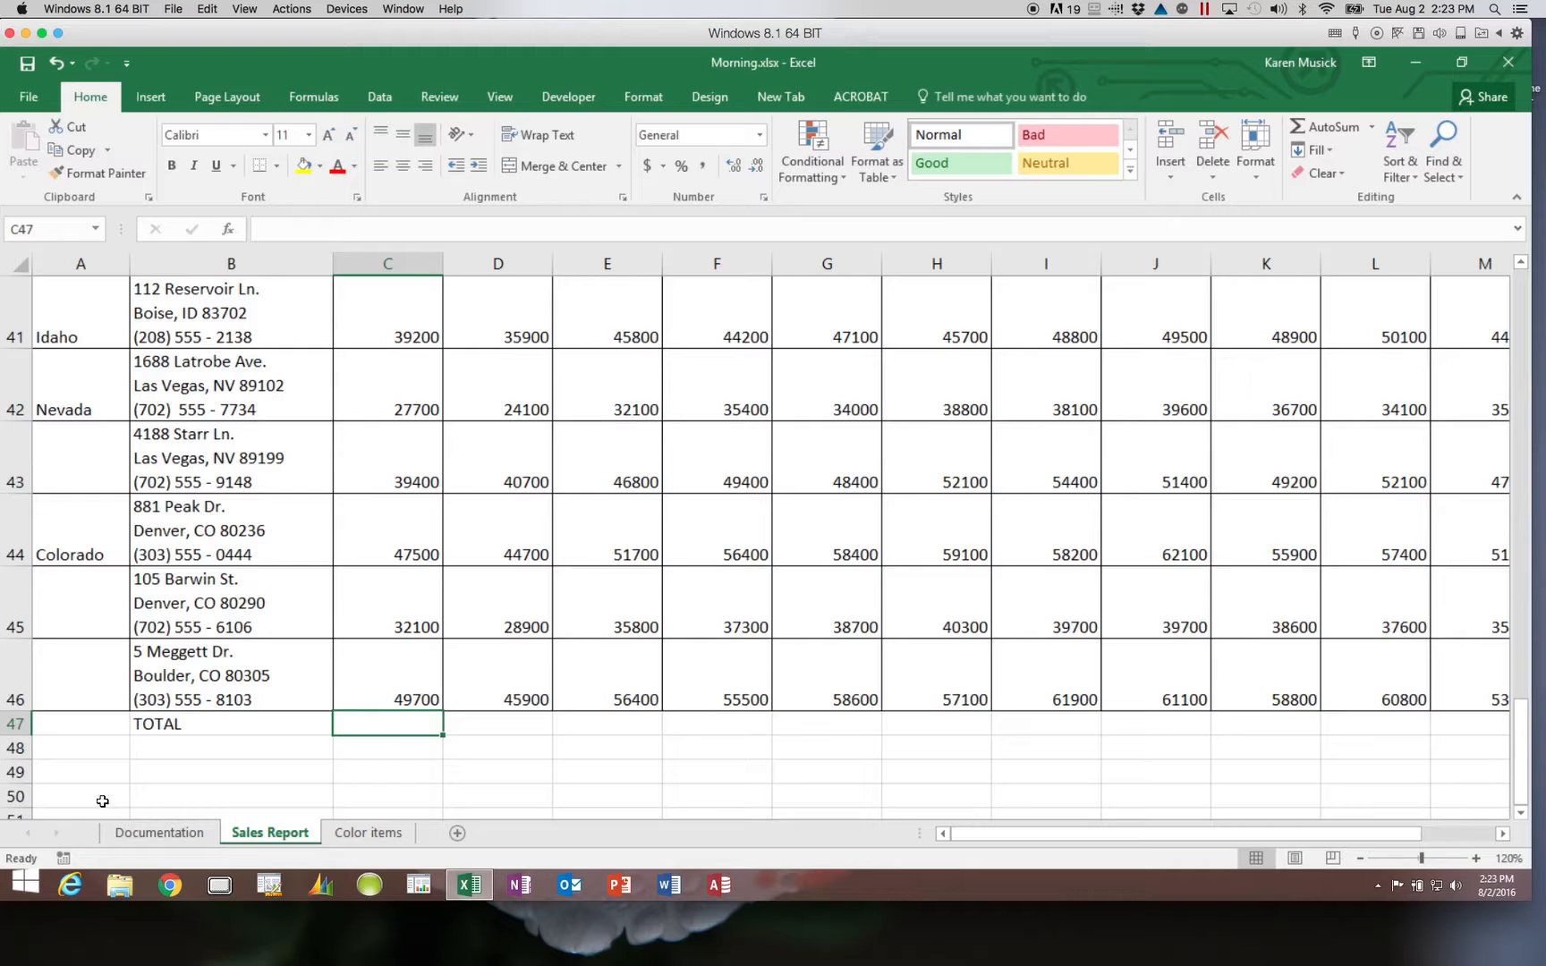
pyautogui.click(1335, 133)
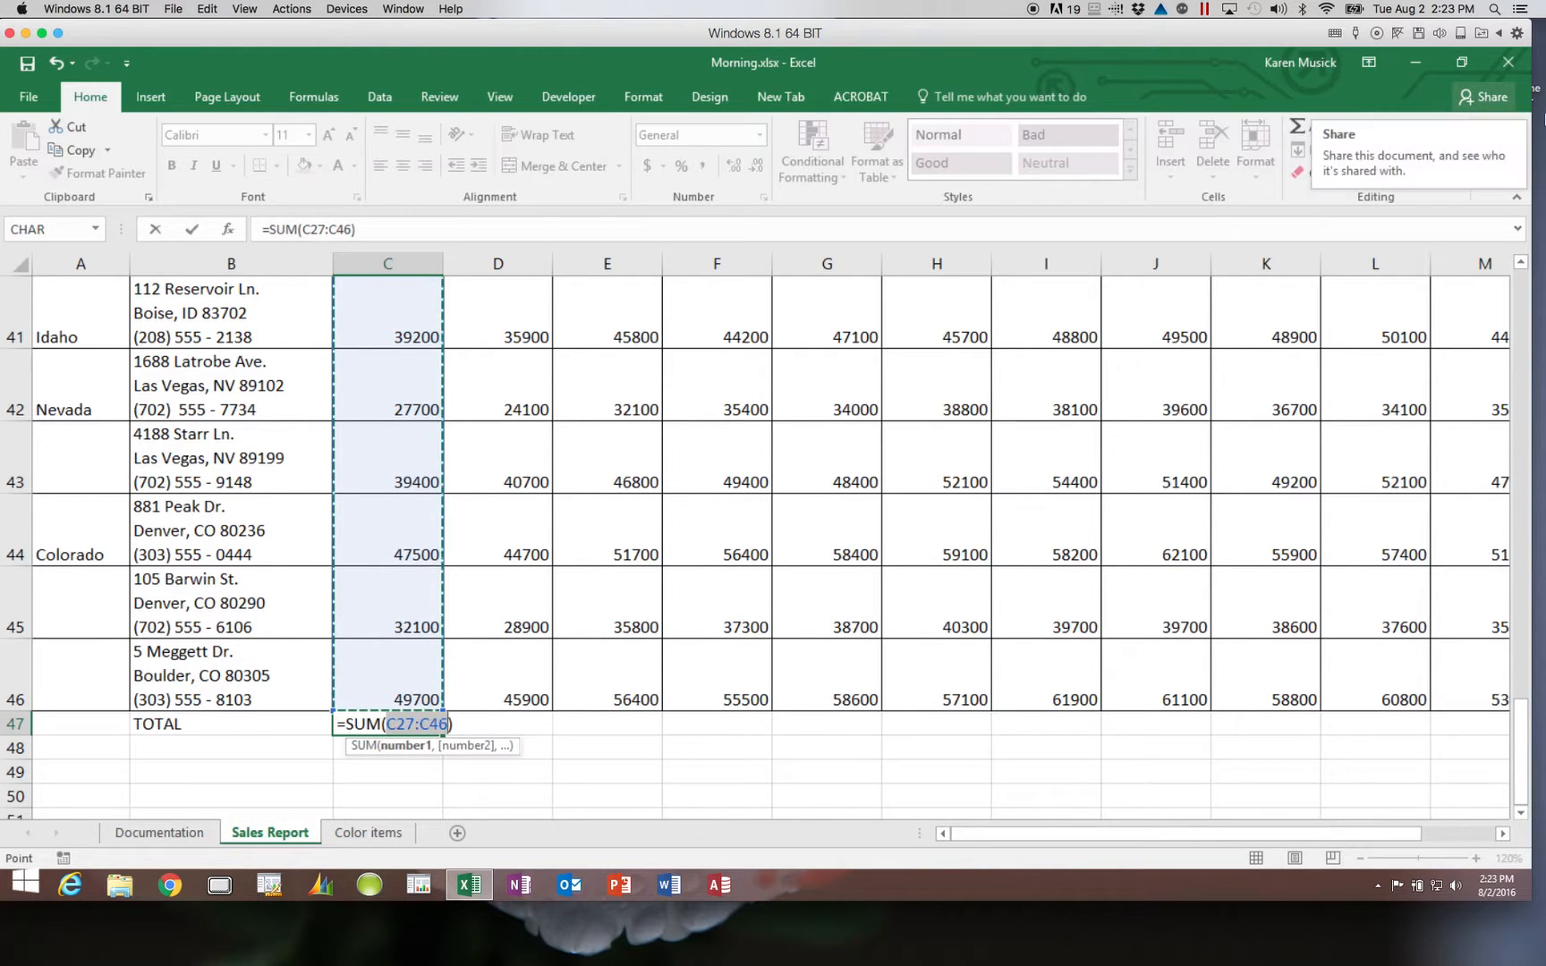
pyautogui.moveTo(1520, 729); pyautogui.dragTo(1541, 777)
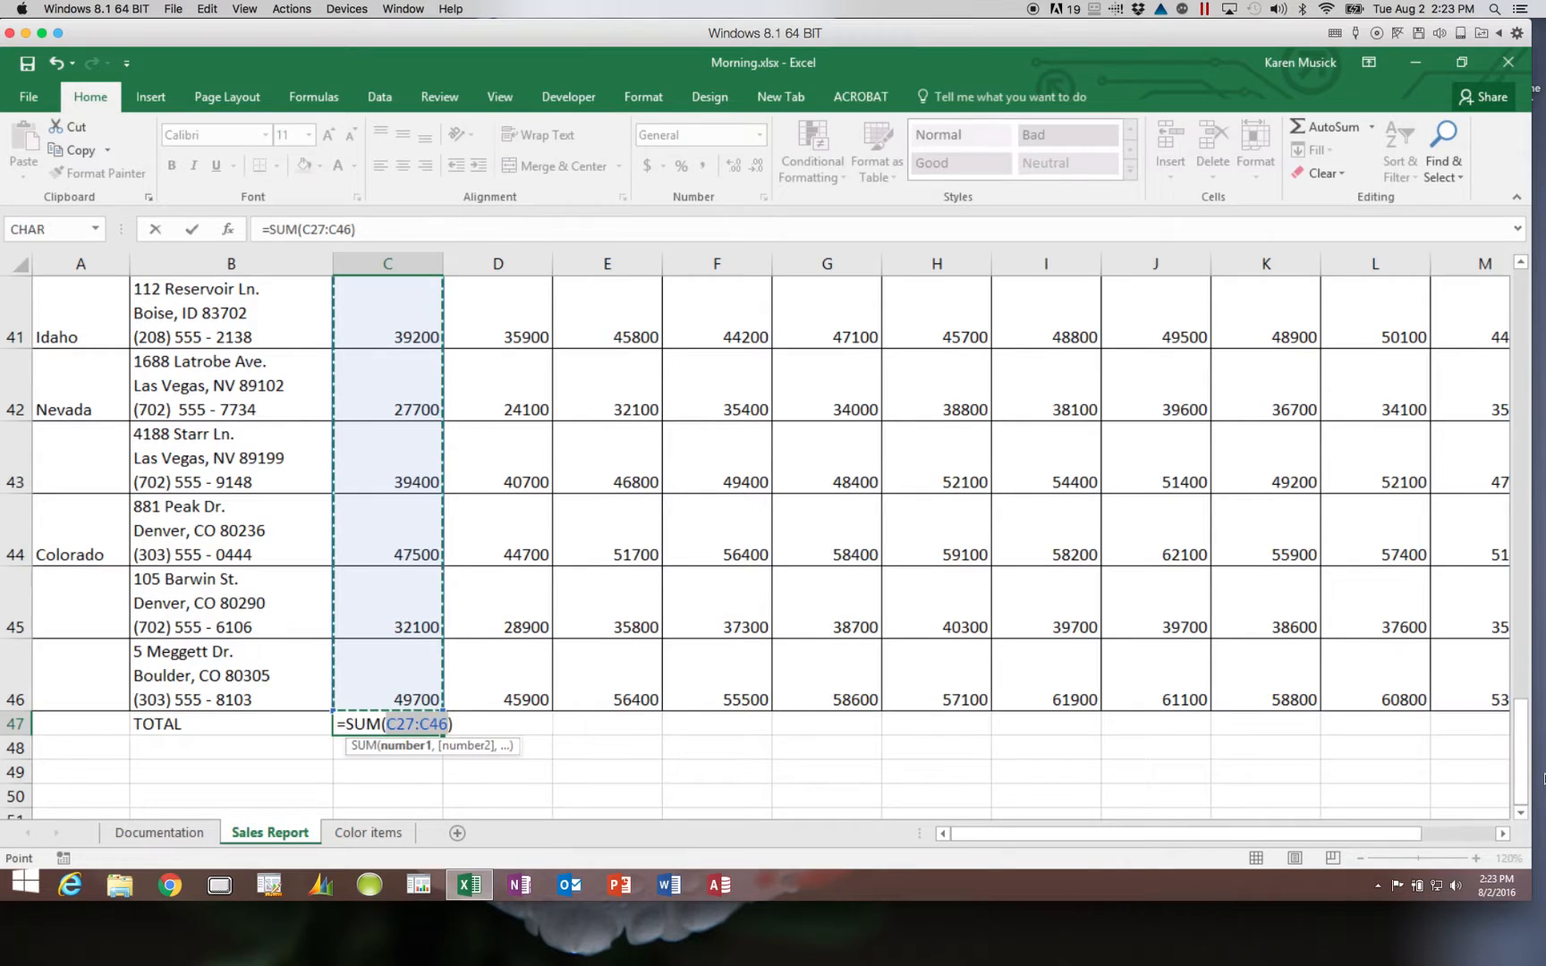
pyautogui.press('Return')
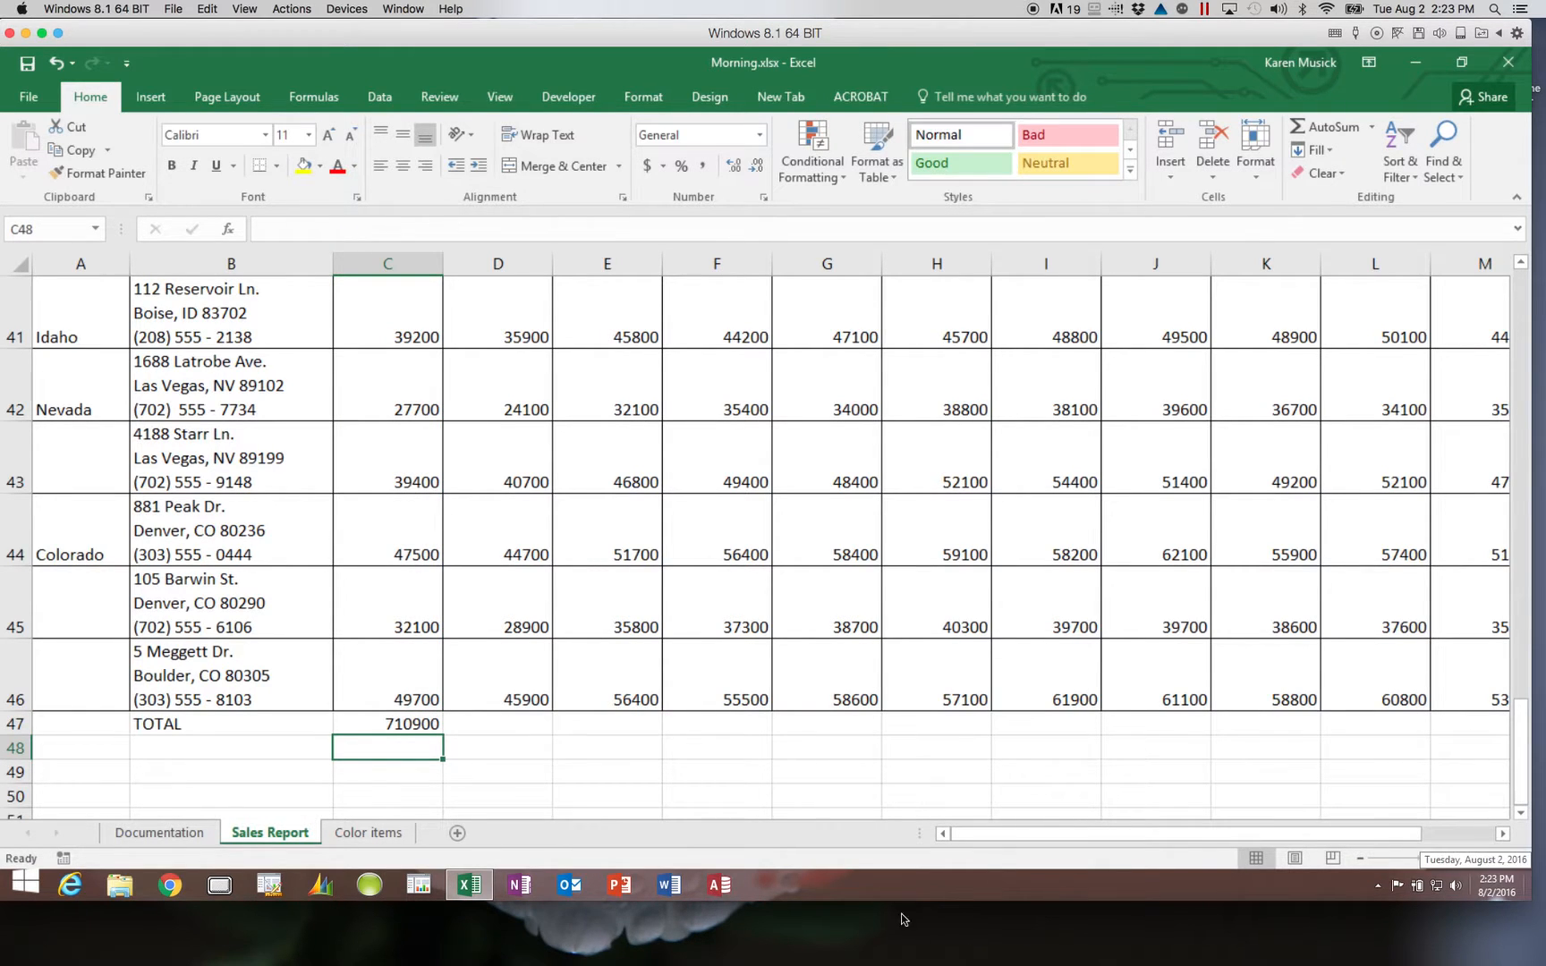
# - Copy the January total formula from C47 across the remaining months and the TOTAL column in D47:O47
pyautogui.click(409, 717)
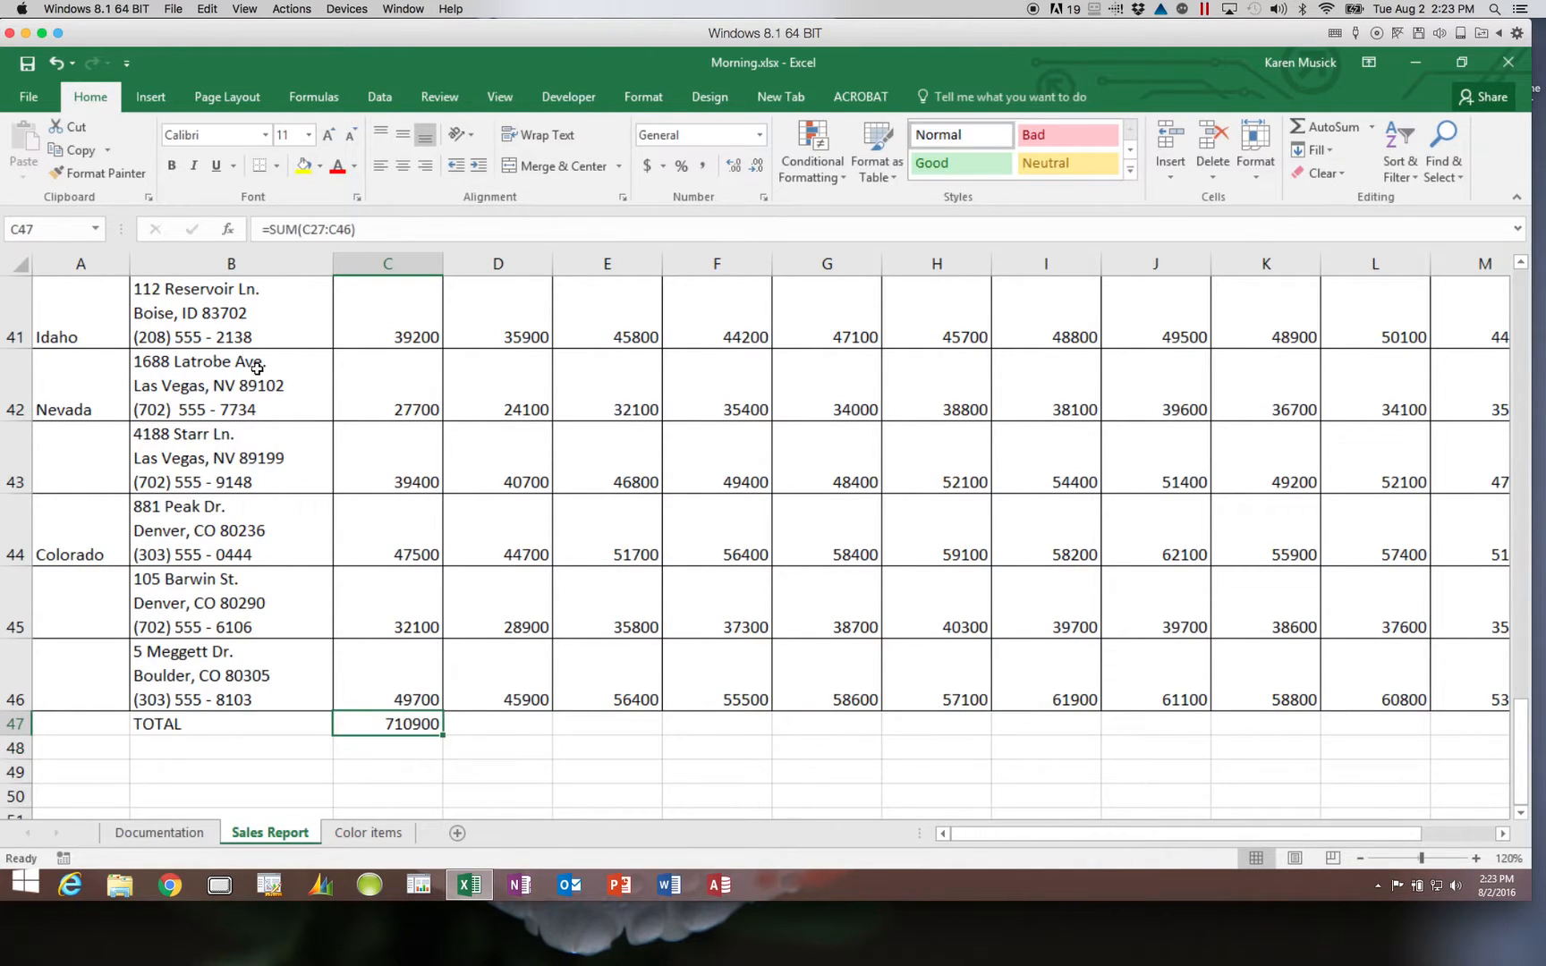
pyautogui.click(75, 152)
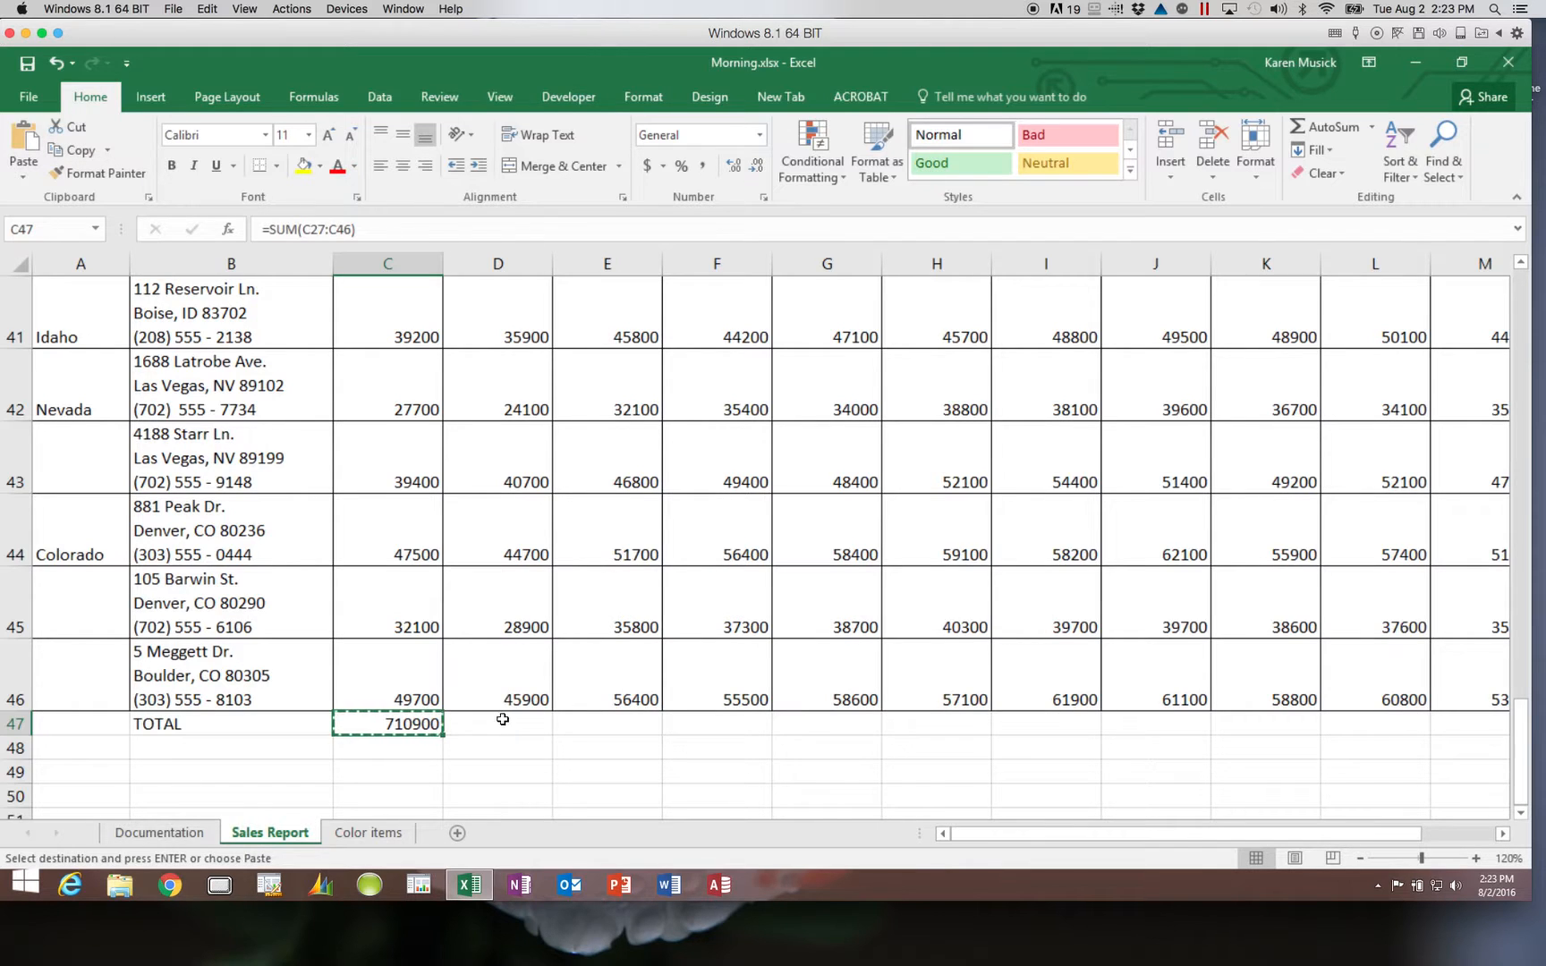
pyautogui.moveTo(500, 720); pyautogui.dragTo(1403, 729)
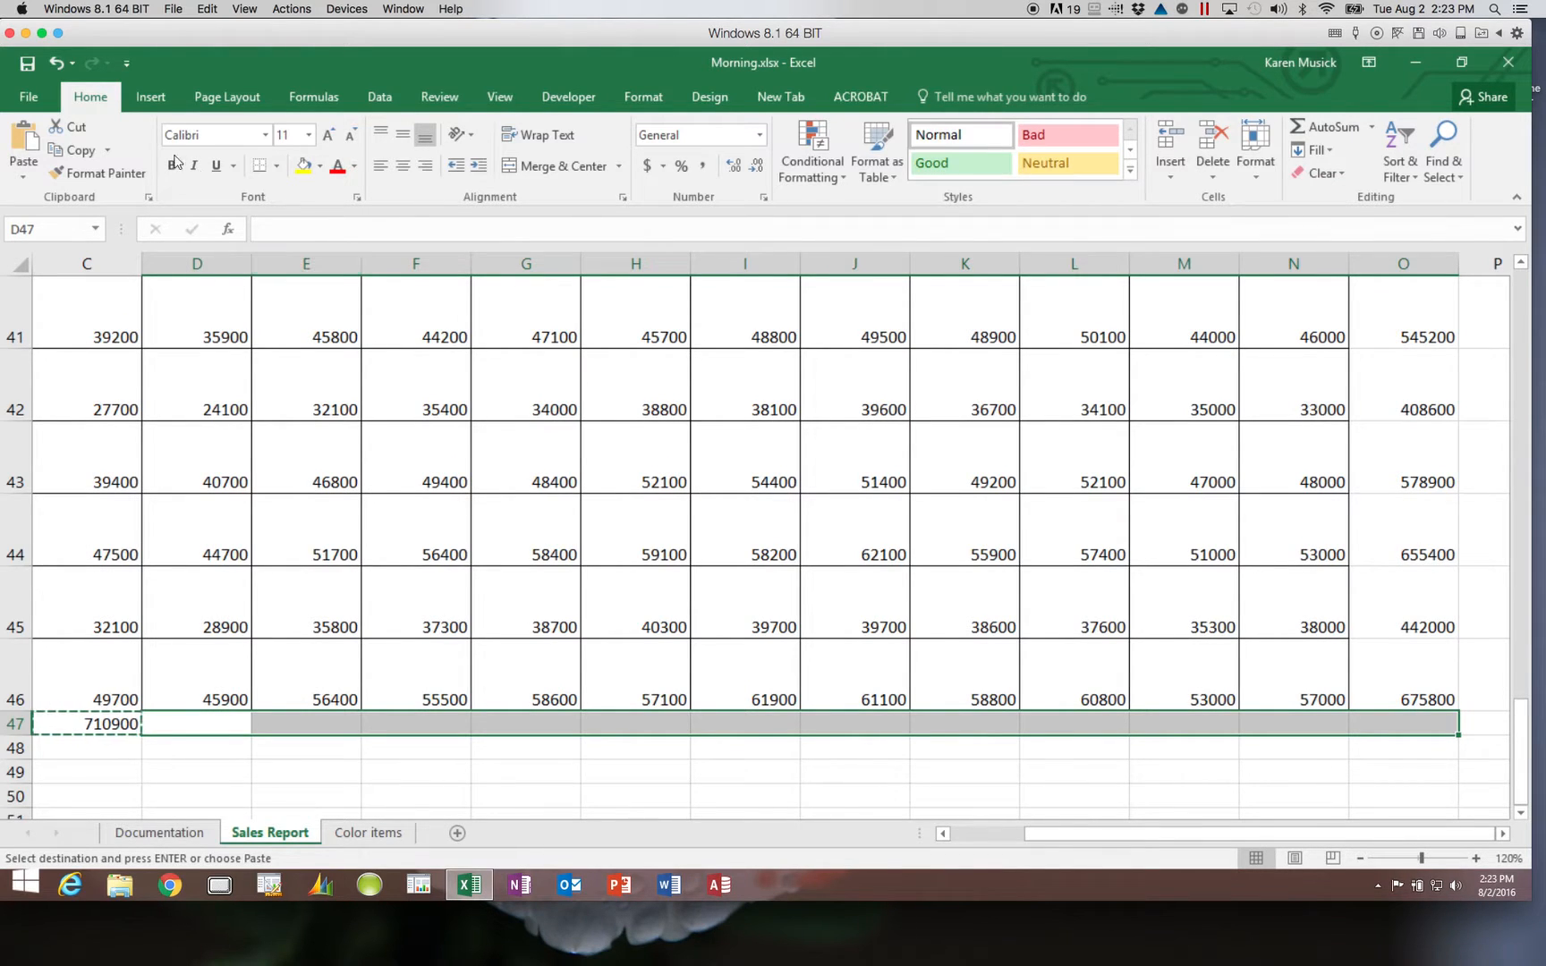
pyautogui.click(27, 143)
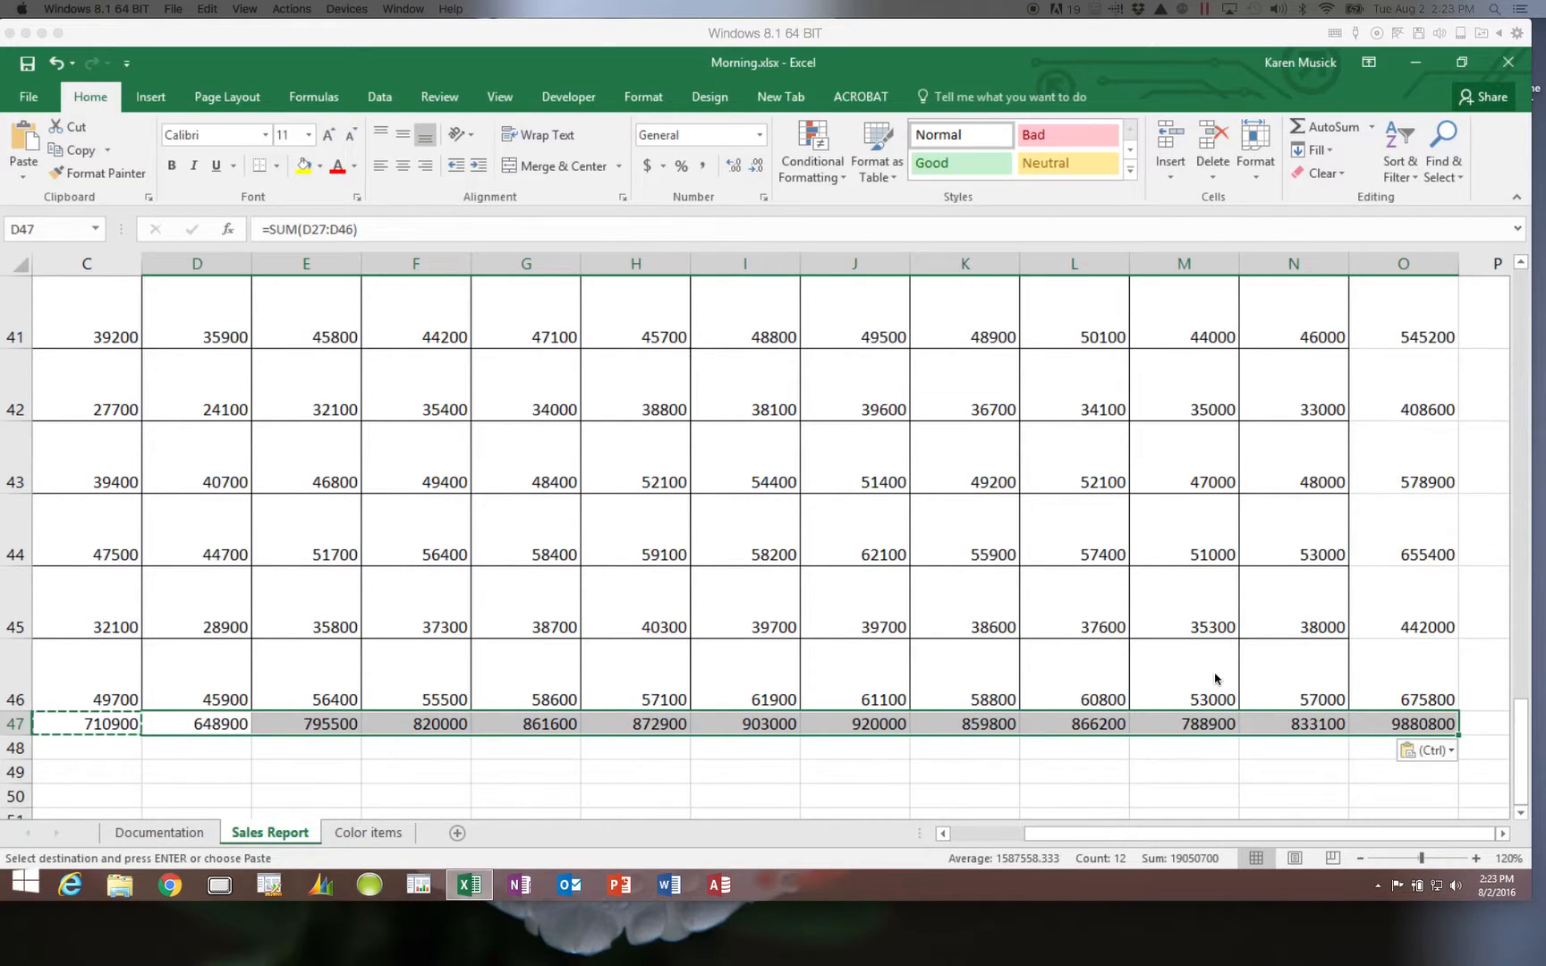
# - Format the Gross Sales figures in C6:E6 as Accounting with dollar signs and no decimal places
pyautogui.moveTo(1519, 771); pyautogui.dragTo(1525, 358)
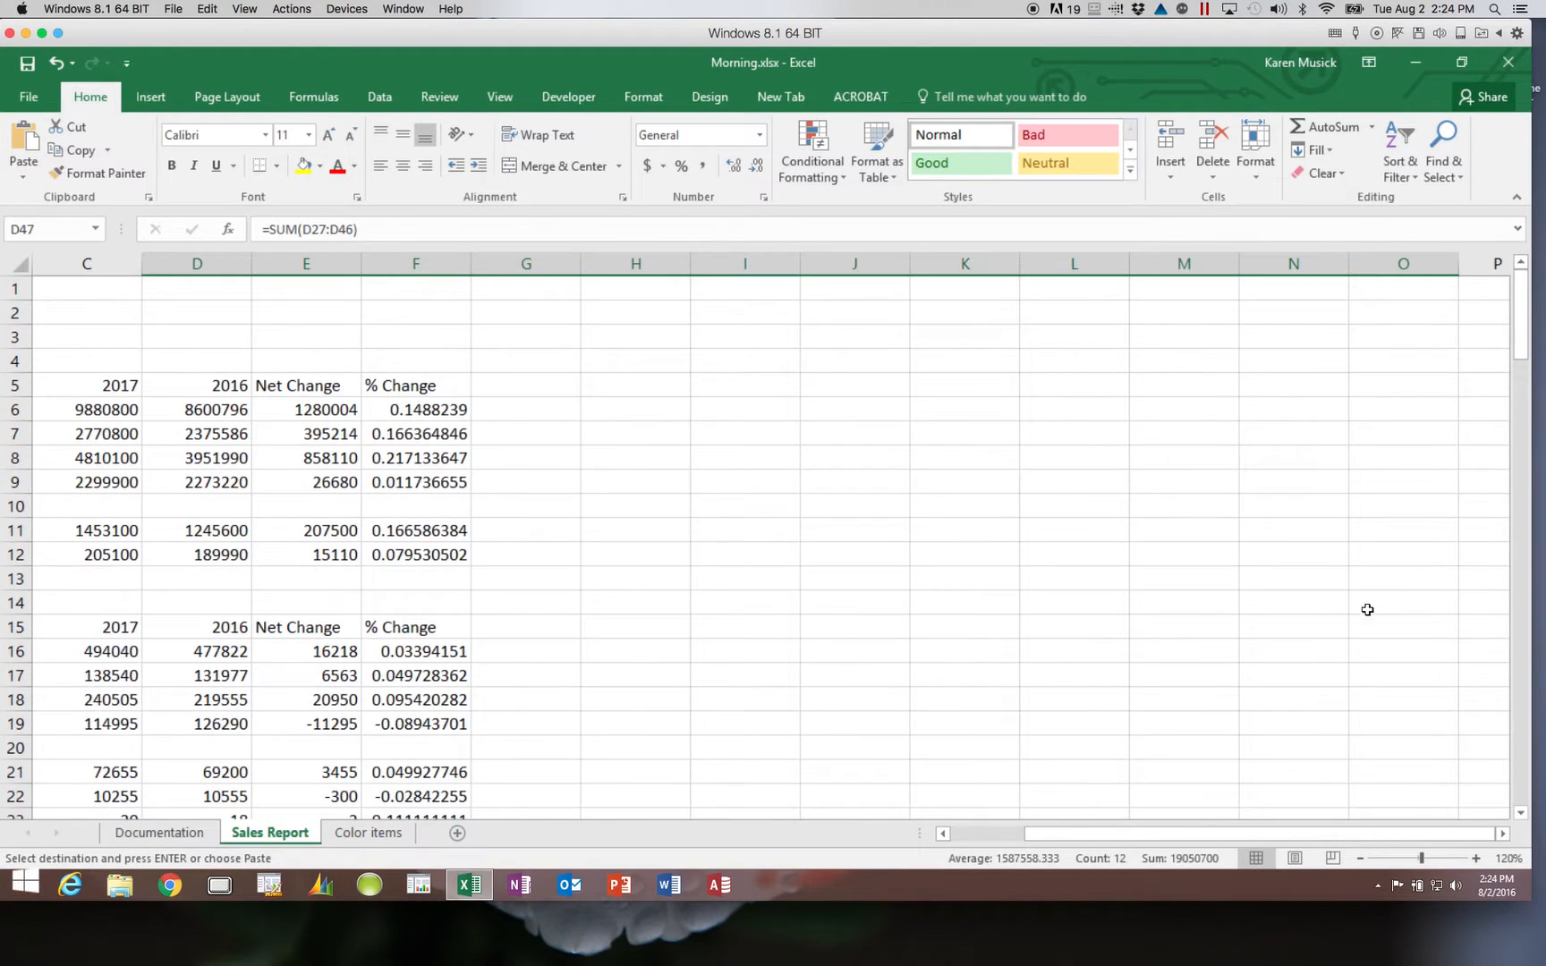
pyautogui.moveTo(1121, 837); pyautogui.dragTo(1002, 832)
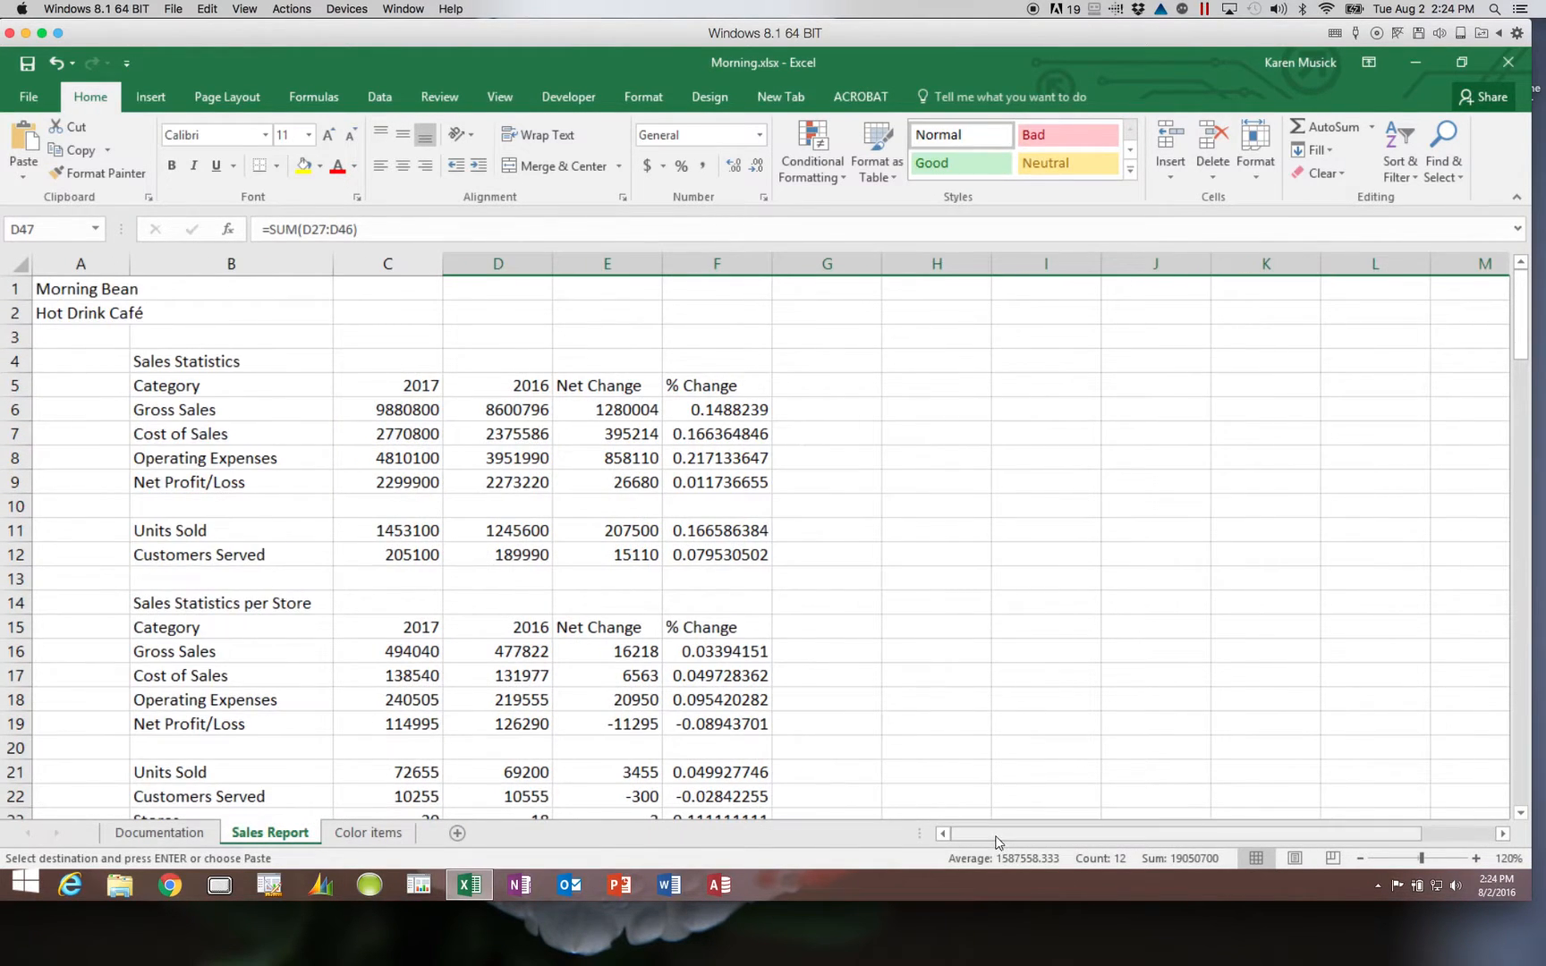
pyautogui.click(399, 412)
pyautogui.moveTo(400, 413); pyautogui.dragTo(595, 413)
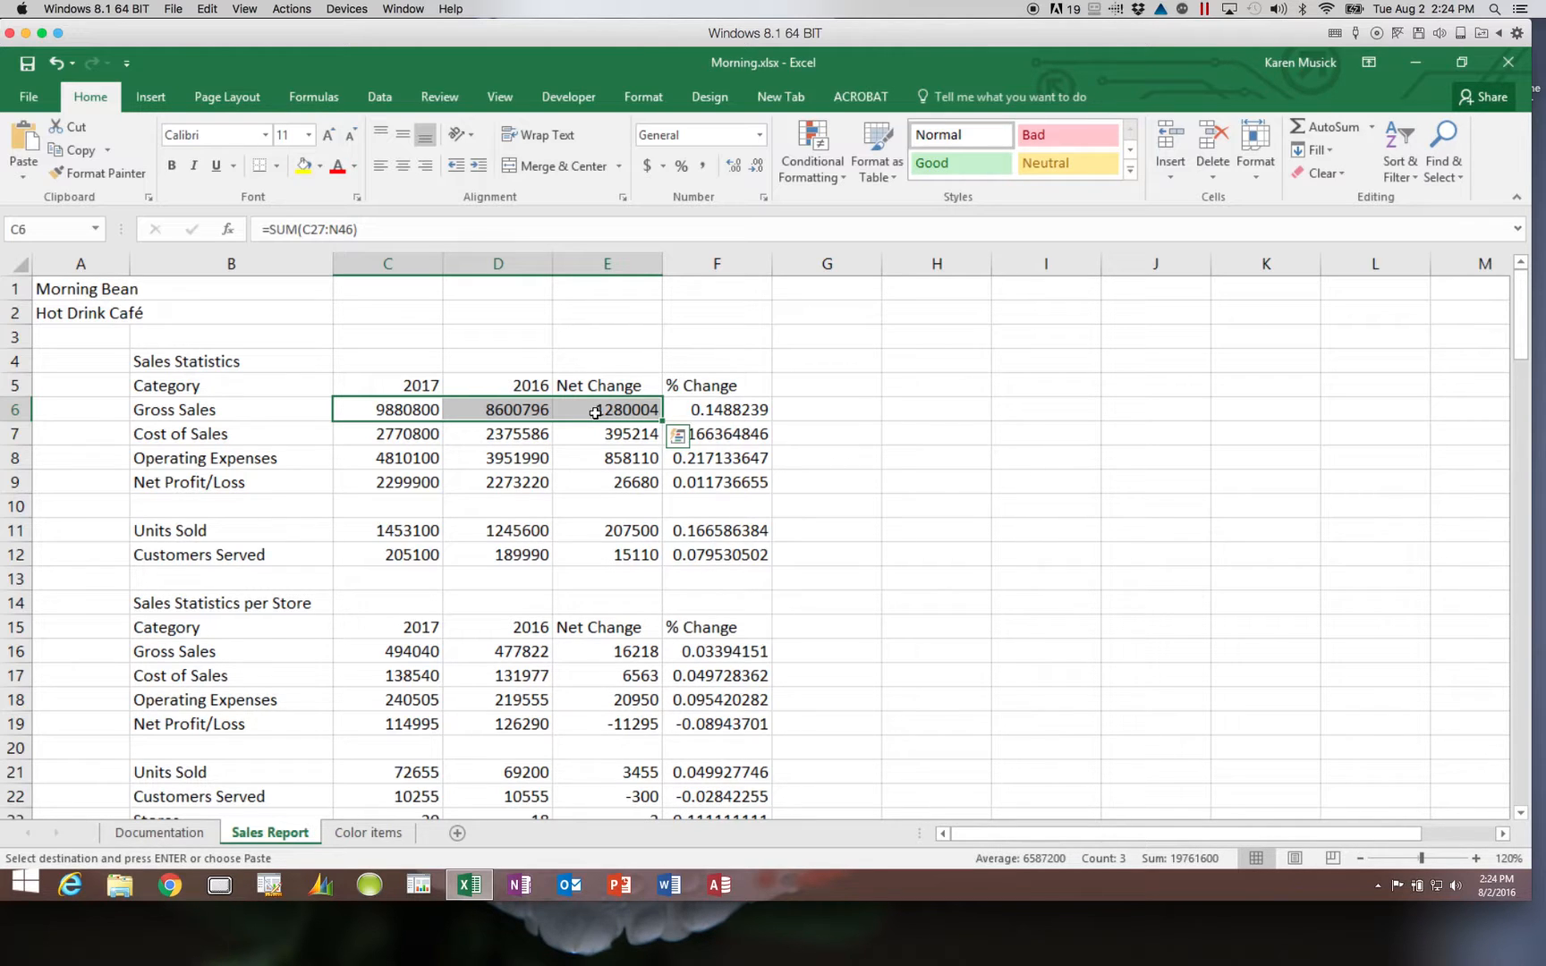
pyautogui.click(648, 169)
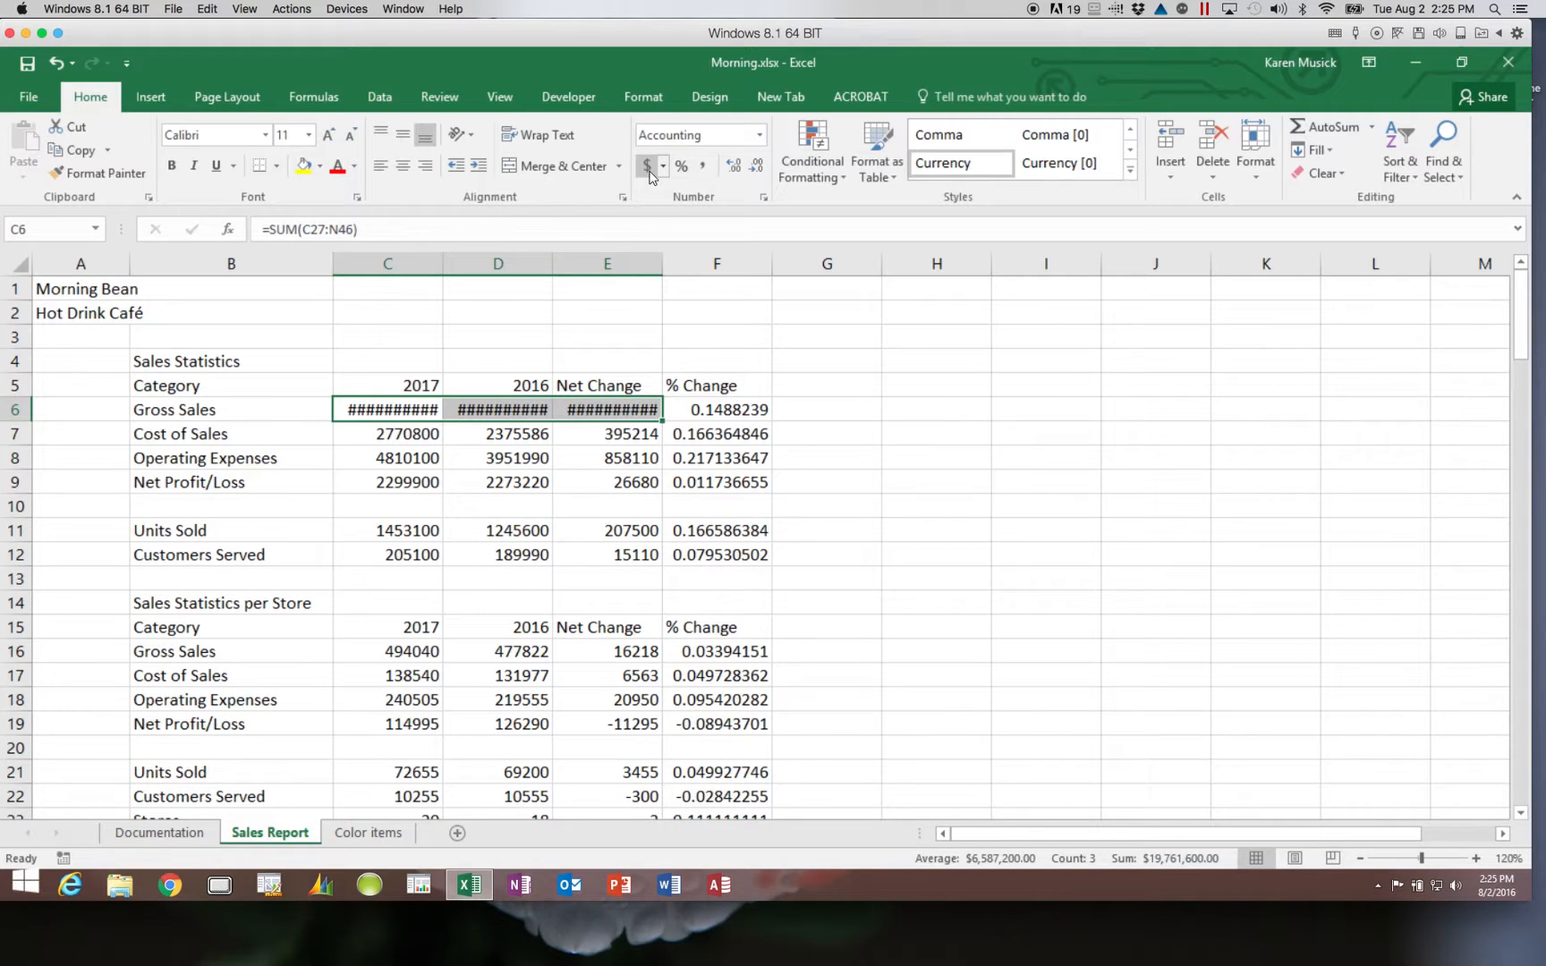
pyautogui.click(753, 170)
pyautogui.click(753, 170)
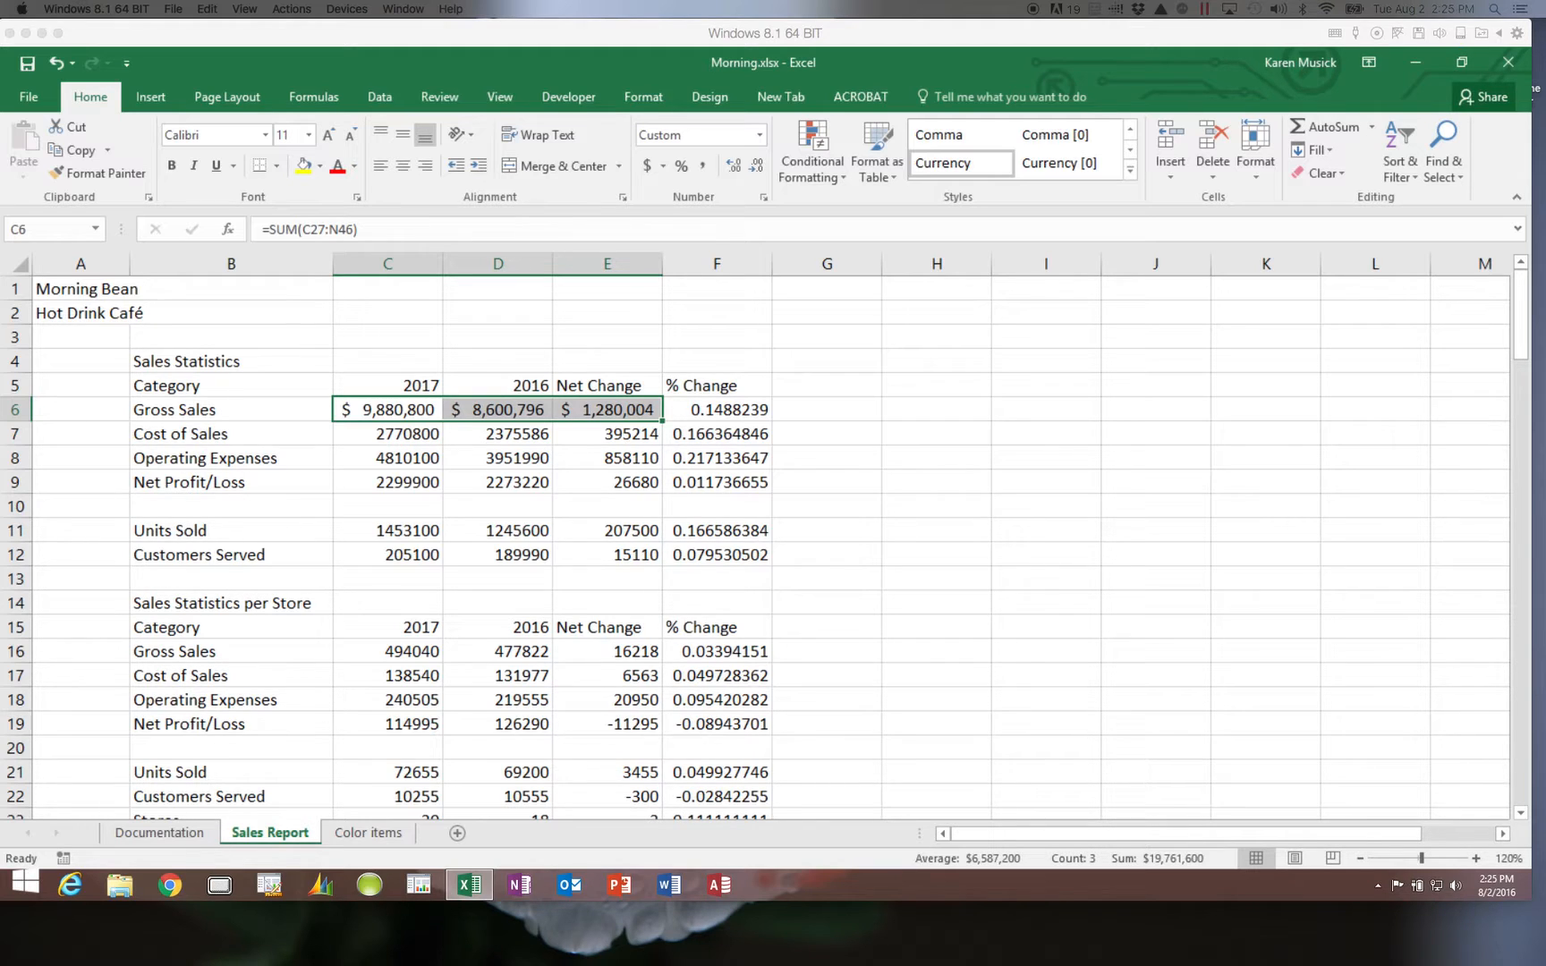
# - Format the Cost of Sales, Operating Expenses and Net Profit/Loss figures in C7:E9 in Comma style with no decimal places
pyautogui.click(408, 438)
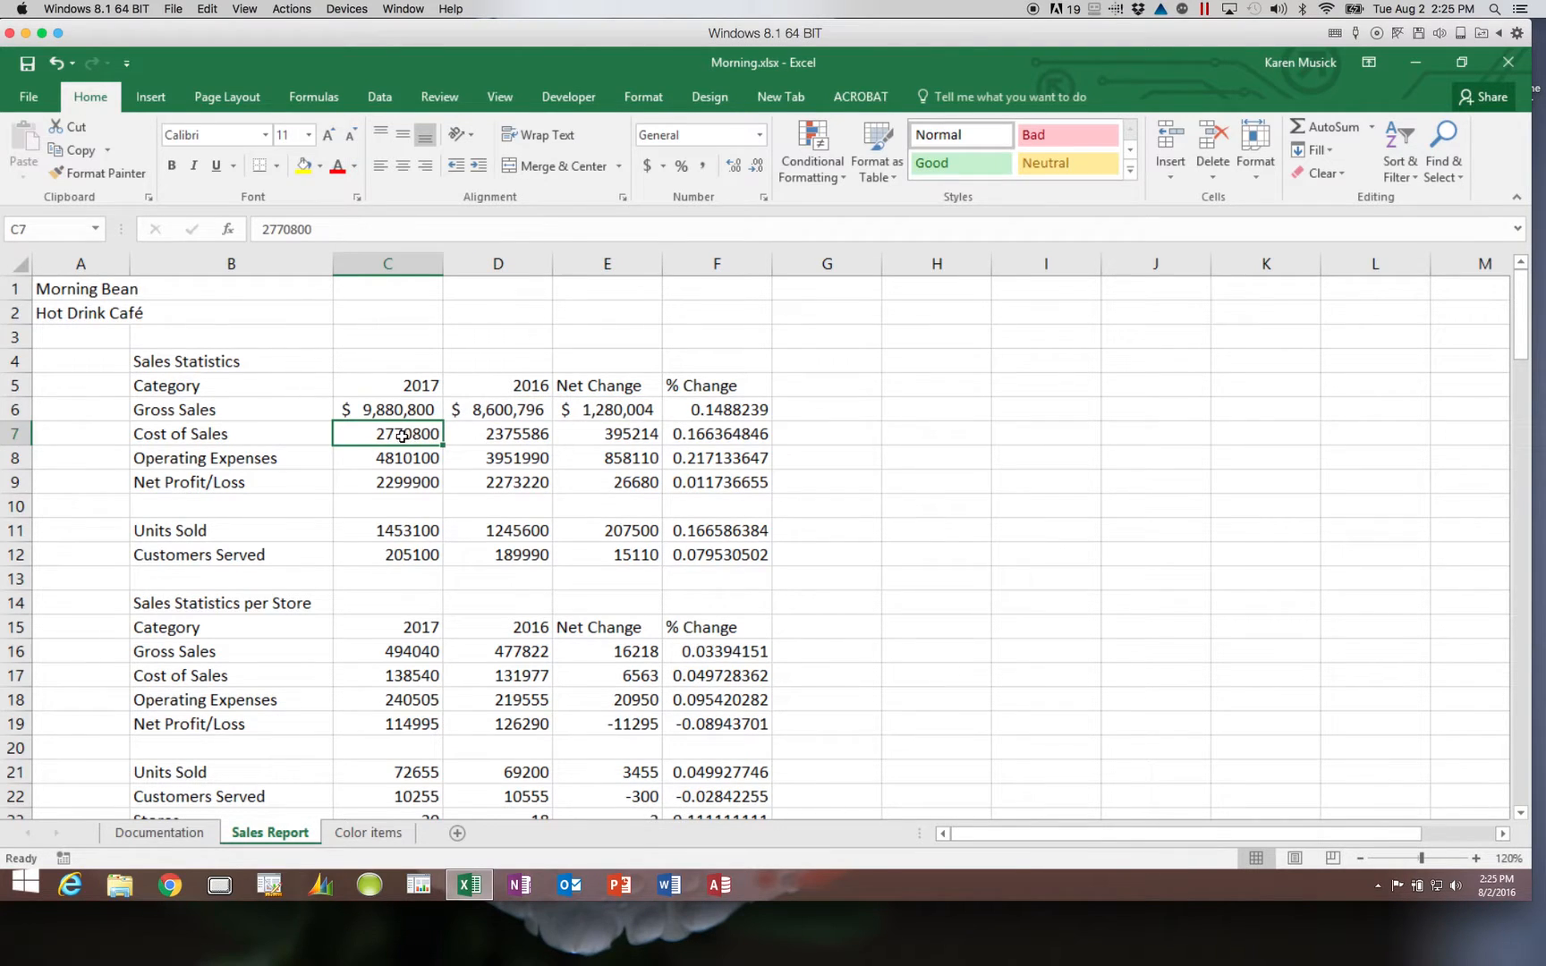
pyautogui.moveTo(409, 438); pyautogui.dragTo(581, 477)
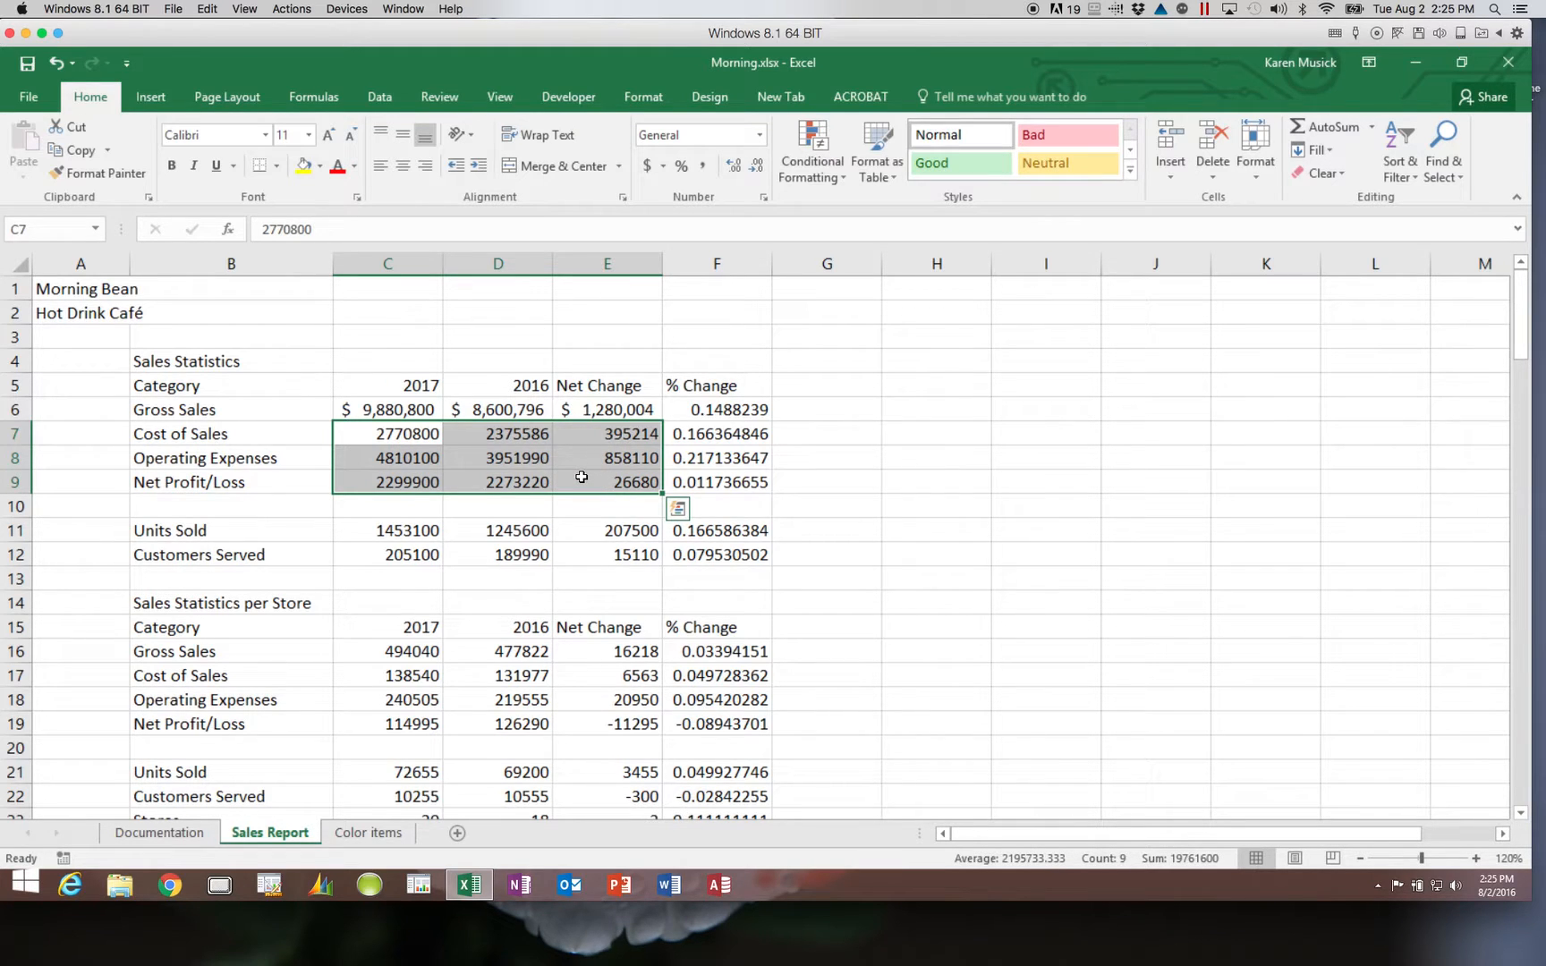
pyautogui.click(706, 168)
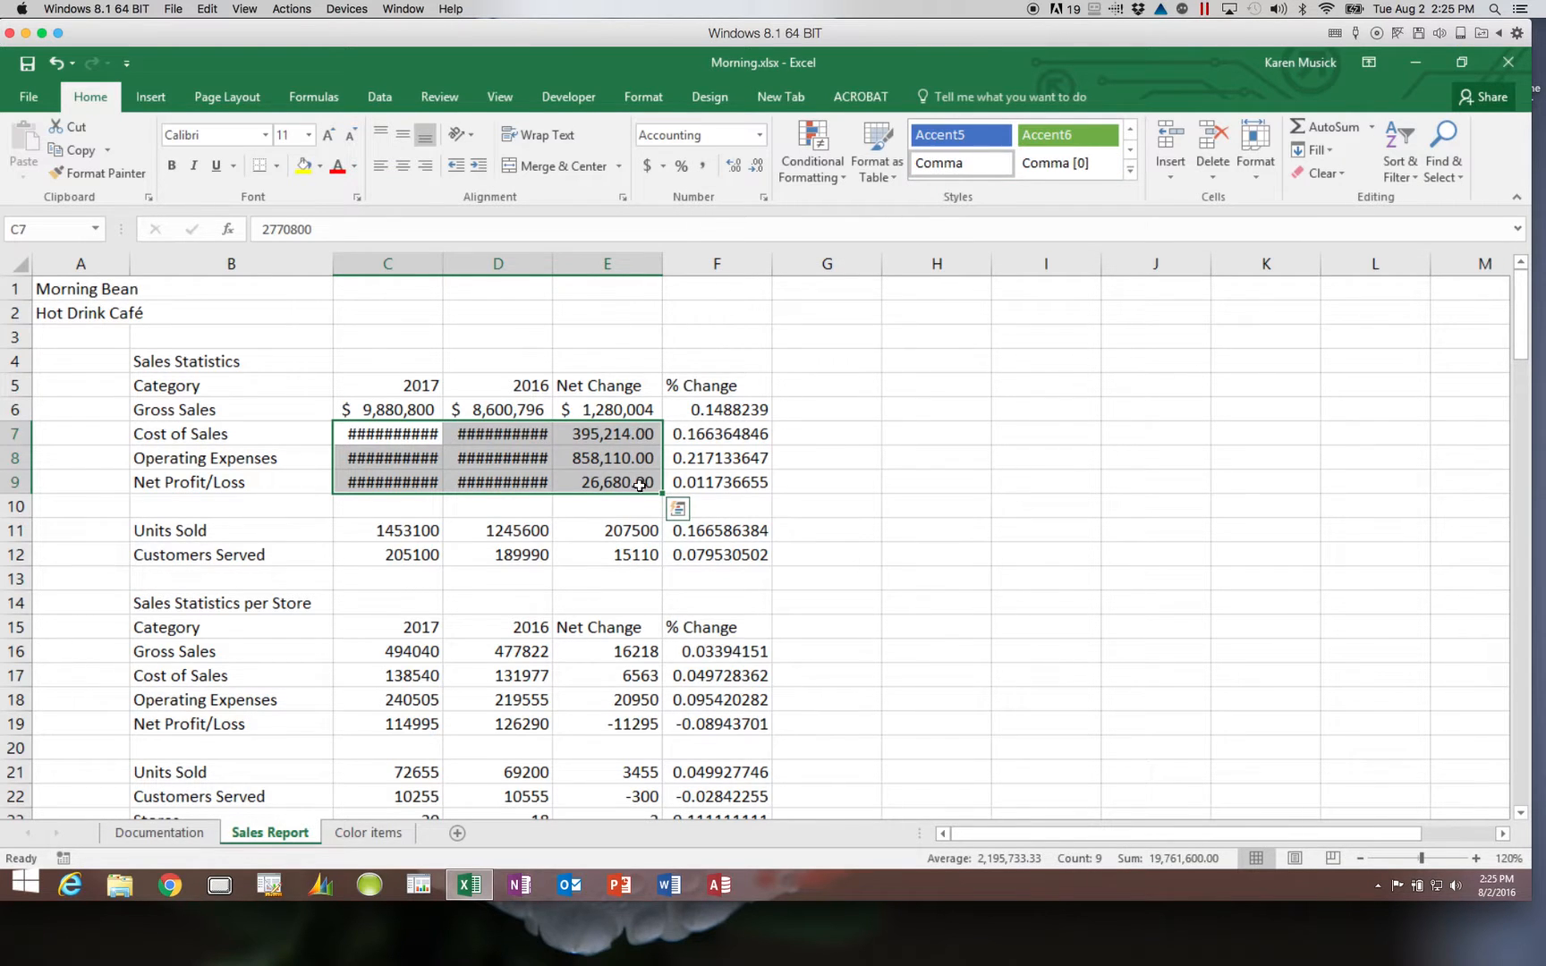
pyautogui.click(756, 170)
pyautogui.click(756, 170)
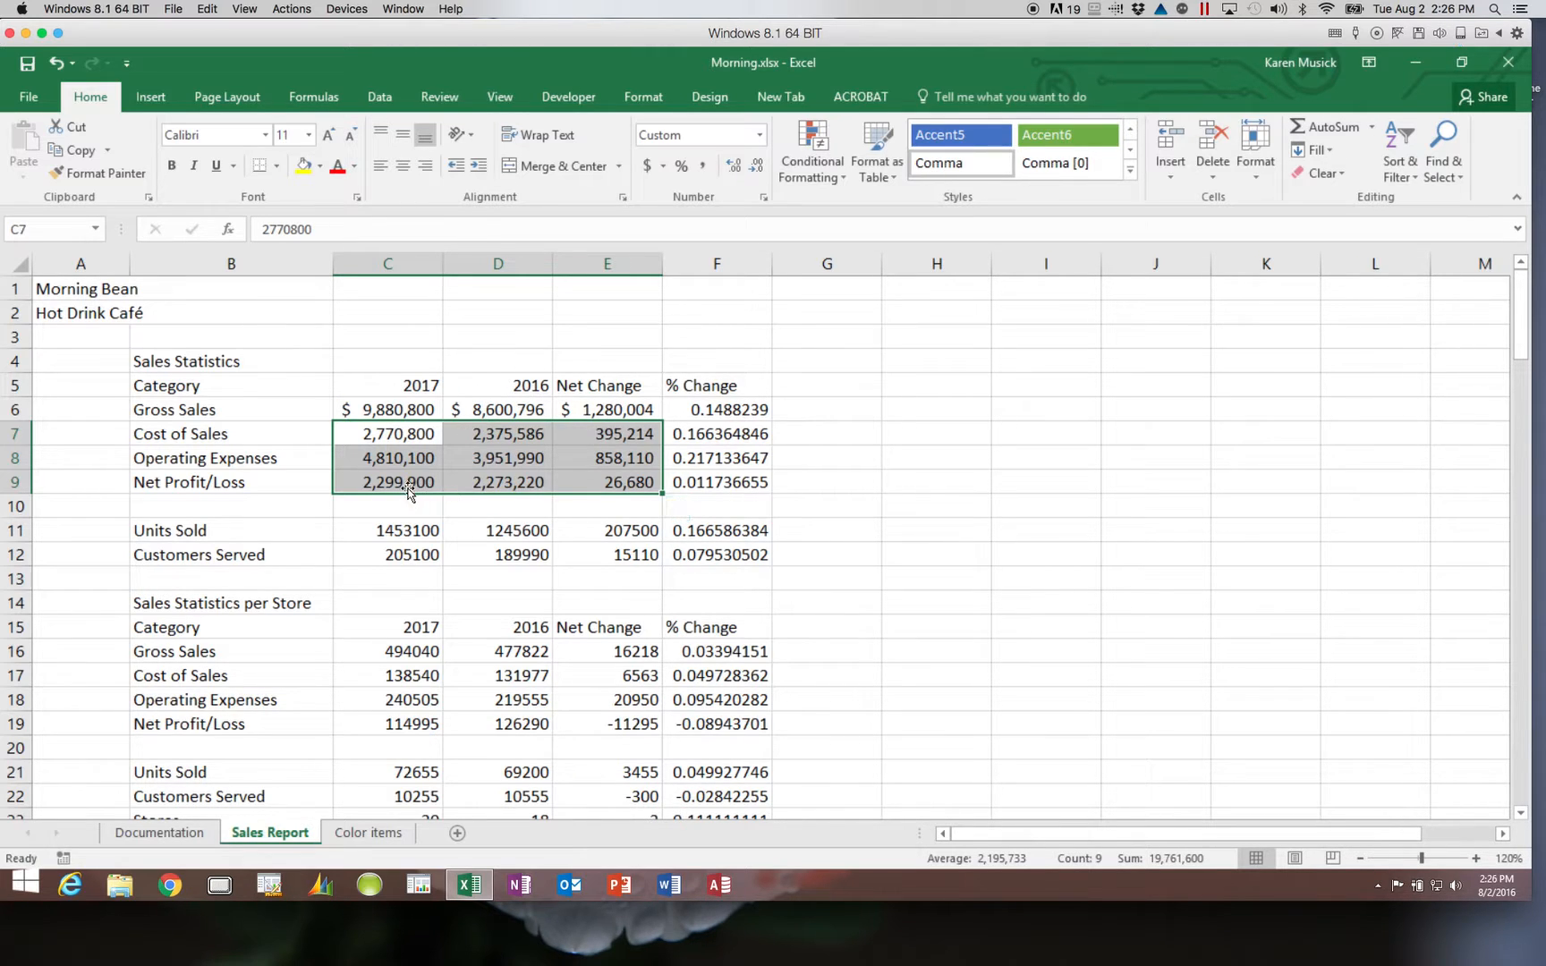
# - Format the Net Profit/Loss figures in C9:E9 as Accounting with dollar signs and no decimal places
pyautogui.moveTo(407, 487); pyautogui.dragTo(623, 483)
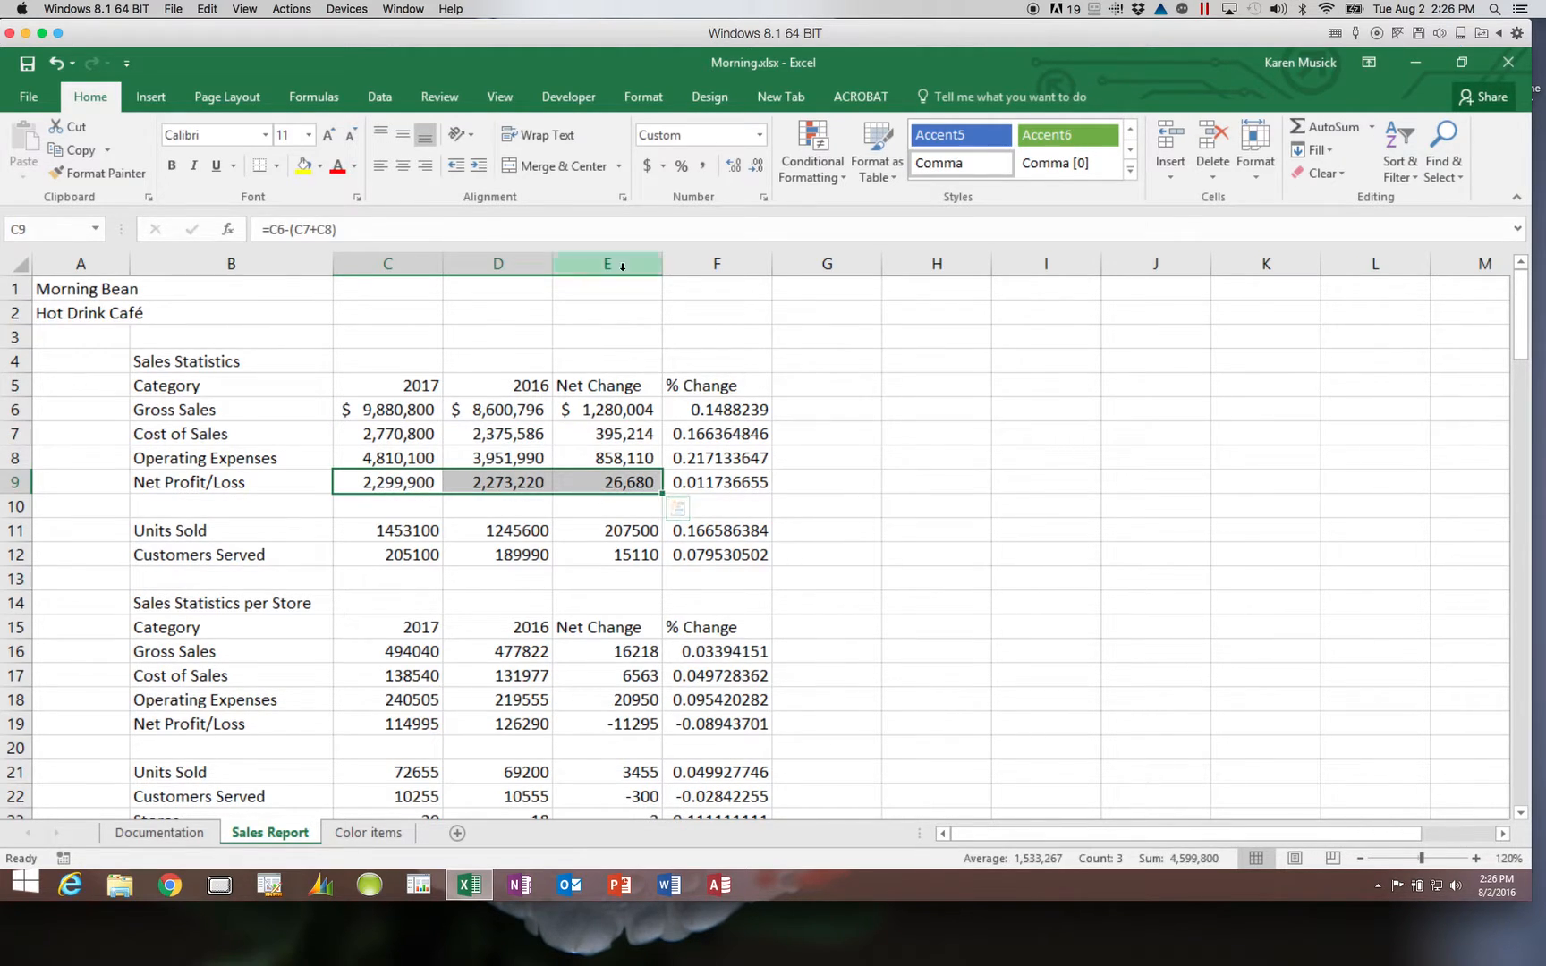
pyautogui.click(647, 166)
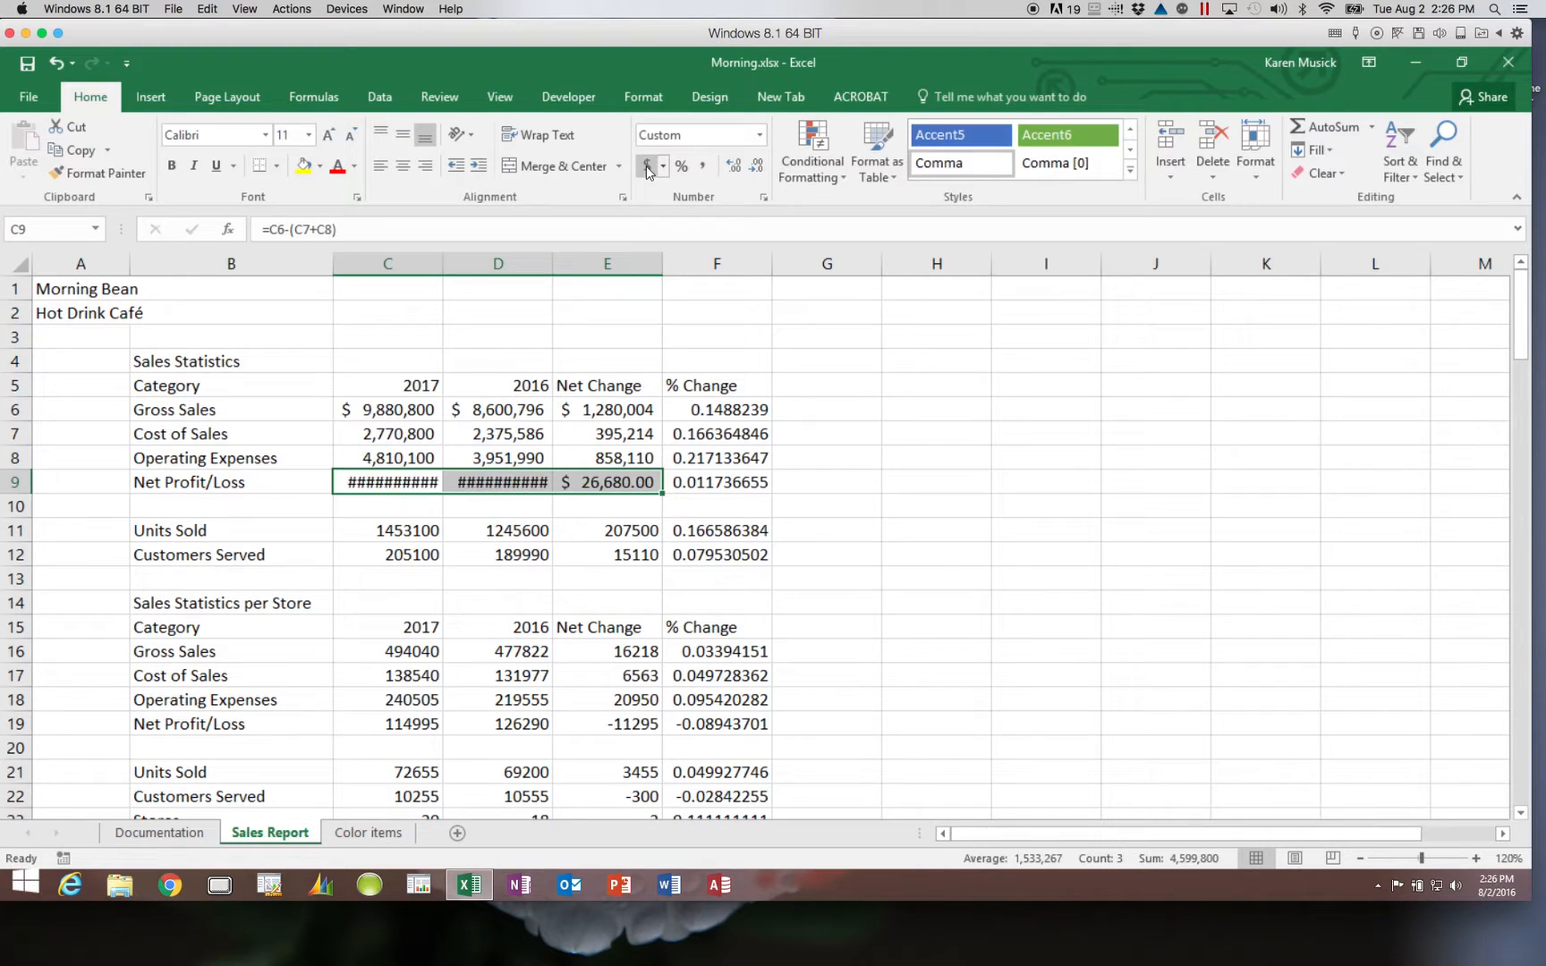
pyautogui.click(760, 166)
pyautogui.click(761, 167)
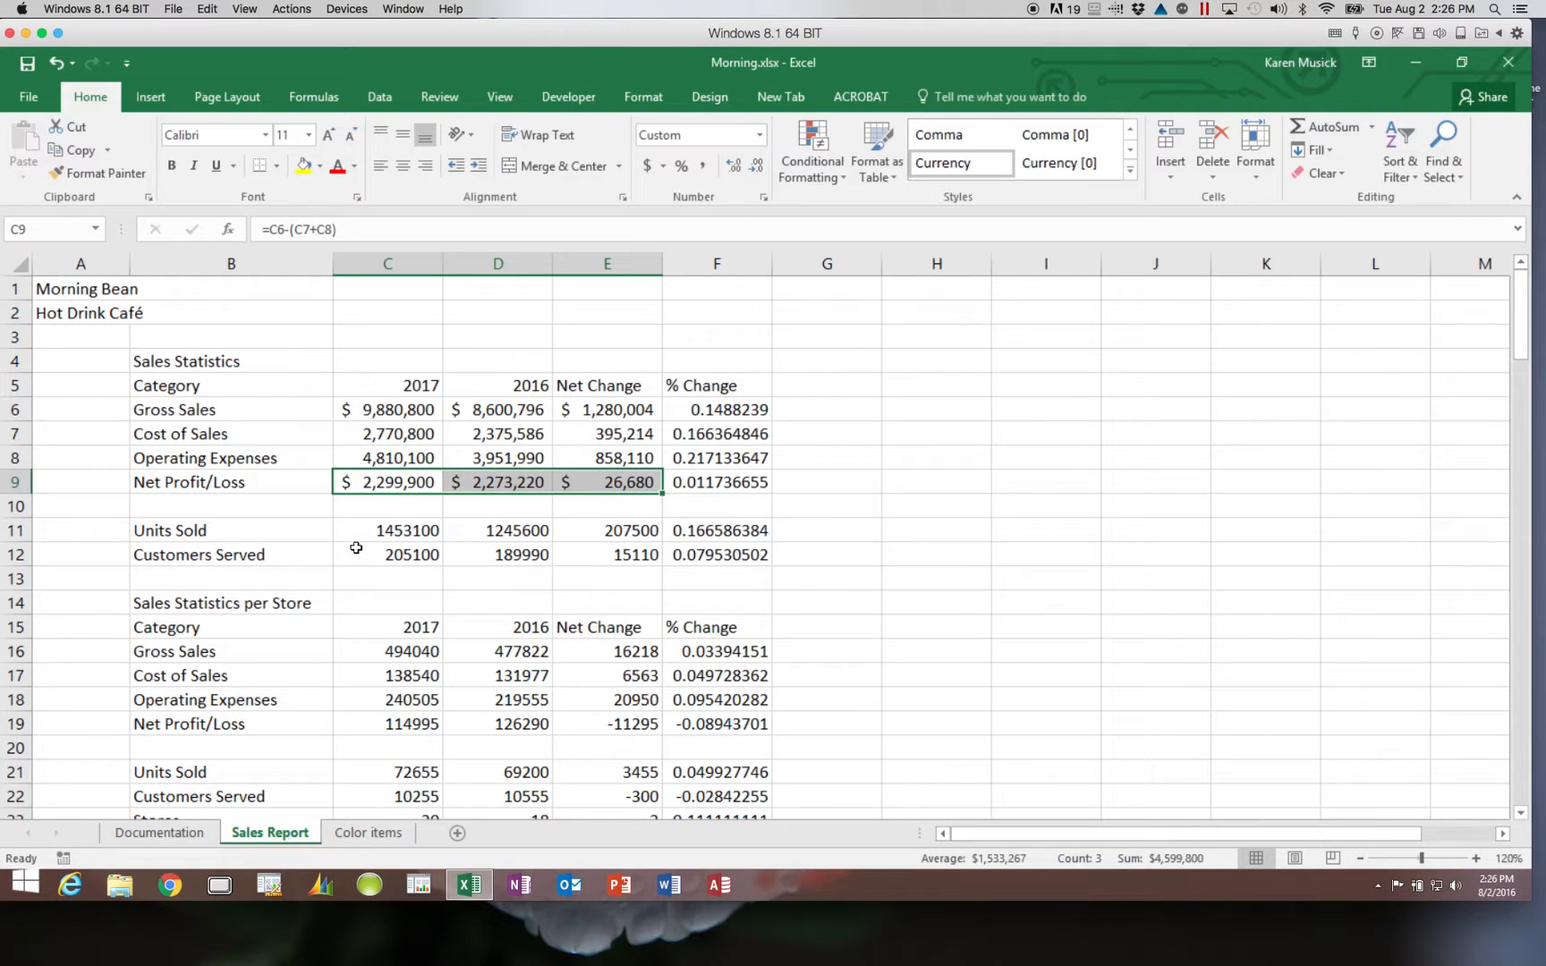
# - Format the Units Sold and Customers Served figures in C11:E12 in Comma style with no decimal places
pyautogui.moveTo(376, 535); pyautogui.dragTo(586, 542)
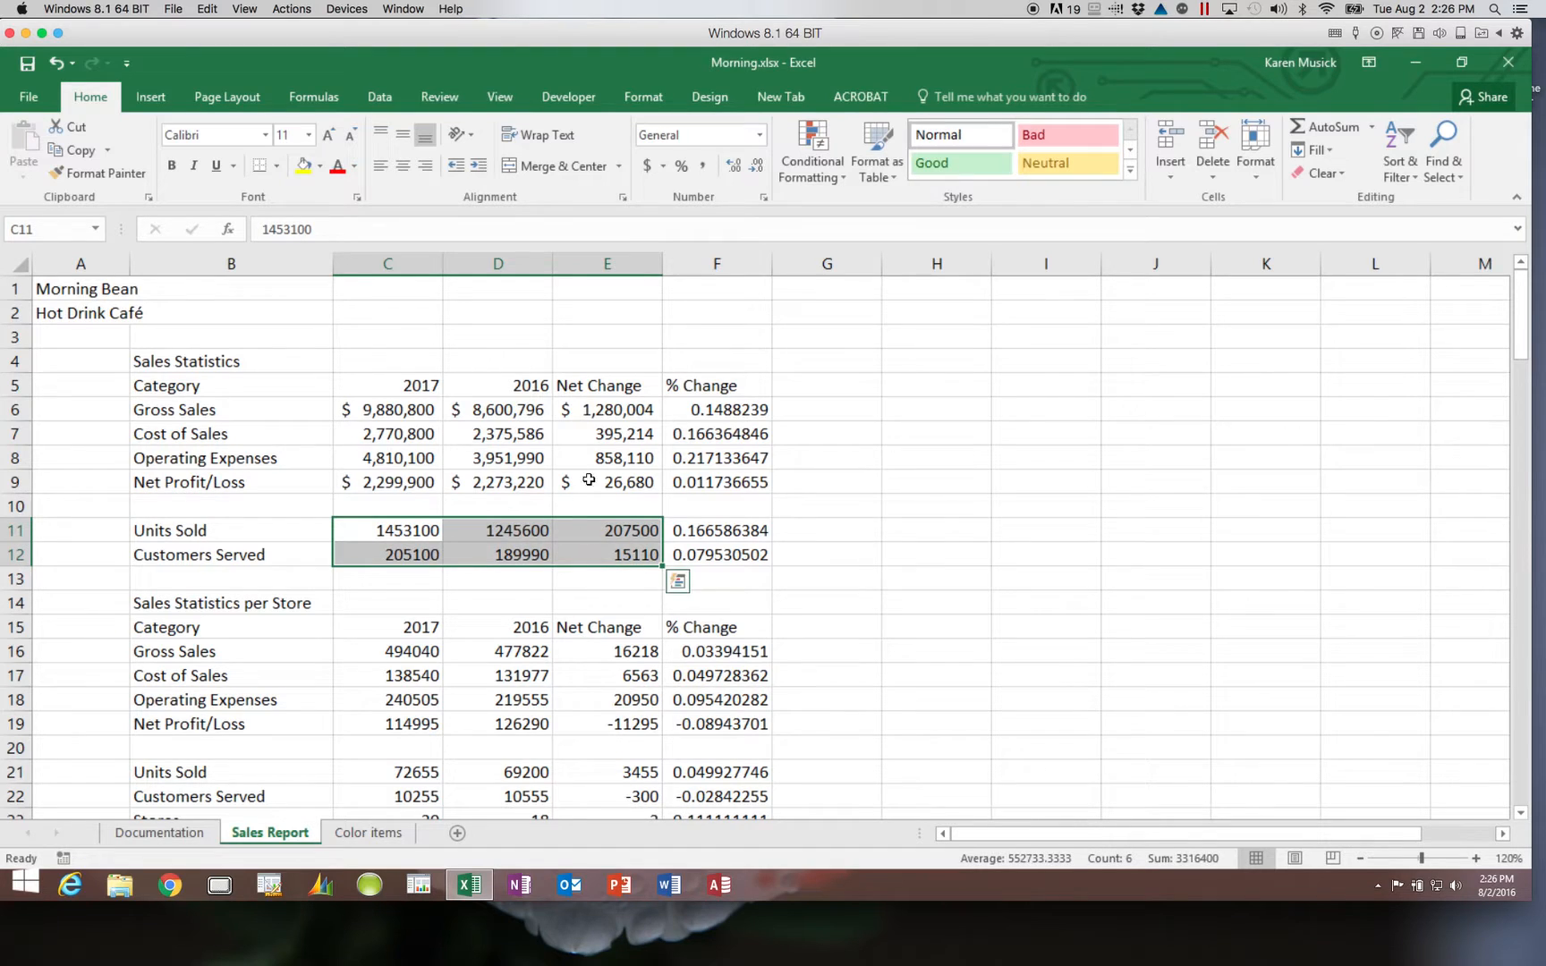
pyautogui.click(703, 170)
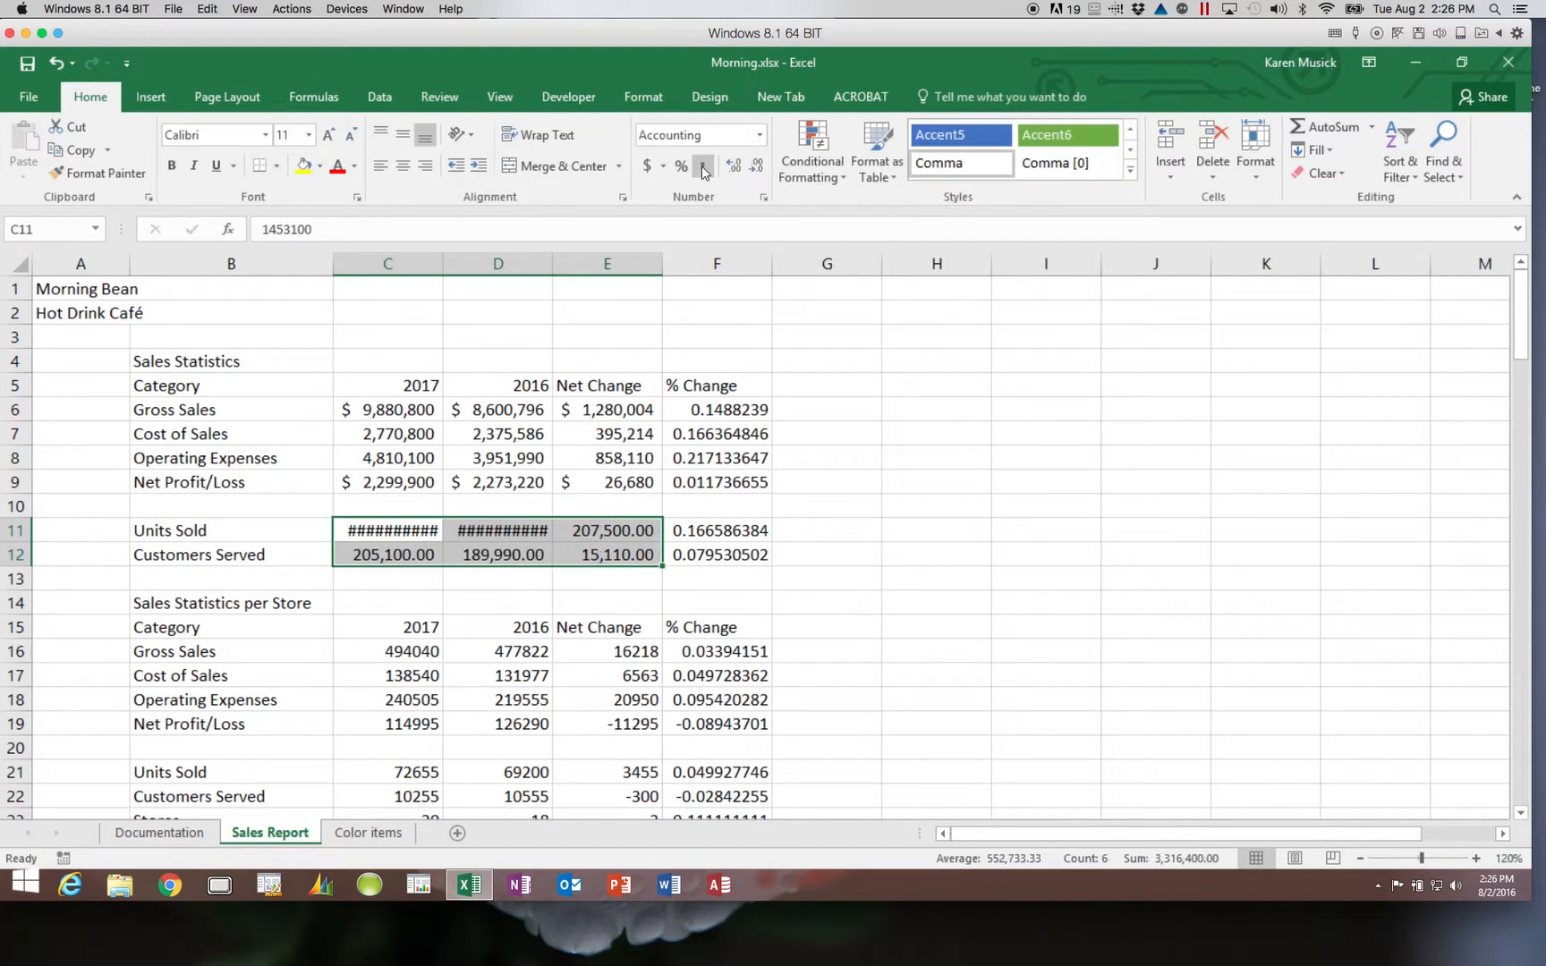
pyautogui.click(756, 170)
pyautogui.click(757, 170)
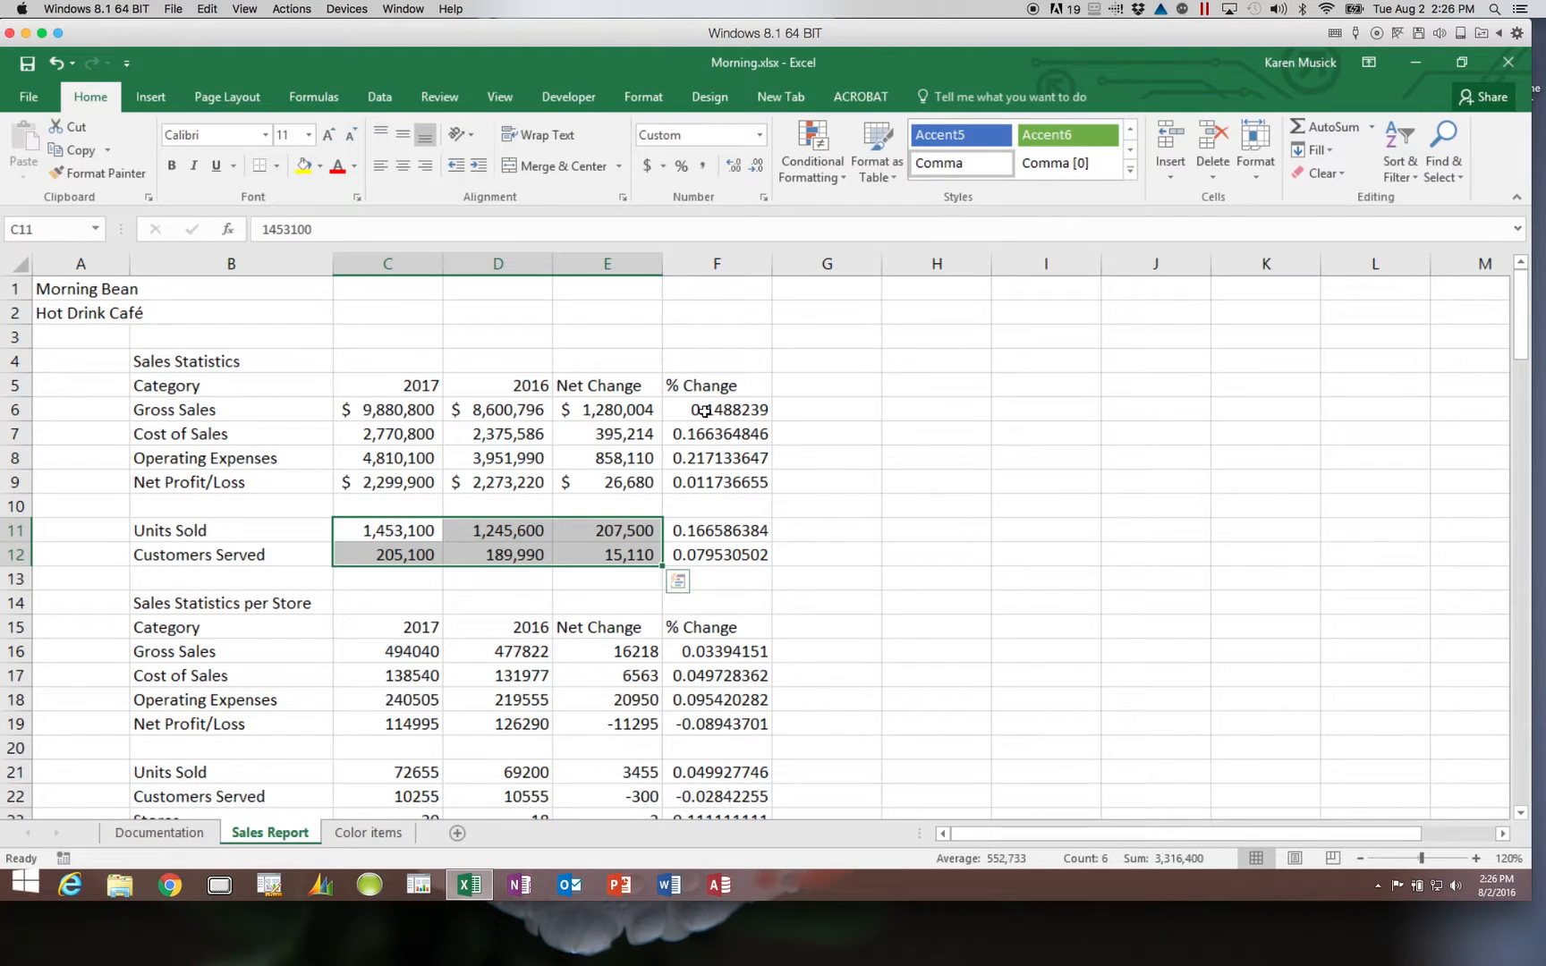
# - Format the % Change values in F6:F9 and F11:F12 as percentages with two decimal places
pyautogui.moveTo(705, 410); pyautogui.dragTo(708, 478)
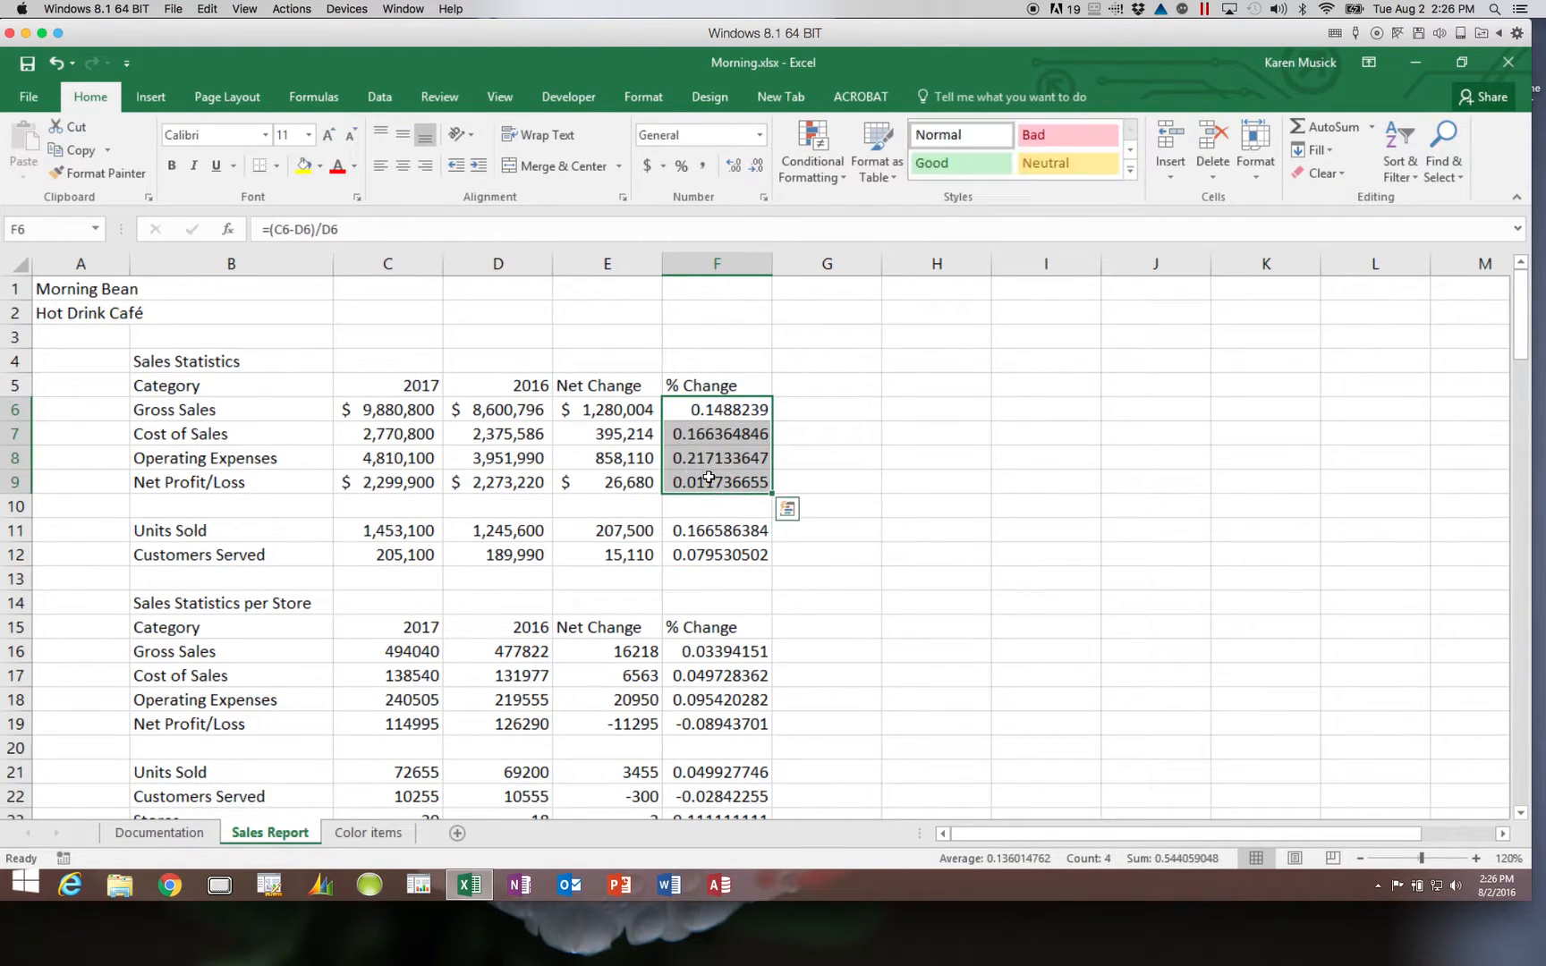
pyautogui.click(682, 166)
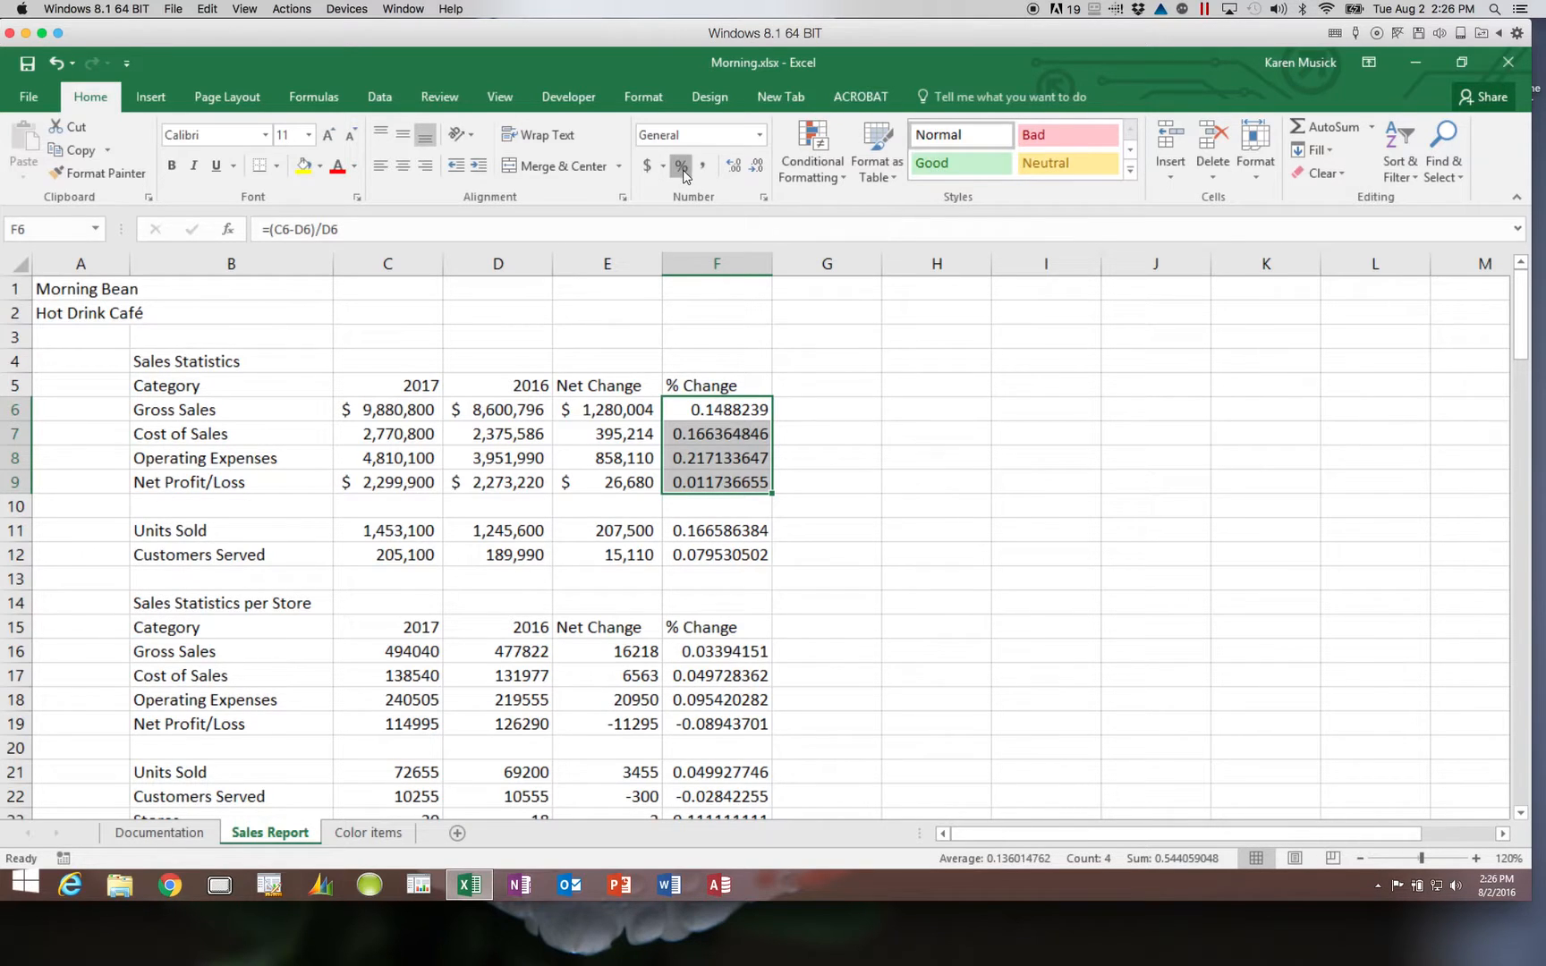
pyautogui.click(733, 170)
pyautogui.click(737, 172)
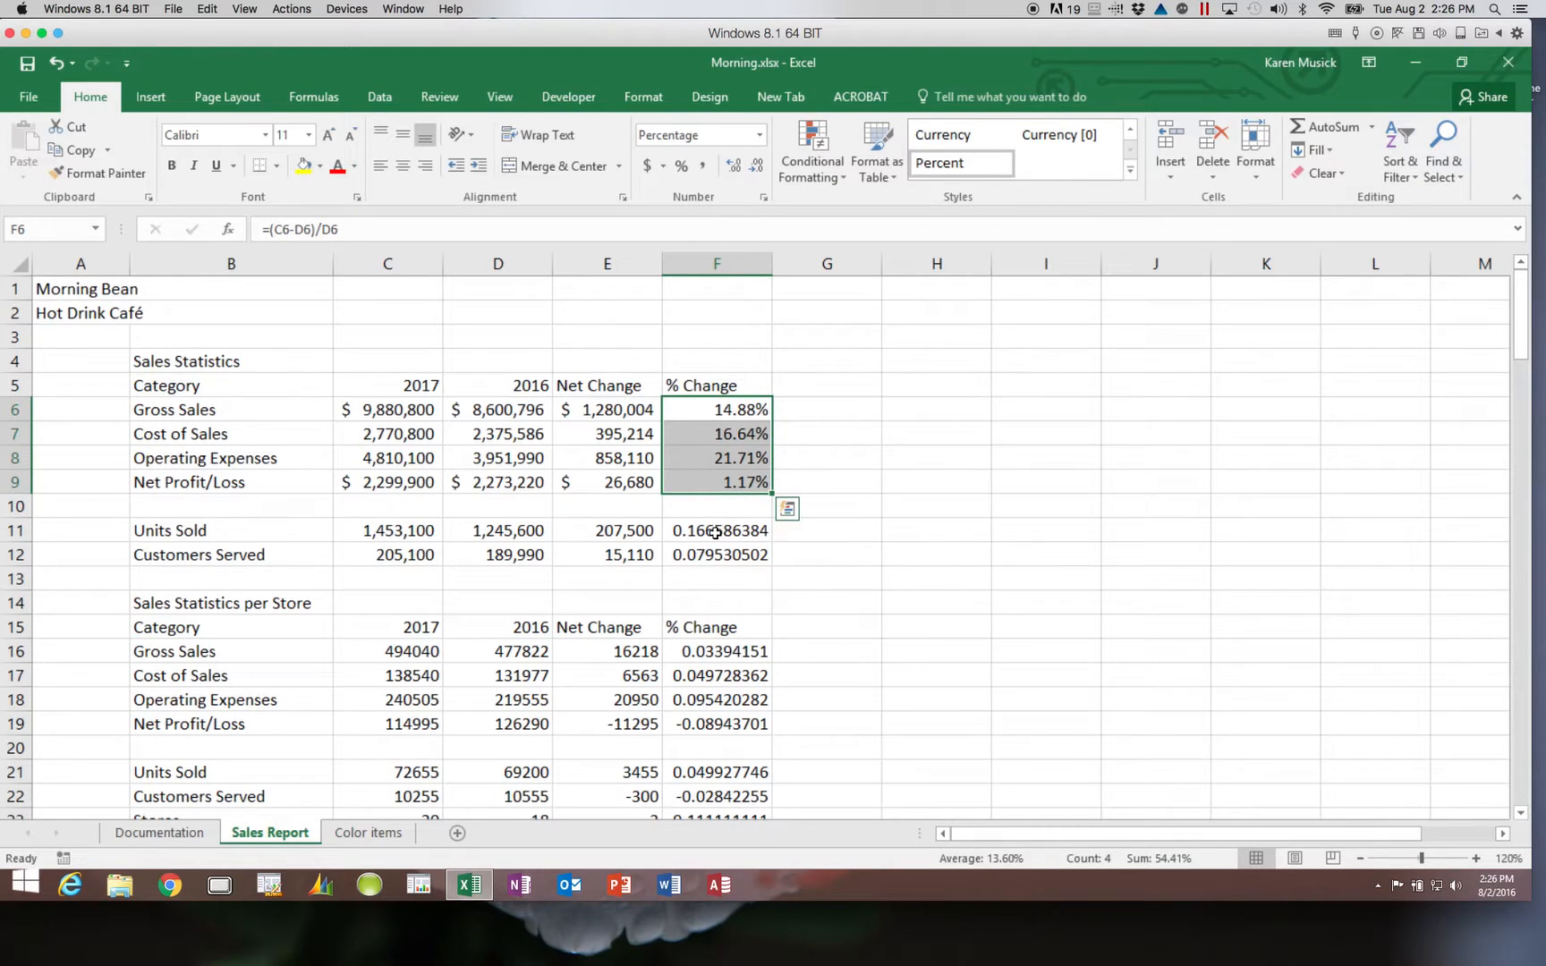
pyautogui.moveTo(715, 533); pyautogui.dragTo(716, 548)
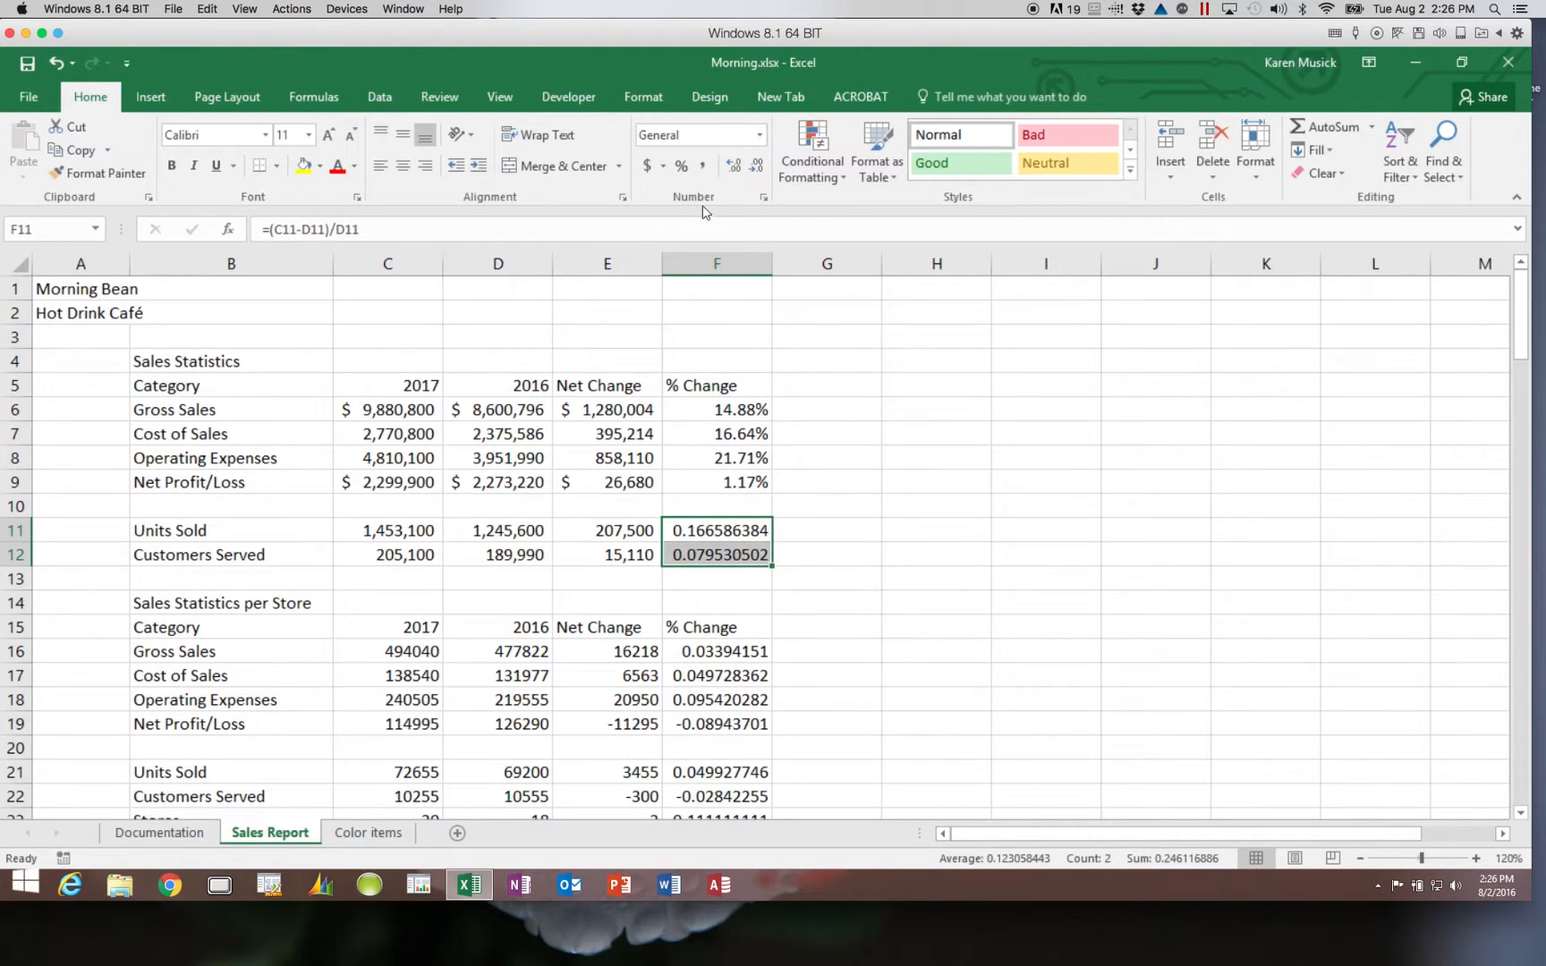
pyautogui.click(681, 166)
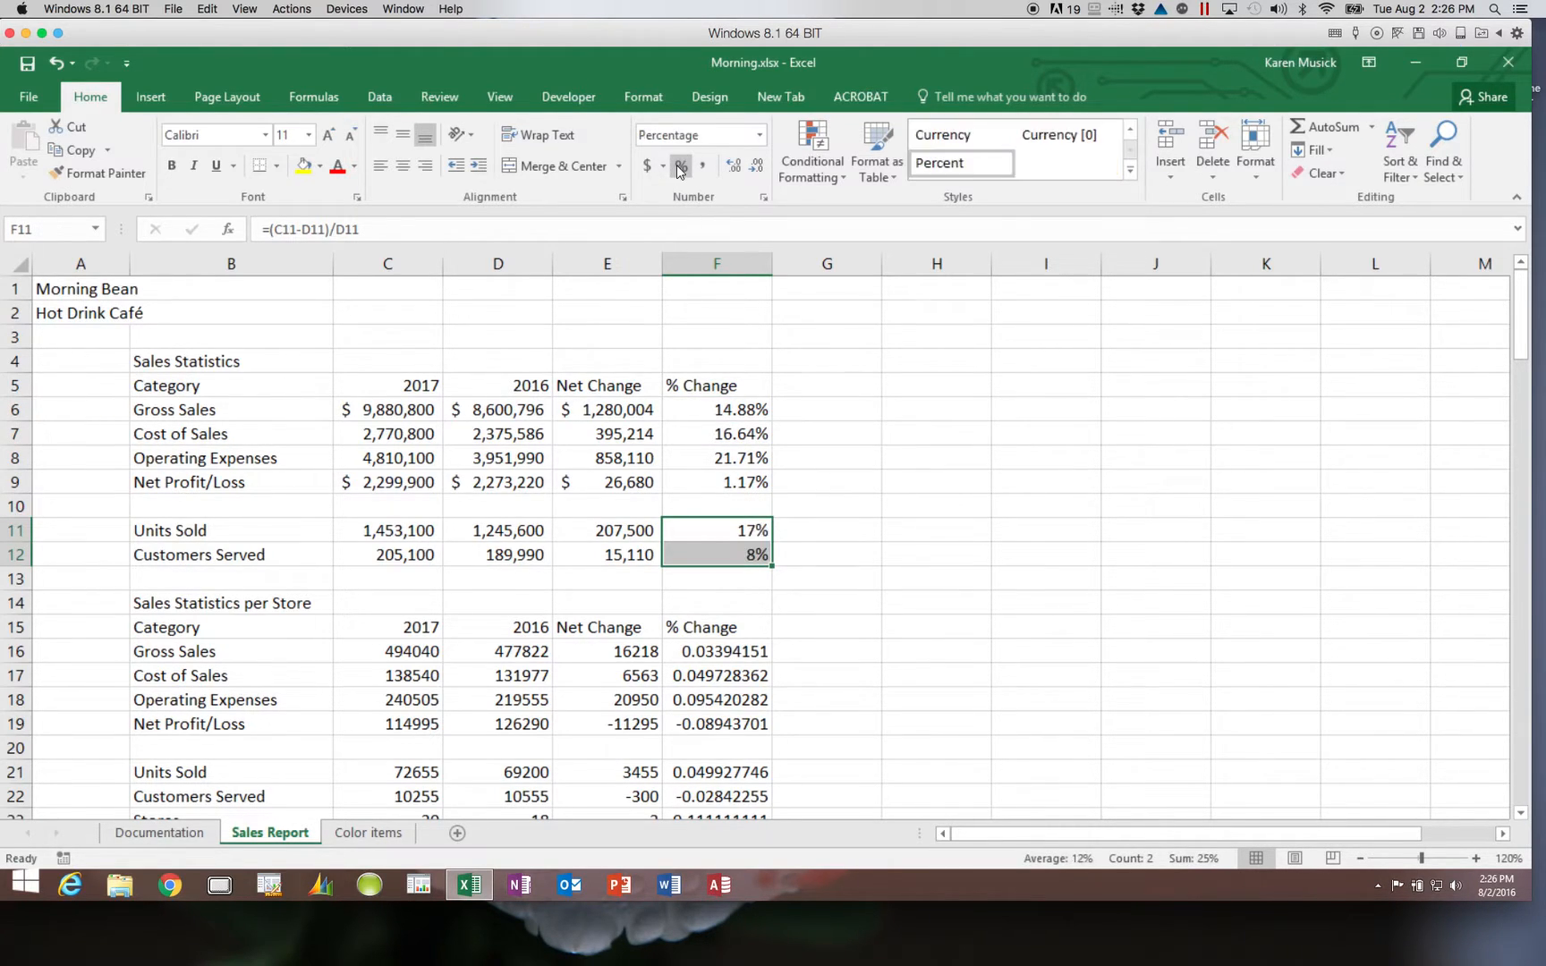
pyautogui.click(732, 170)
pyautogui.click(733, 170)
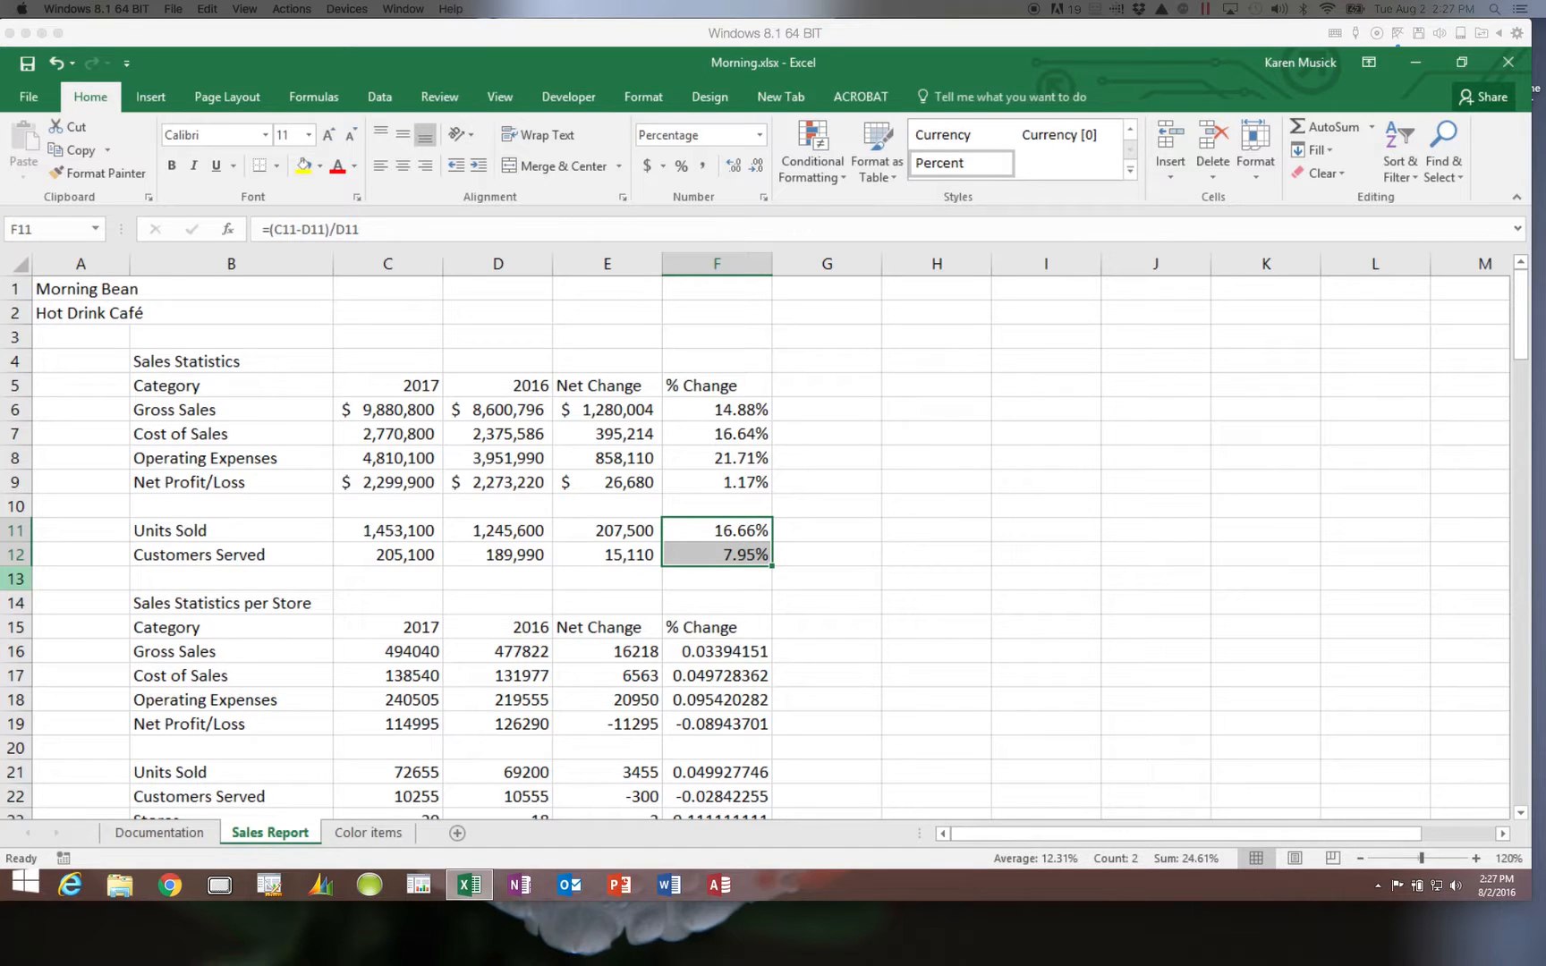
# - On the Documentation sheet, enter the dates 12/31/2016 in C12 and 8/2/2016 in C13
pyautogui.click(167, 840)
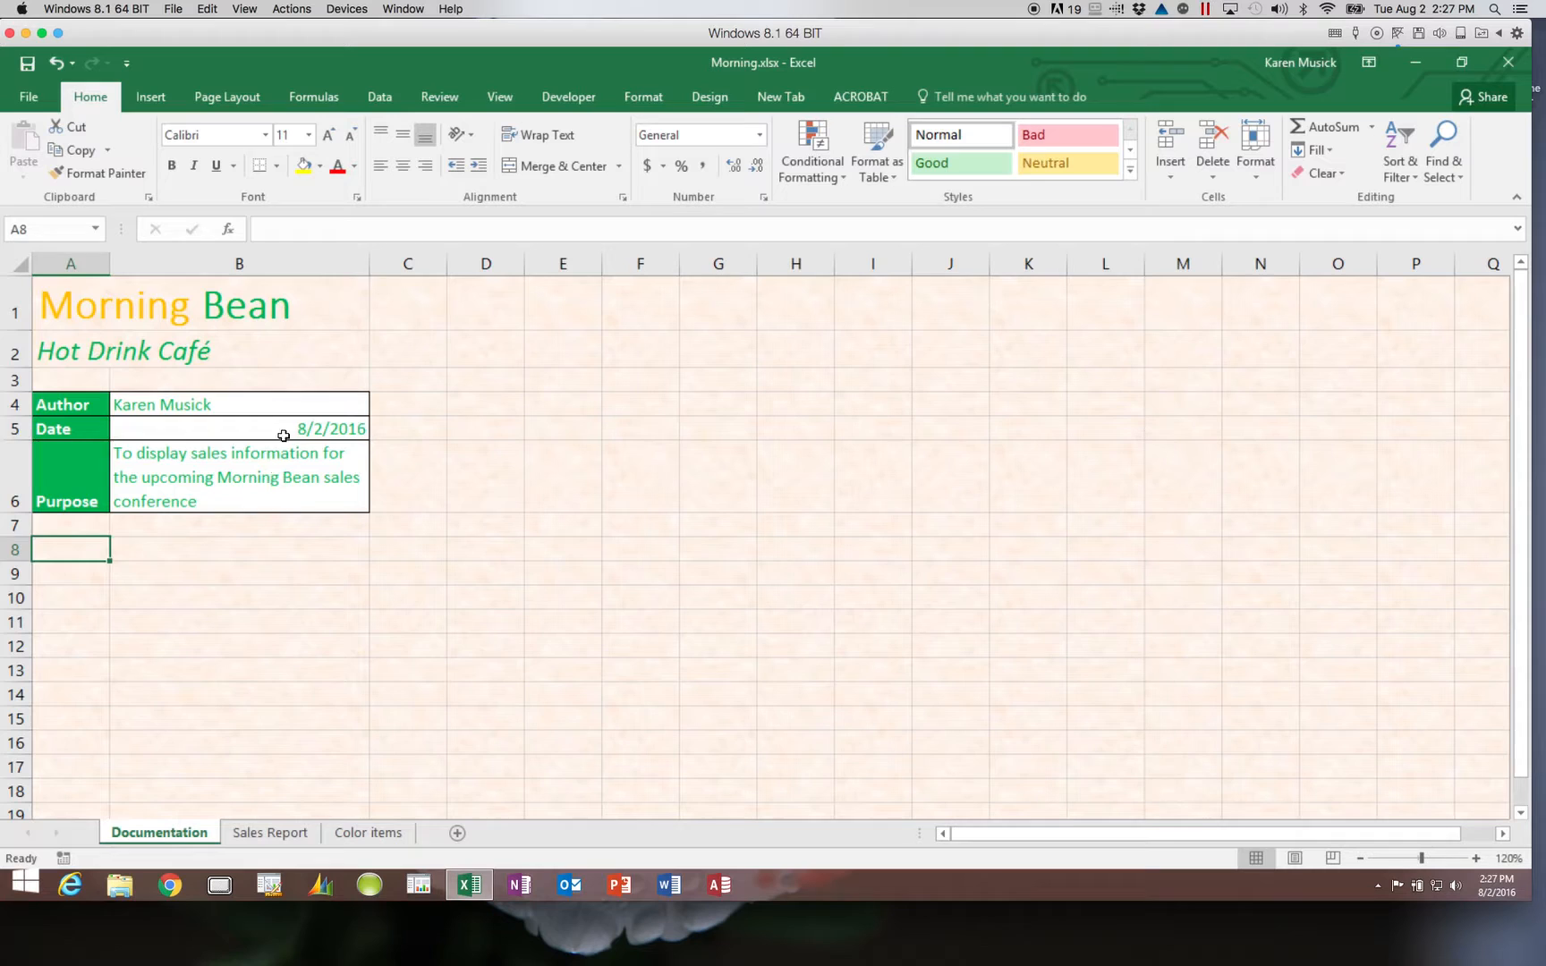
pyautogui.click(283, 436)
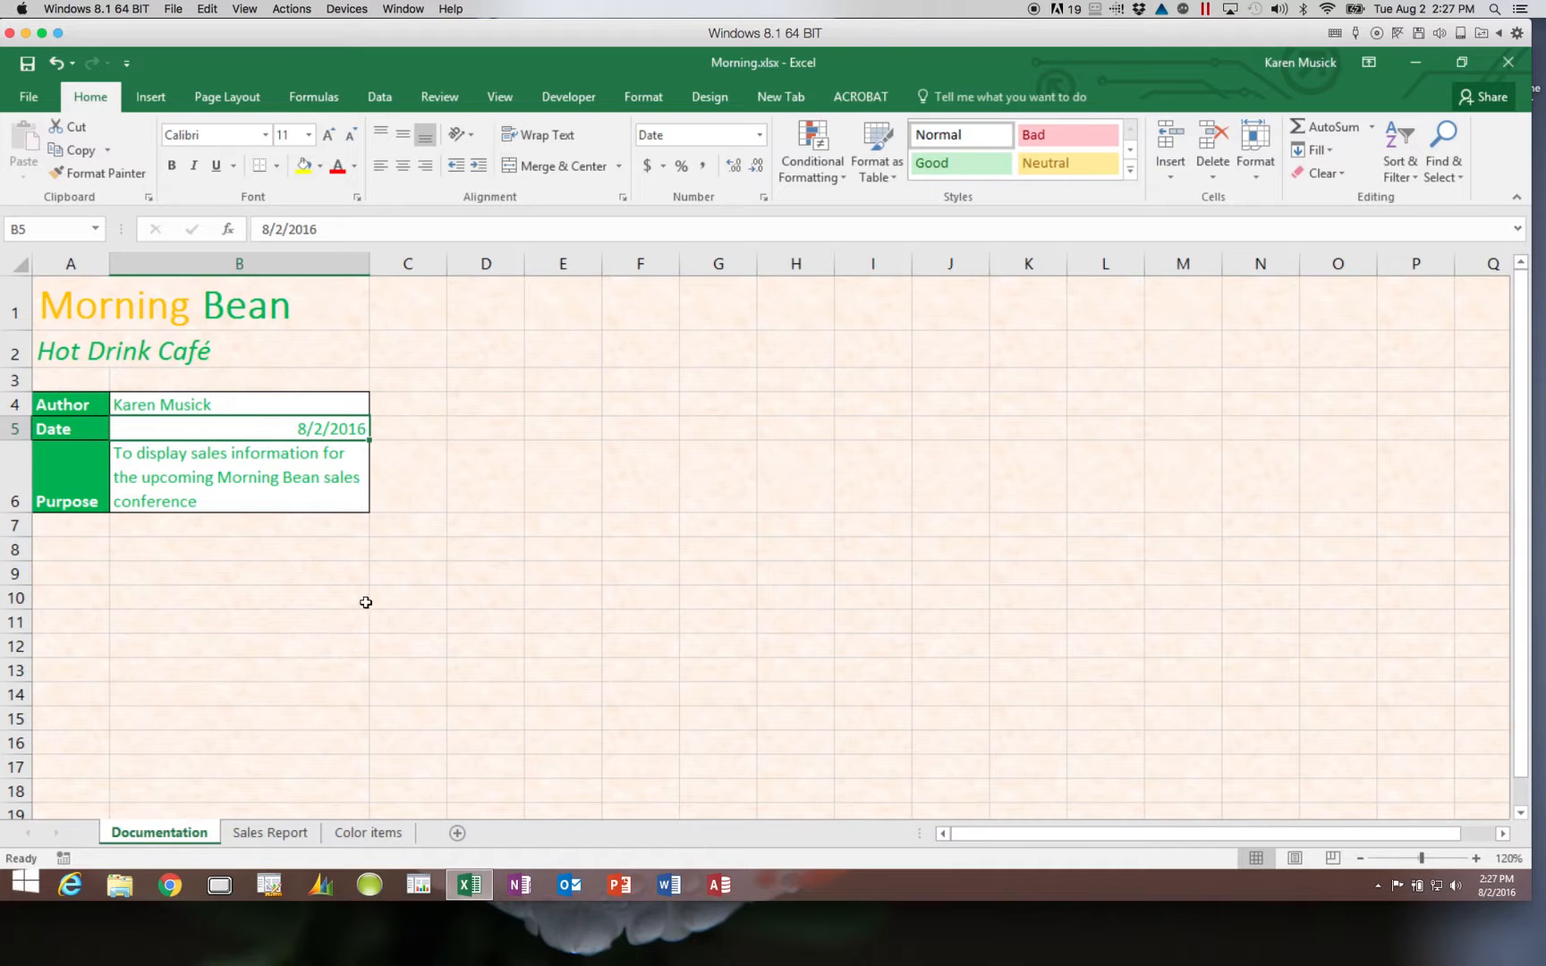
pyautogui.click(384, 650)
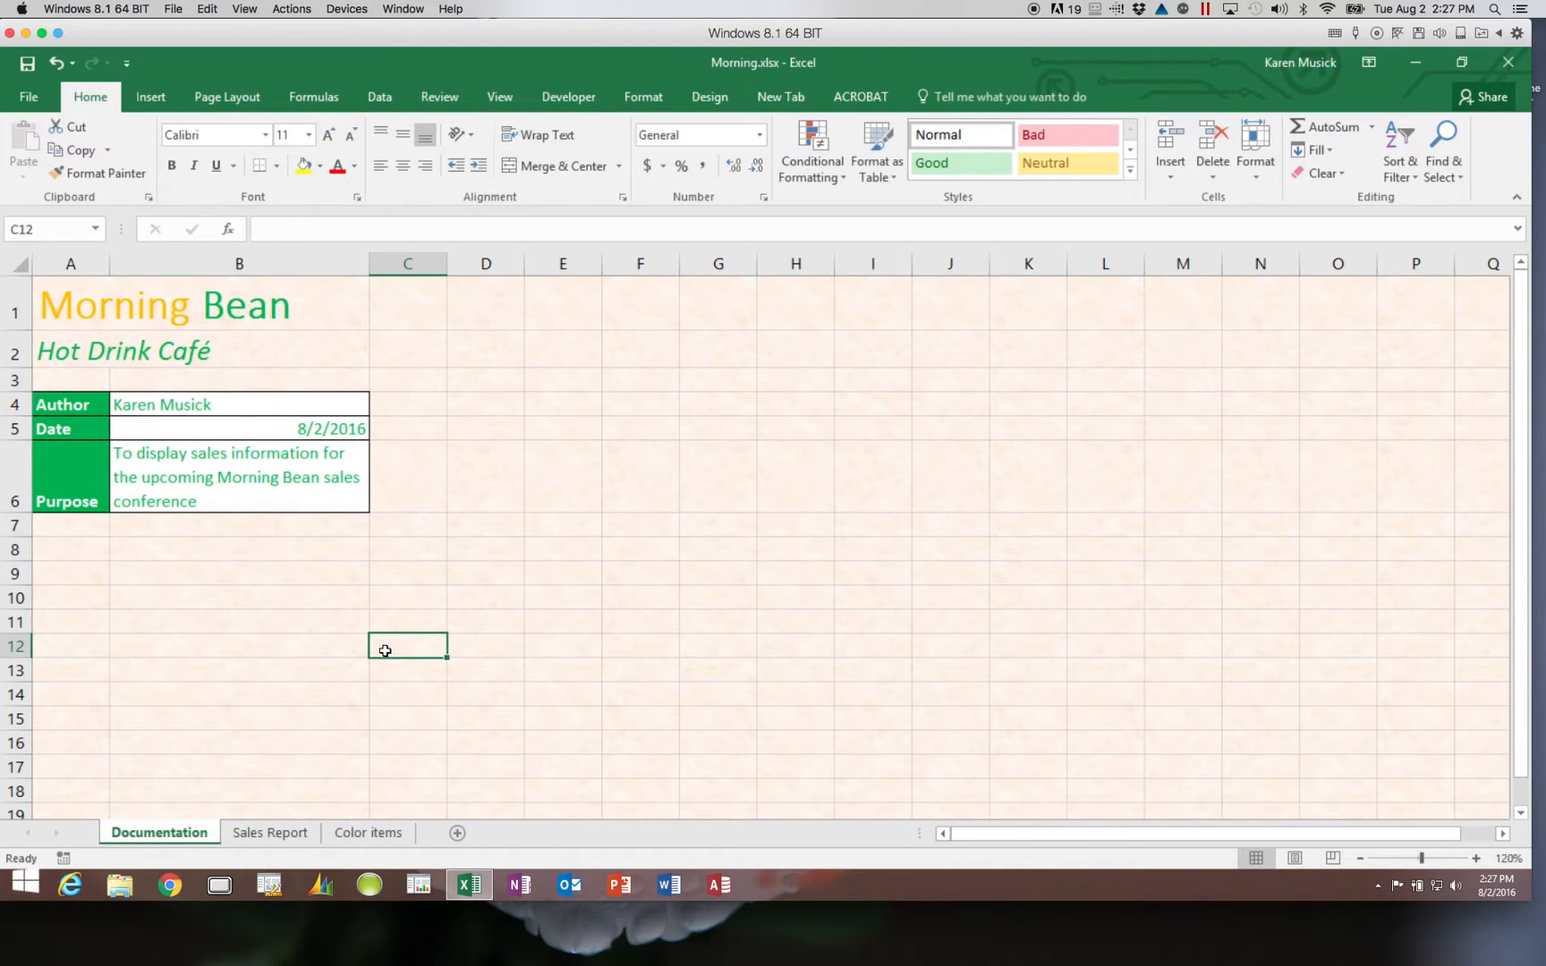
pyautogui.write('12/31')
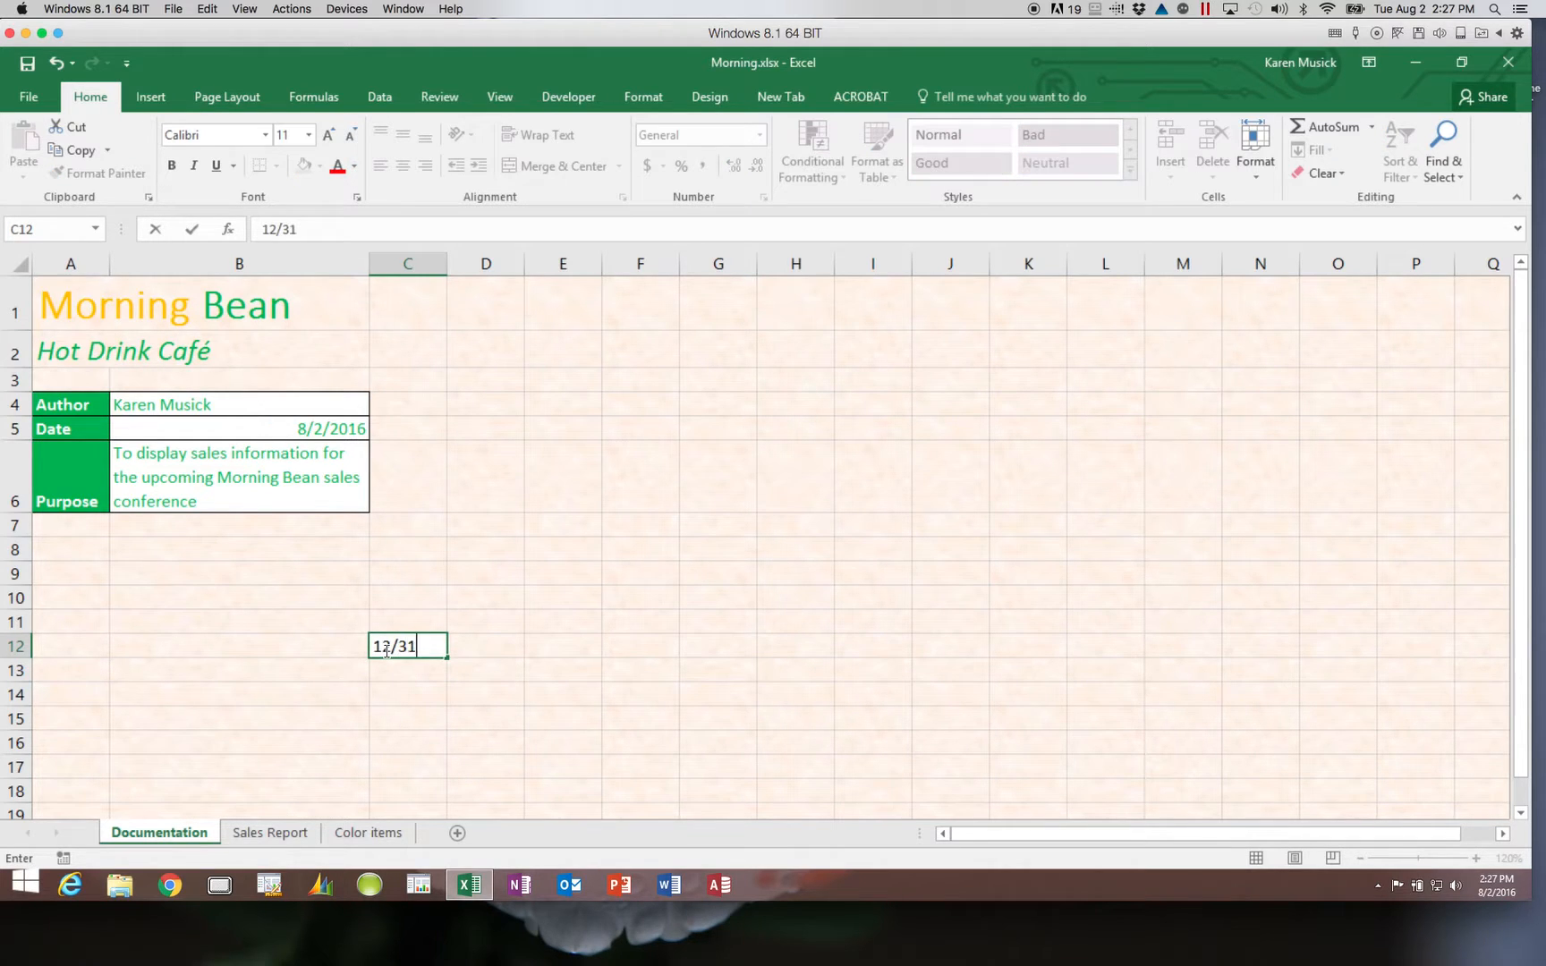
pyautogui.write('/2016')
pyautogui.press('Return')
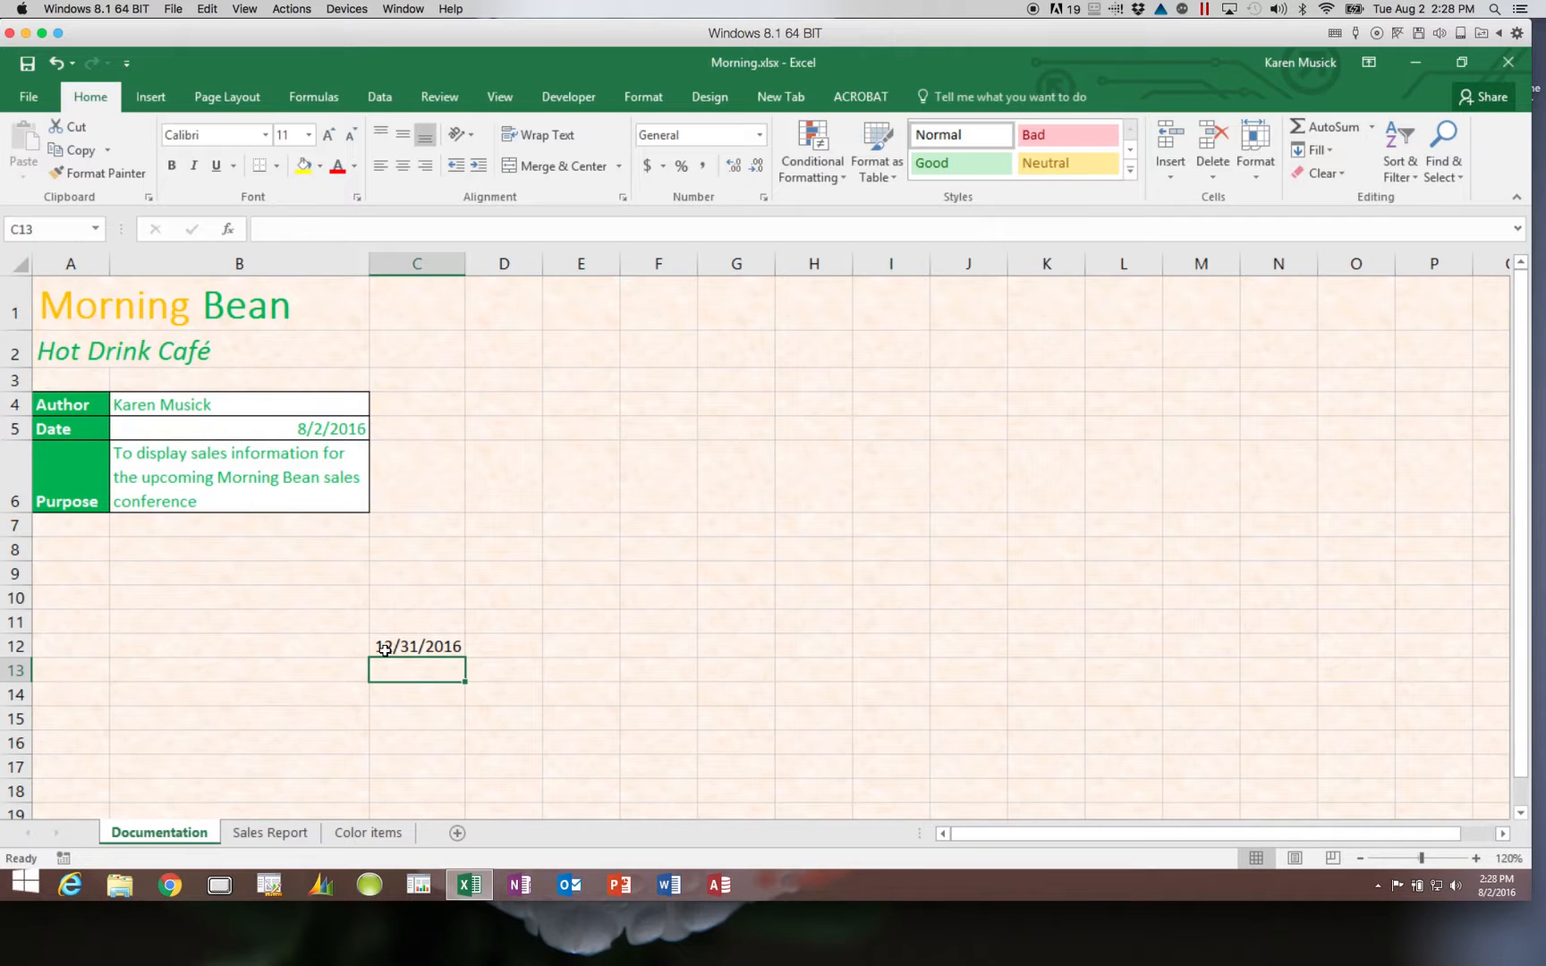
pyautogui.write('8/2/20')
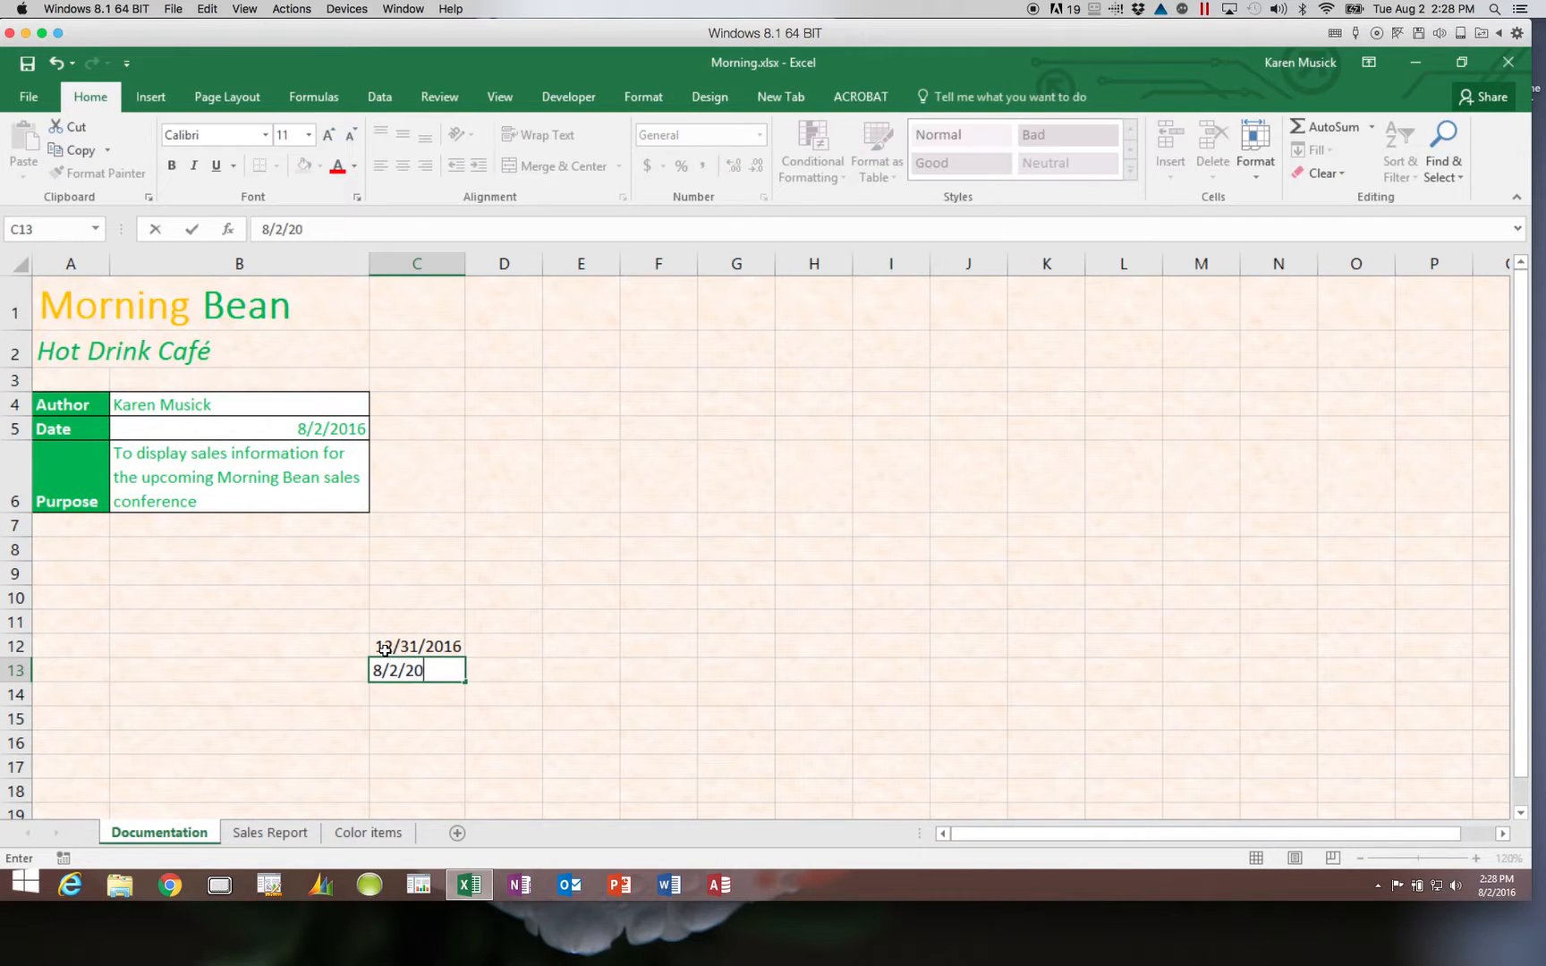
pyautogui.write('16')
pyautogui.press('Return')
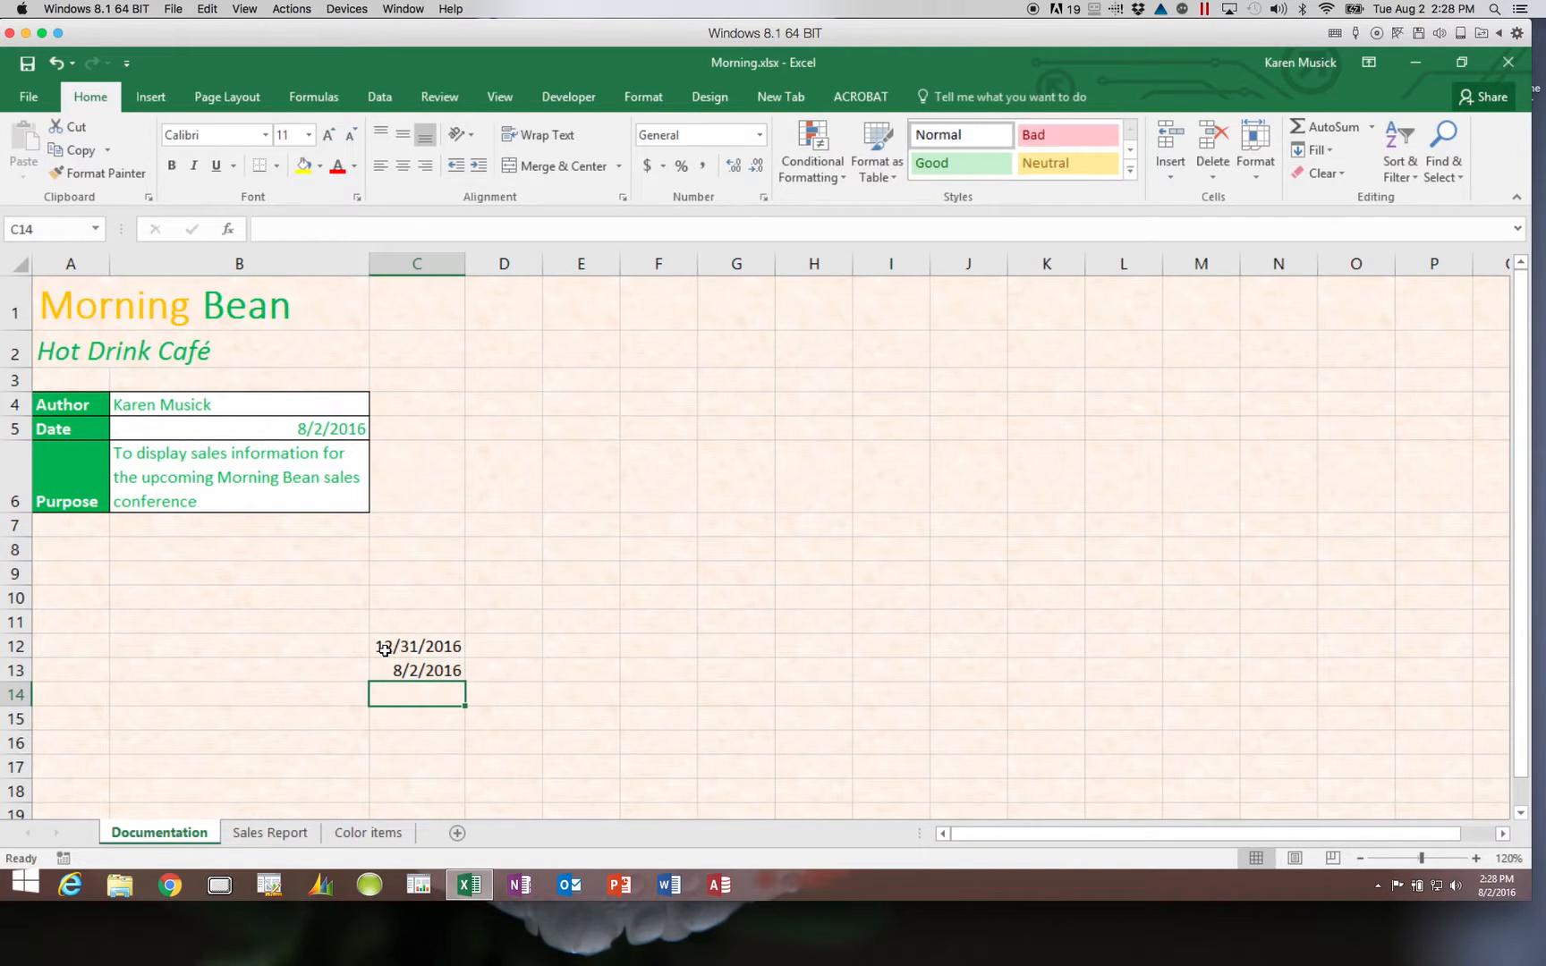
# - Calculate the number of days between the two dates in C14 with the formula =C12-C13
pyautogui.write('=')
pyautogui.click(384, 646)
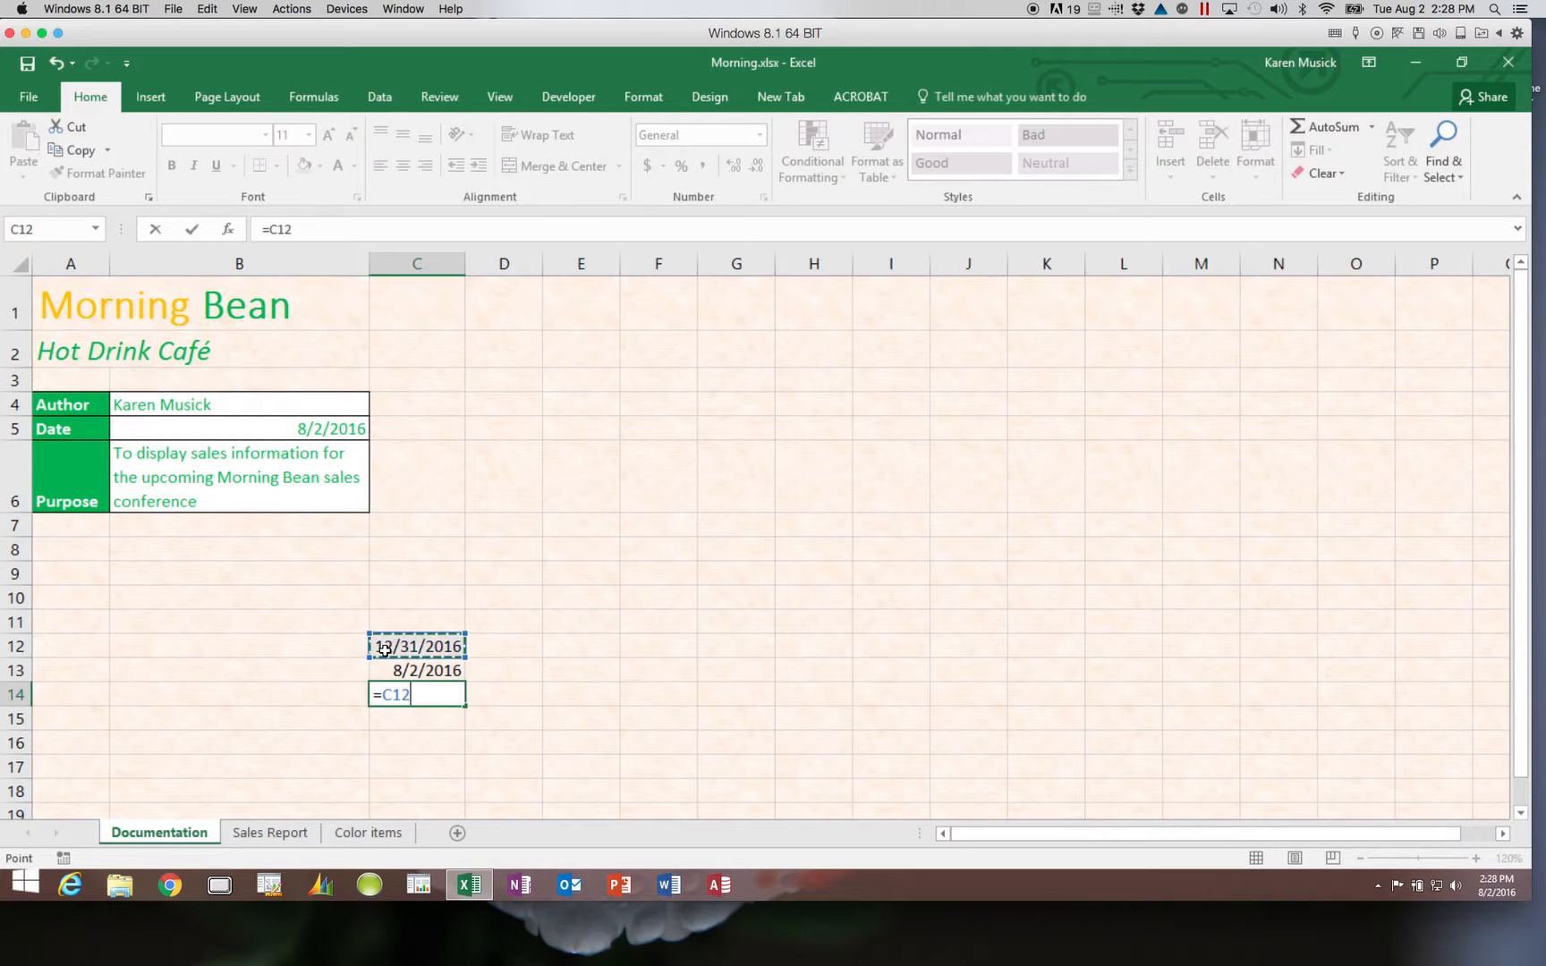
pyautogui.write('-')
pyautogui.press('Up')
pyautogui.hotkey('ctrl', 'Return')
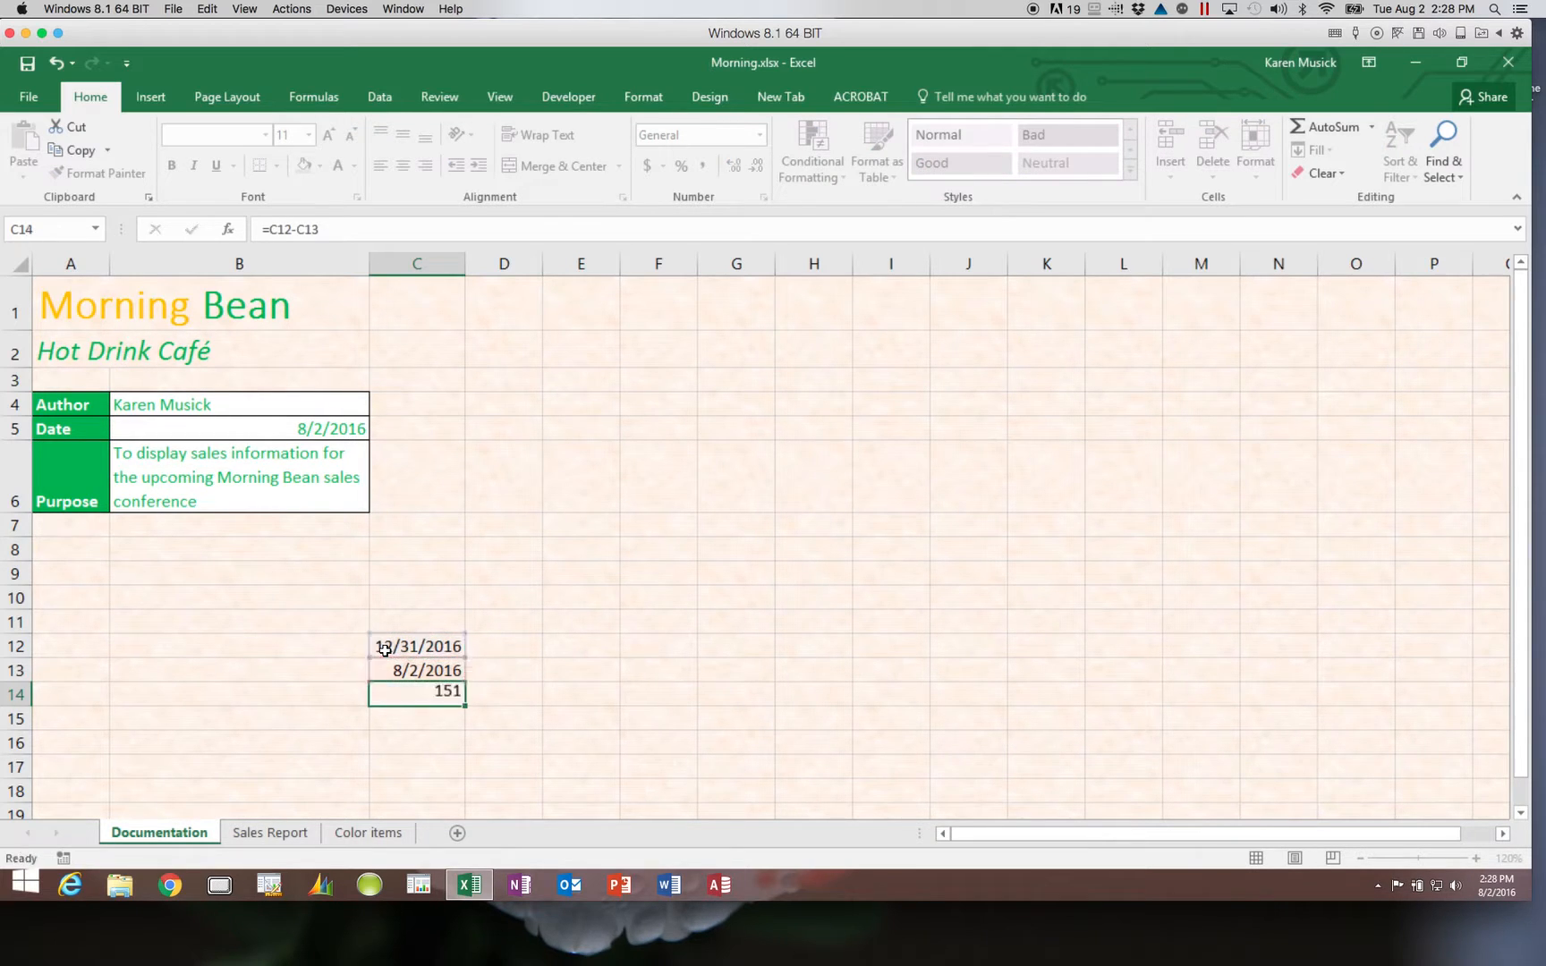
pyautogui.press('Return')
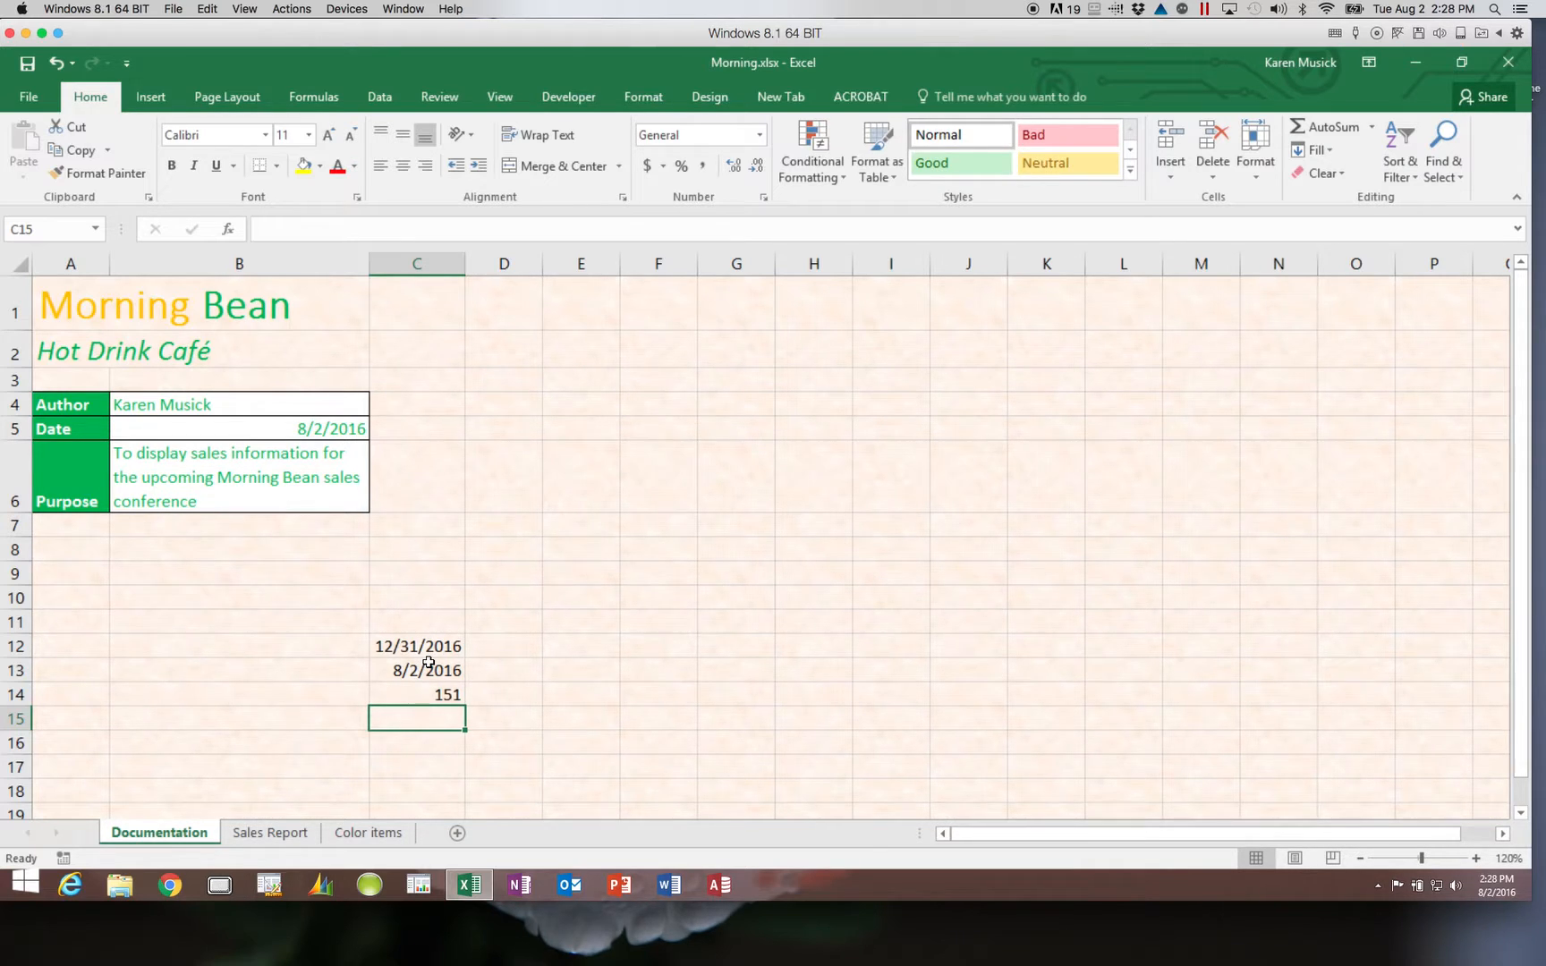
# - Apply the Long Date format to the documentation date in cell B5
pyautogui.click(349, 429)
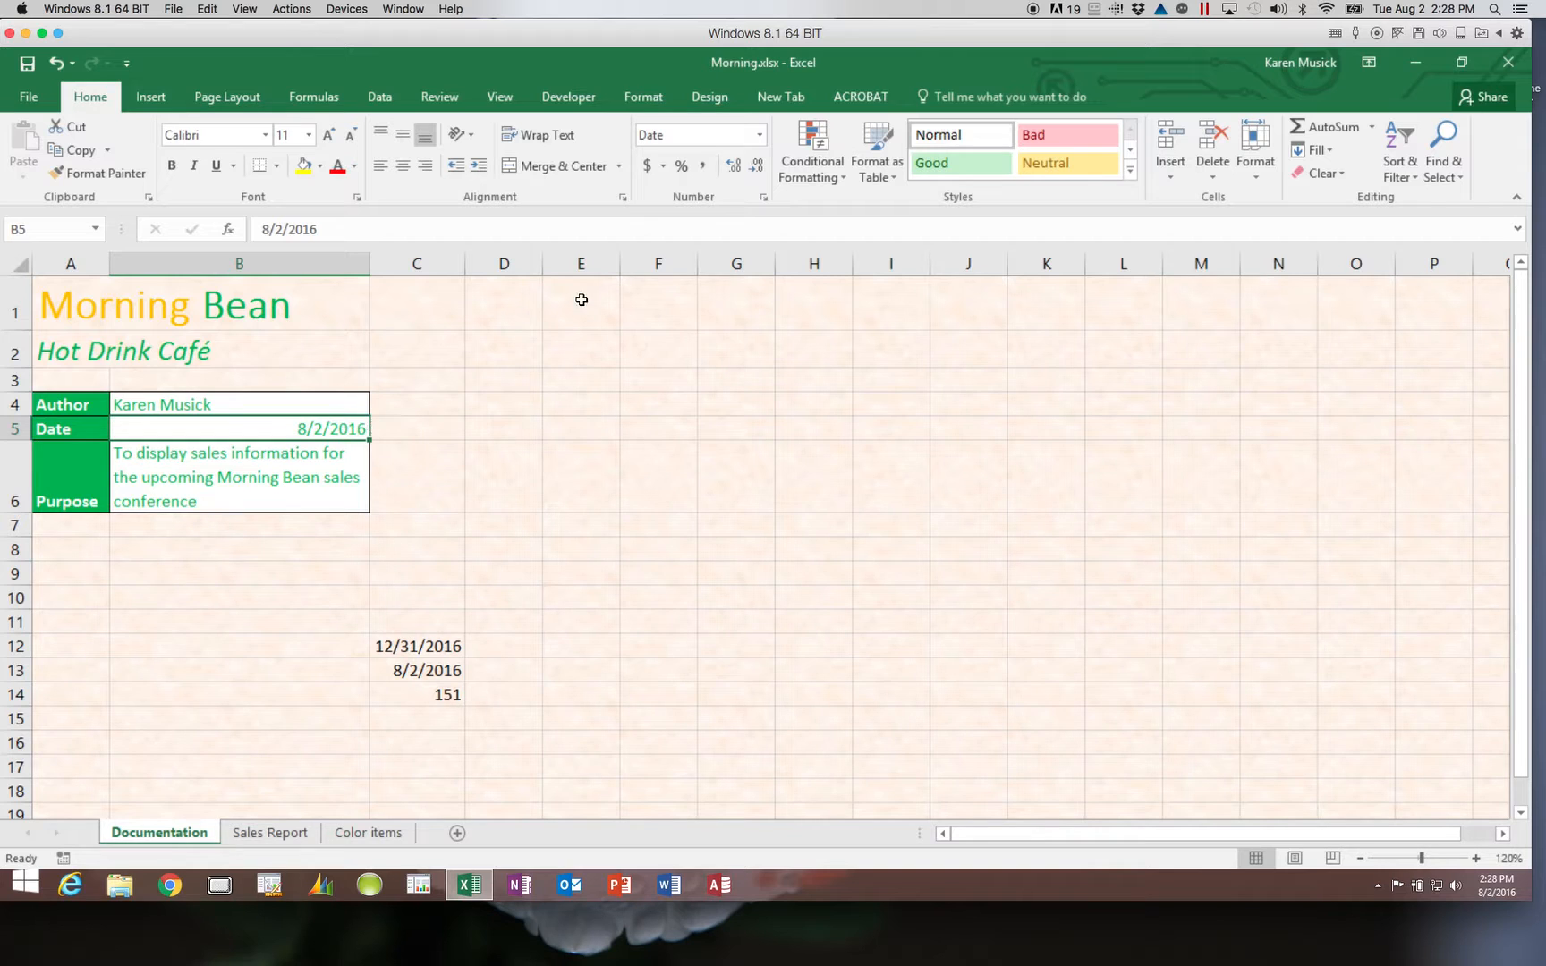
pyautogui.click(761, 135)
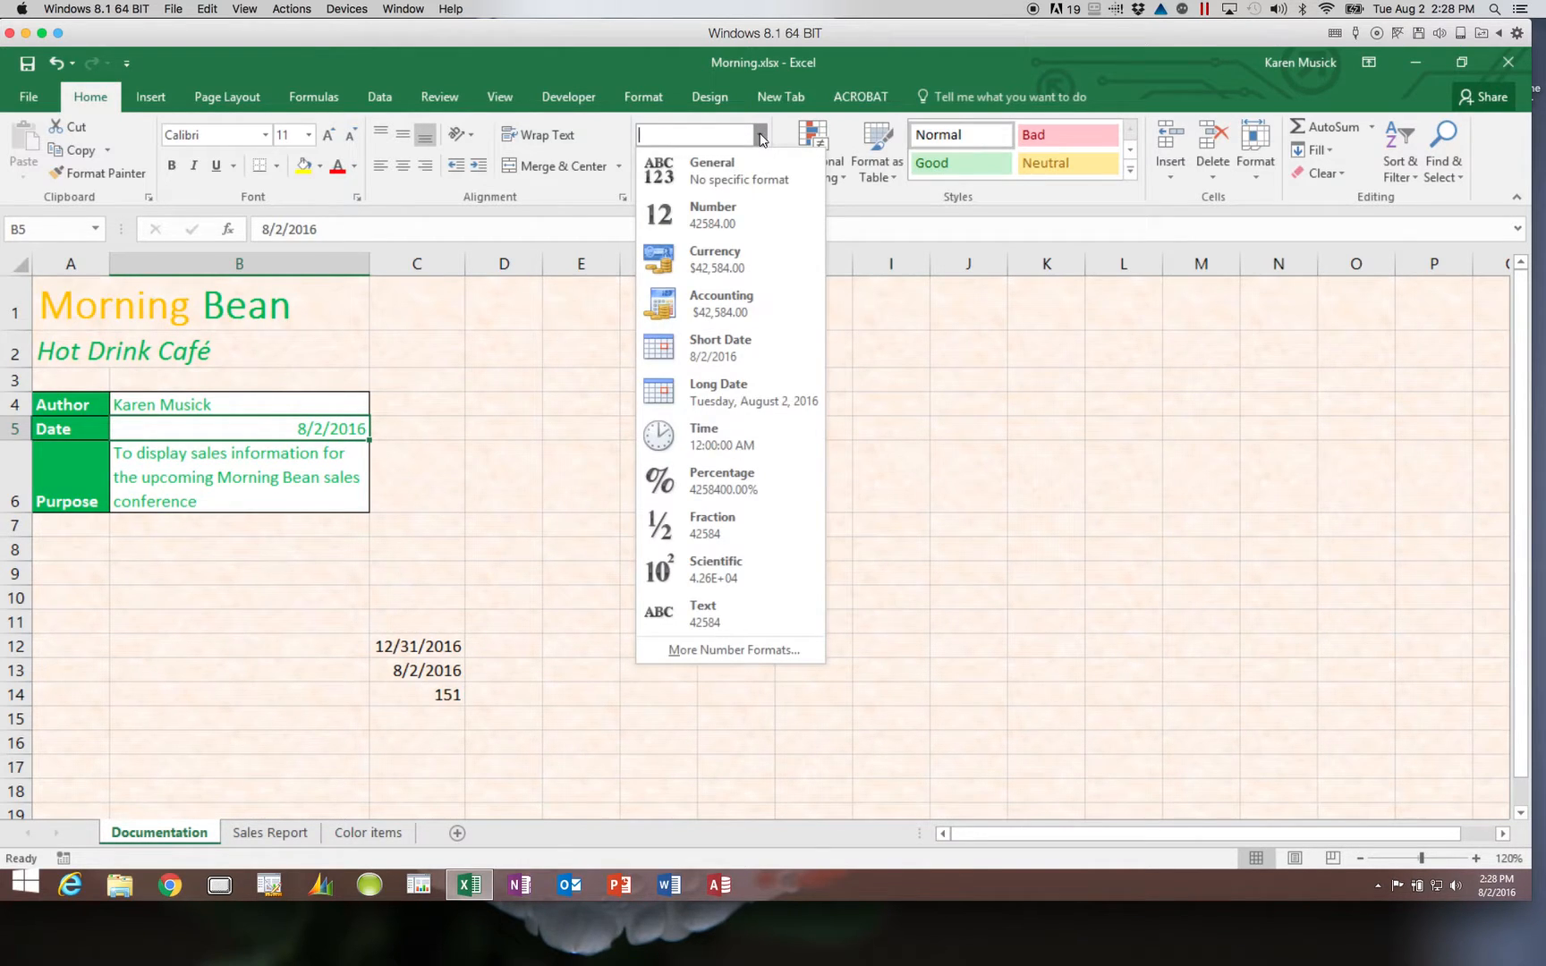
pyautogui.click(724, 398)
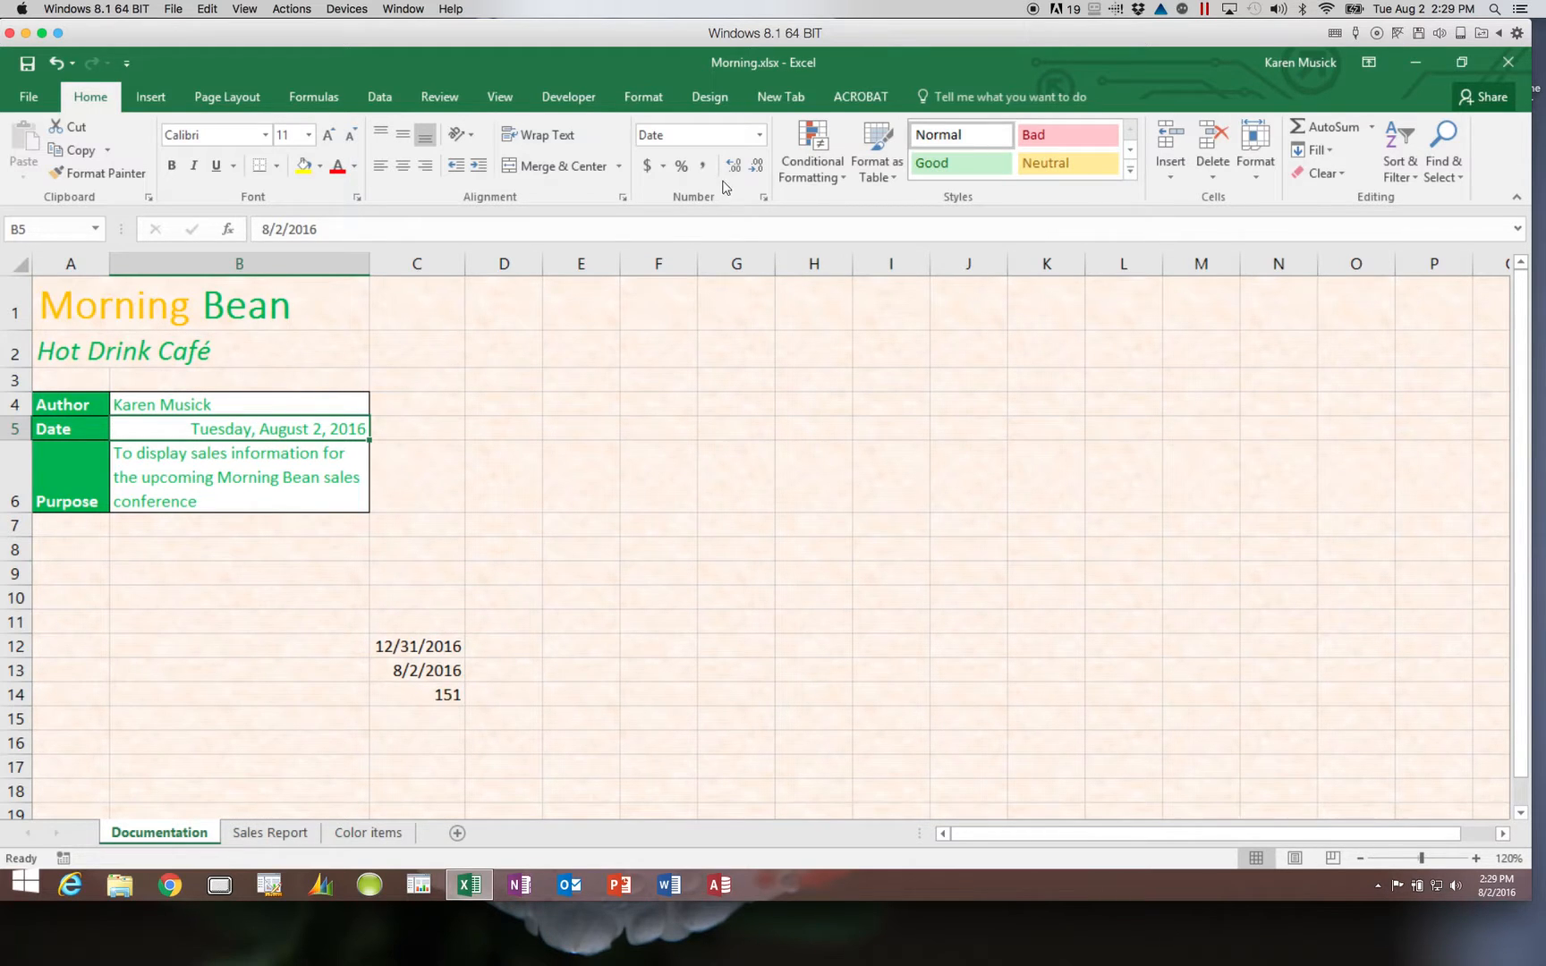
# - Review the available number formats and the Date types in the Format Cells dialog for B5 without changing them
pyautogui.click(755, 135)
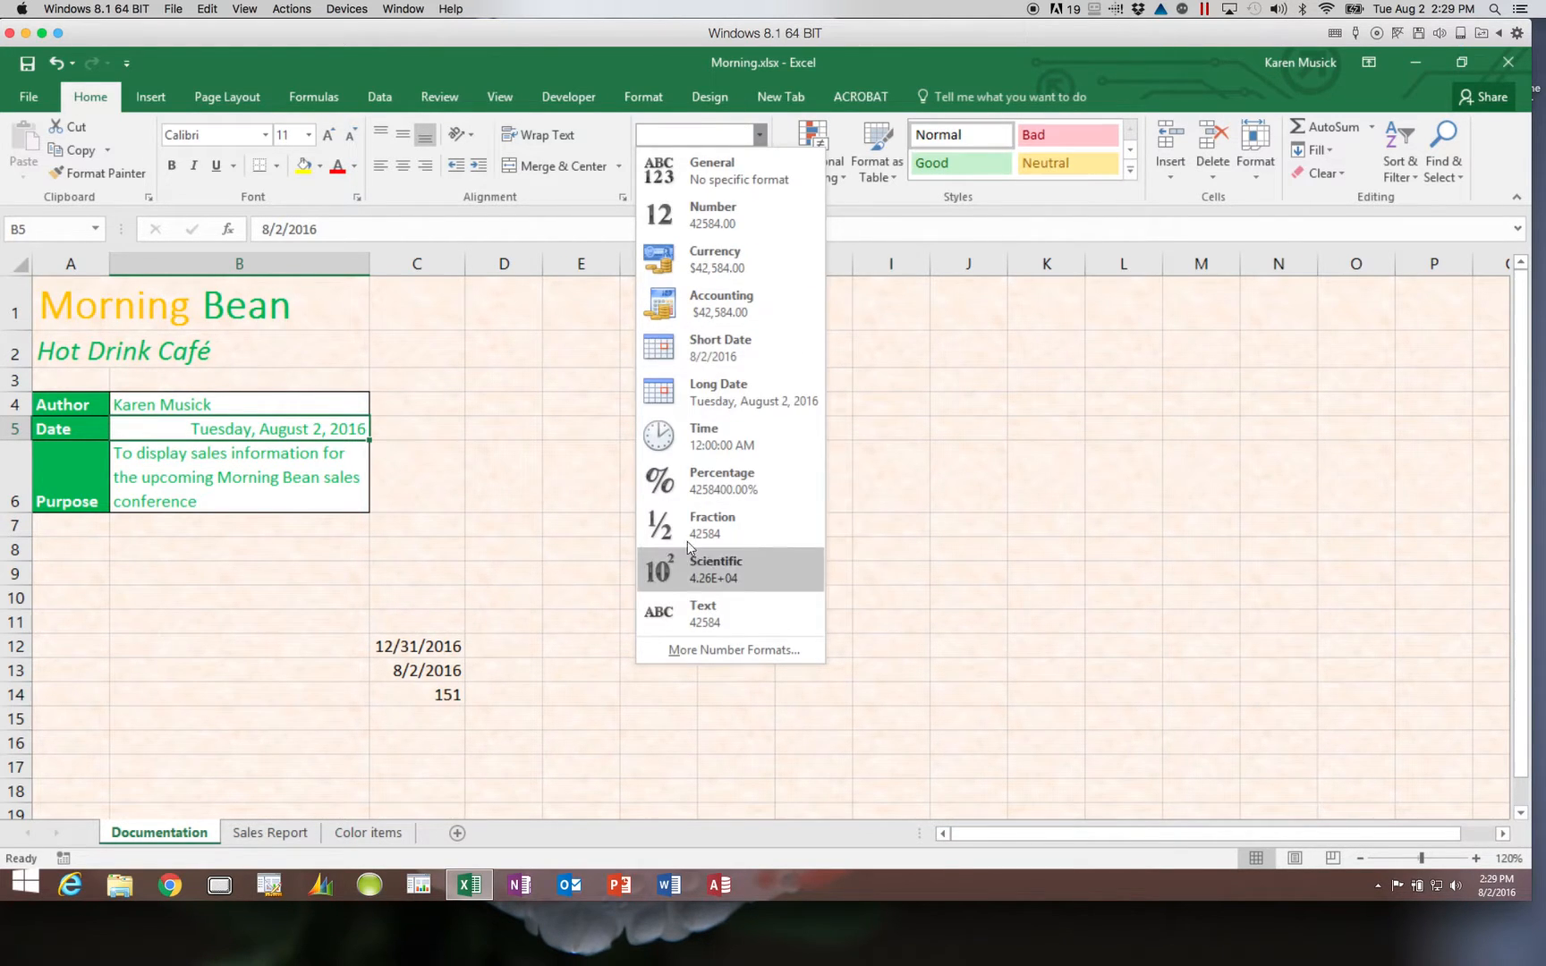
pyautogui.click(583, 190)
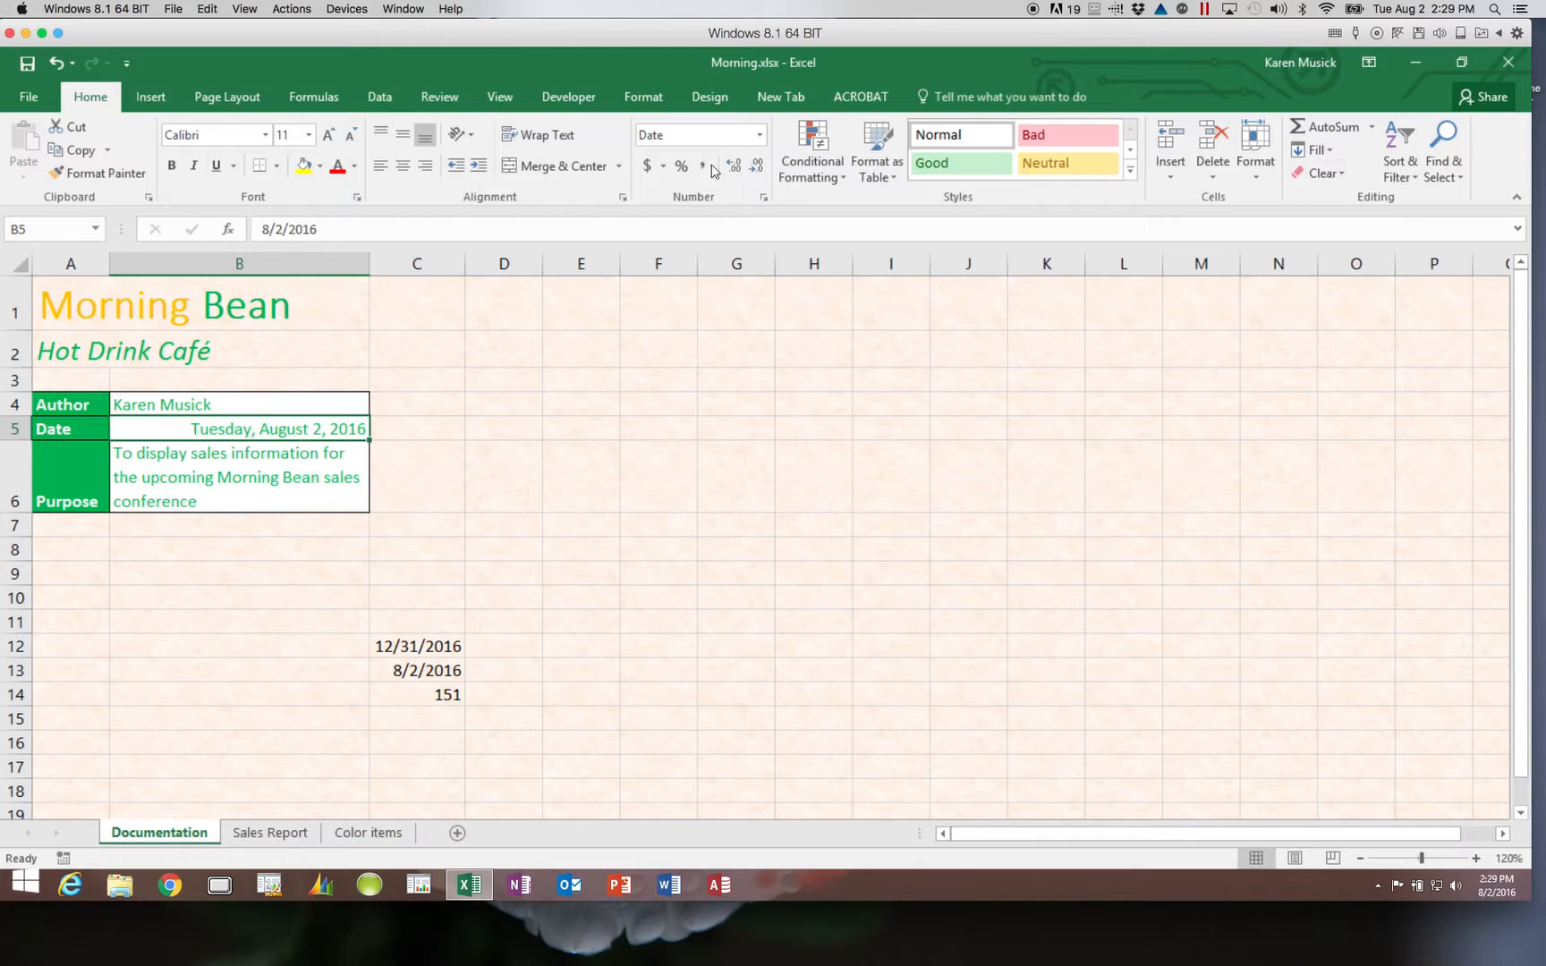
pyautogui.click(763, 199)
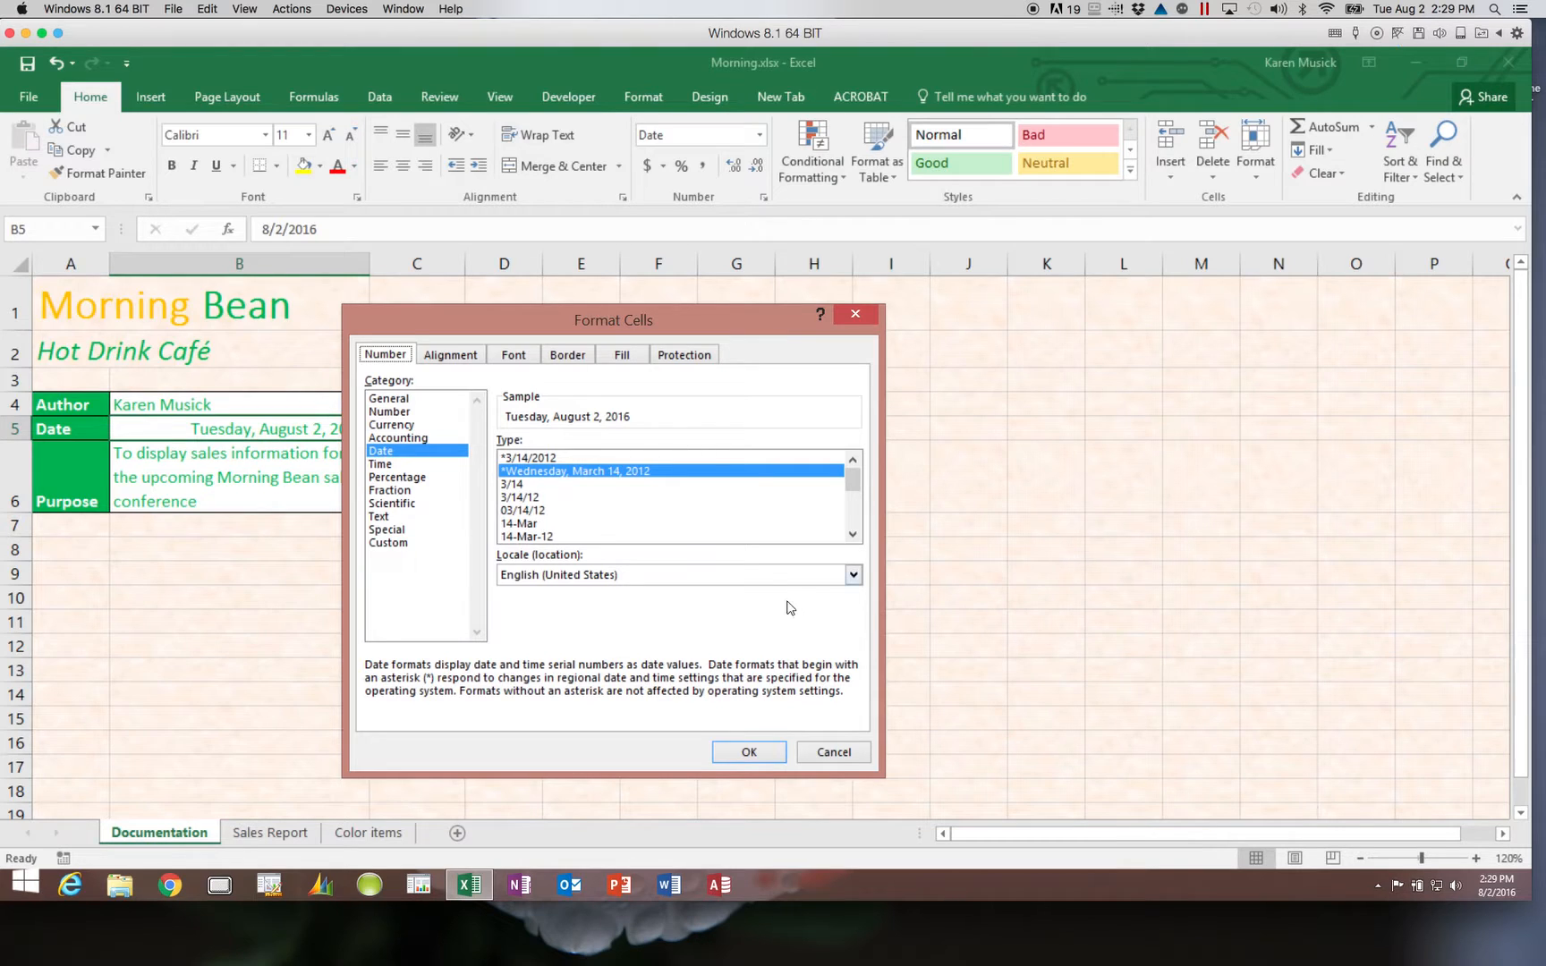
pyautogui.click(835, 757)
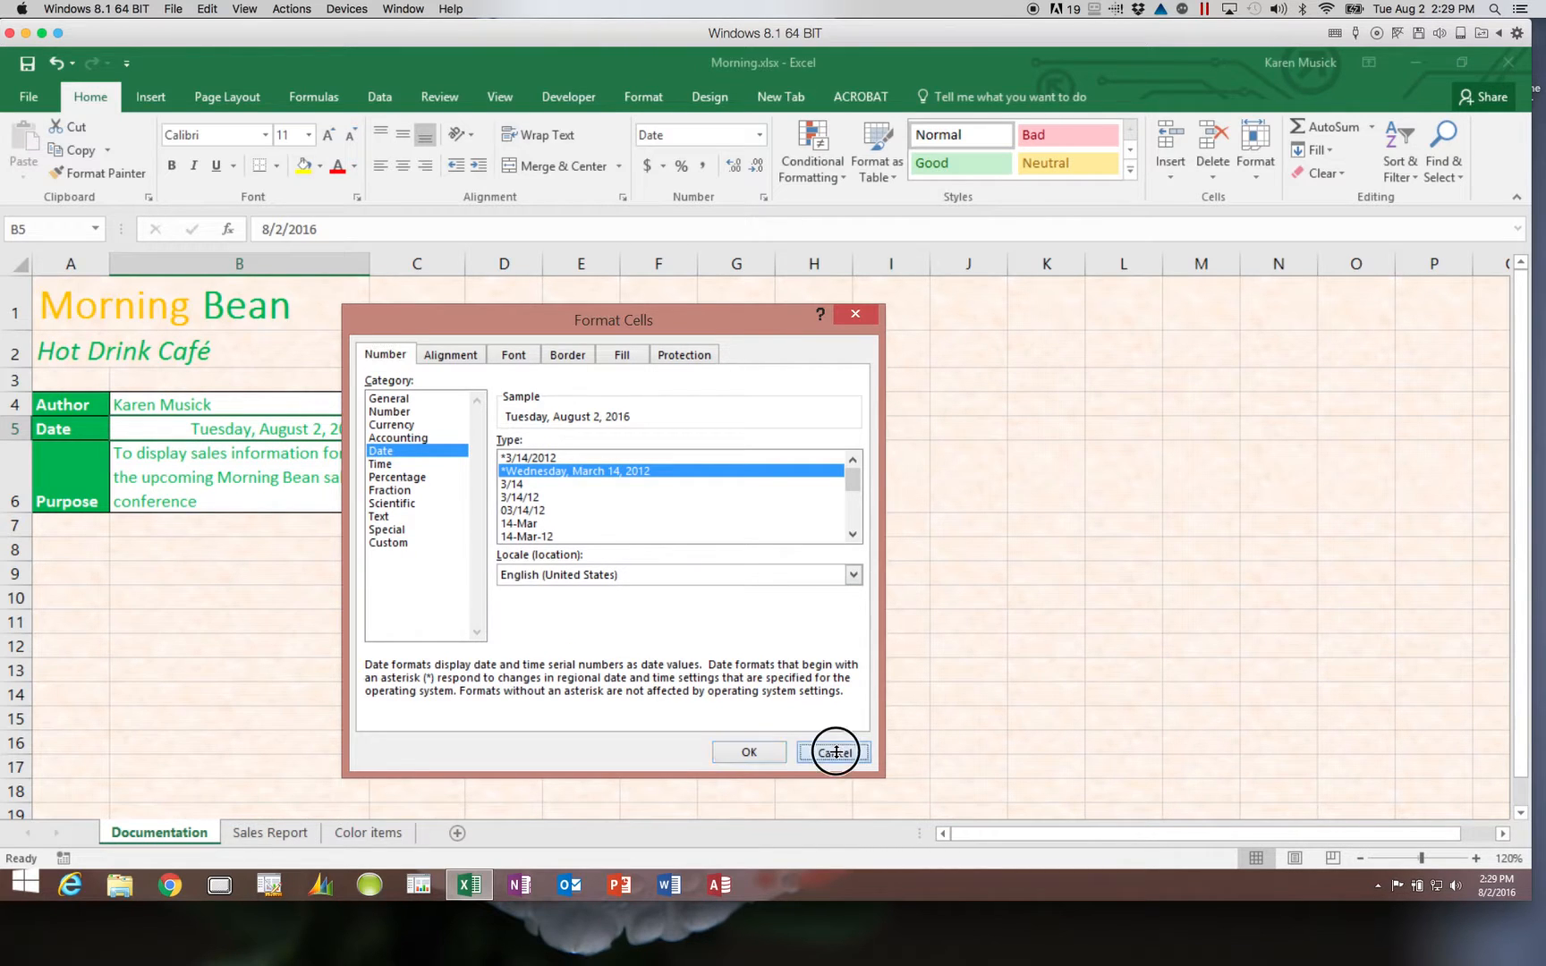
pyautogui.press('super+c')
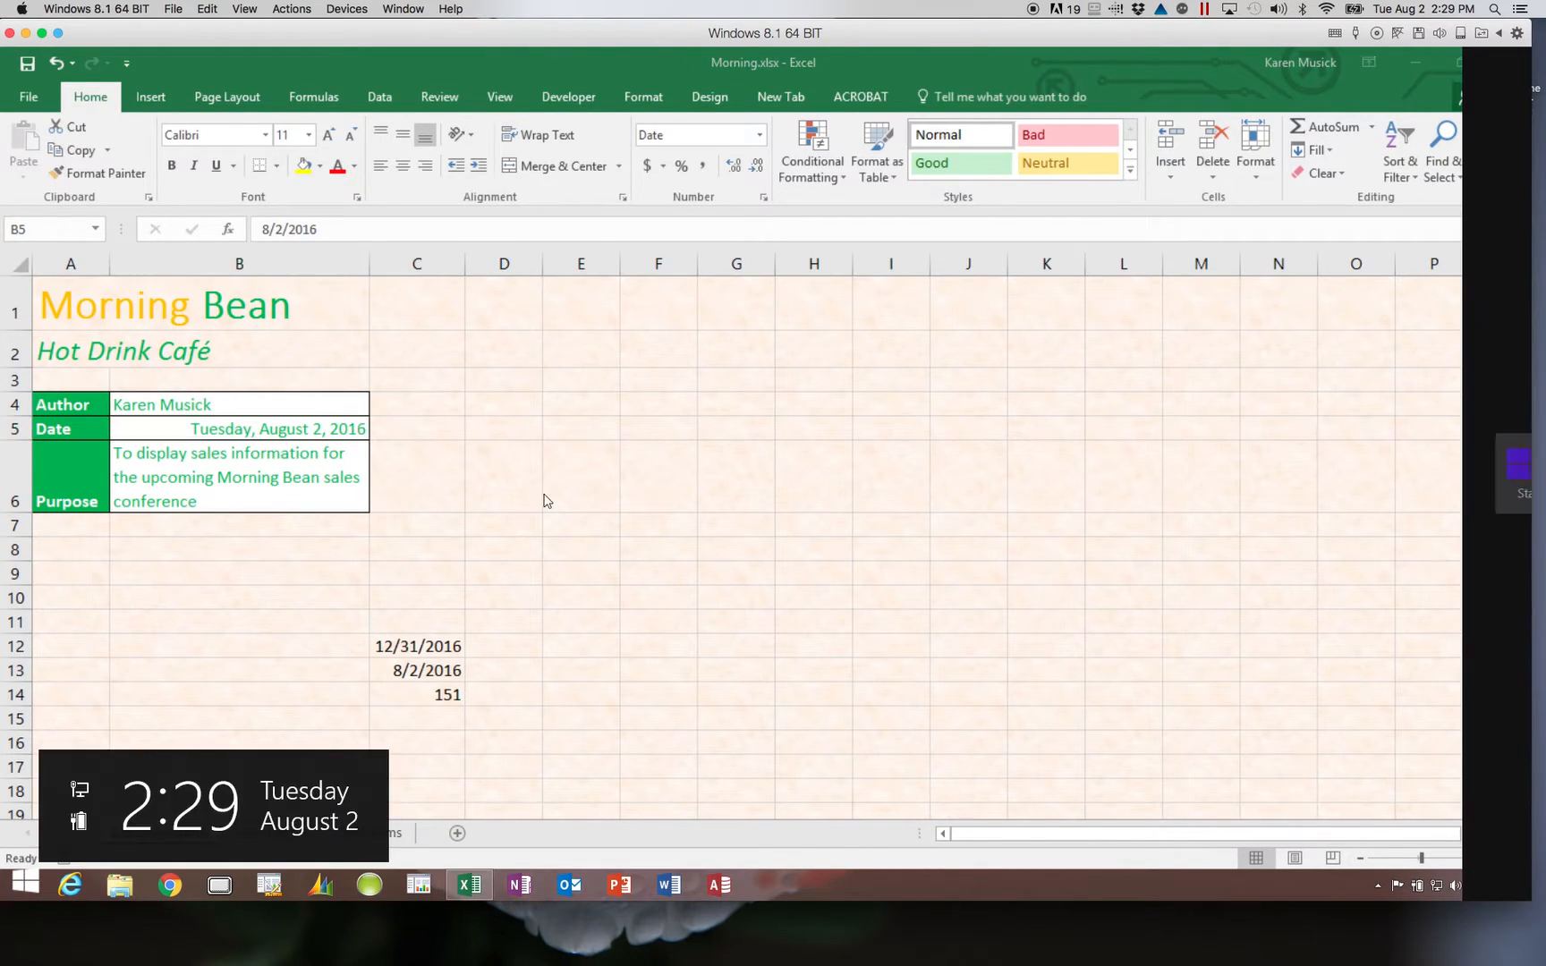
pyautogui.press('Escape')
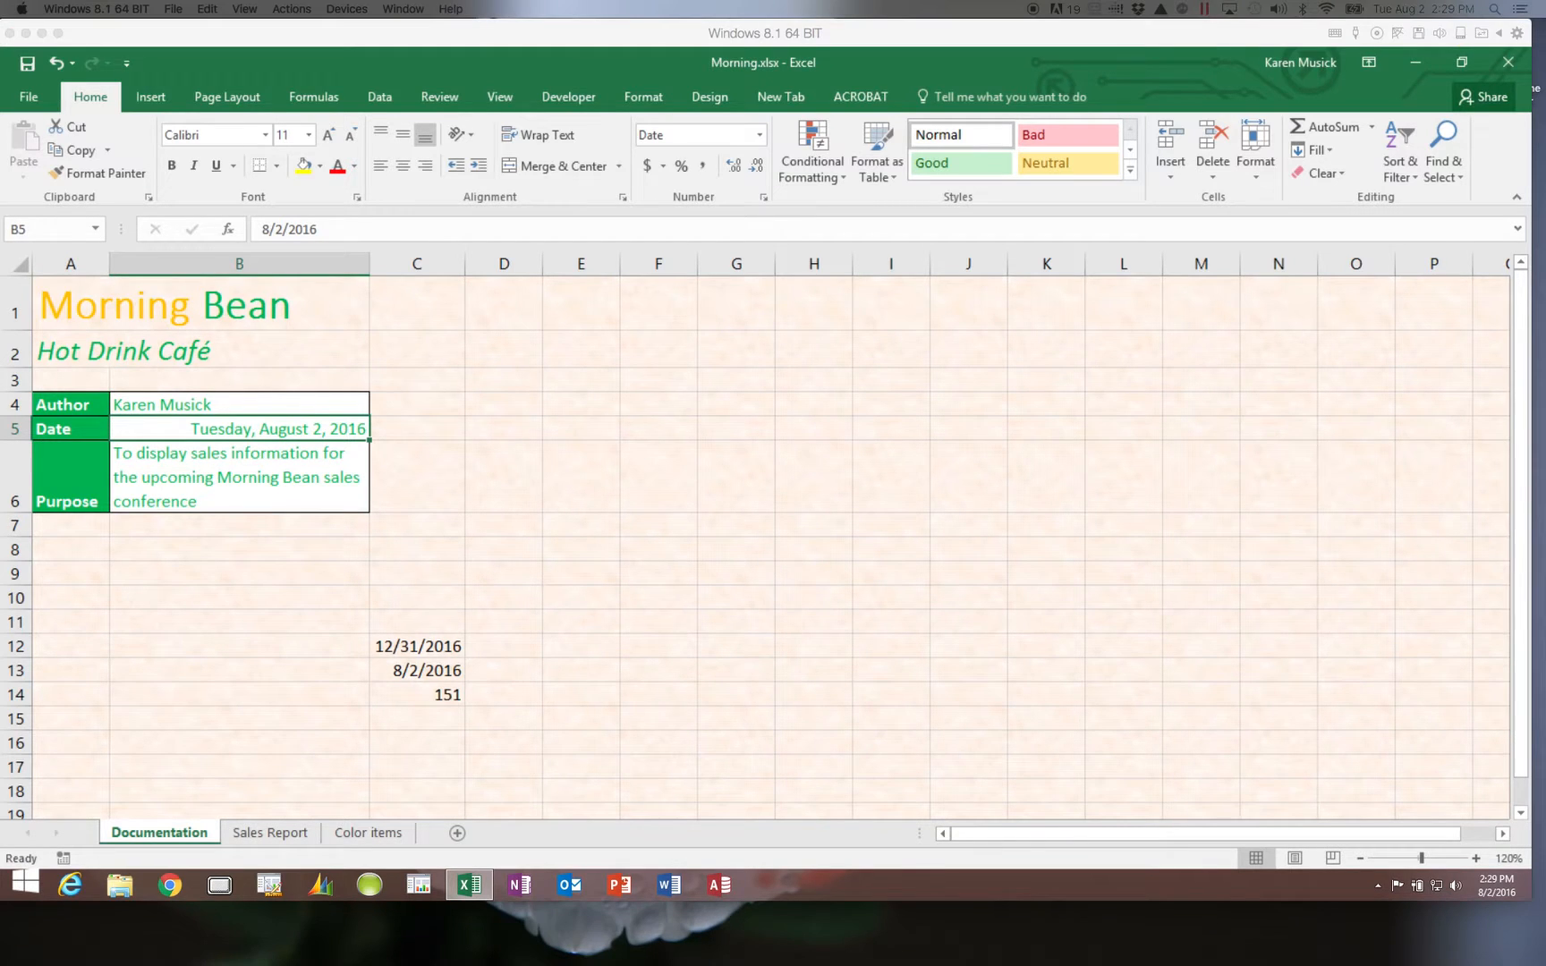